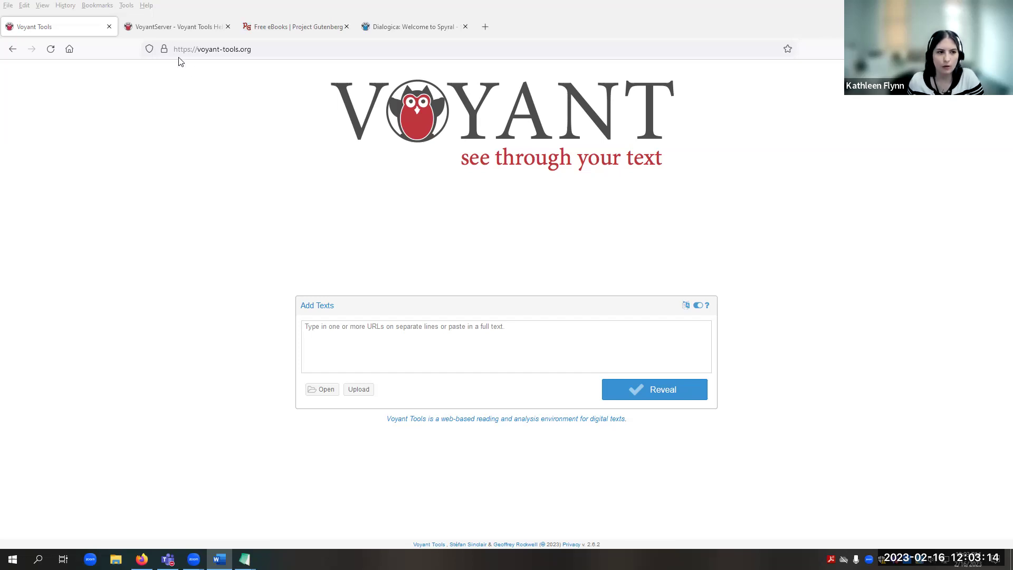
- Open the VoyantServer guide, copy its web address, and look over the introduction and setup instructions
left_click(172, 33)
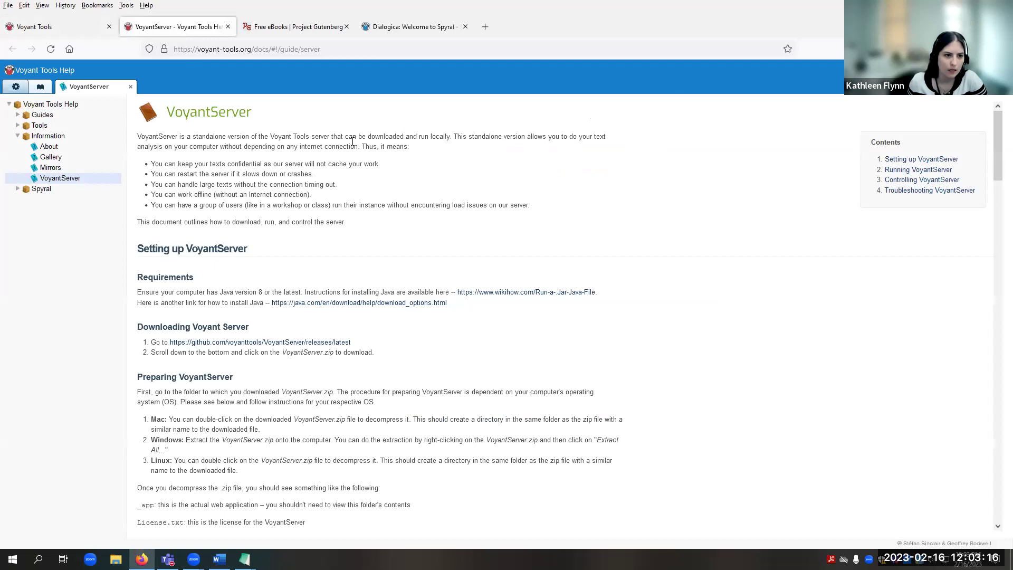
left_click(360, 50)
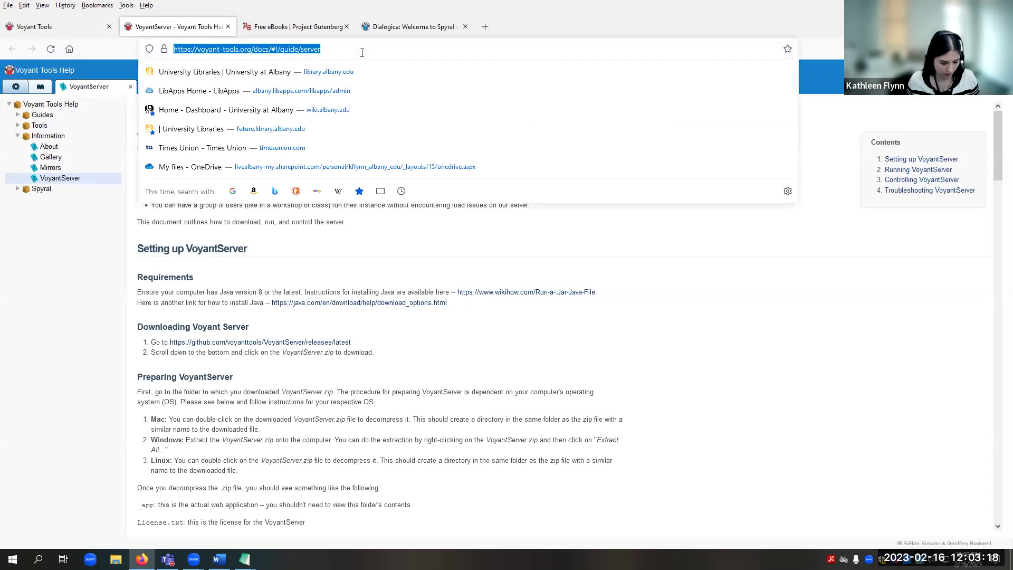
key("alt+Tab")
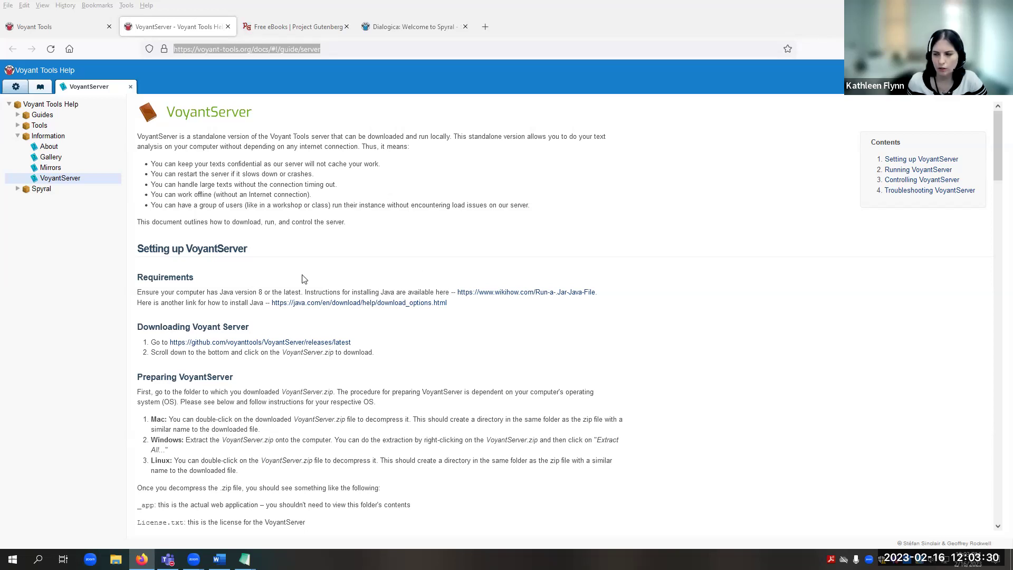
scroll(304, 278, "down", 2)
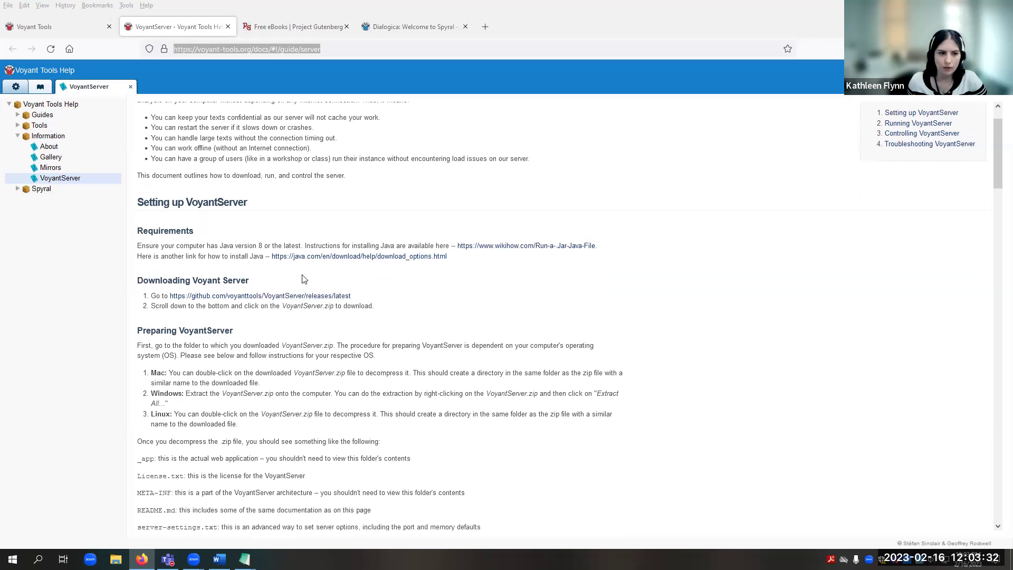
scroll(304, 278, "up", 2)
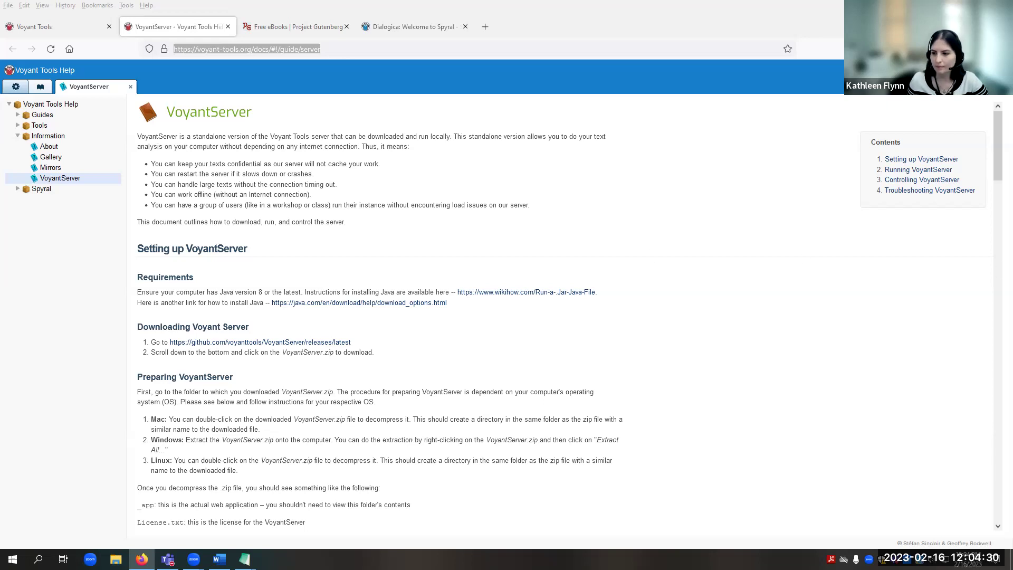
- Return to the Voyant Tools start page and copy its web address
left_click(66, 27)
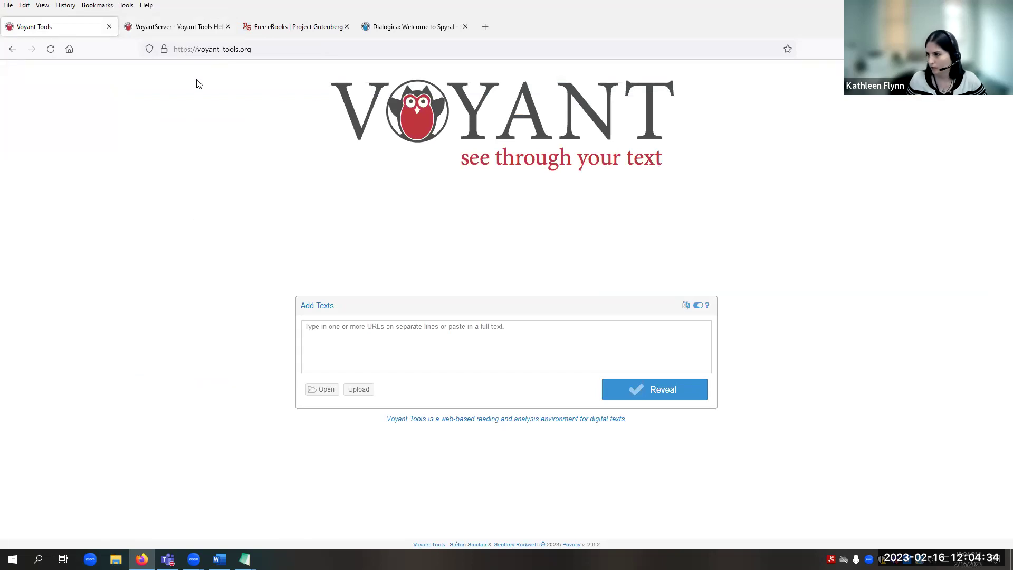
left_click(270, 50)
double_click(269, 50)
key("alt+Tab")
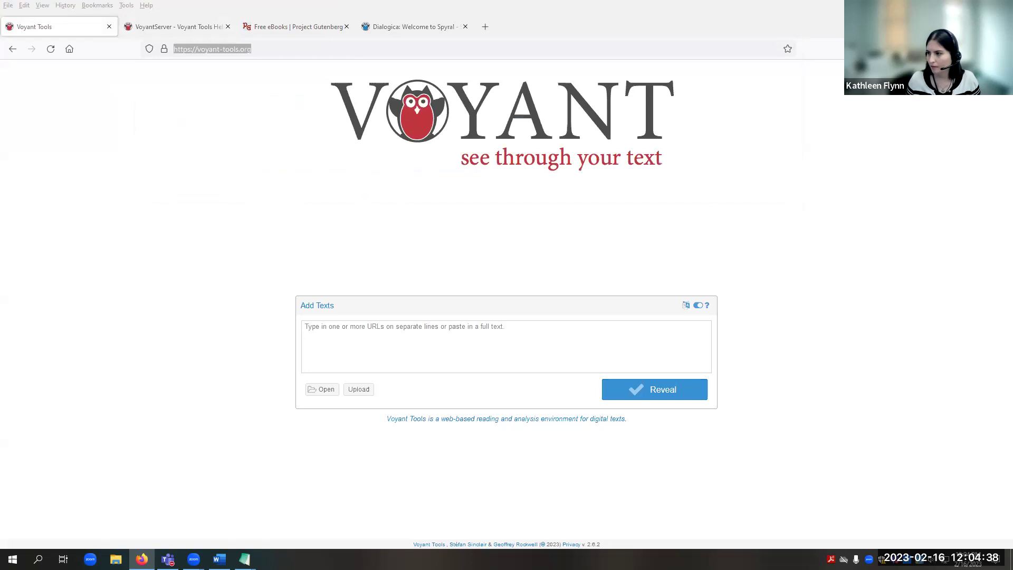
left_click(738, 319)
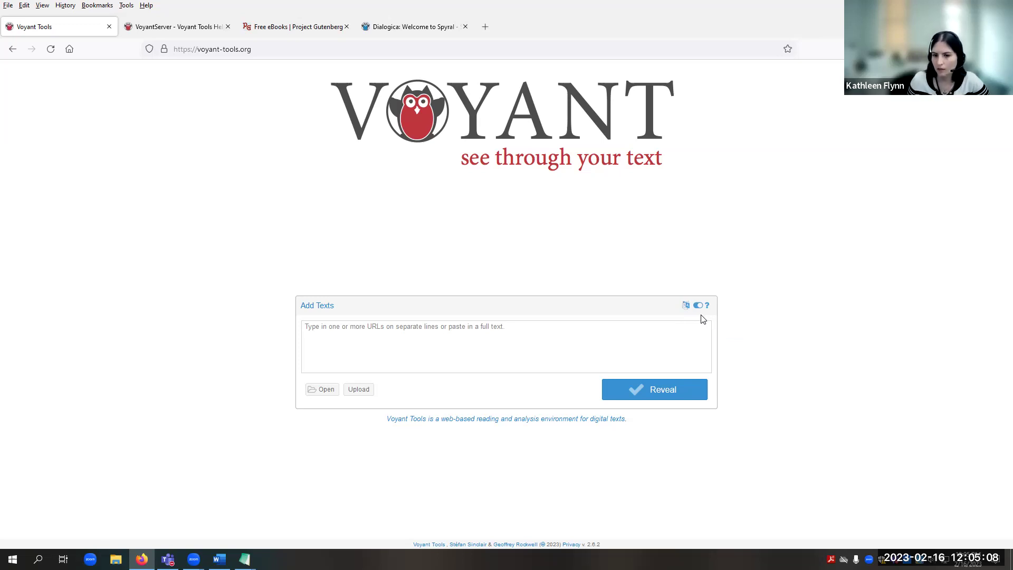
- Examine the available interface languages in the Language Interface Options and close them without changing the setting
mouse_move(709, 311)
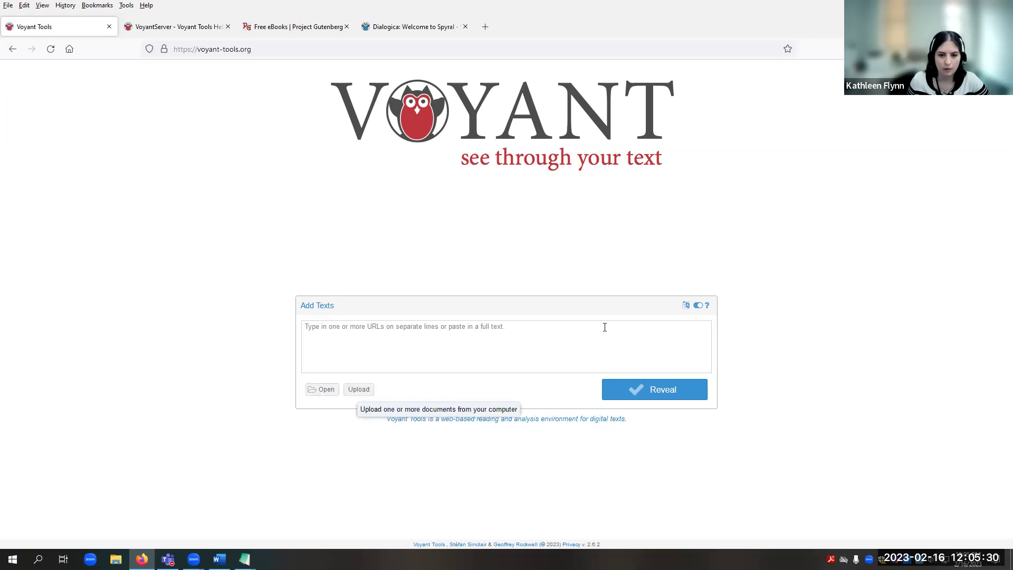
left_click(686, 306)
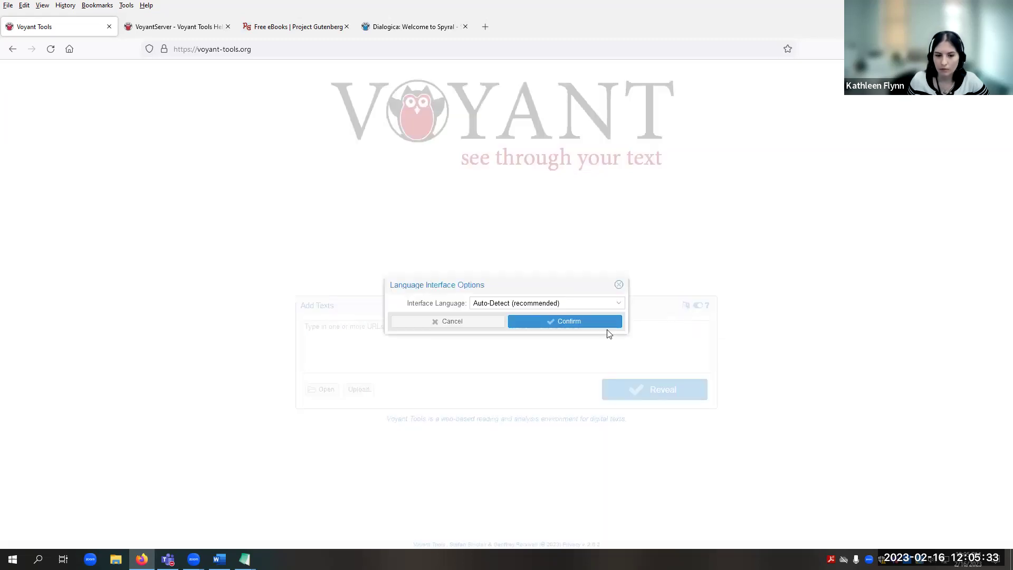
left_click(618, 304)
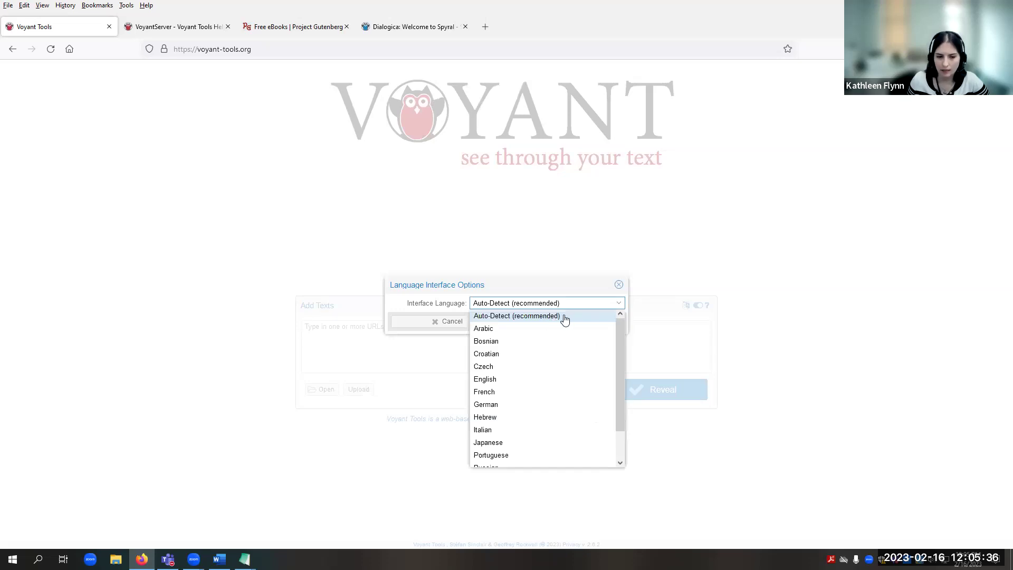
scroll(552, 343, "down", 2)
scroll(558, 353, "up", 2)
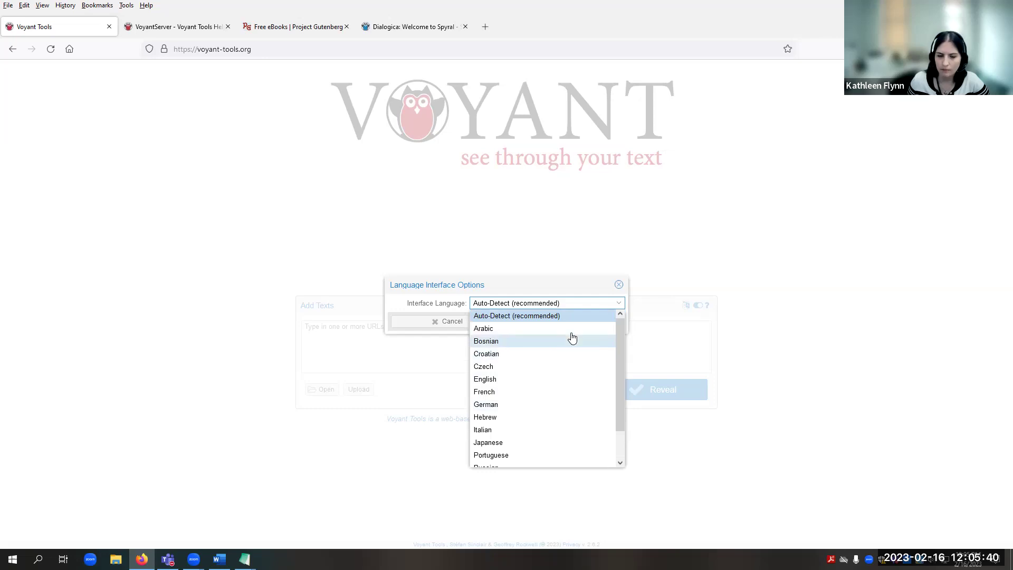
left_click(618, 285)
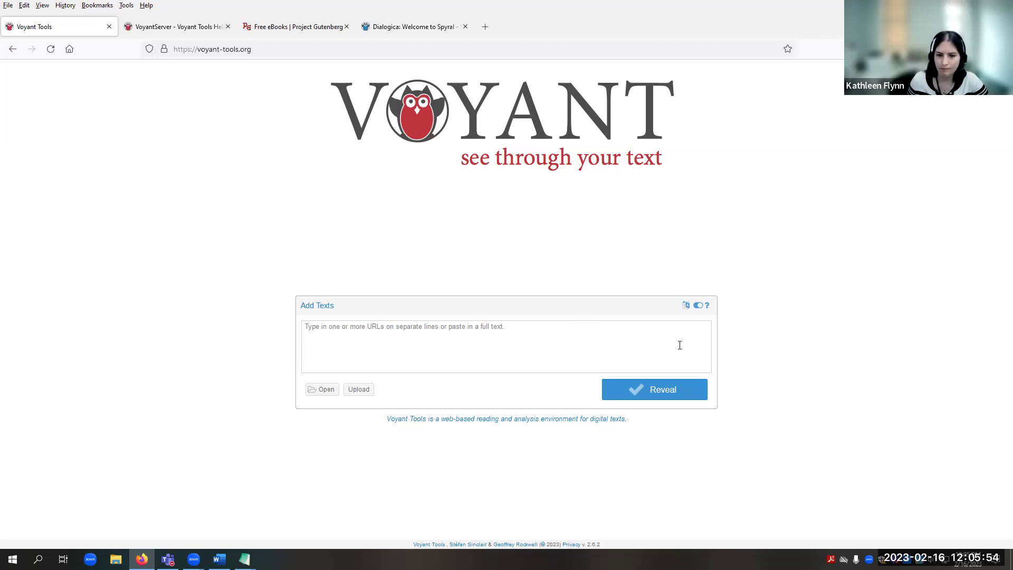
- Examine the Tables section of the corpus options, including the choices for how documents are extracted
left_click(698, 306)
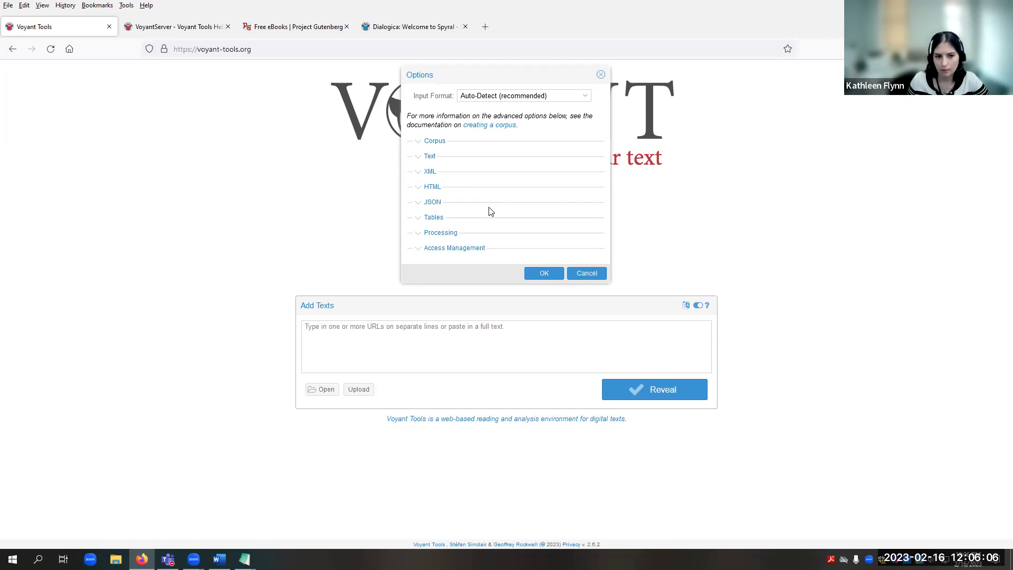
left_click(419, 221)
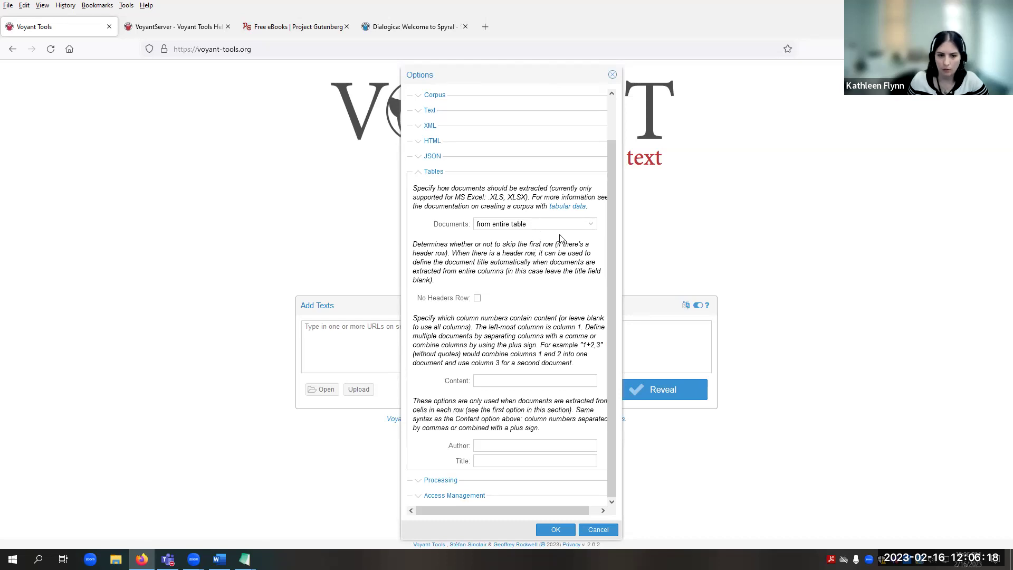
left_click(590, 225)
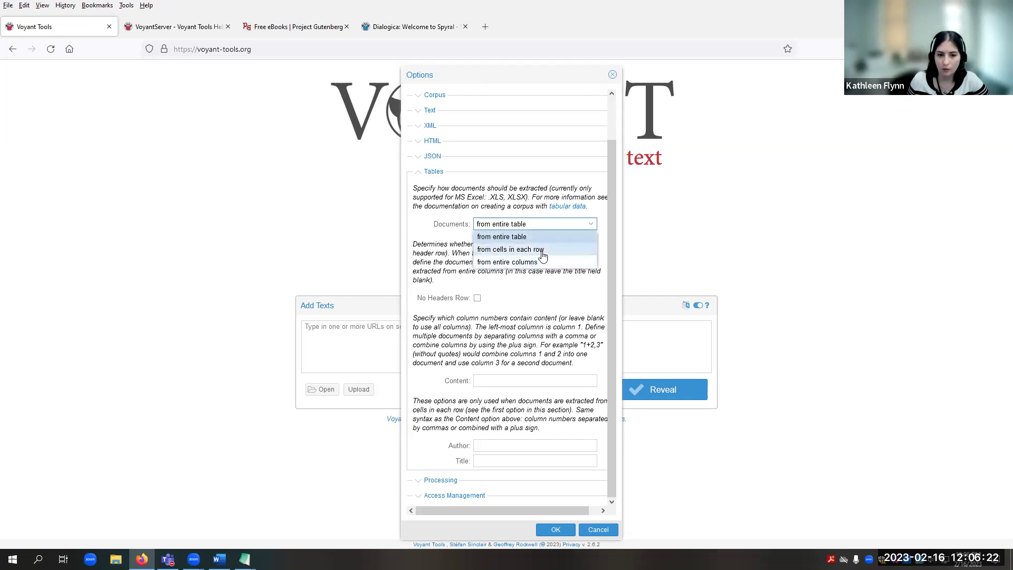
left_click(446, 267)
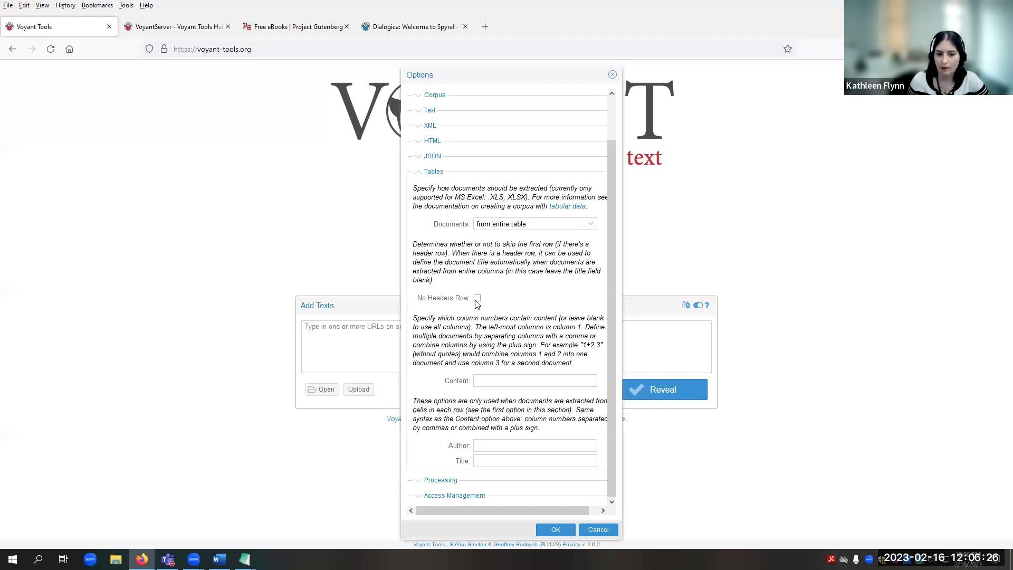
scroll(481, 315, "up", 2)
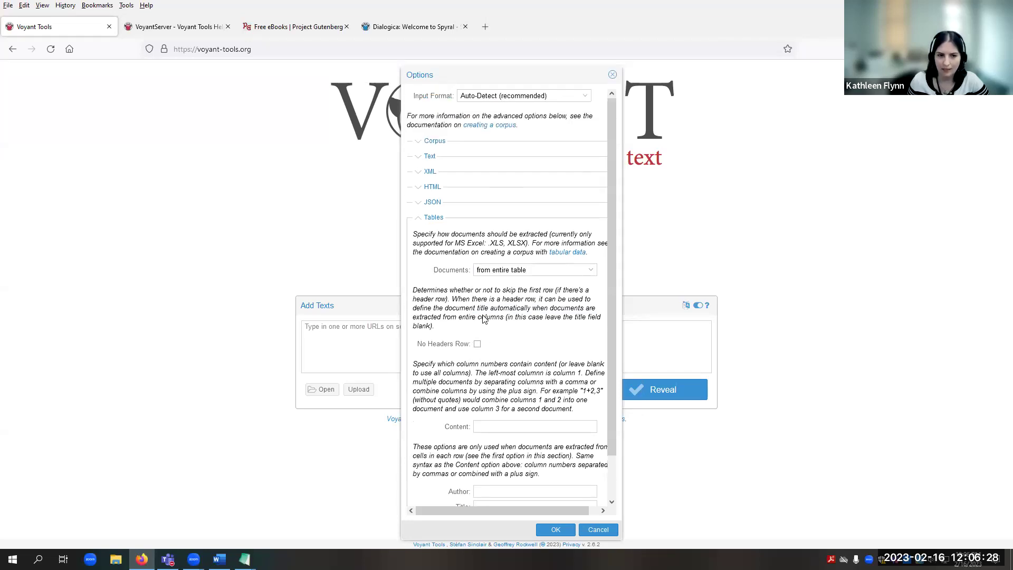
left_click(419, 224)
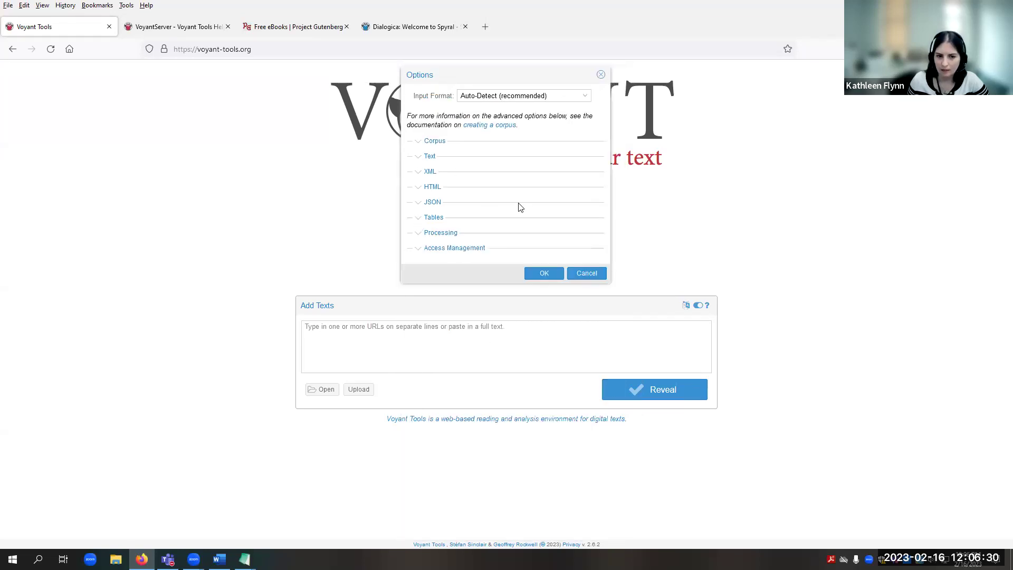
- Examine the Access Management section of the corpus options and leave the options without saving
left_click(417, 249)
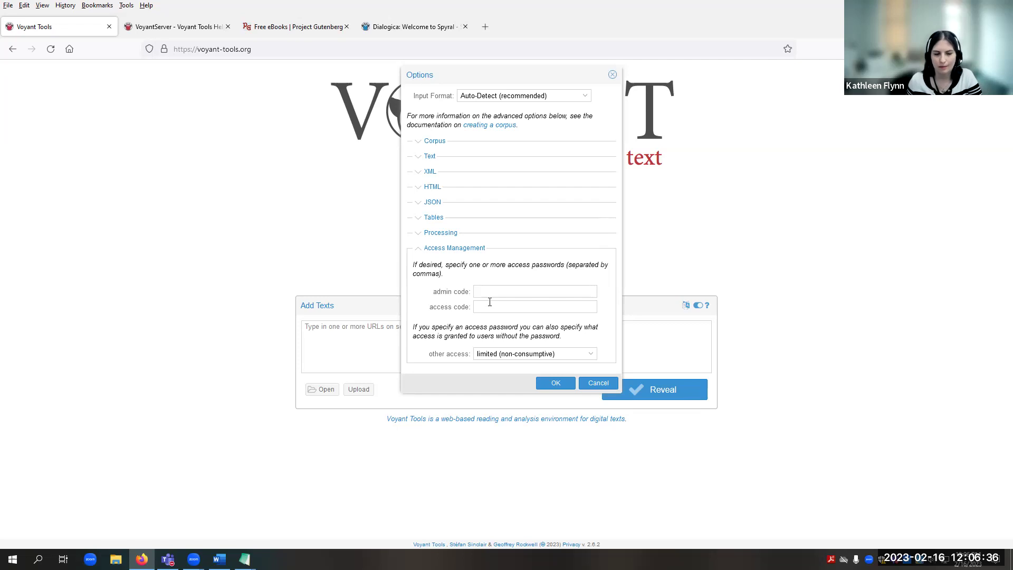
left_click(419, 254)
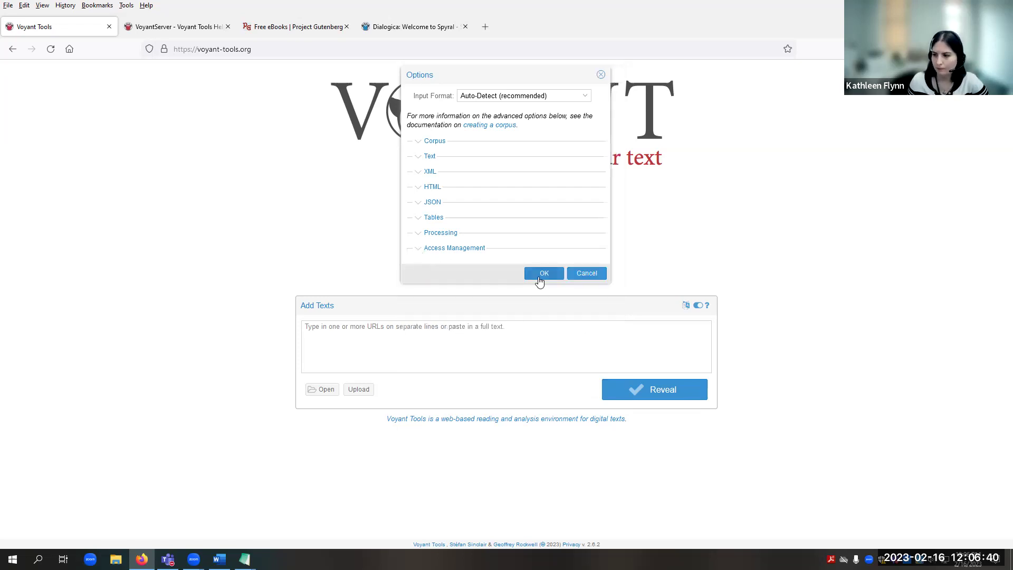
left_click(598, 276)
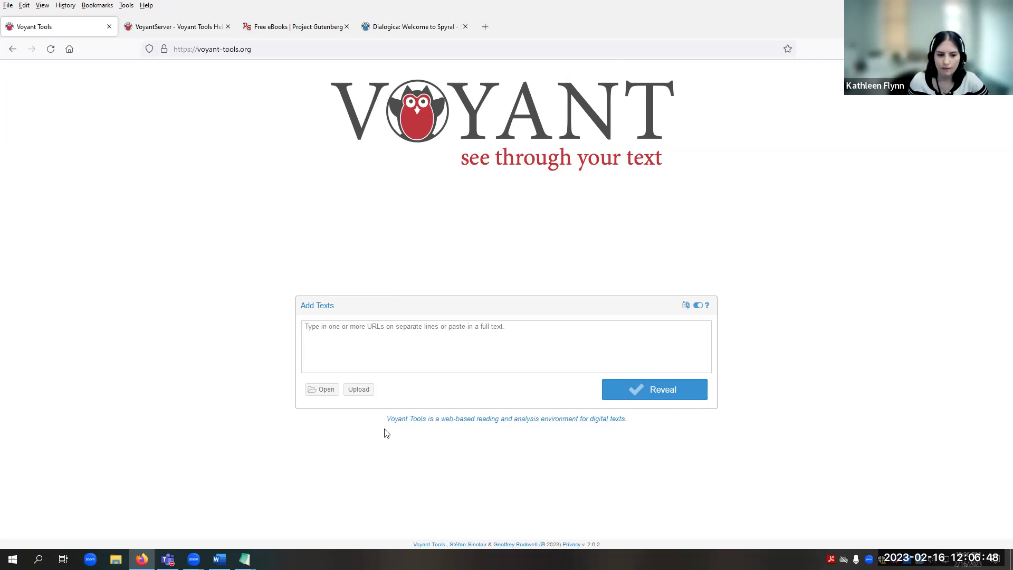
- Check the choices for opening an existing corpus and close the Open dialog without picking one
left_click(324, 393)
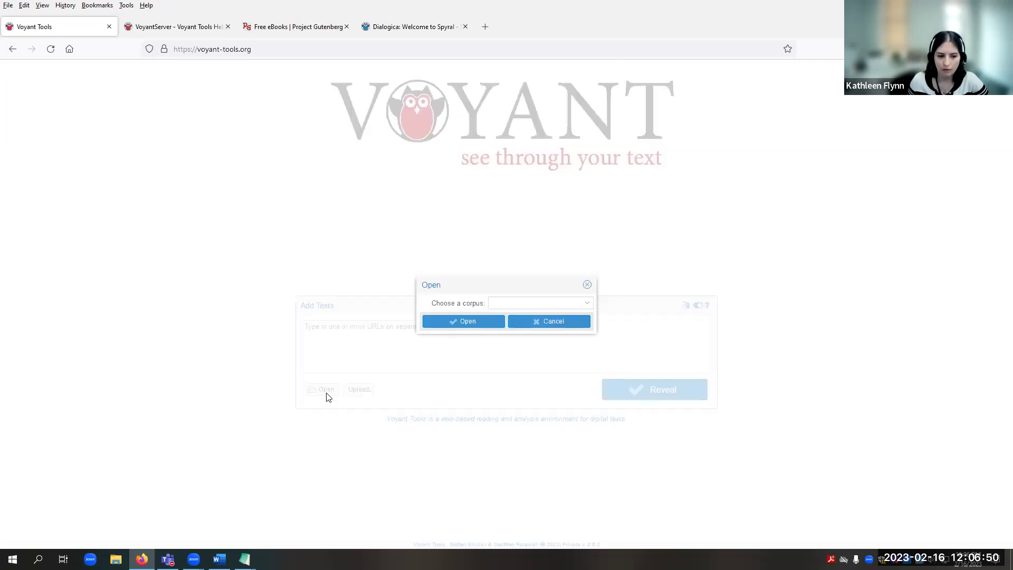
left_click(586, 303)
left_click(588, 285)
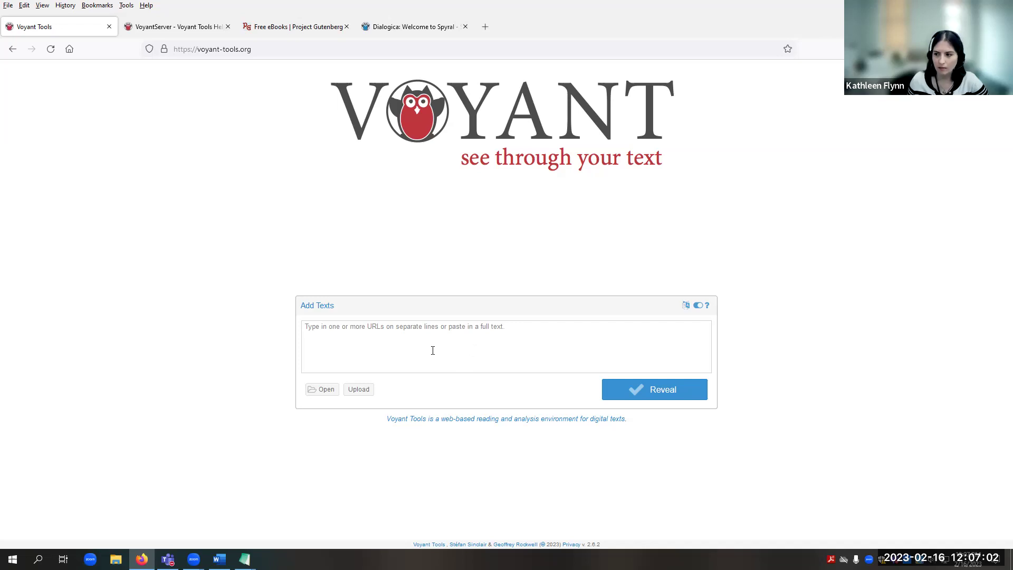
- Copy the introductory text of the VoyantServer guide into Add Texts and reveal its analysis
left_click(181, 27)
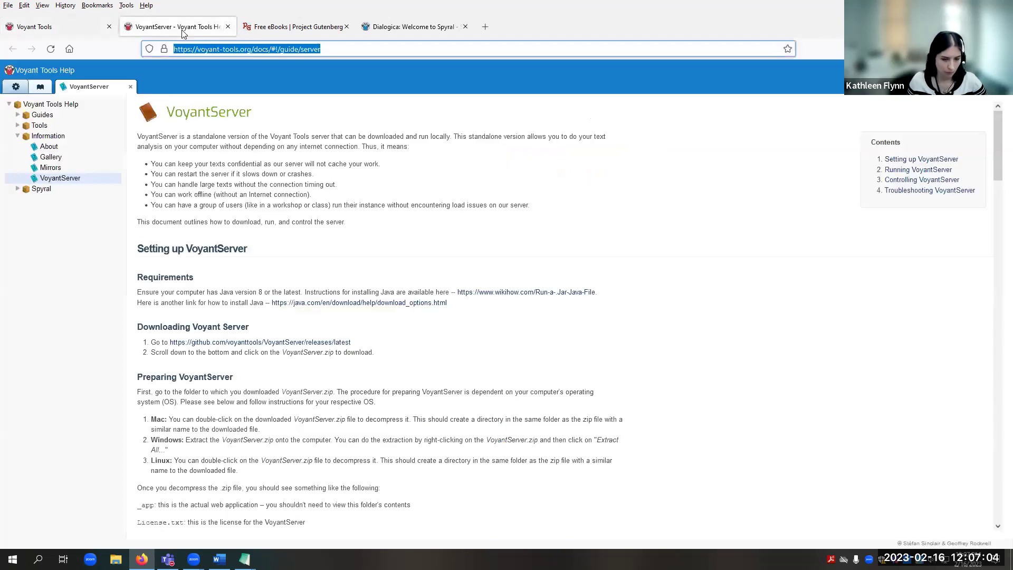
left_click_drag(347, 224, 138, 135)
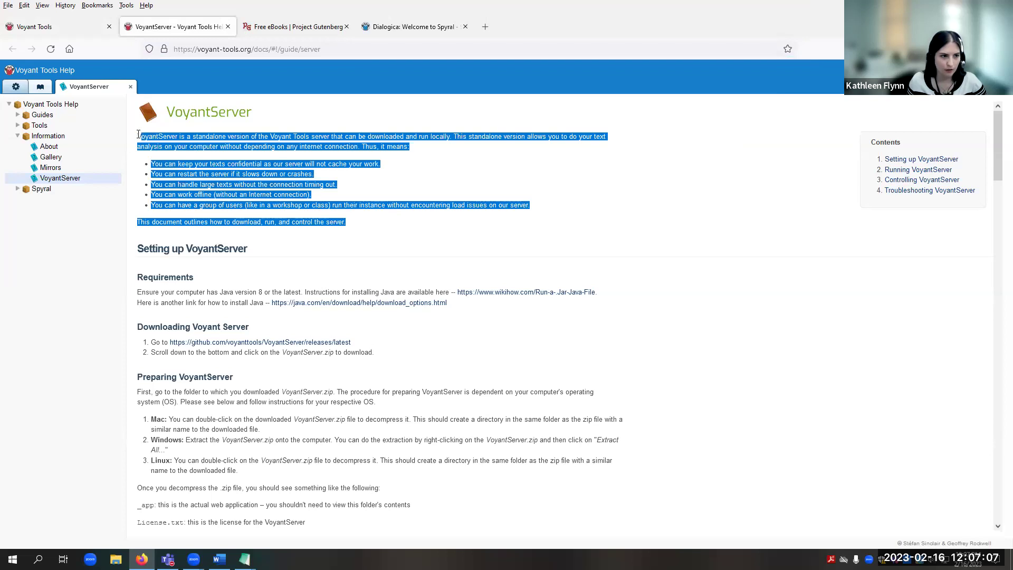
left_click(73, 31)
left_click(327, 330)
key("ctrl+v")
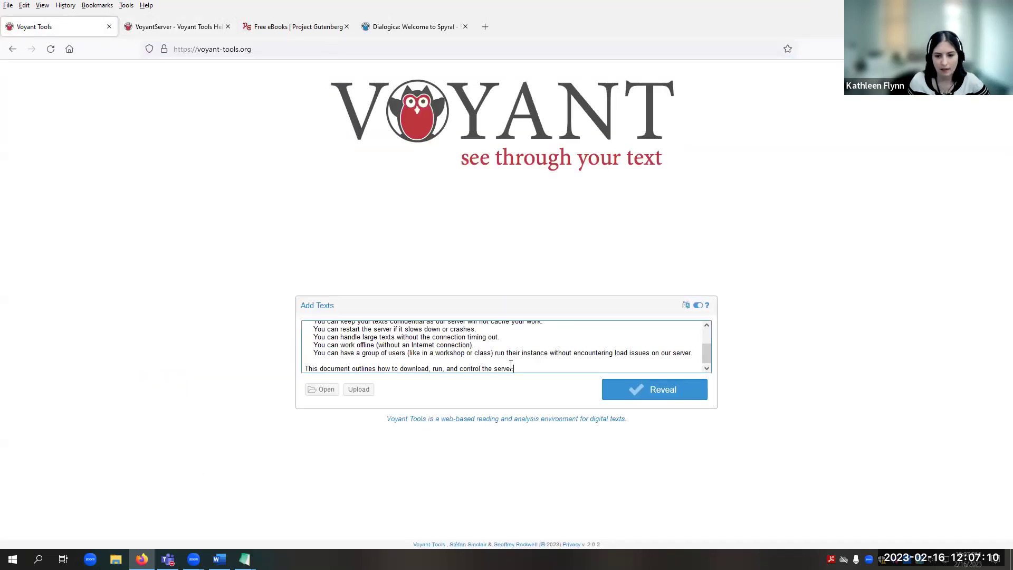
left_click(660, 393)
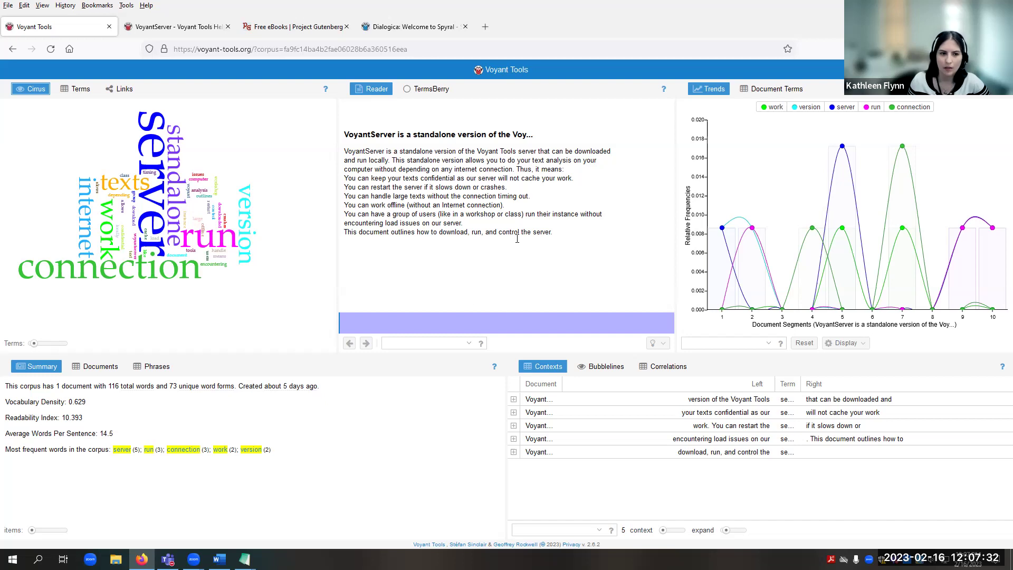
mouse_move(494, 197)
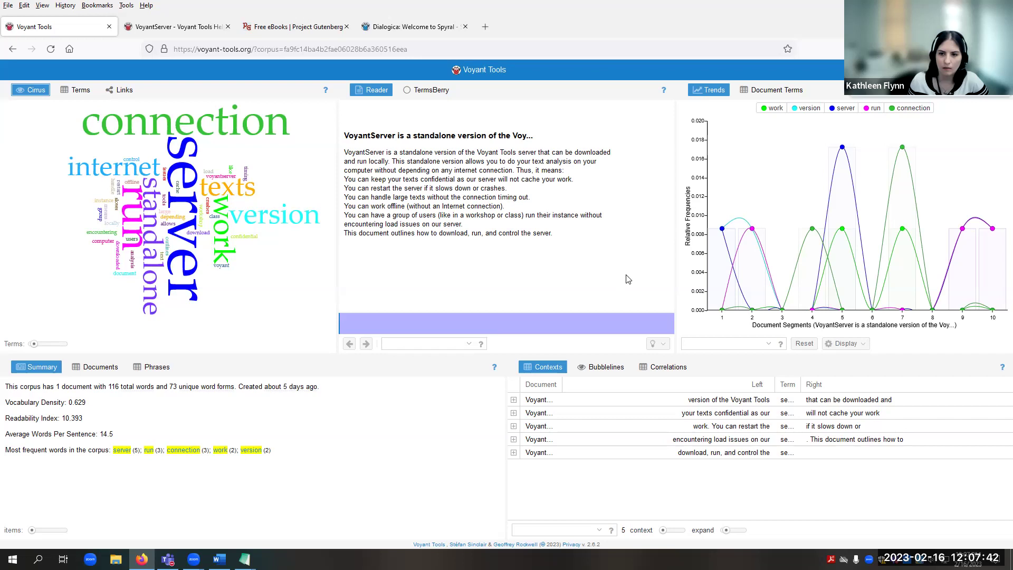
left_click(489, 325)
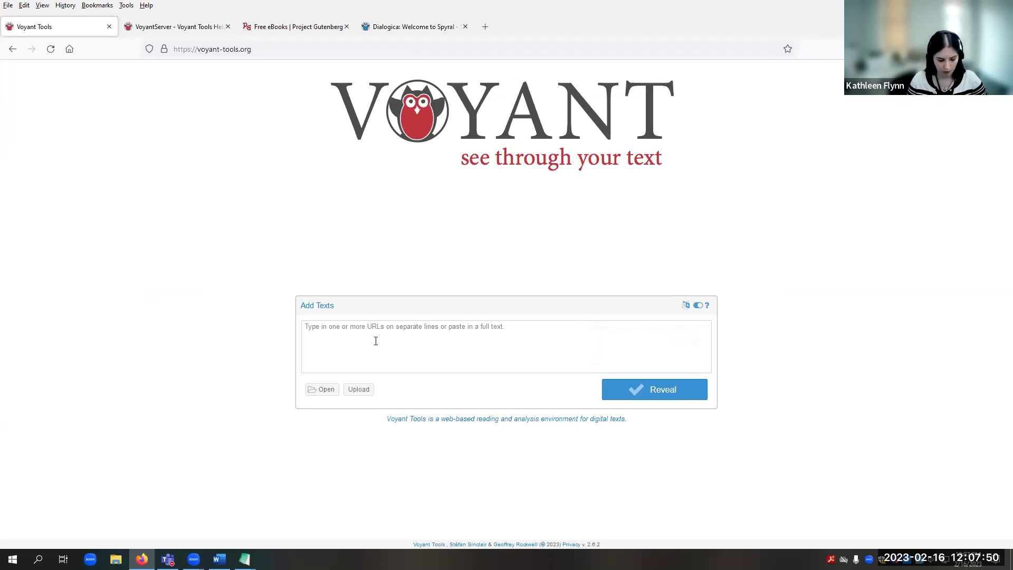
key("alt+Tab")
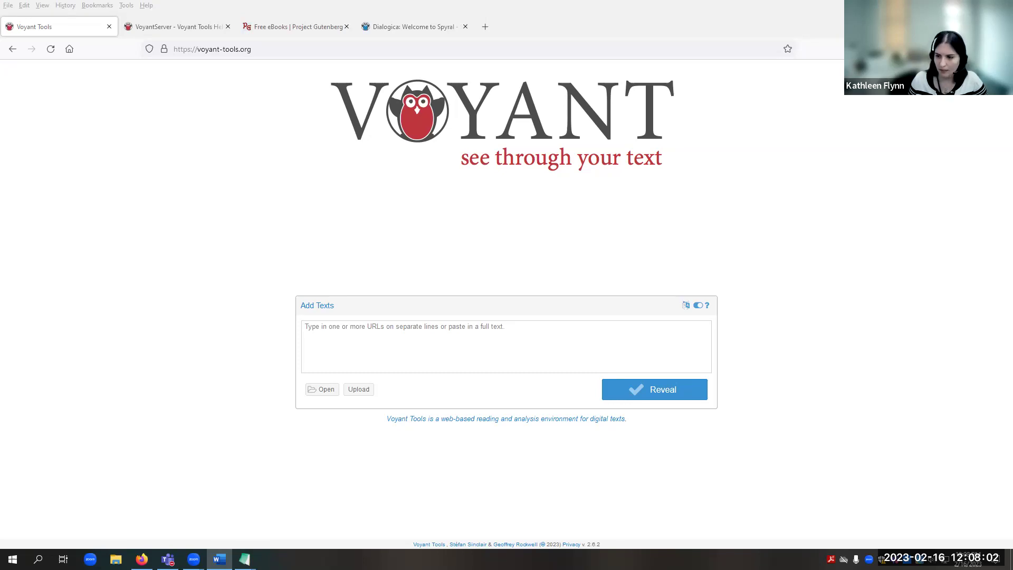
left_click(414, 337)
type("https://library.albany.edu/services/data https://library.albany.edu/")
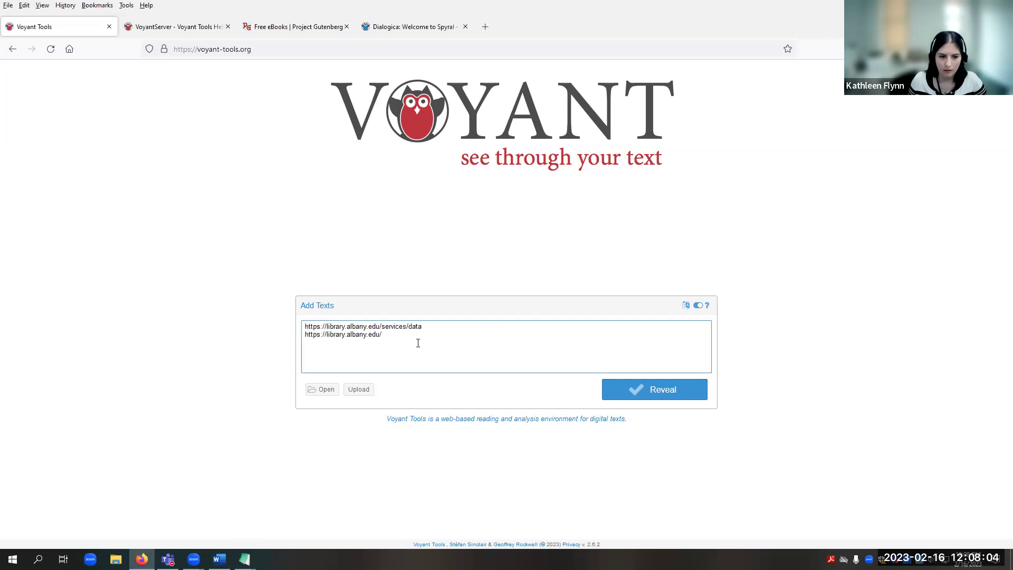
left_click(441, 330)
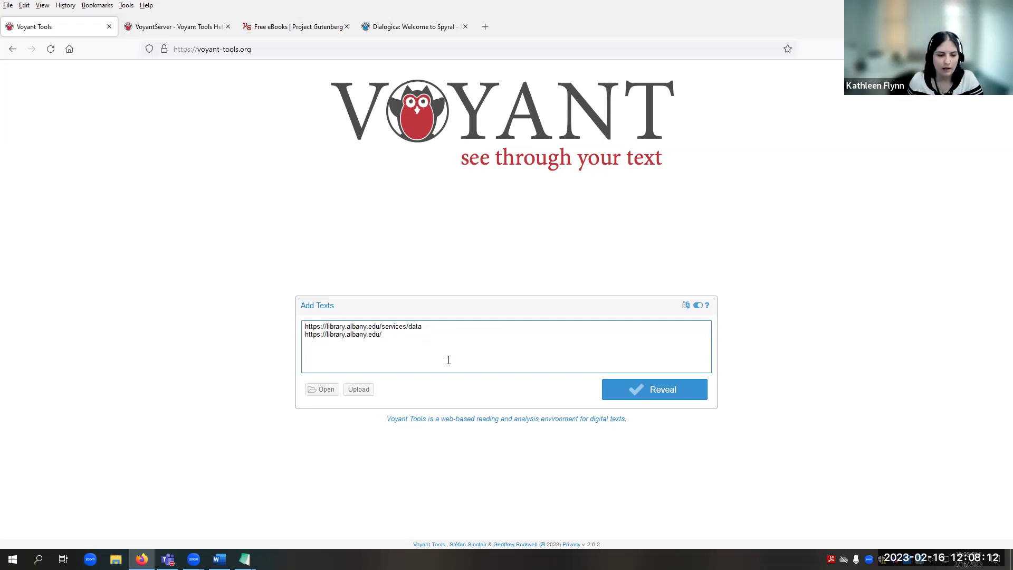
left_click(662, 402)
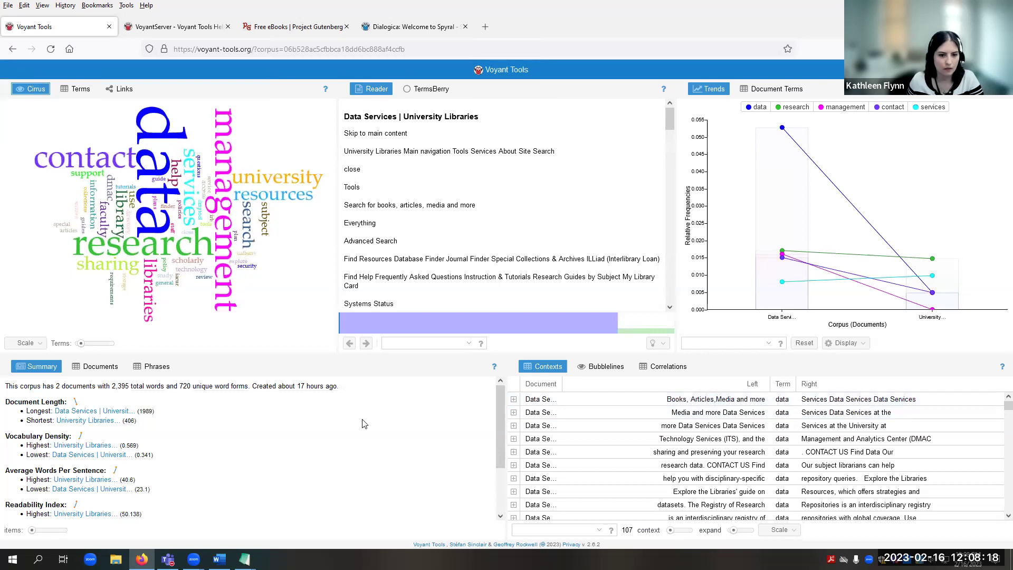
left_click(95, 368)
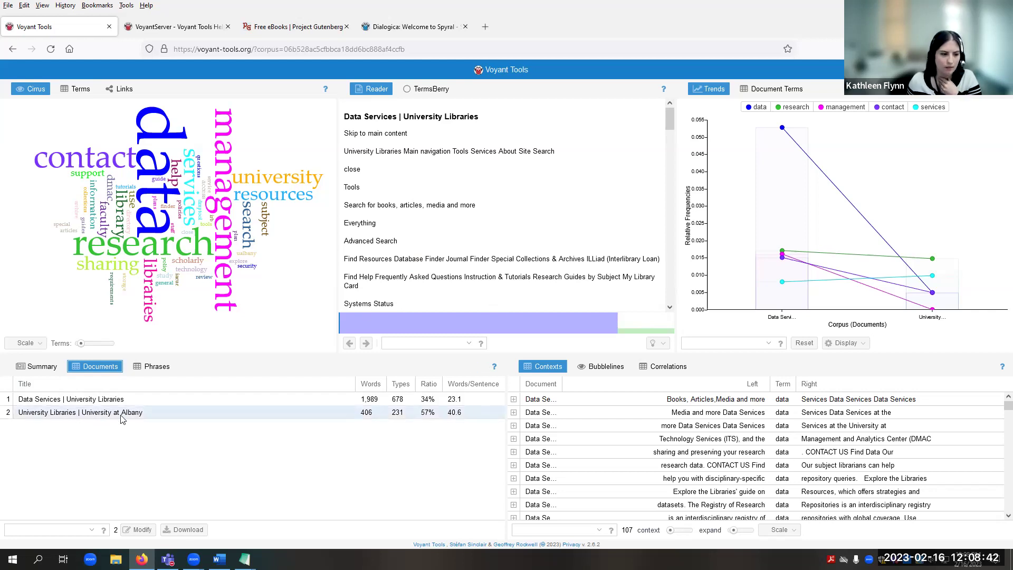
- Show the University Libraries | University at Albany document in the Reader and trend graph, and return to the Voyant start page
left_click(72, 418)
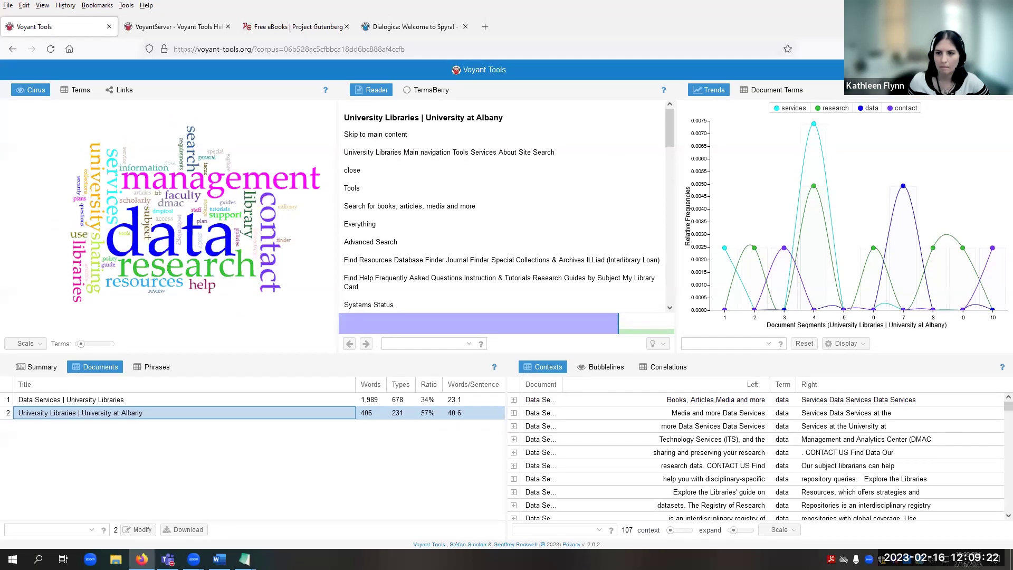
left_click(485, 70)
left_click(494, 329)
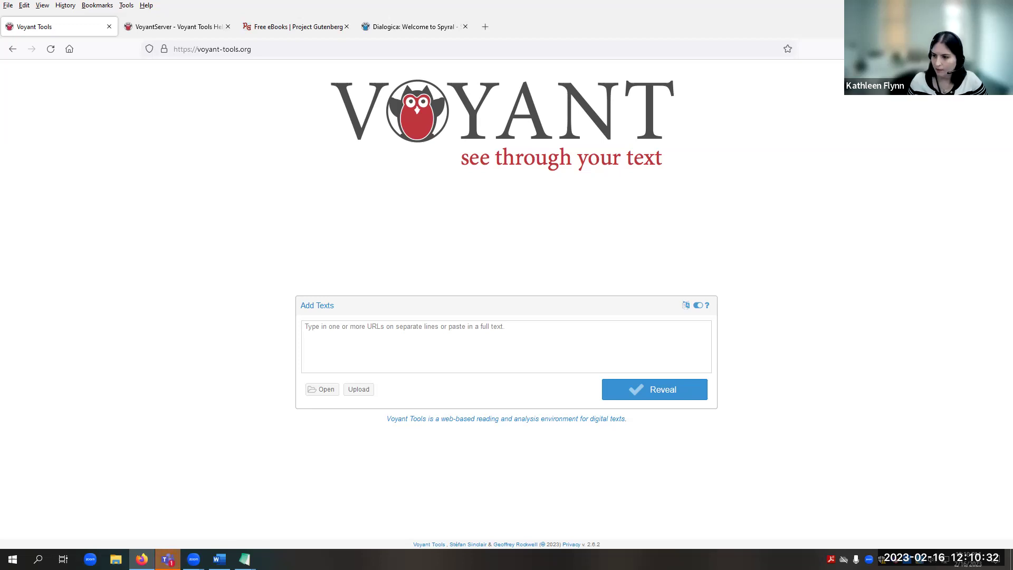
- Switch to Project Gutenberg, search for "common sense" and open the ebook page of Common Sense by Thomas Paine
key("alt+Tab")
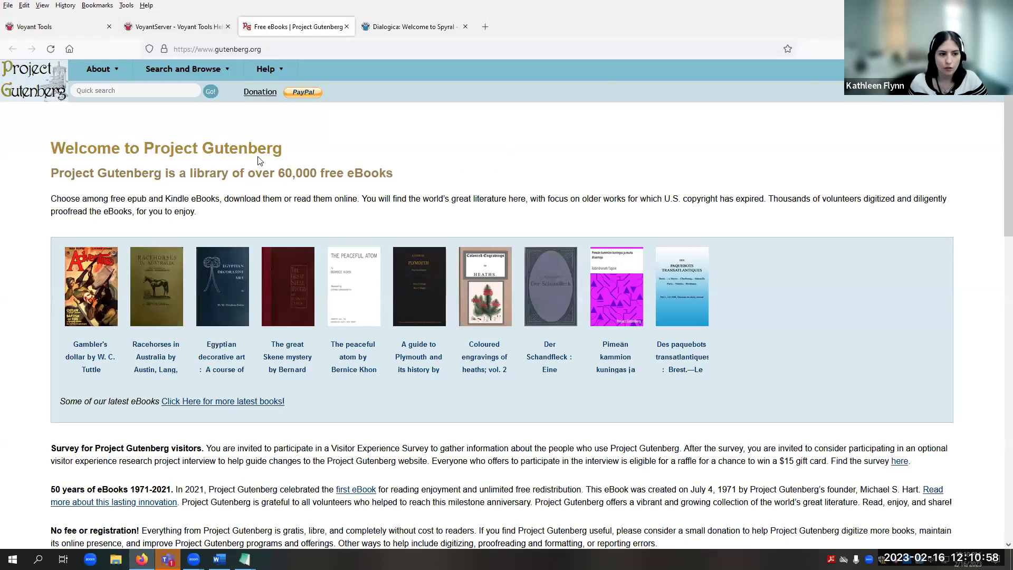
mouse_move(182, 77)
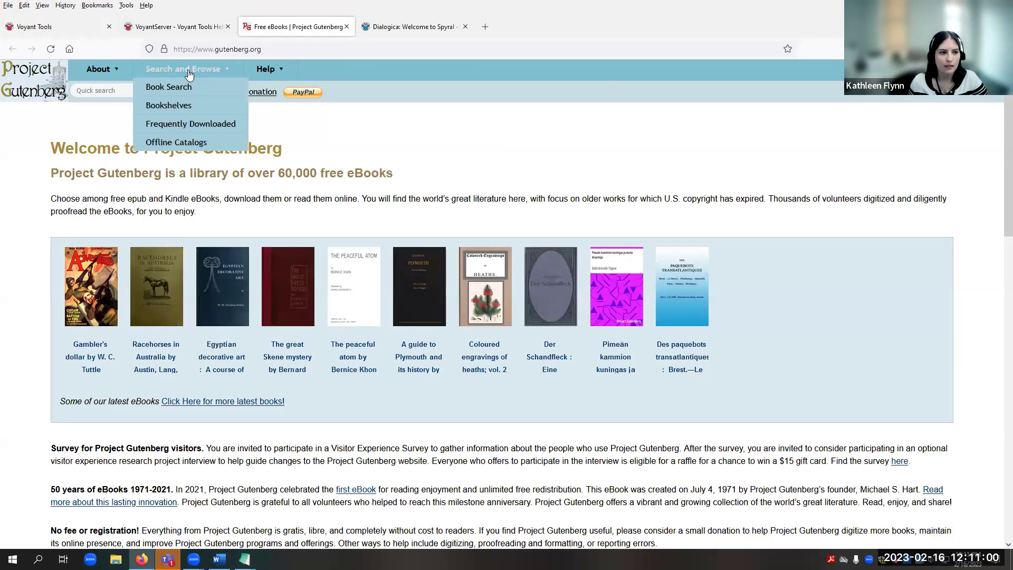
left_click(113, 91)
type("common sense")
key("Return")
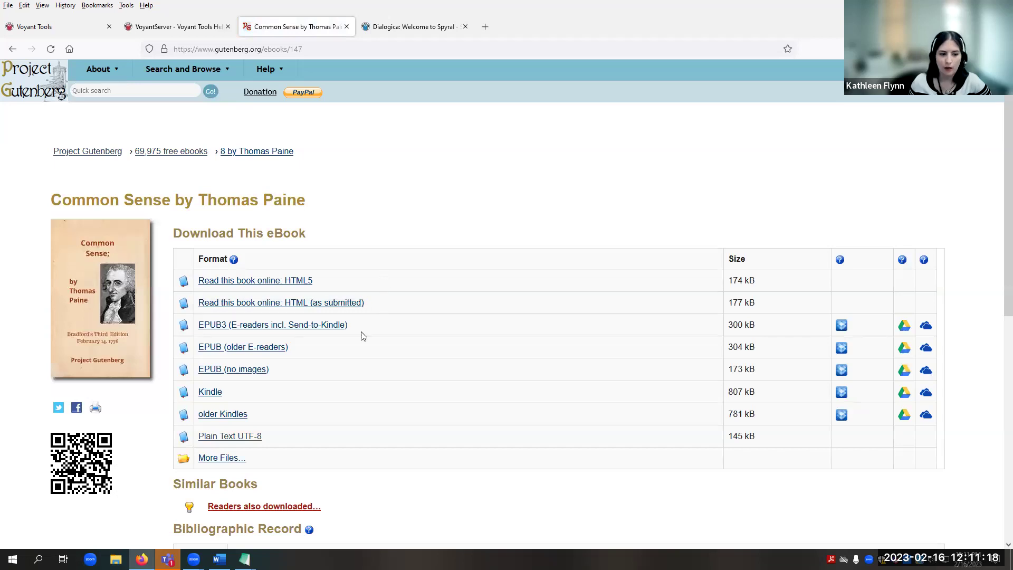
- Open the Plain Text UTF-8 version of Common Sense and check the browser's save choices without saving
right_click(241, 438)
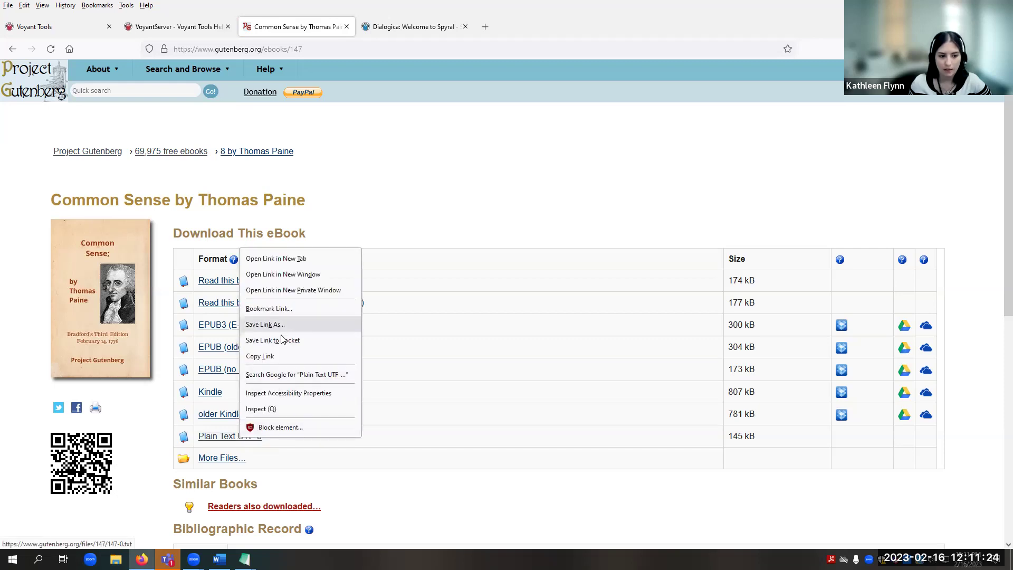
left_click(315, 456)
left_click(257, 438)
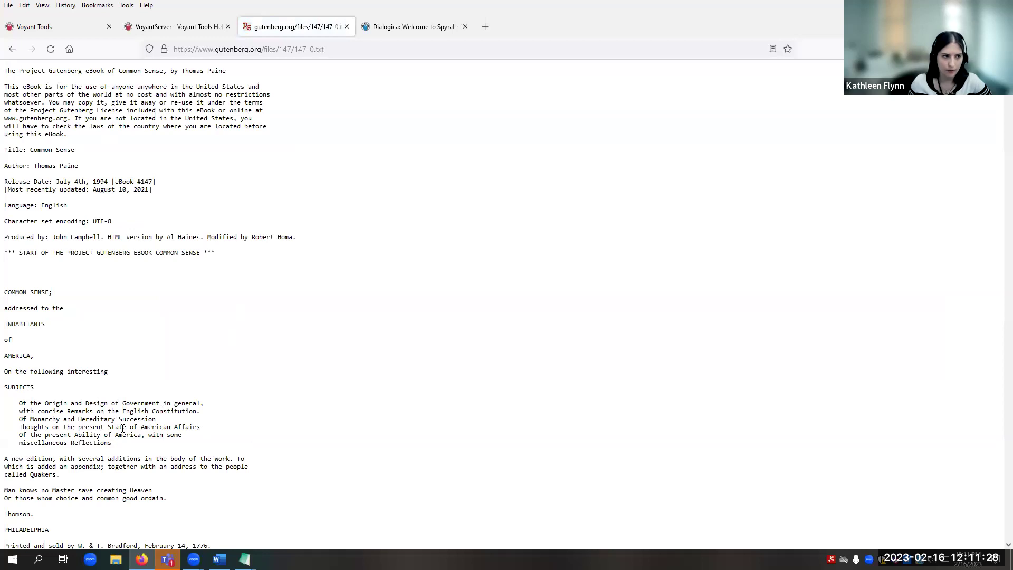
left_click(8, 6)
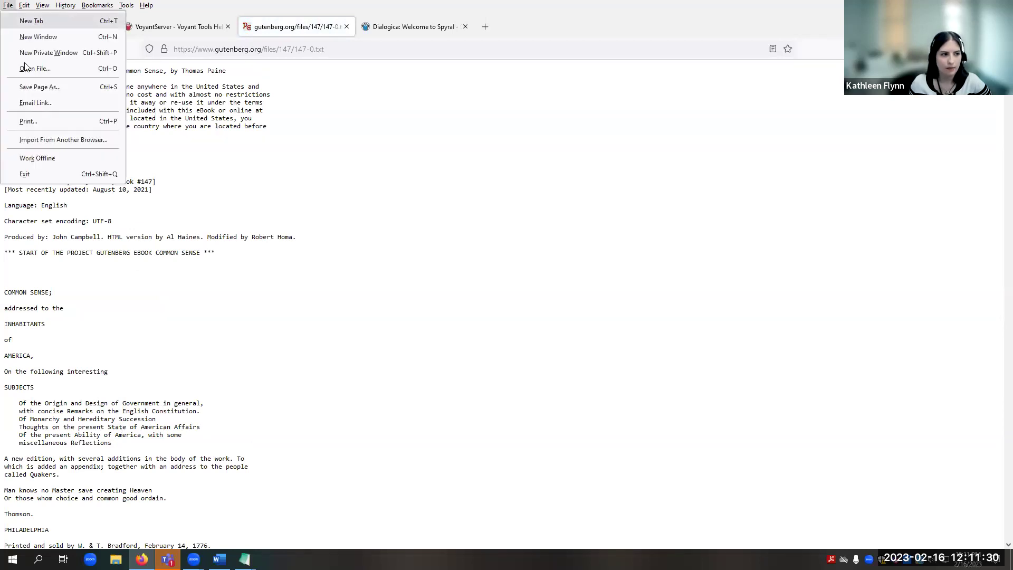
left_click(254, 303)
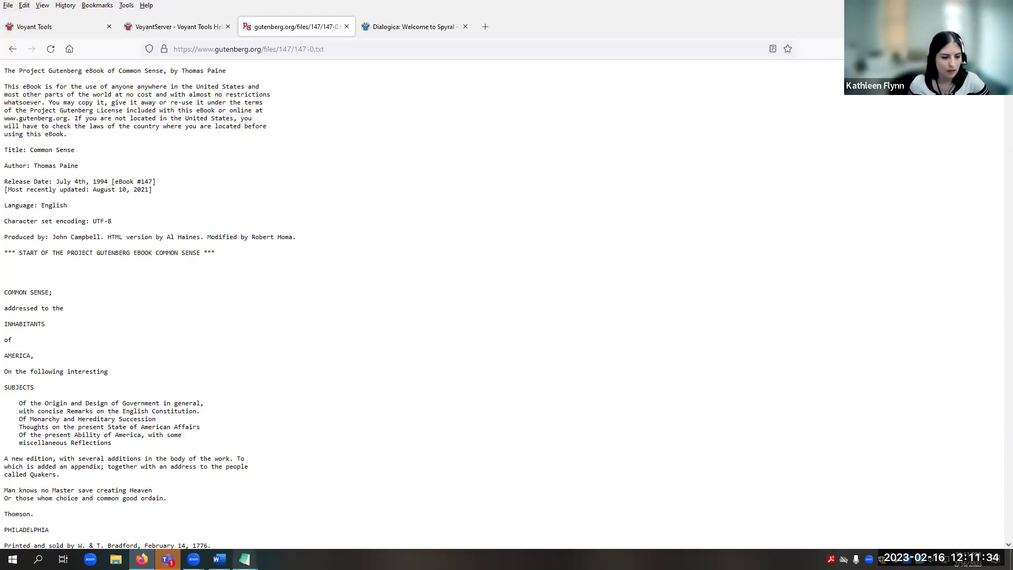
- Switch to CommonSense.txt in Notepad3 and place its window beside the online plain text
mouse_move(245, 559)
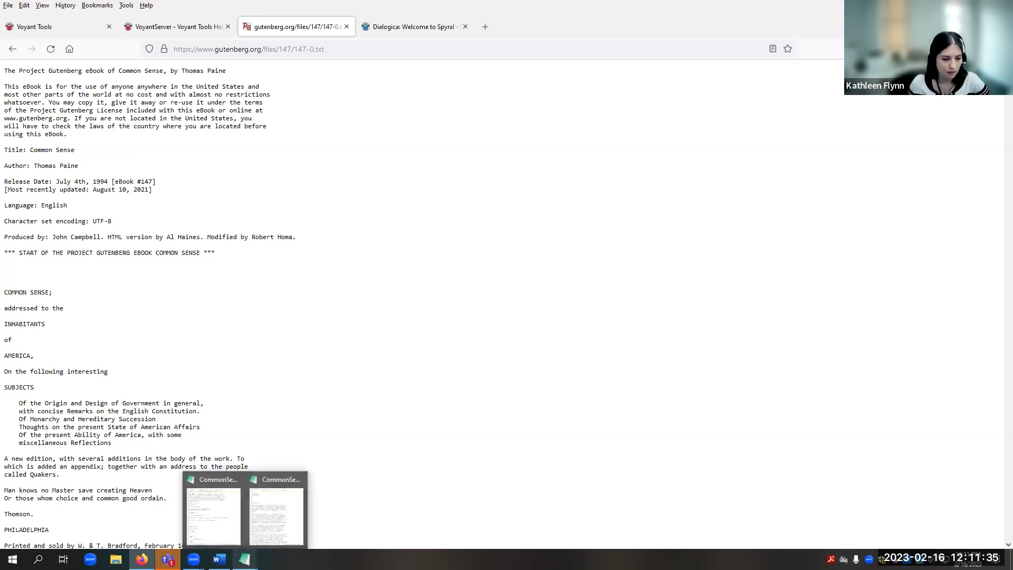
left_click(225, 527)
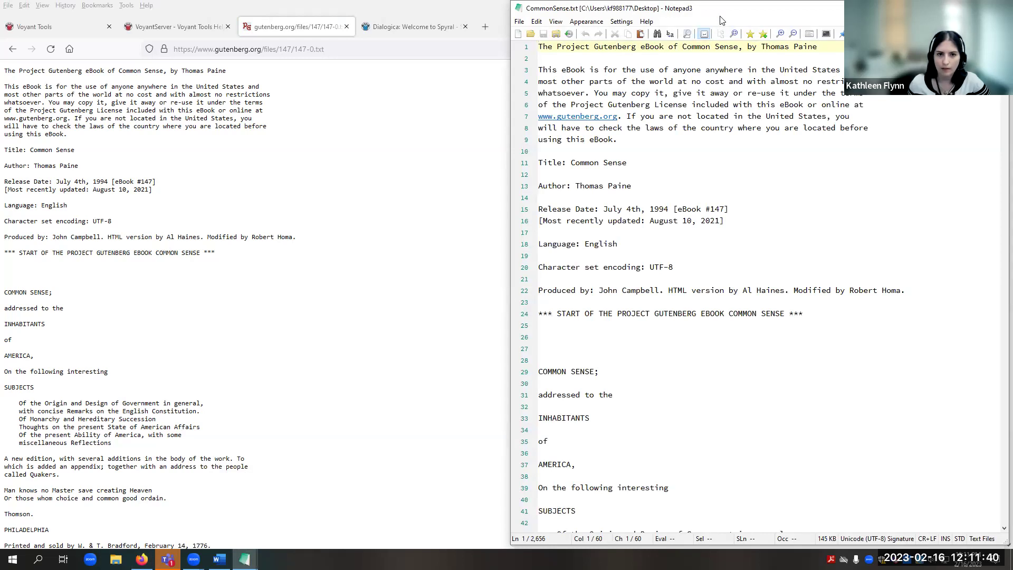
left_click_drag(721, 20, 706, 31)
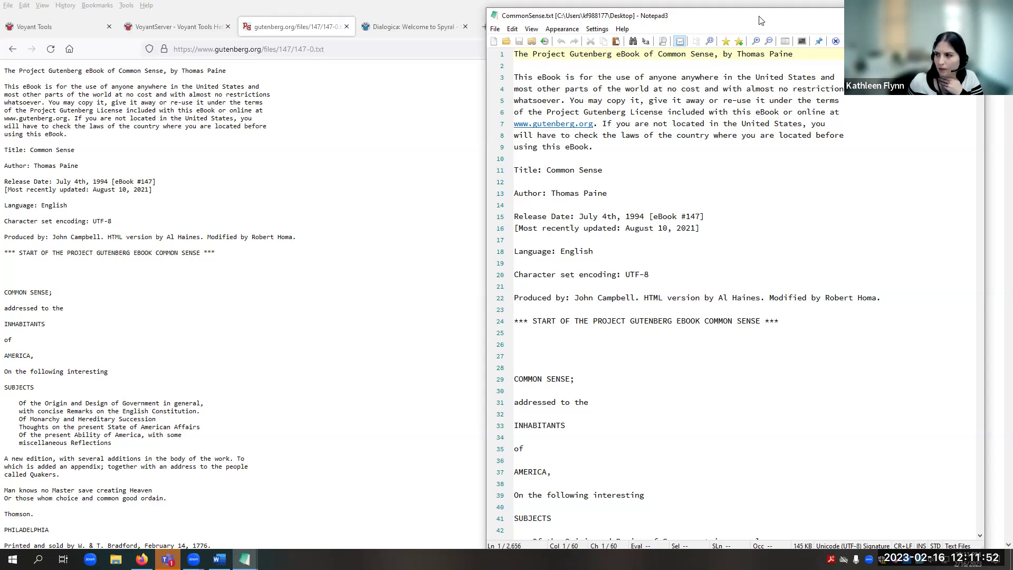
left_click_drag(762, 21, 682, 35)
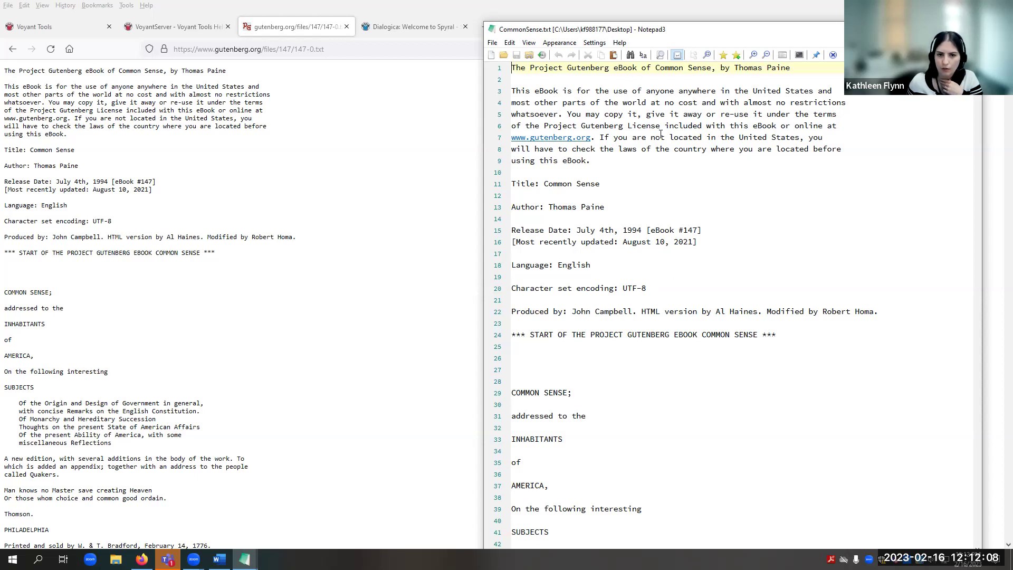
- Examine the Project Gutenberg header of CommonSense.txt and the file-saving choices, leaving the file unedited
scroll(664, 194, "down", 4)
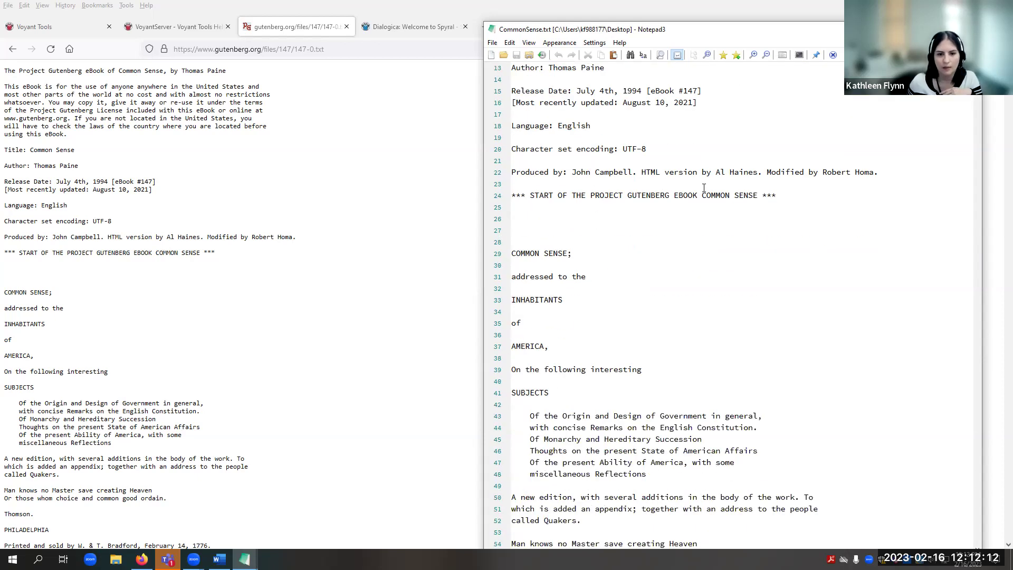
scroll(714, 197, "up", 4)
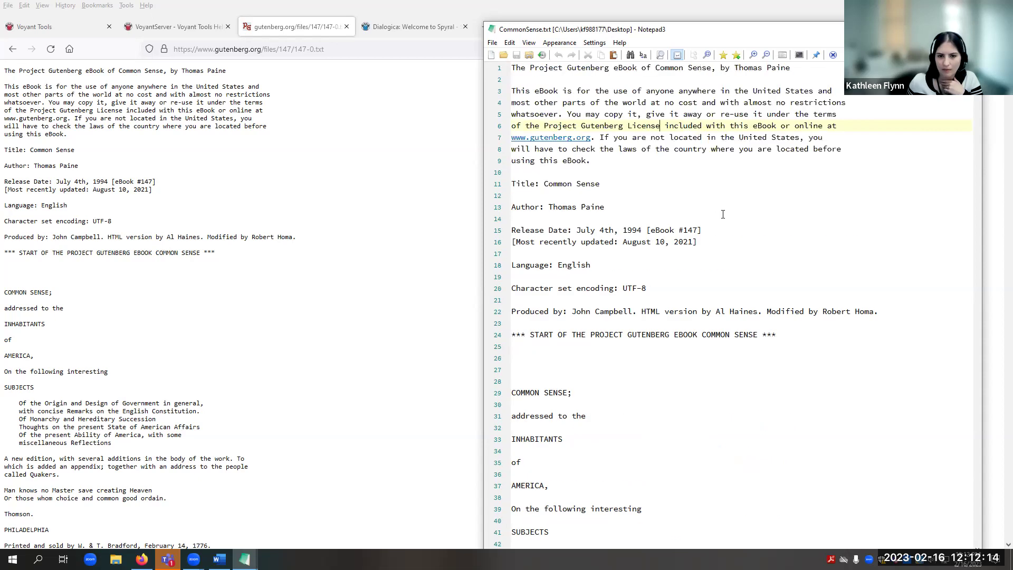
scroll(676, 266, "down", 1)
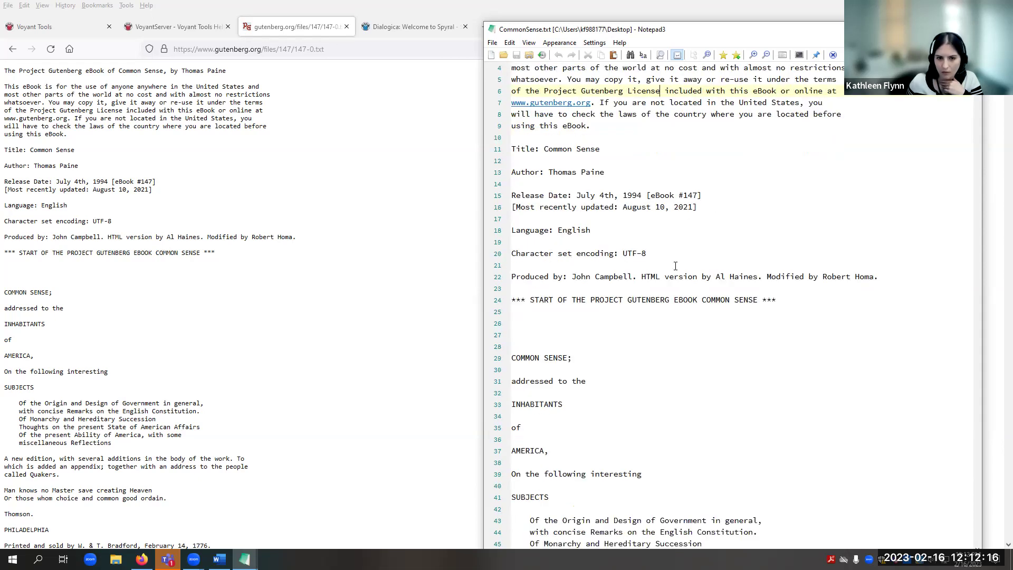
scroll(675, 266, "up", 1)
left_click_drag(776, 338, 566, 160)
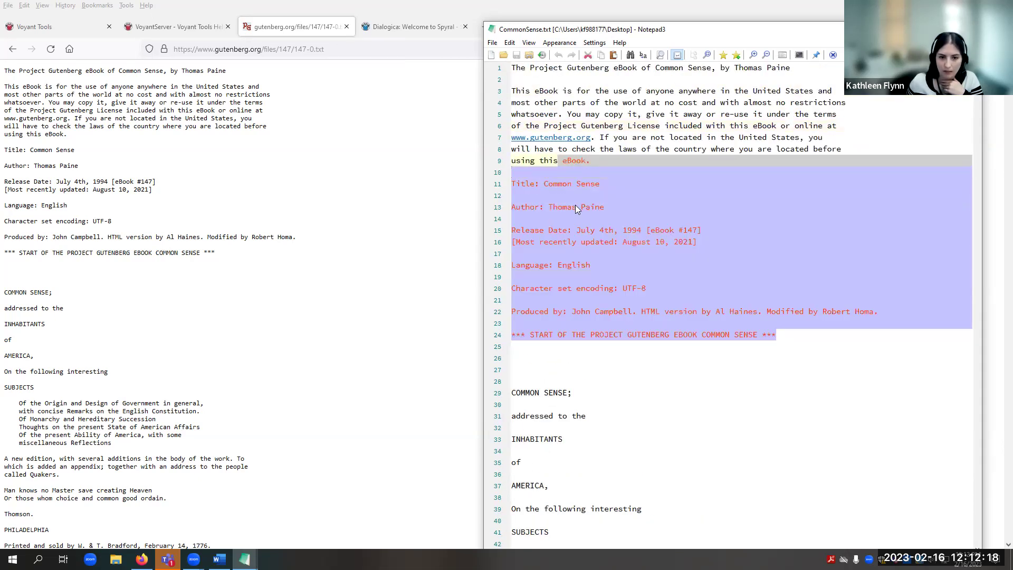
left_click(581, 207)
left_click(493, 43)
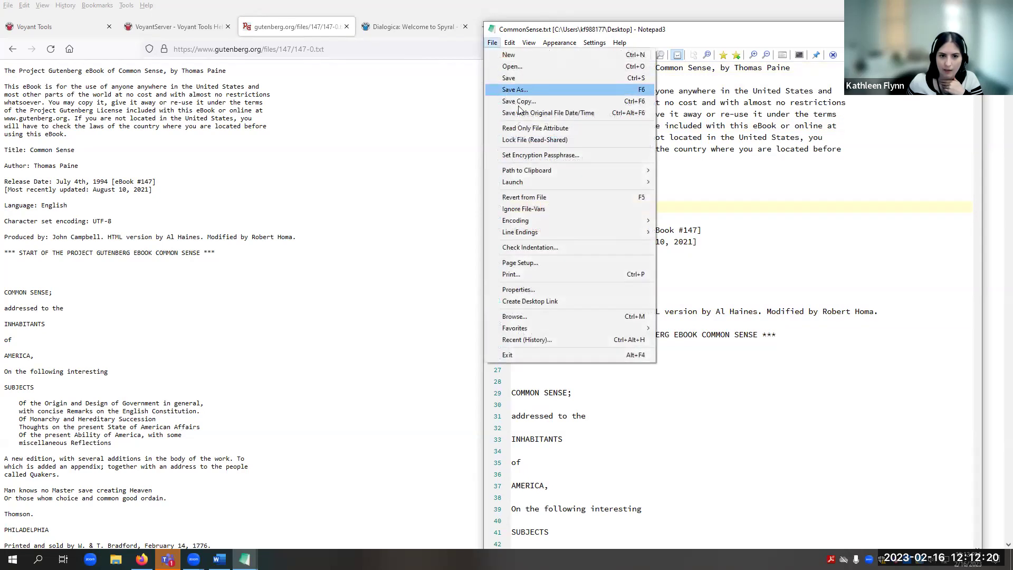
left_click(722, 313)
- Bring up CommonSenseCleaned.txt in Notepad3 to view its opening, and return to the online plain text for comparison
mouse_move(244, 560)
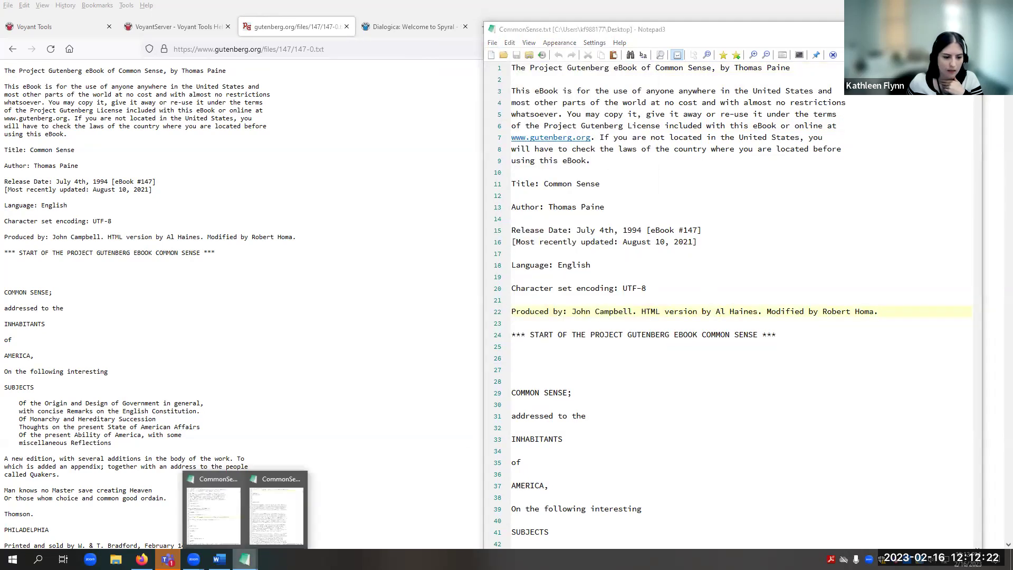
left_click(283, 519)
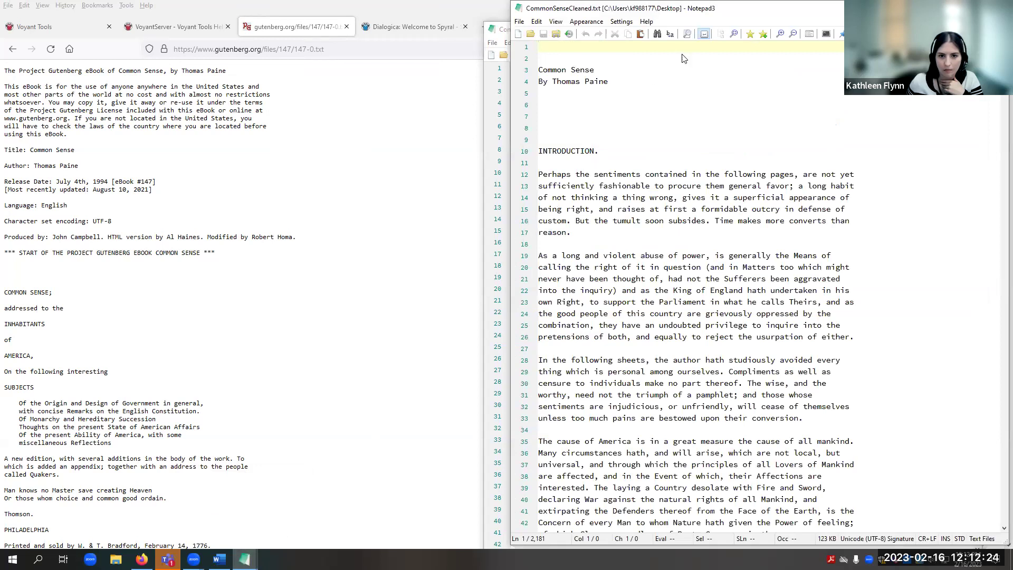
left_click_drag(581, 10, 560, 43)
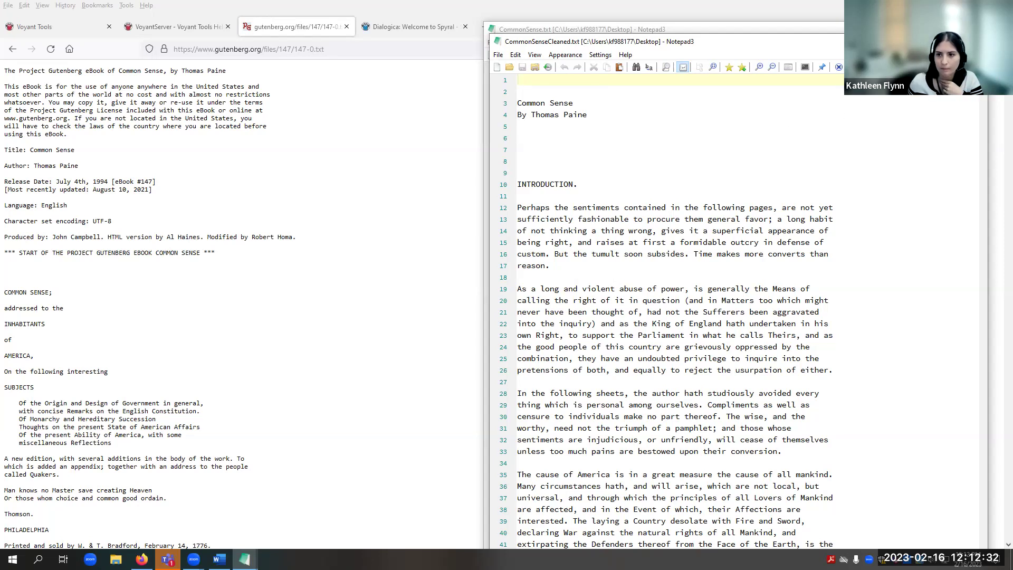
key("alt+Tab")
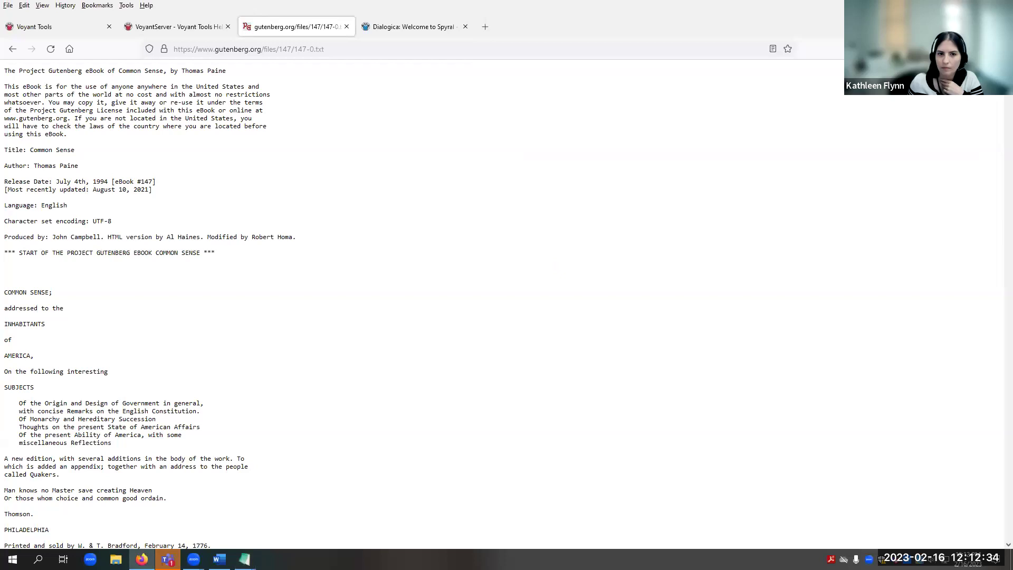
scroll(510, 226, "down", 2)
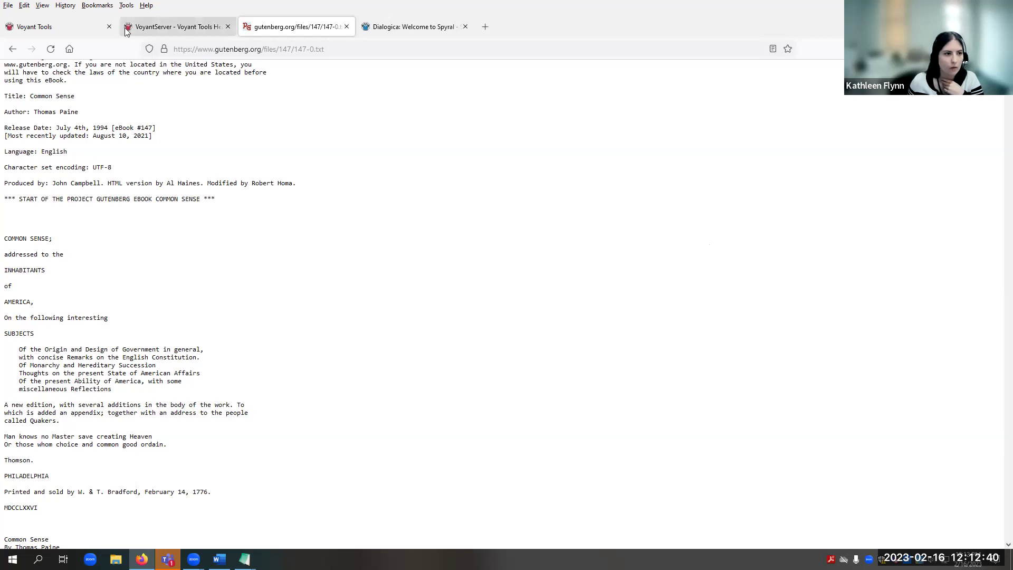
- Create a Voyant corpus by uploading CommonSenseCleaned.txt from the Desktop
left_click(33, 27)
left_click(352, 327)
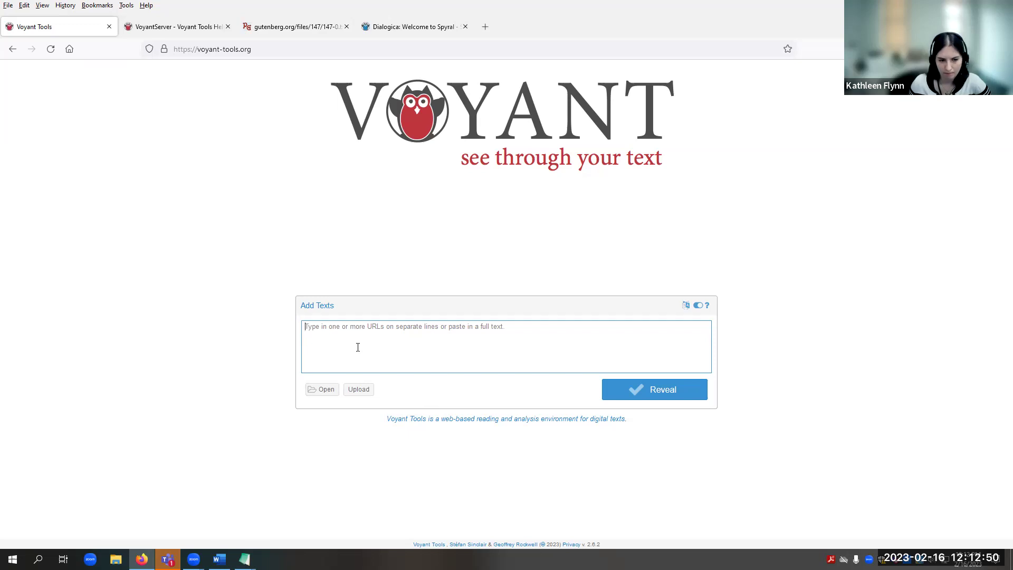
left_click(357, 391)
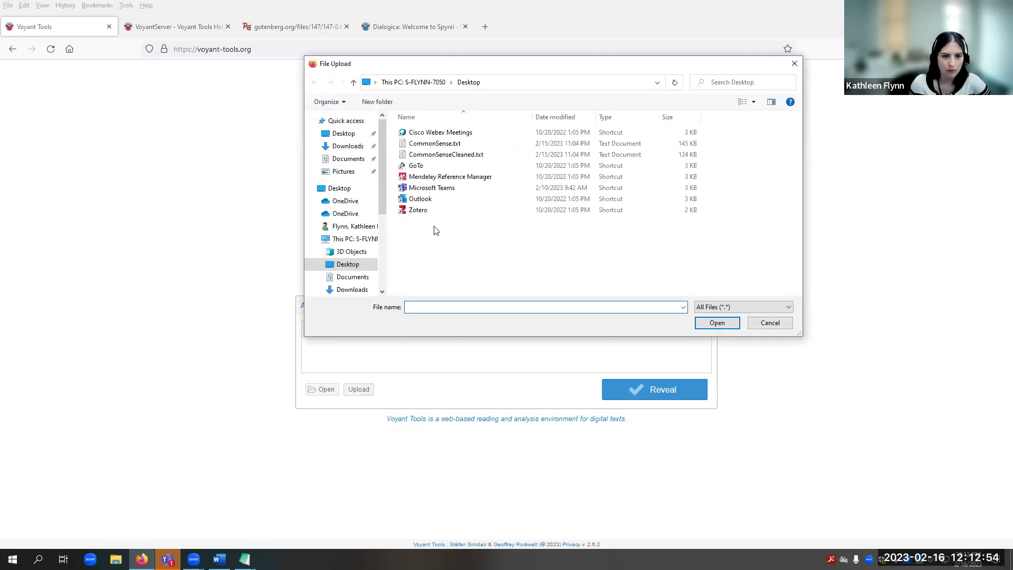
left_click(465, 158)
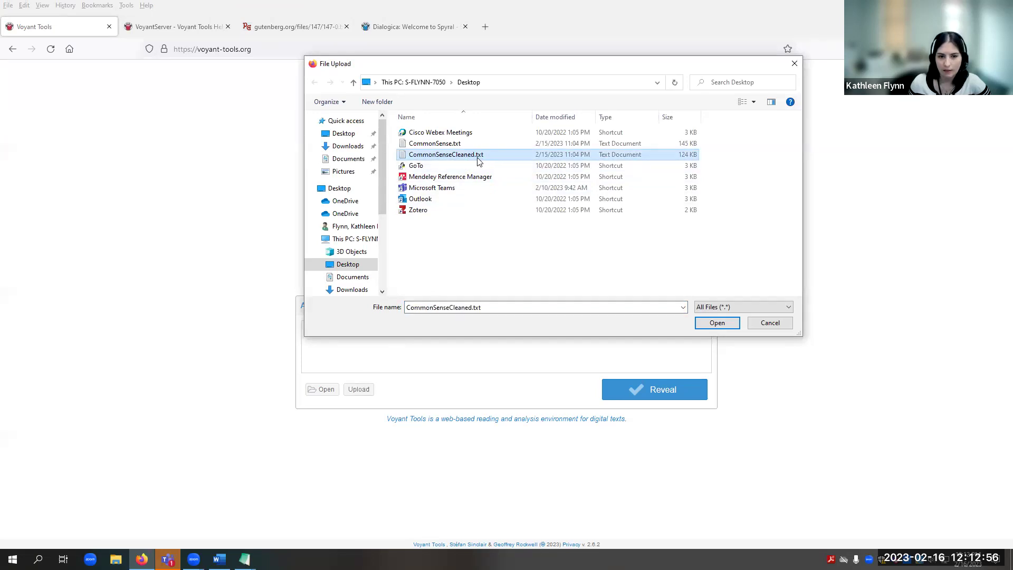
left_click(716, 324)
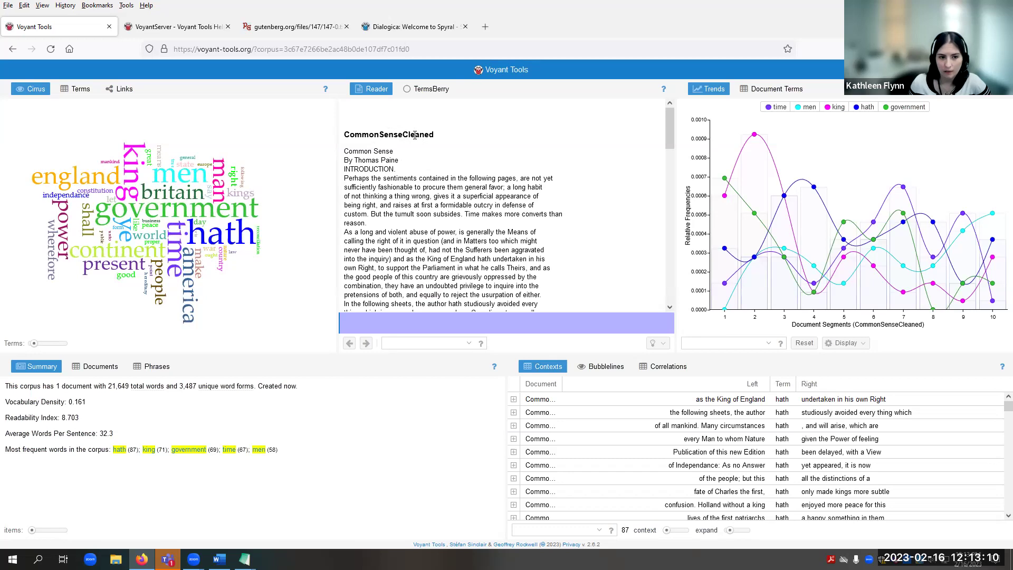
- Look over the CommonSenseCleaned text in the Reader and go back to the empty Voyant start page
scroll(482, 208, "down", 4)
scroll(481, 210, "up", 4)
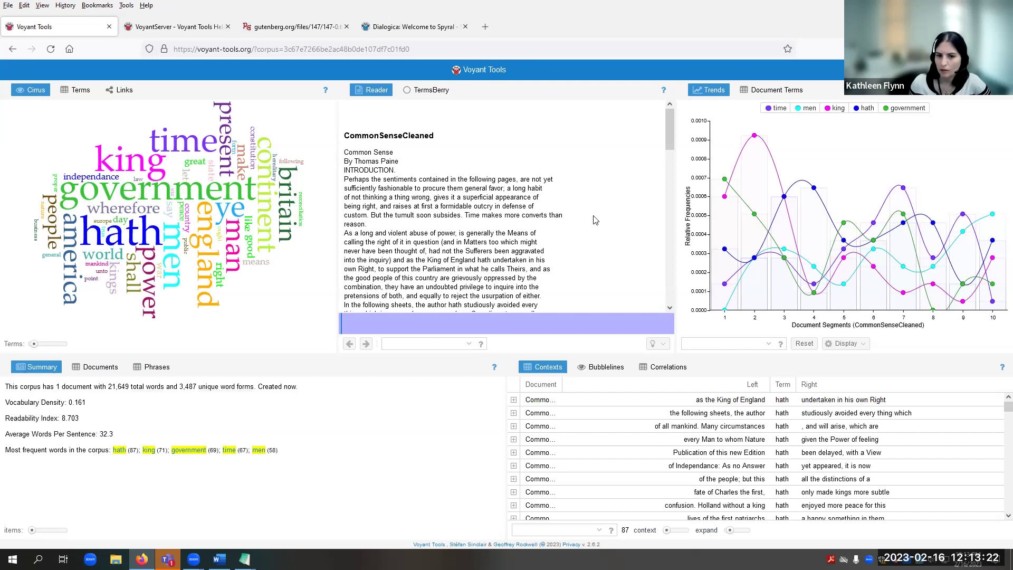
left_click(488, 328)
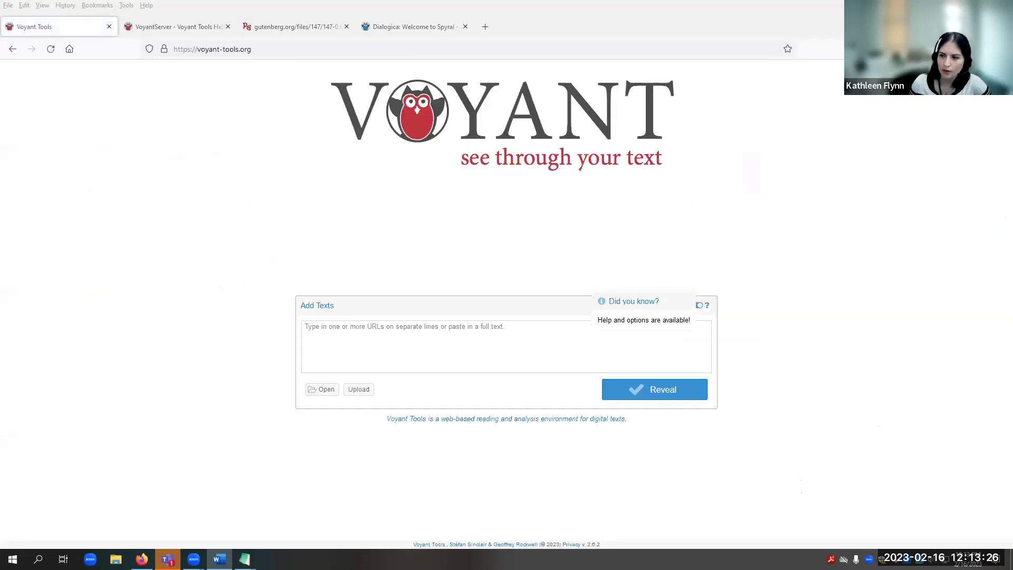
left_click(776, 303)
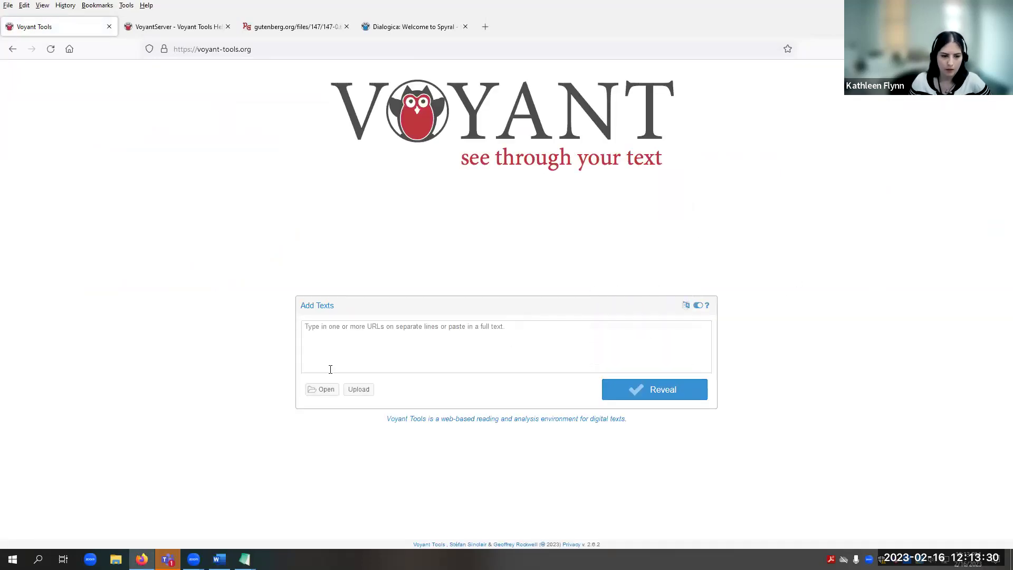
- Open the existing corpus Mary Shelley's Frankenstein and check the frequency of a word in the Cirrus word cloud
left_click(324, 396)
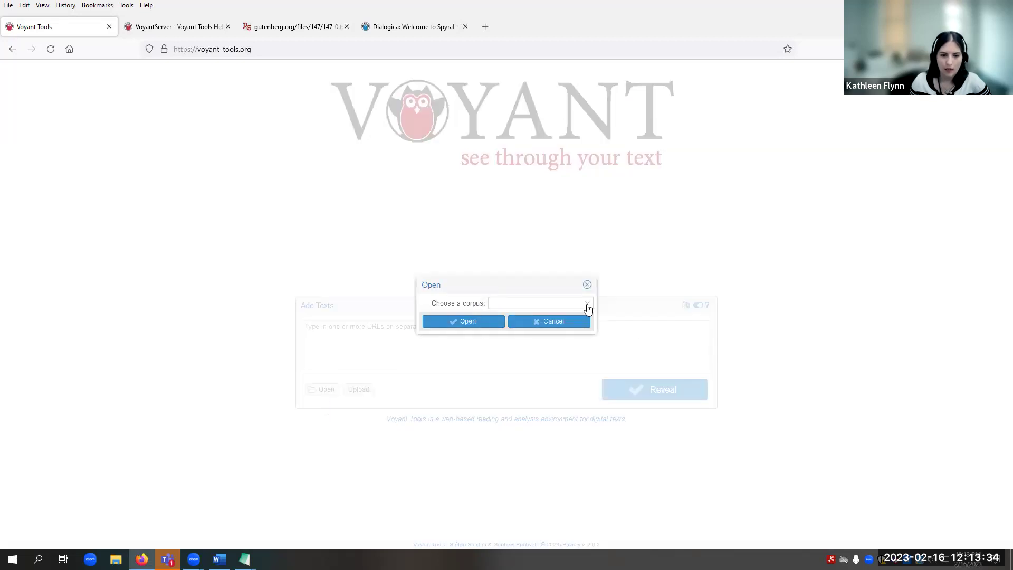
left_click(587, 305)
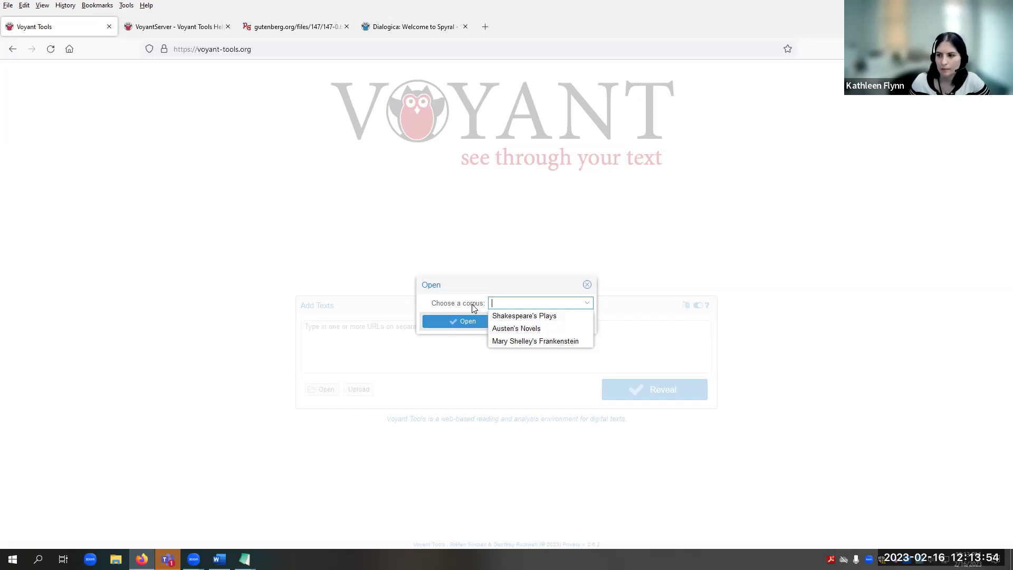
left_click(537, 342)
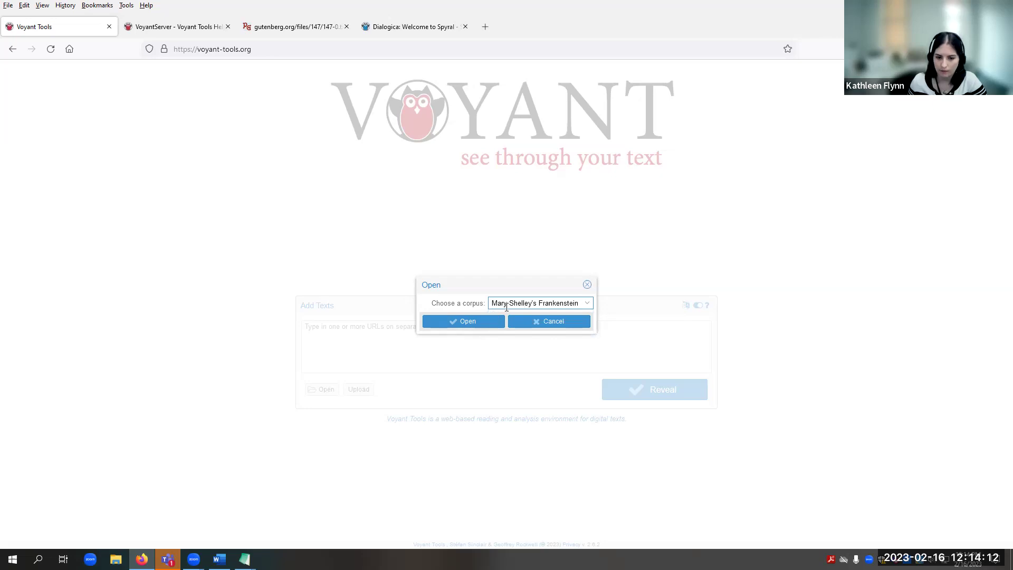
left_click(472, 323)
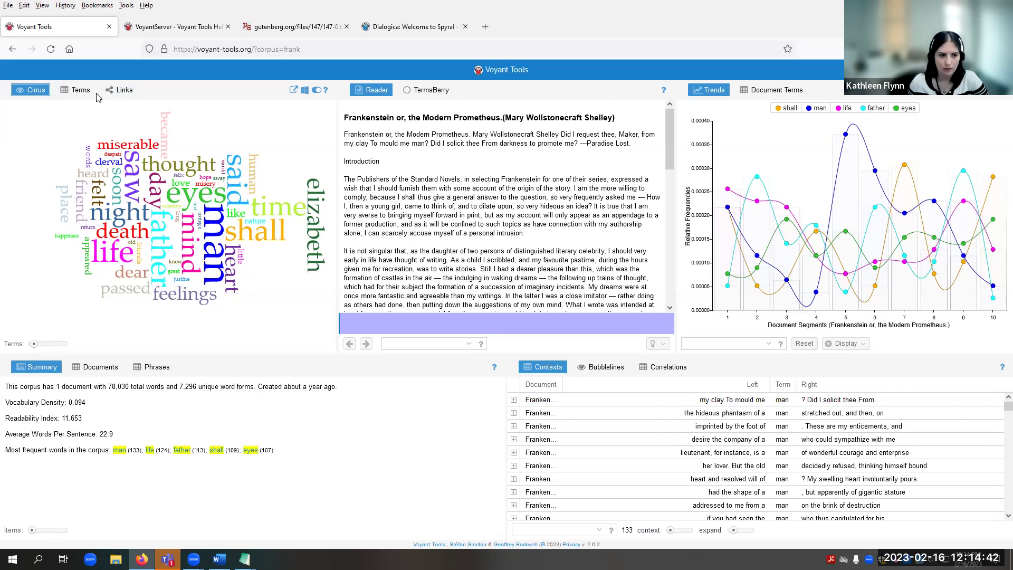
mouse_move(179, 212)
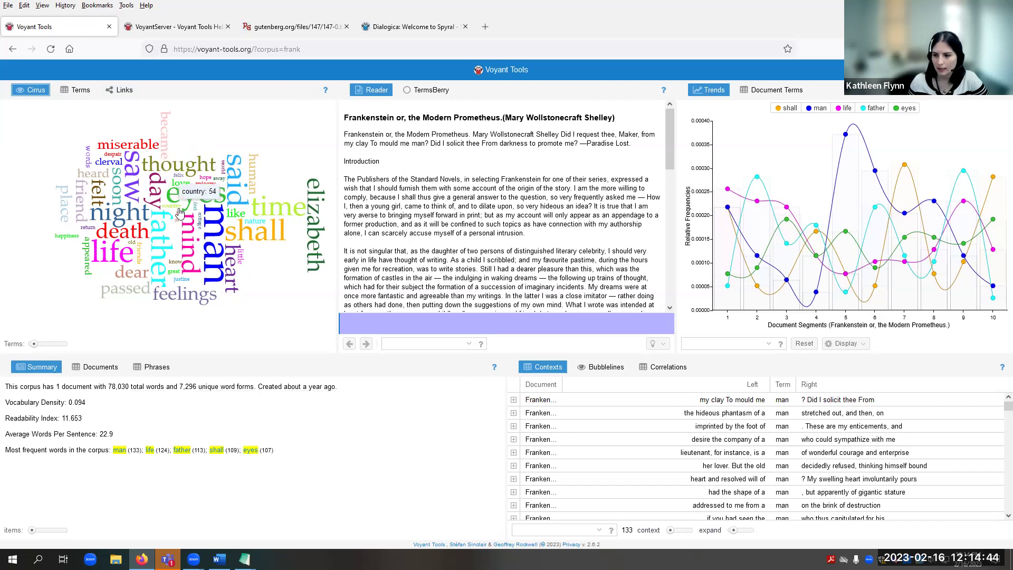
- Check word frequencies in the Reader text, look over the Trends graph, and skim the novel's introduction
mouse_move(424, 219)
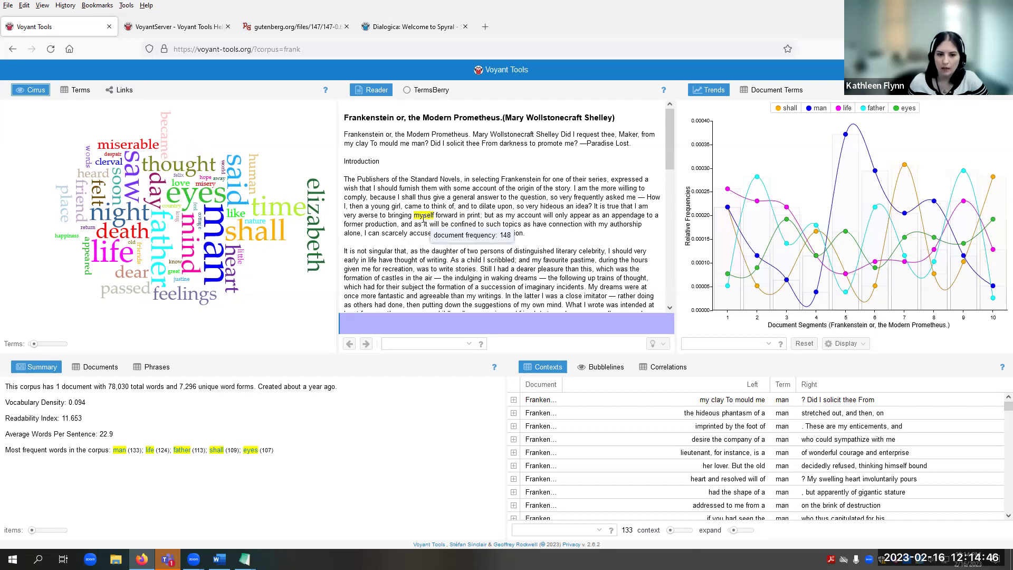
mouse_move(467, 209)
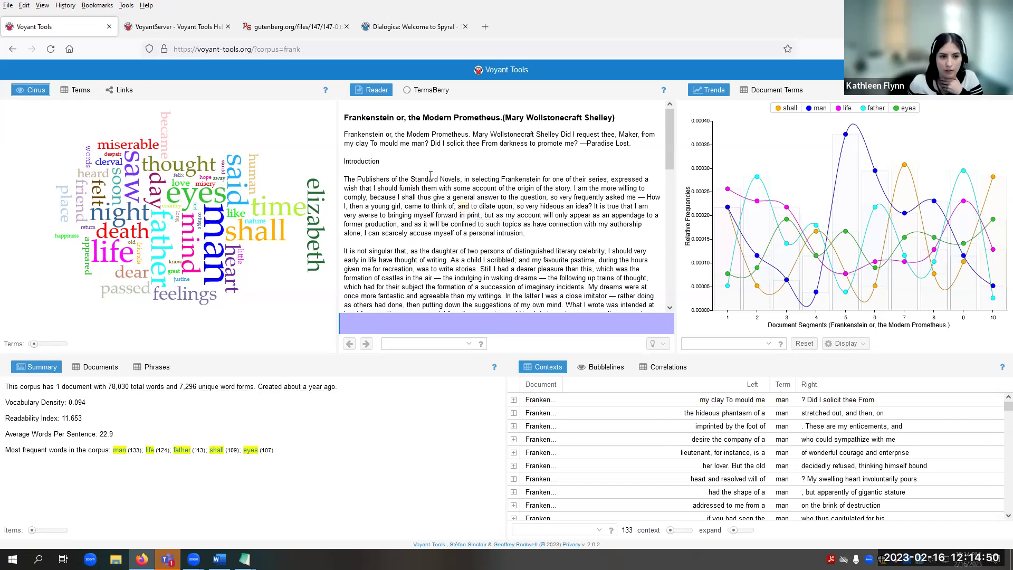
mouse_move(503, 206)
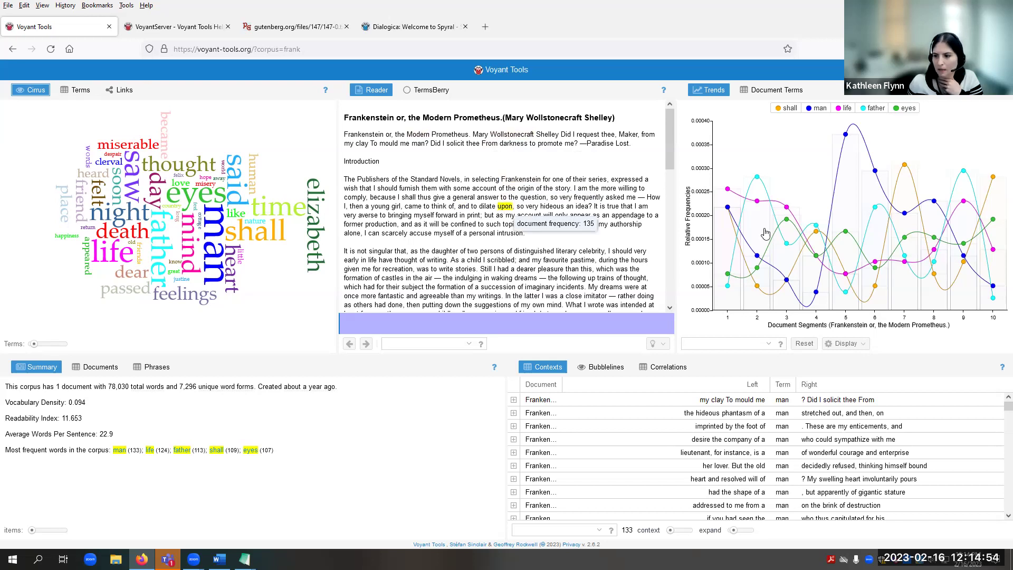
mouse_move(993, 220)
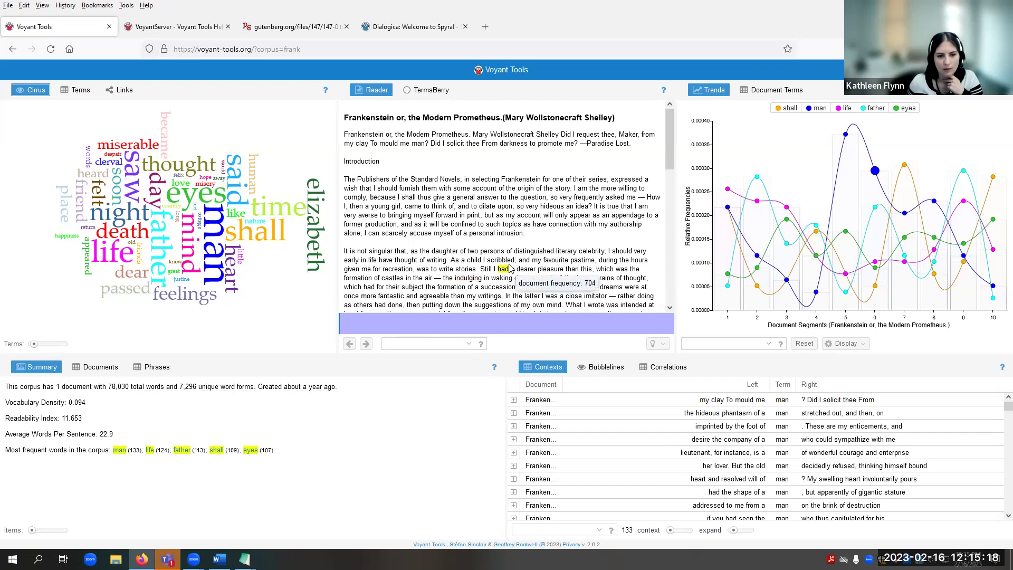
scroll(531, 267, "down", 8)
scroll(531, 267, "down", 6)
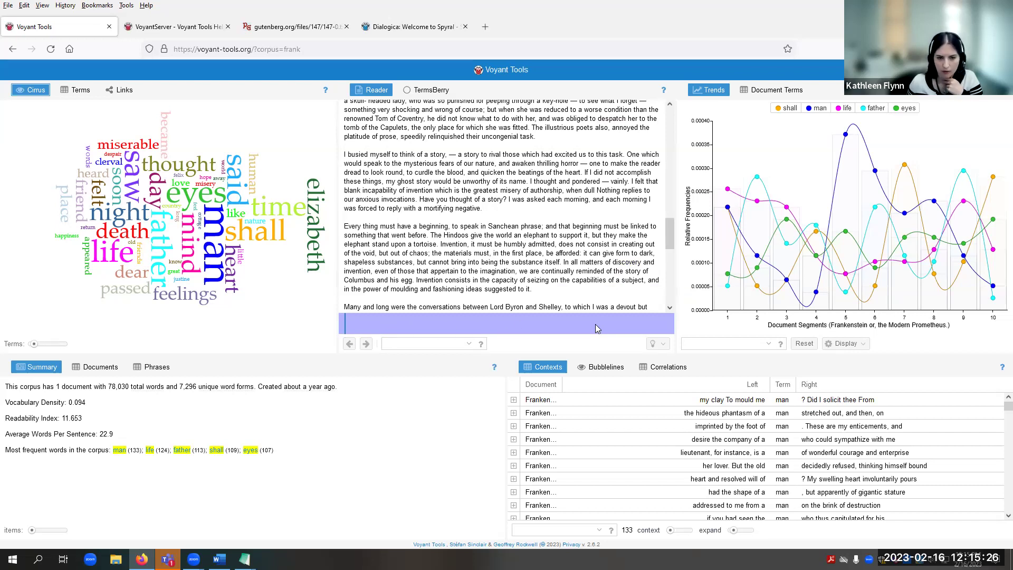
scroll(508, 271, "up", 6)
scroll(508, 271, "up", 10)
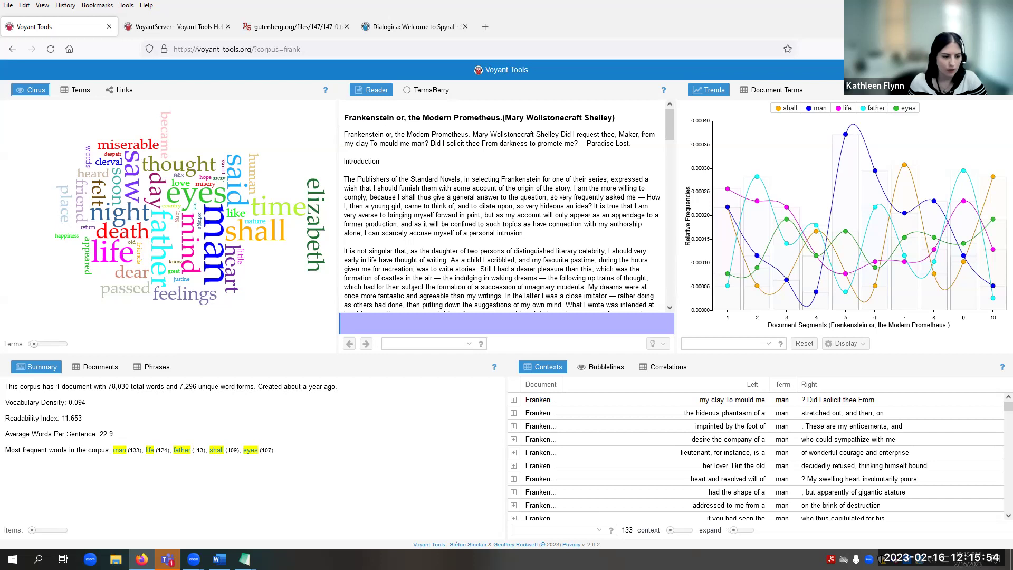
- Review the corpus summary and document details, and filter the corpus phrases by the term night
mouse_move(150, 390)
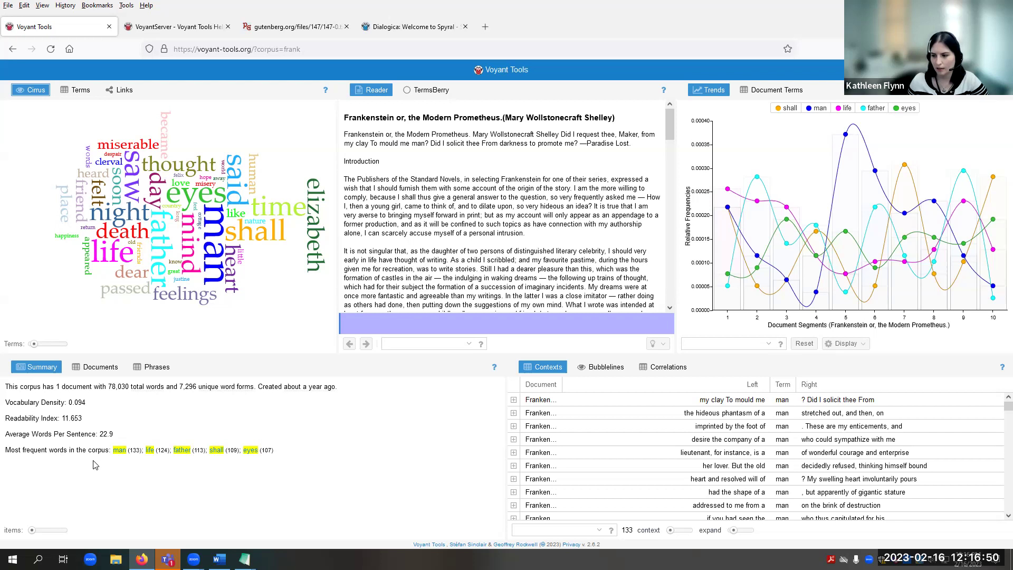
left_click(102, 368)
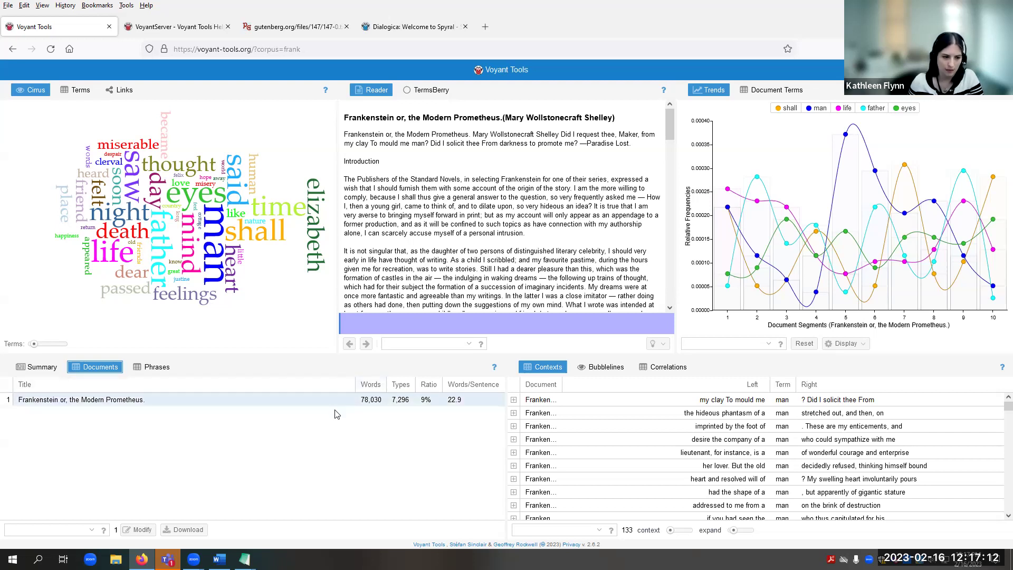
left_click(162, 369)
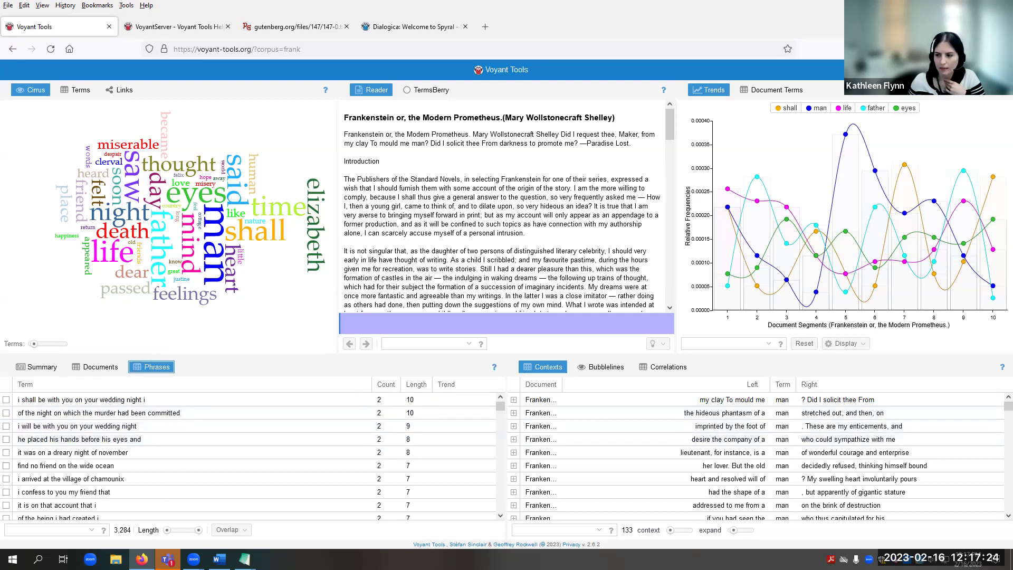
left_click(64, 530)
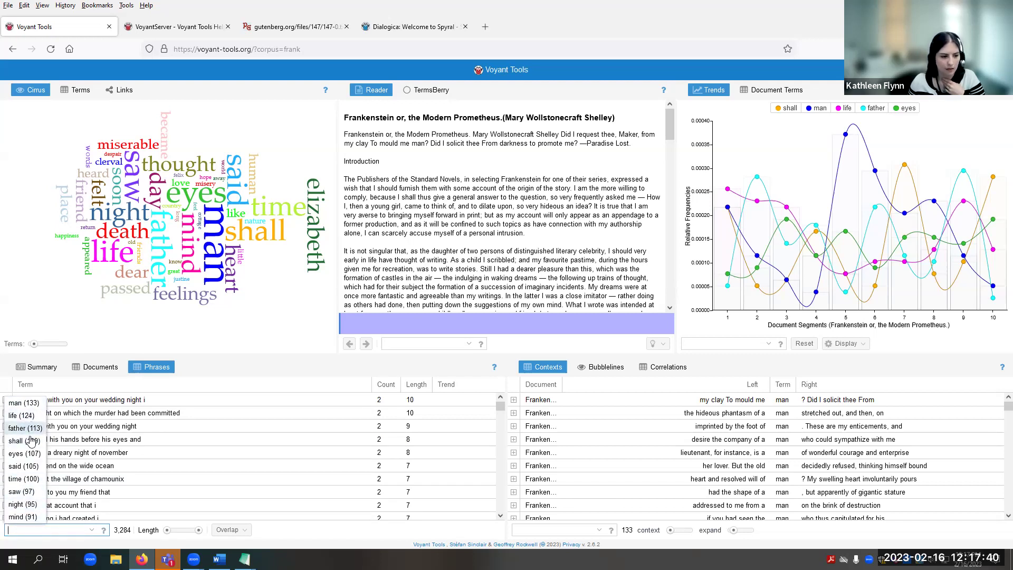
left_click(33, 508)
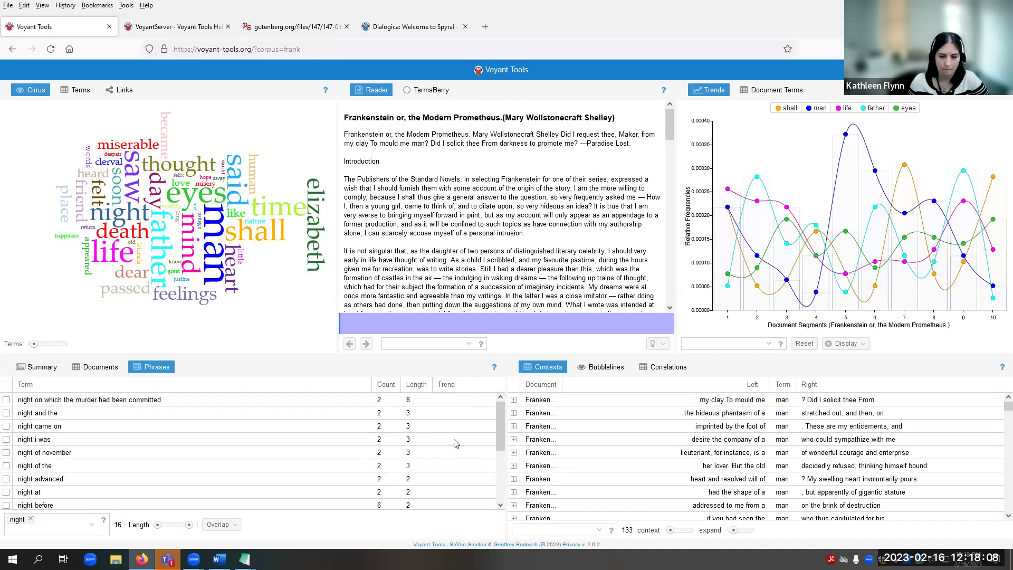
- Adjust the number of terms in the Cirrus word cloud and widen its panel slightly
mouse_move(992, 296)
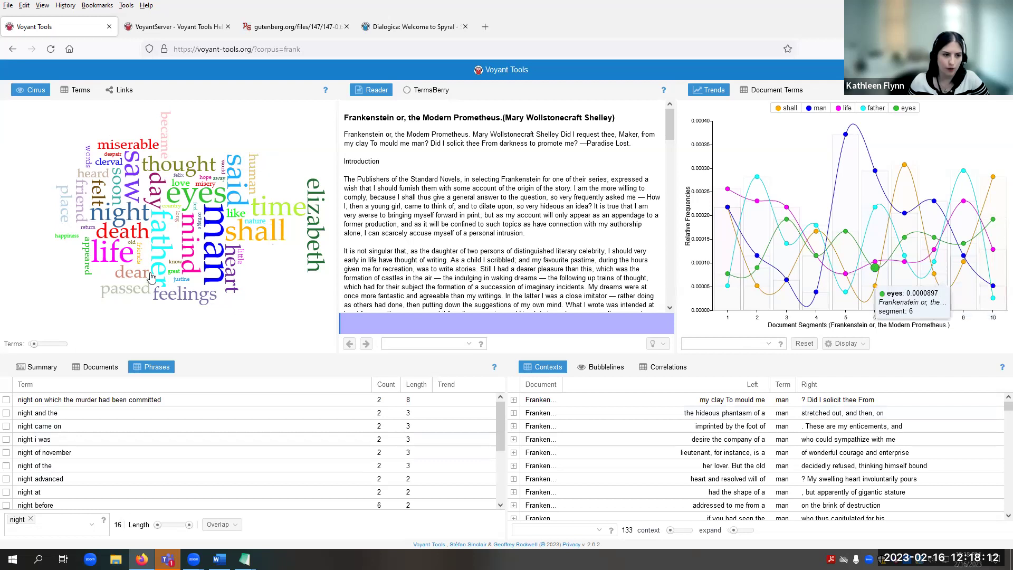
mouse_move(126, 285)
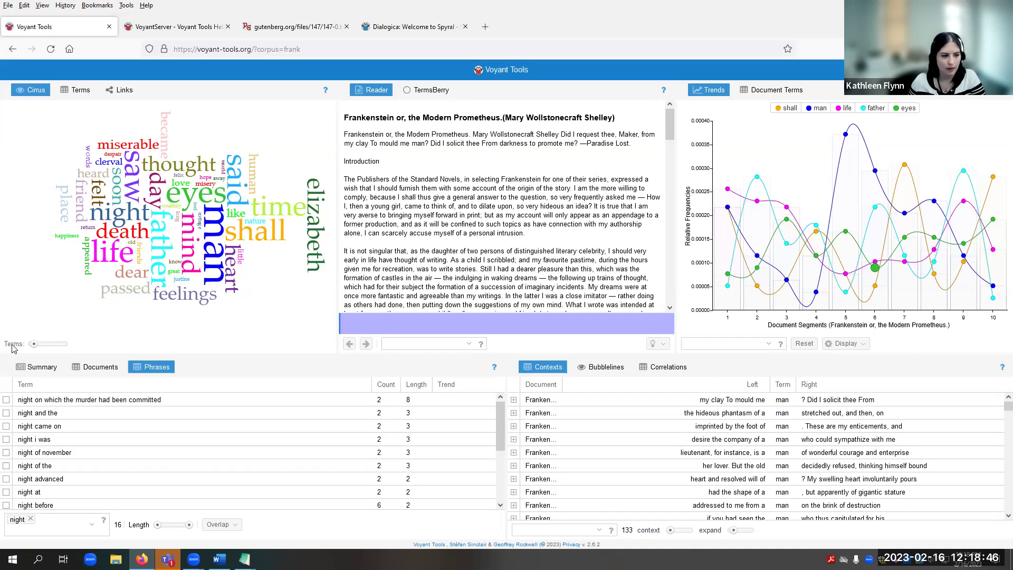
mouse_move(33, 343)
left_mouse_down()
mouse_move(74, 343)
mouse_move(32, 344)
left_mouse_up()
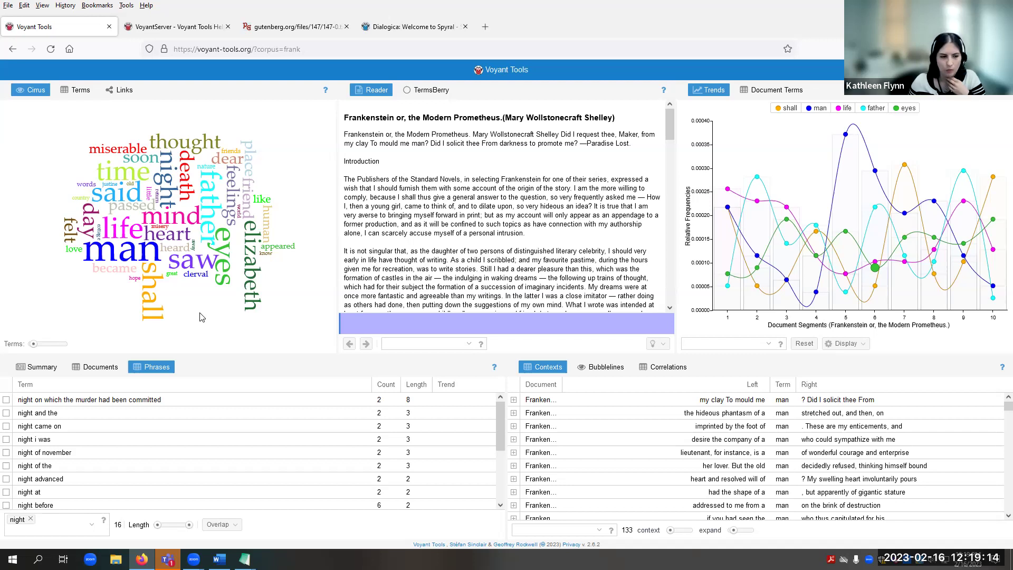
left_click(34, 345)
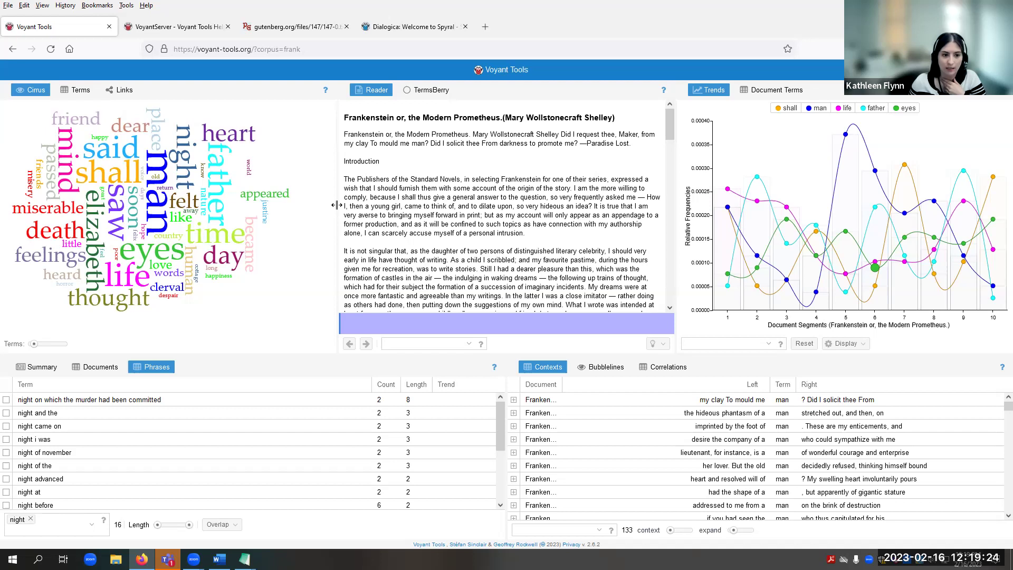
left_click_drag(337, 204, 347, 204)
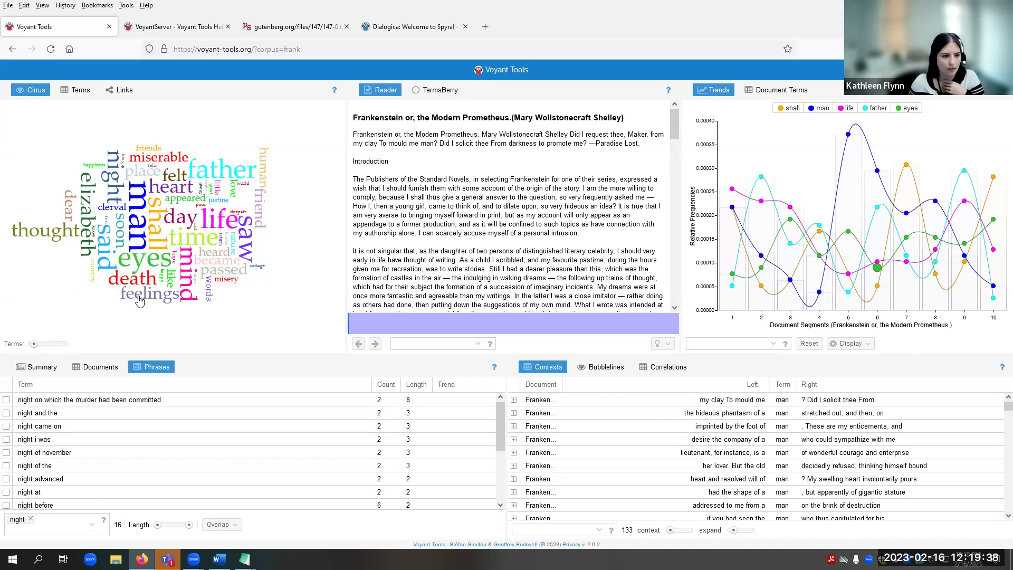
- Open the options of the Cirrus word cloud and look through the available font families
mouse_move(136, 212)
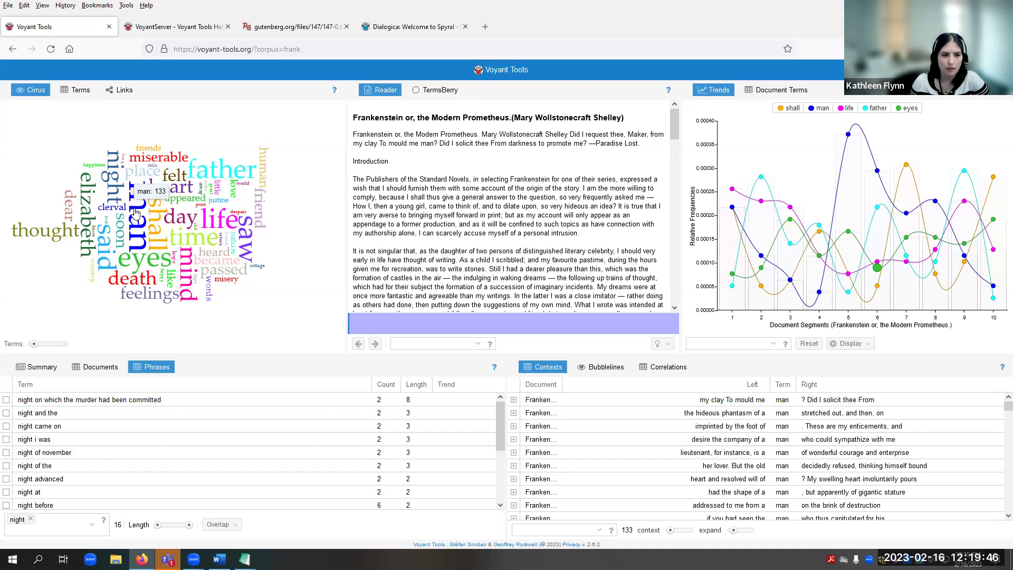
mouse_move(152, 150)
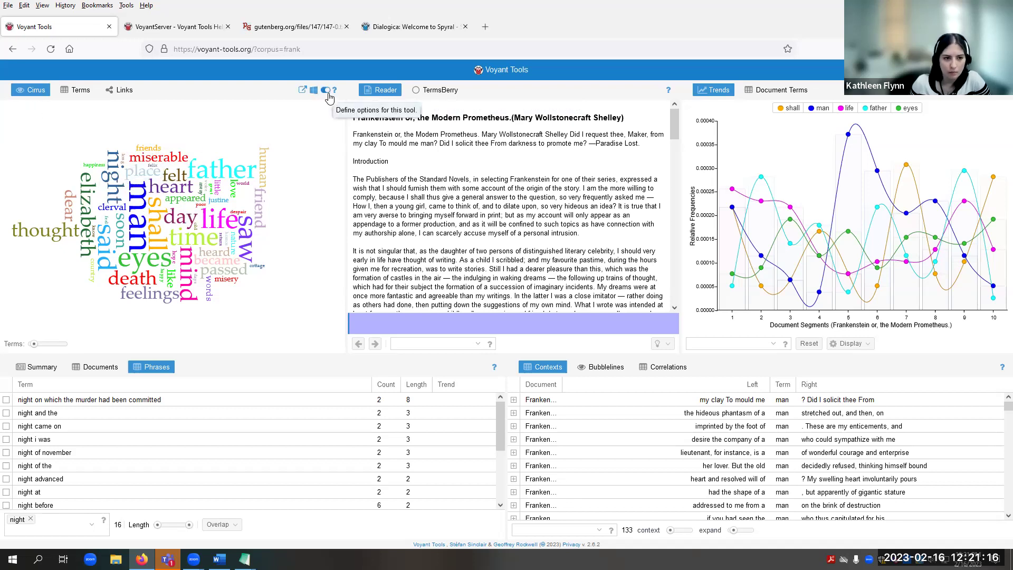
mouse_move(337, 94)
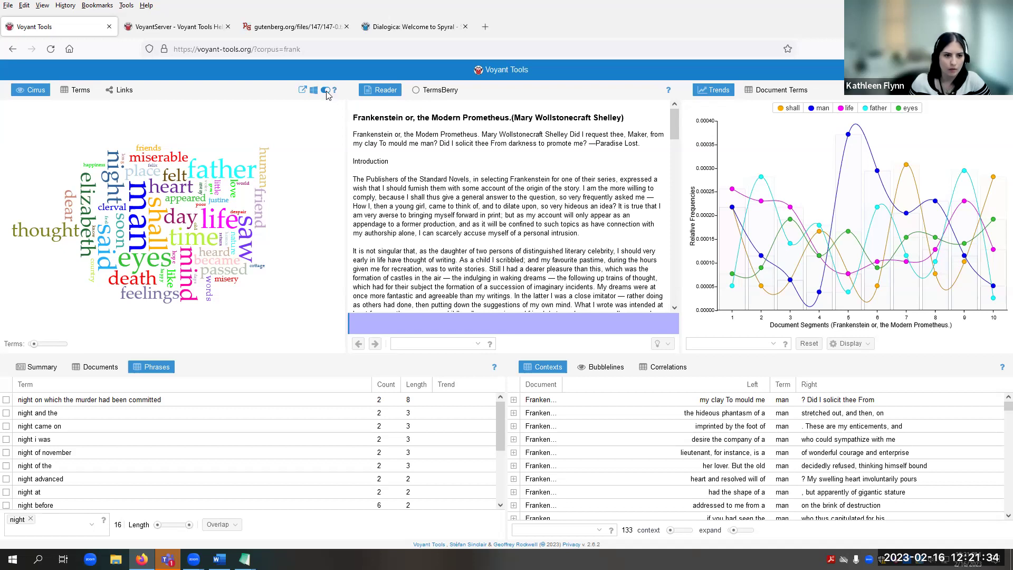
left_click(327, 94)
left_click_drag(457, 254, 430, 182)
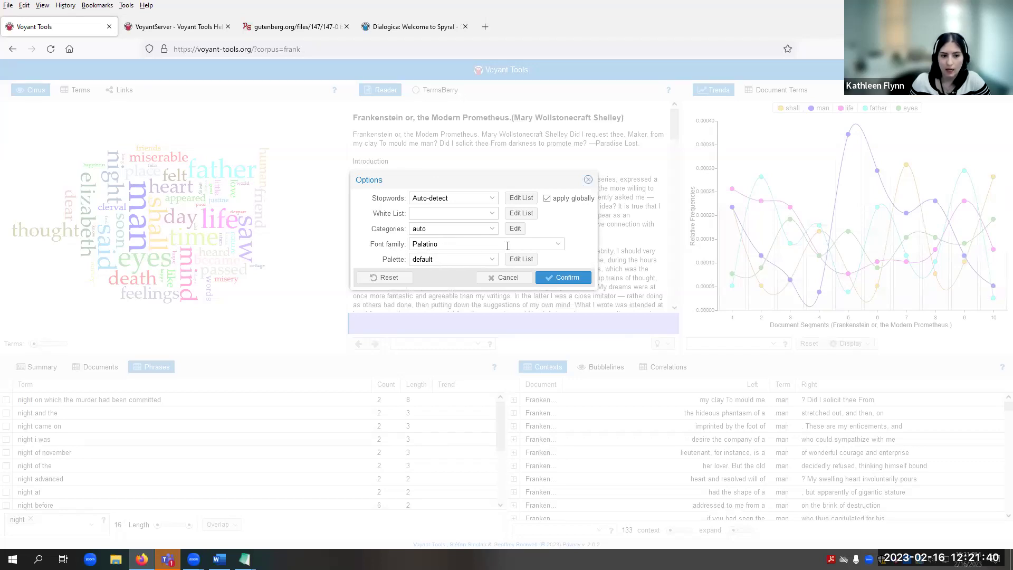
left_click(558, 245)
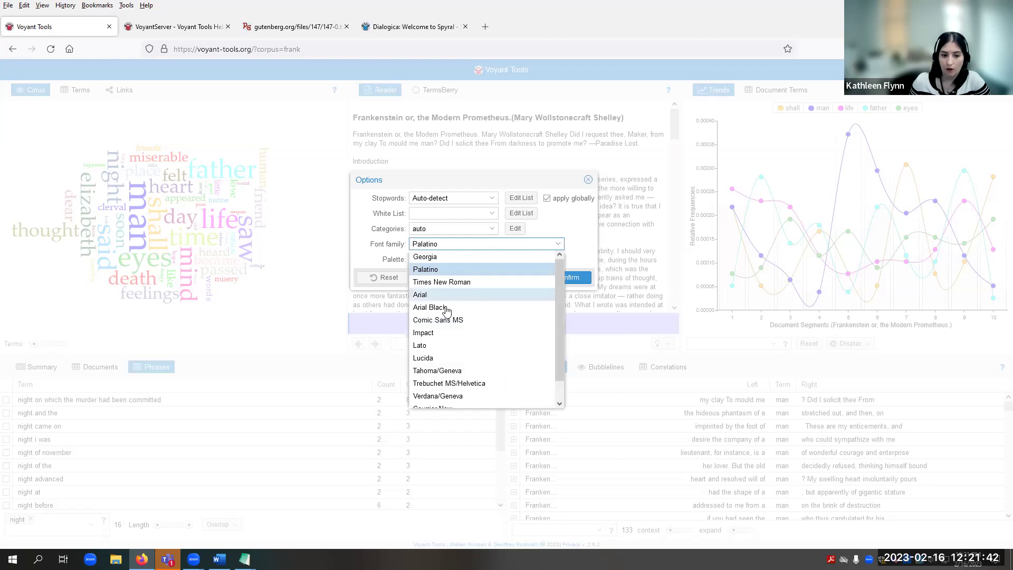
left_click(581, 243)
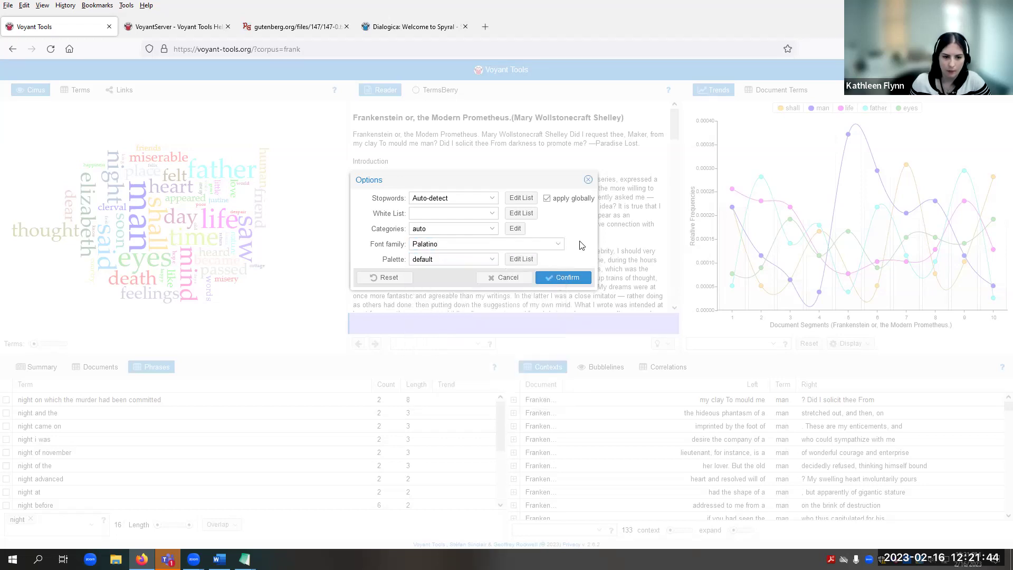
- Choose the d3_cat20a palette for Cirrus and edit it, removing its last two light blue and cyan colours and adding purple #6b17cf
left_click(492, 262)
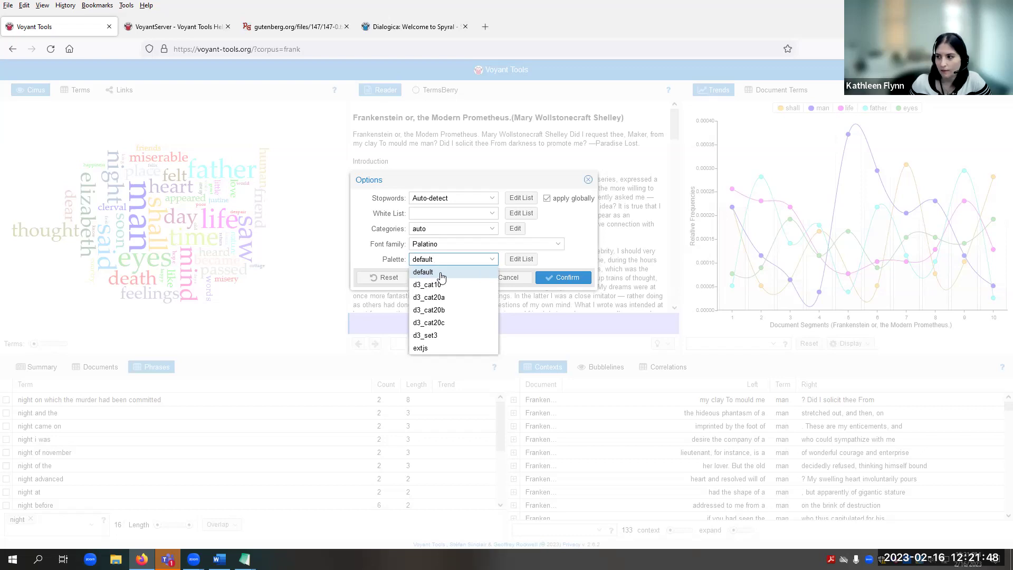
left_click(430, 297)
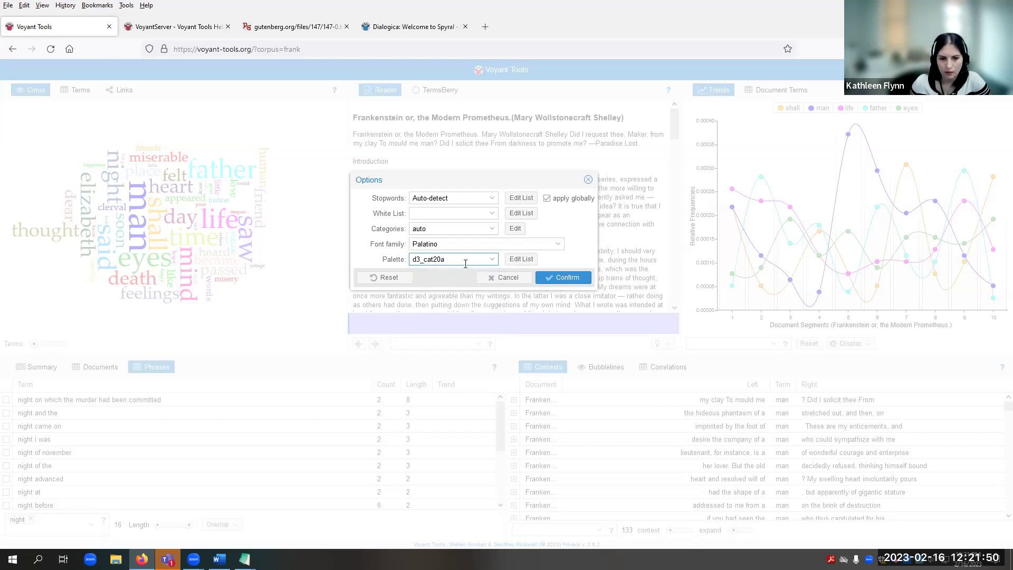
left_click(525, 259)
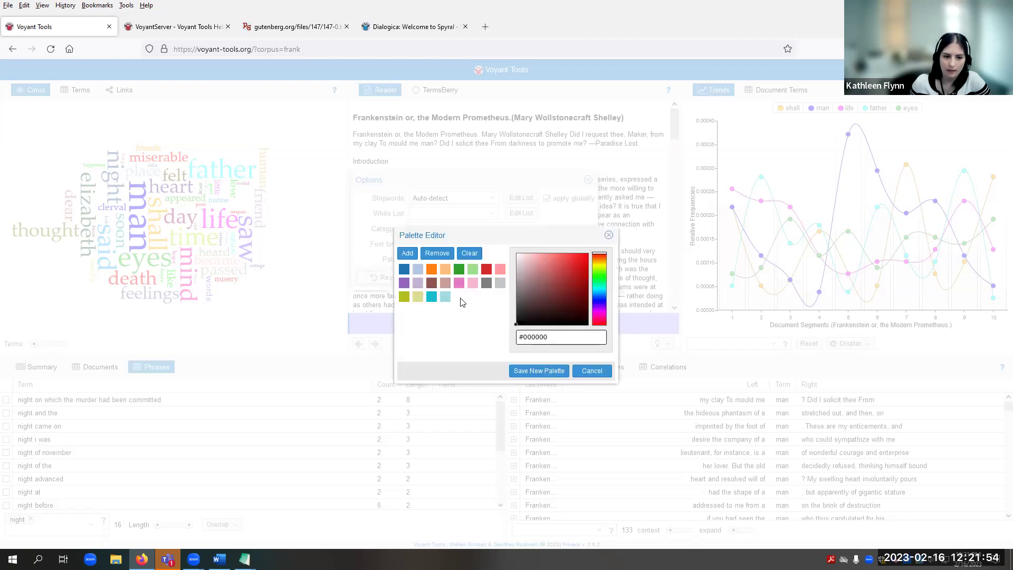
left_click(445, 299)
left_click(442, 254)
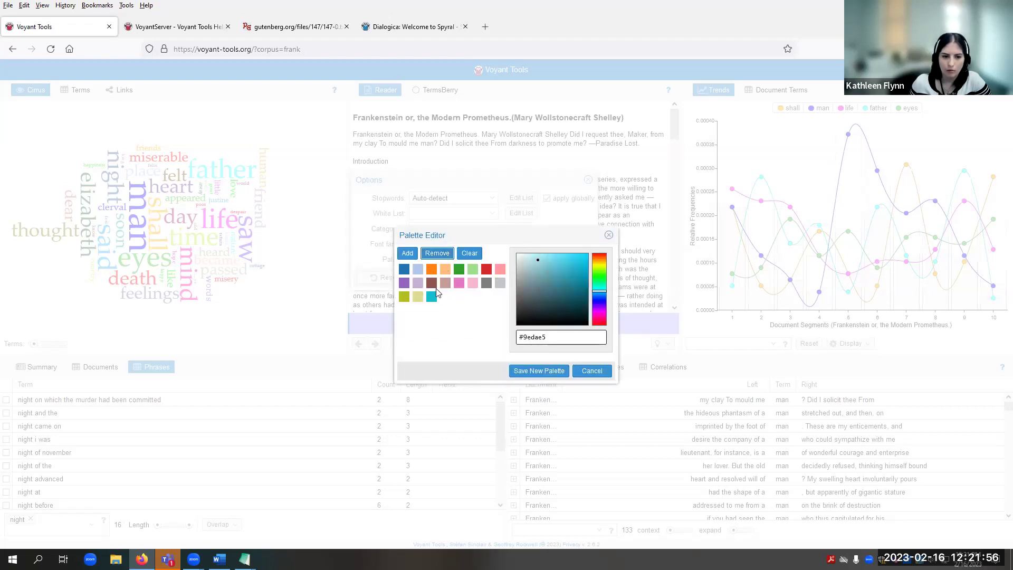
left_click(443, 255)
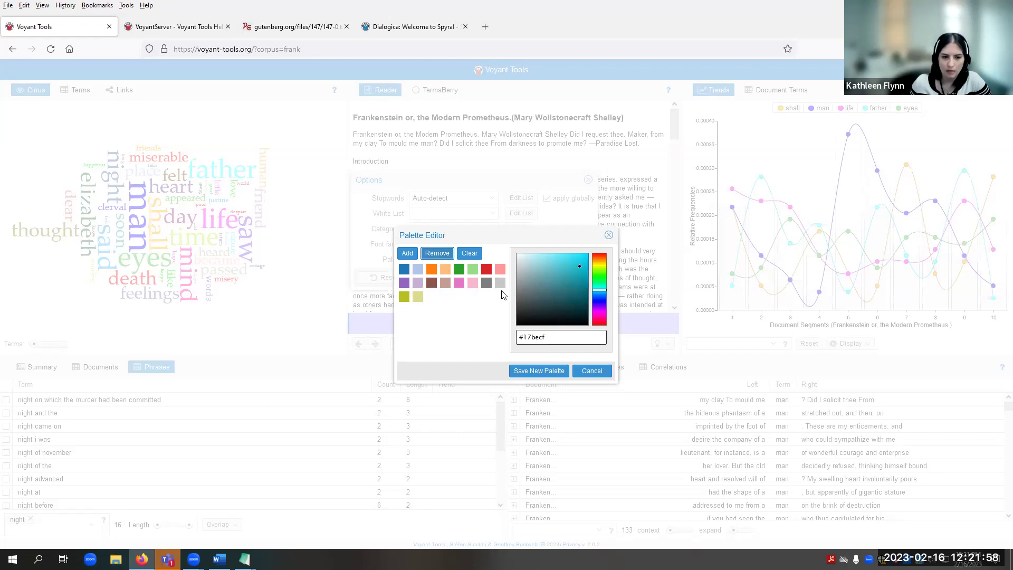
left_click(599, 306)
left_click(406, 254)
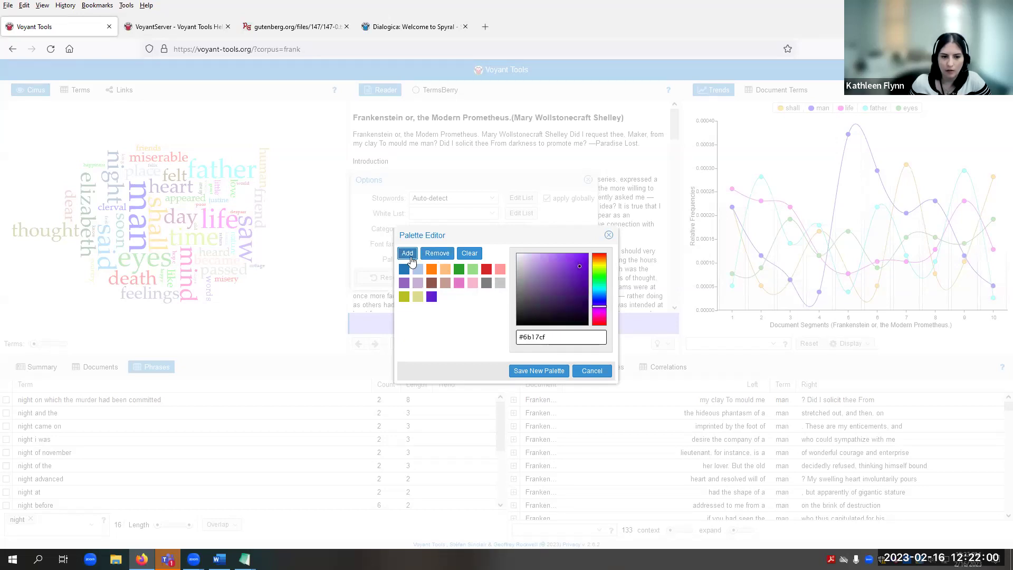
- Clear all colours in the palette editor, add only the picked purple, and save it as a new palette
left_click(469, 254)
left_click(407, 254)
left_click(528, 371)
- Switch the Cirrus palette from the custom one back to default
left_click(455, 258)
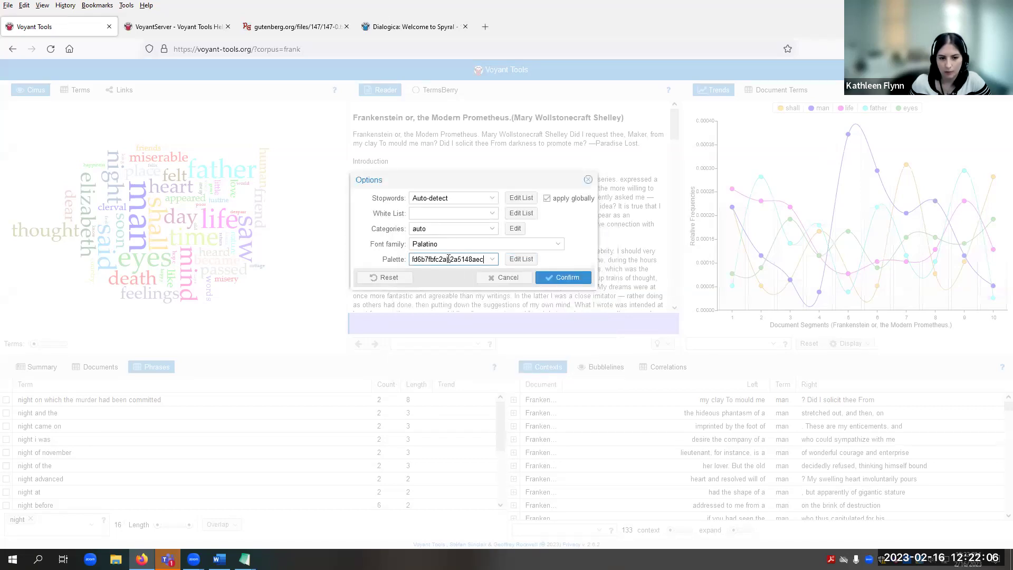
left_click_drag(457, 258, 421, 259)
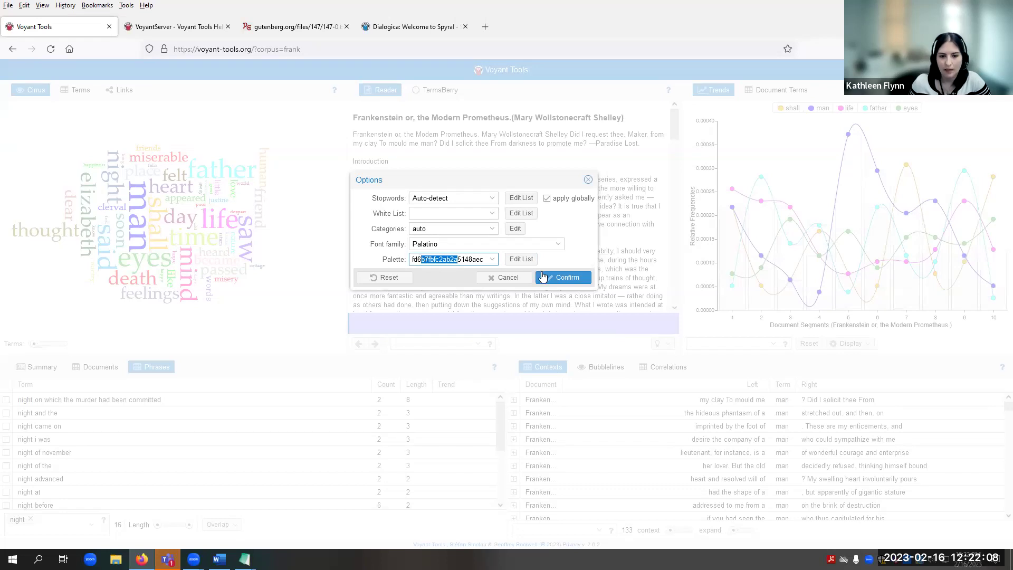
left_click(492, 259)
left_click(464, 272)
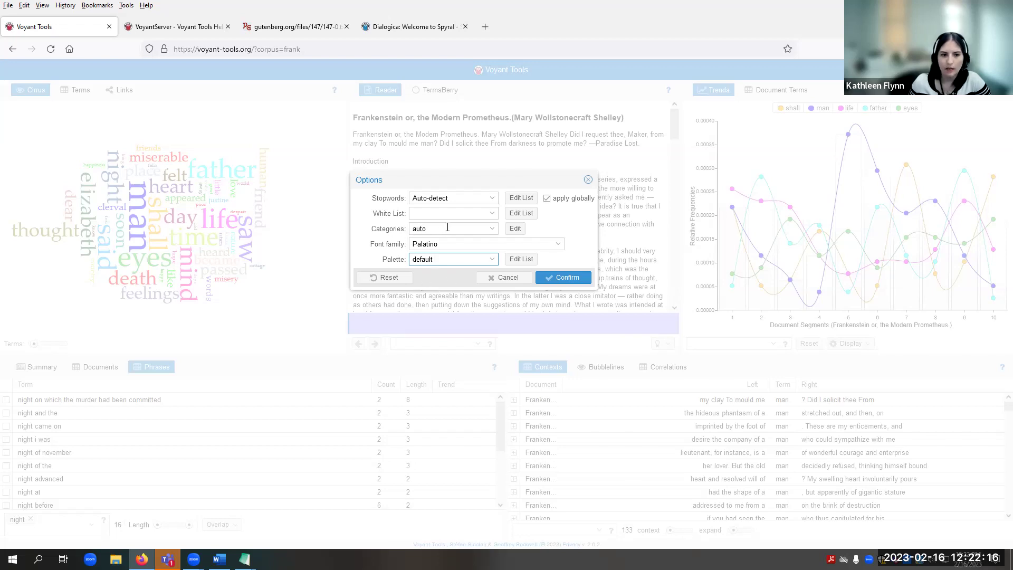
- Look through the stopword lists offered for the different languages in the Cirrus options
left_click(493, 199)
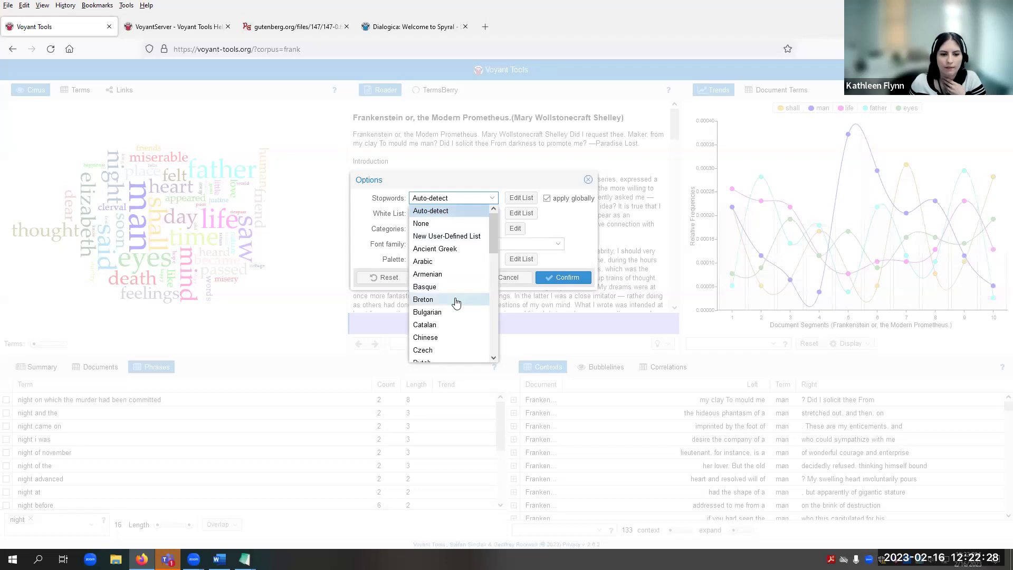
scroll(456, 303, "down", 3)
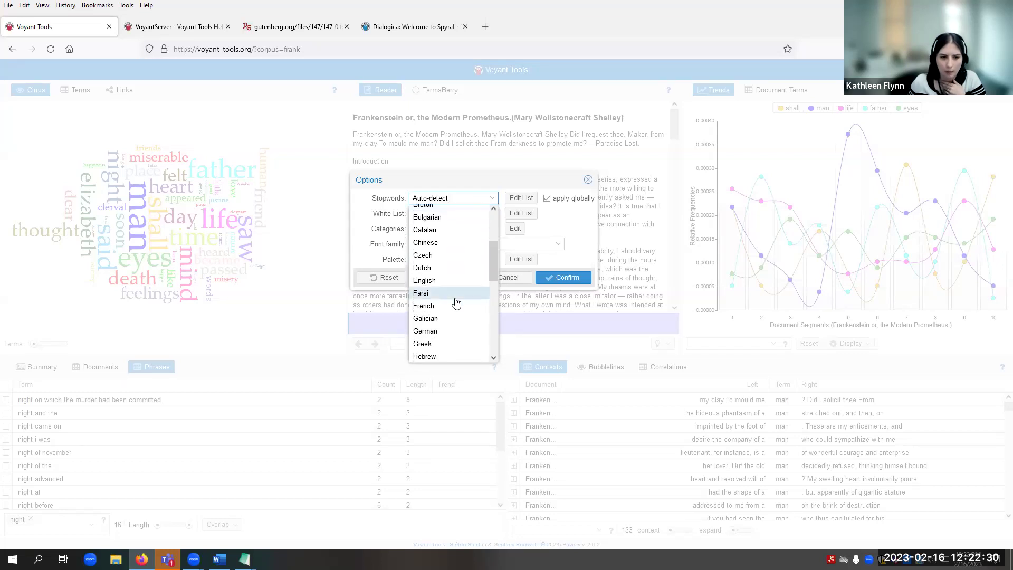
scroll(457, 303, "down", 6)
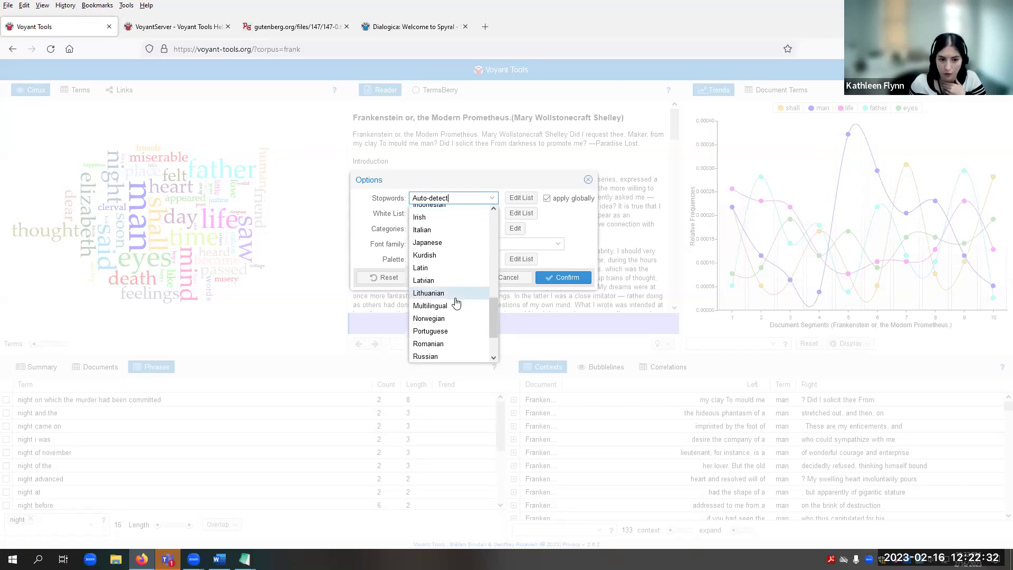
scroll(458, 305, "up", 4)
scroll(458, 302, "up", 5)
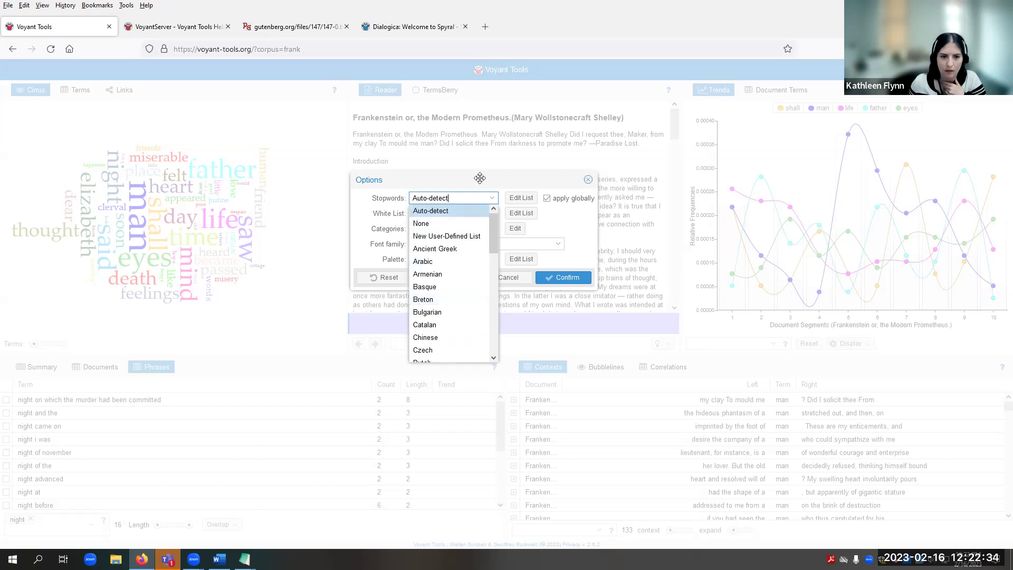
- Set the Cirrus stopwords to None, keeping it applied globally, and apply the options
left_click(429, 224)
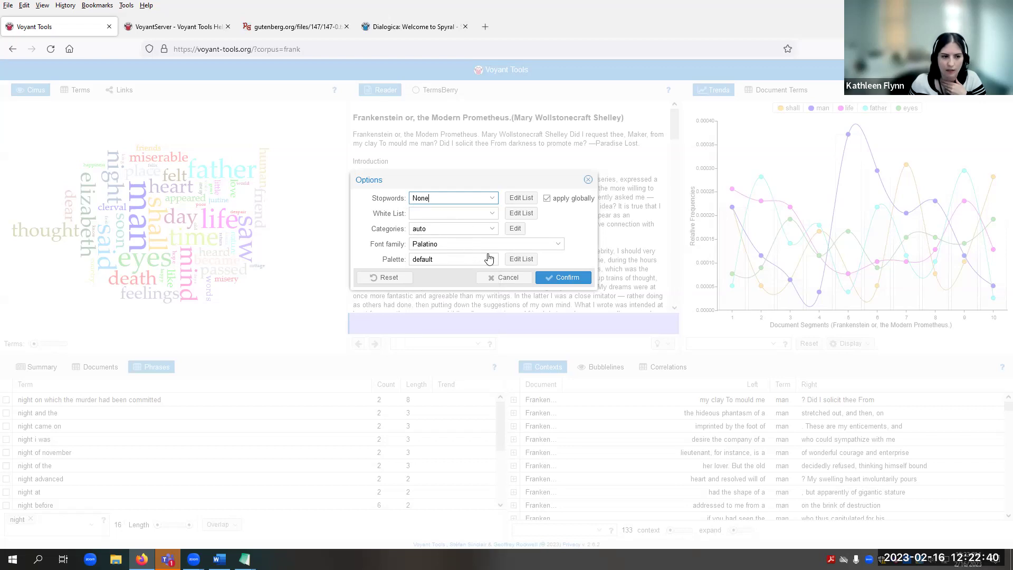
left_click(581, 281)
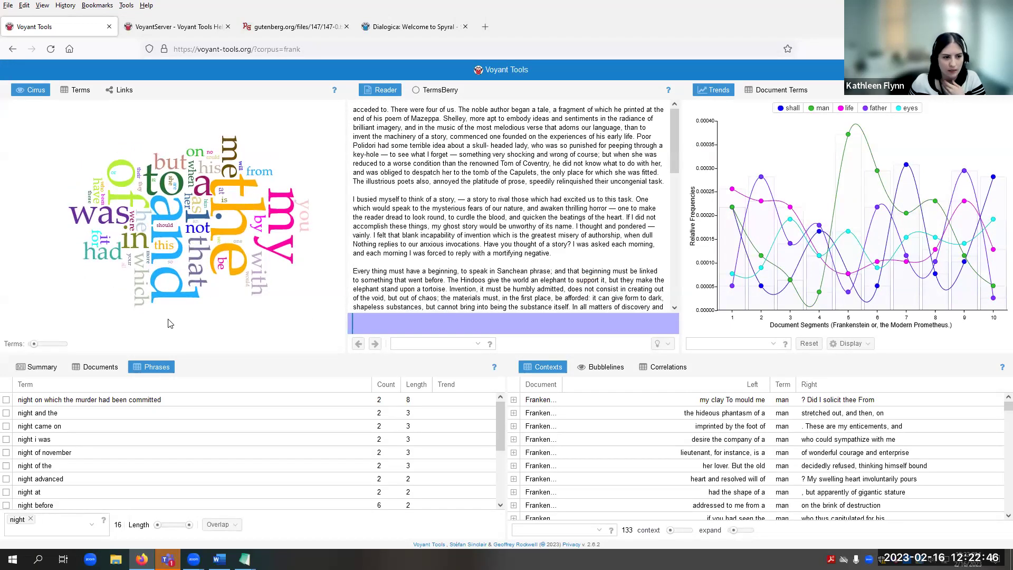
mouse_move(247, 297)
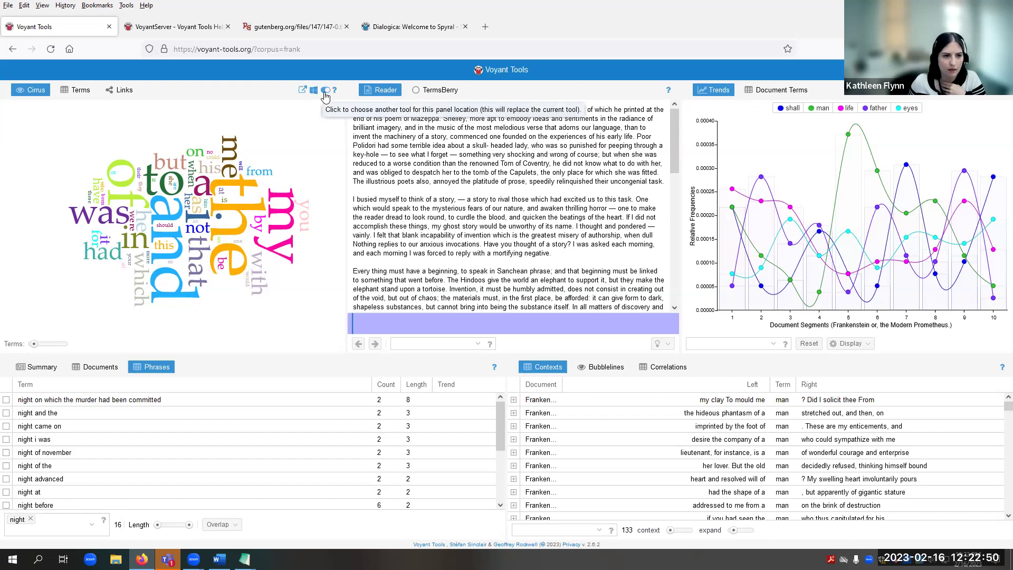
- Choose Auto-detect stopwords in the Cirrus options and look through the terms in its stoplist
left_click(324, 91)
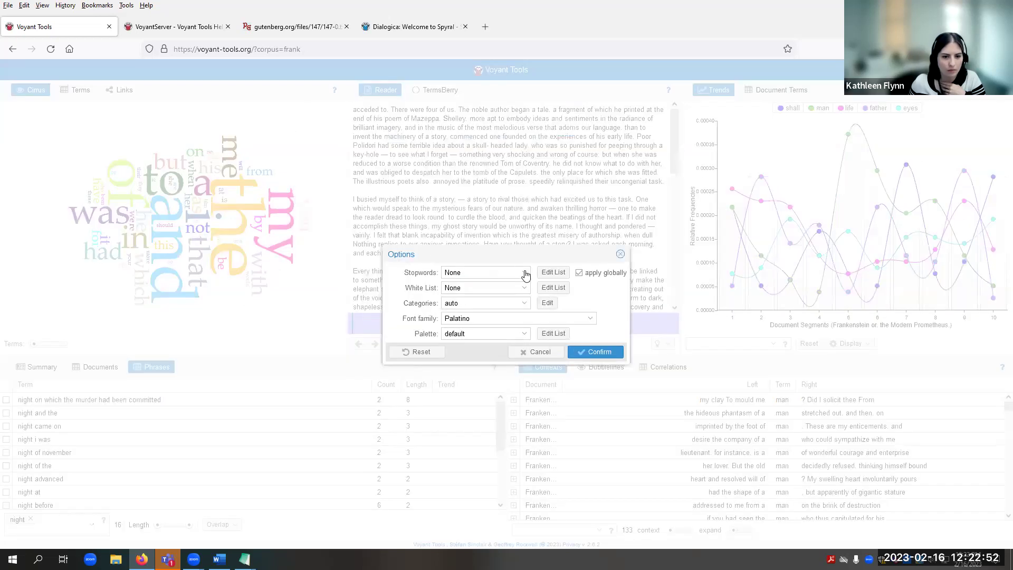
left_click(525, 275)
left_click(499, 285)
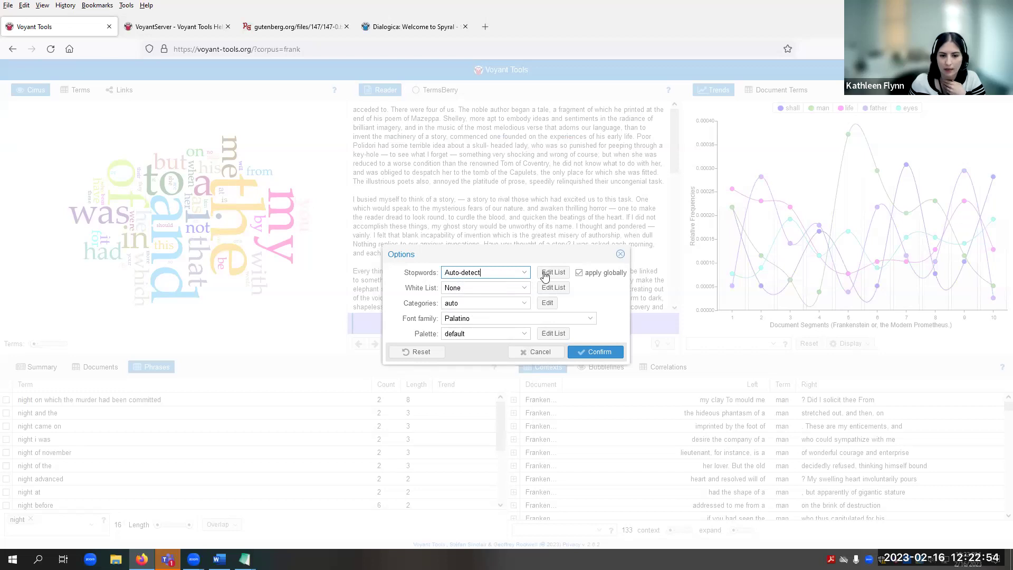
key("Escape")
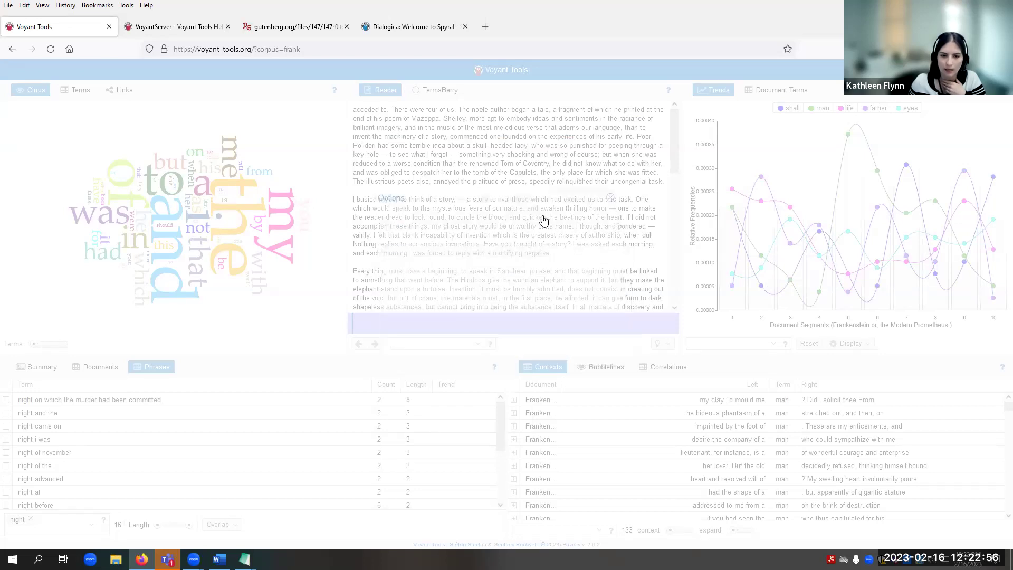
left_click(544, 217)
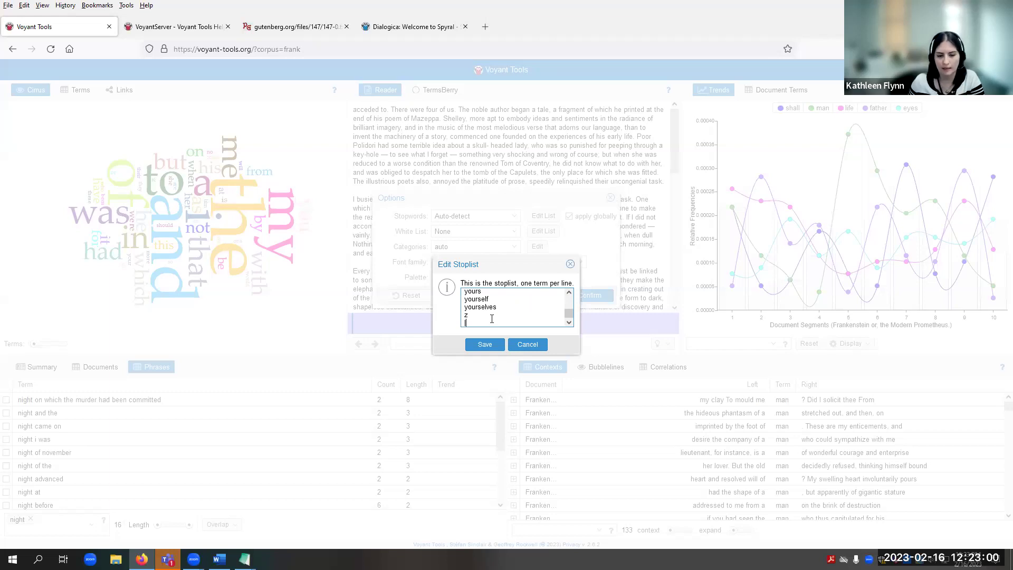
scroll(469, 324, "down", 1)
scroll(471, 323, "up", 3)
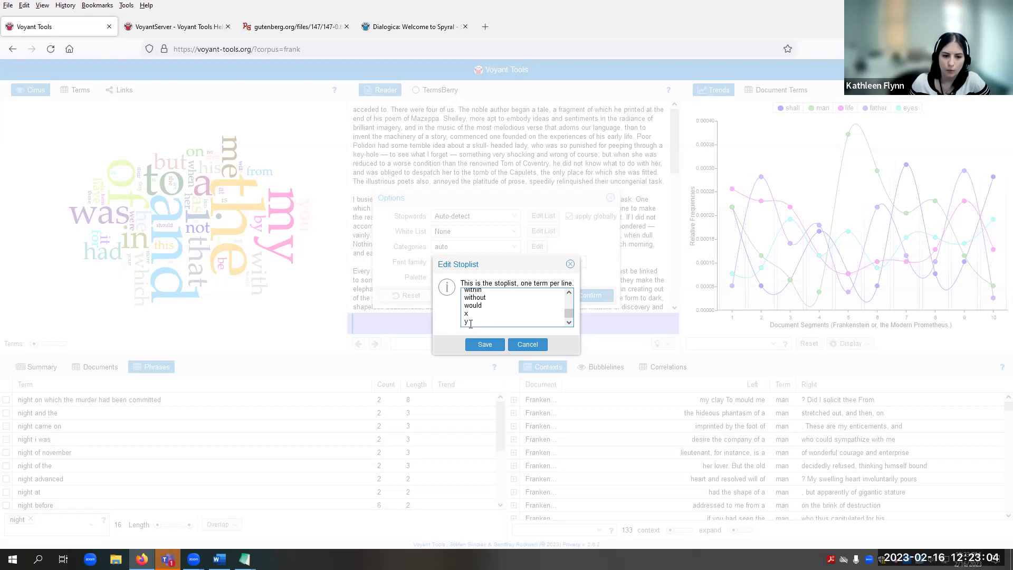
scroll(488, 316, "up", 2)
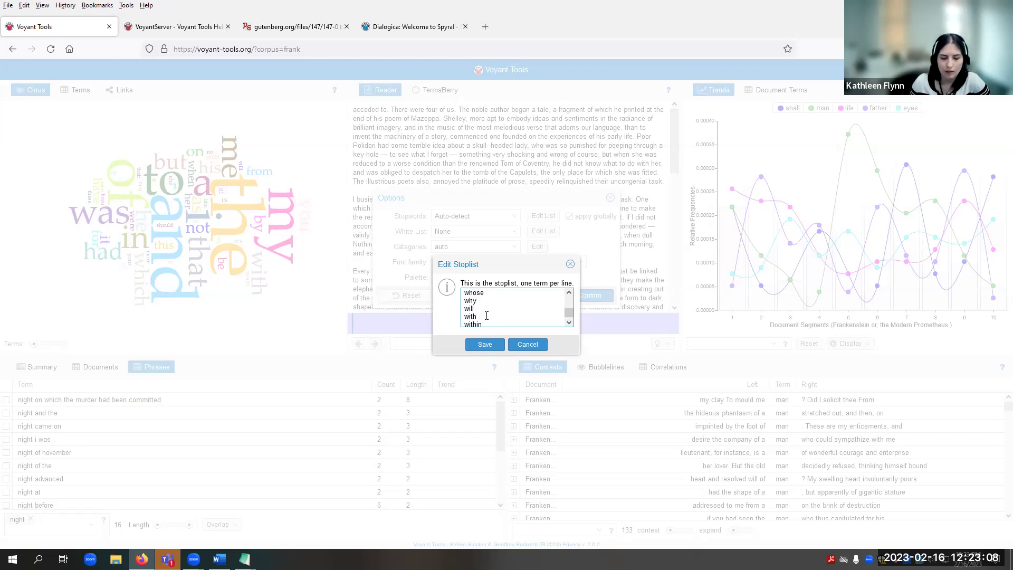
scroll(533, 316, "up", 2)
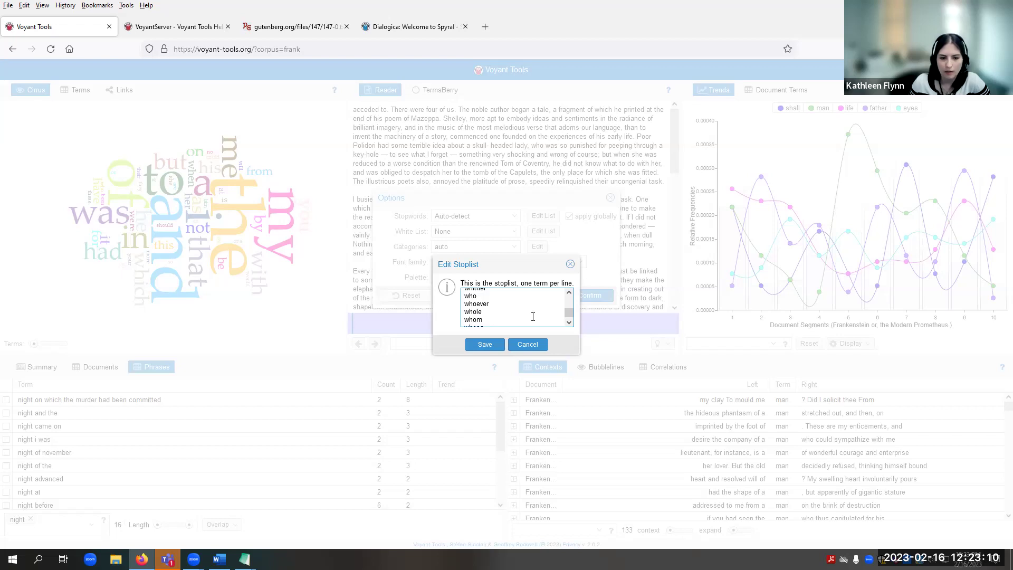
- Highlight the term "whole" in the stoplist, then deselect it without removing it
left_click(484, 312)
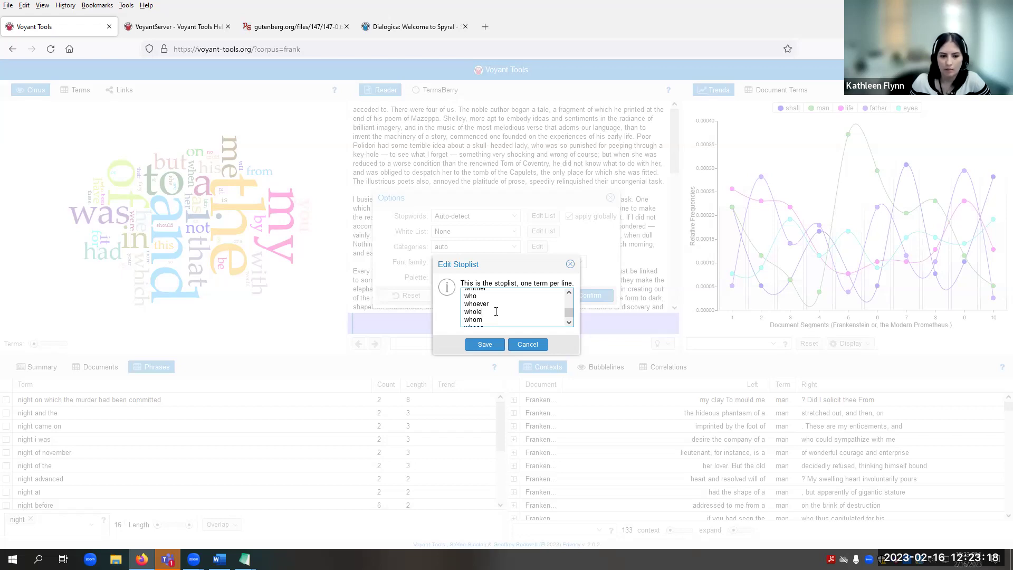
key("shift+Left")
key("shift+Left")
key("shift+Left")
key("shift+Left")
key("shift+Left")
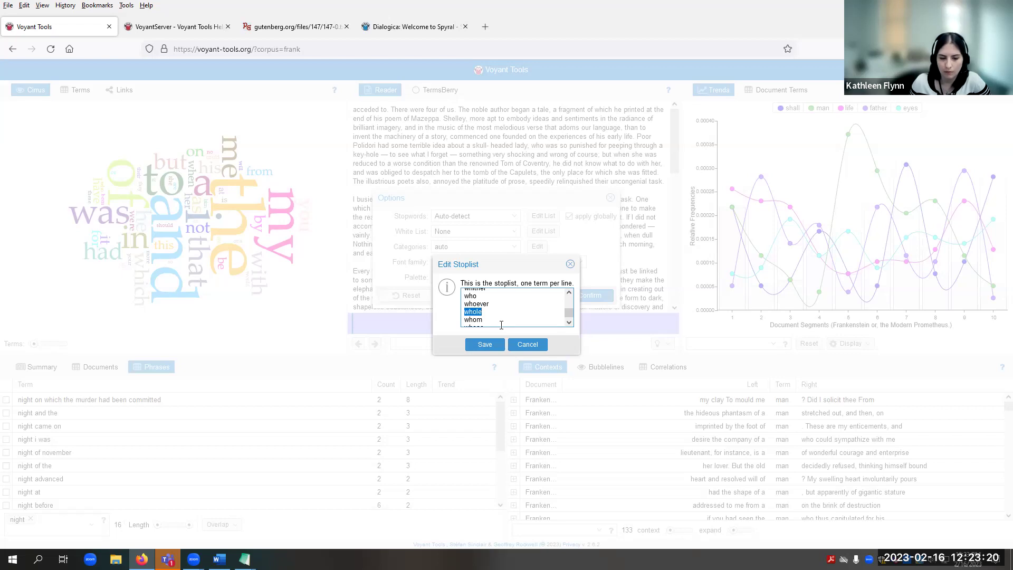
left_click(499, 316)
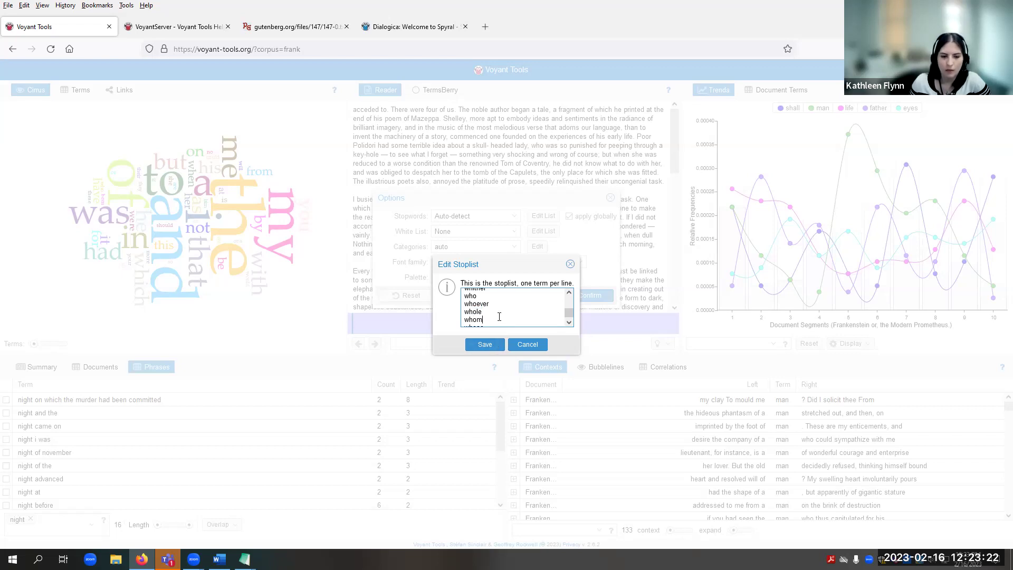
- Go to the empty line after the last stoplist term and close the editor without saving
scroll(500, 317, "down", 2)
scroll(500, 317, "down", 2)
left_click(502, 319)
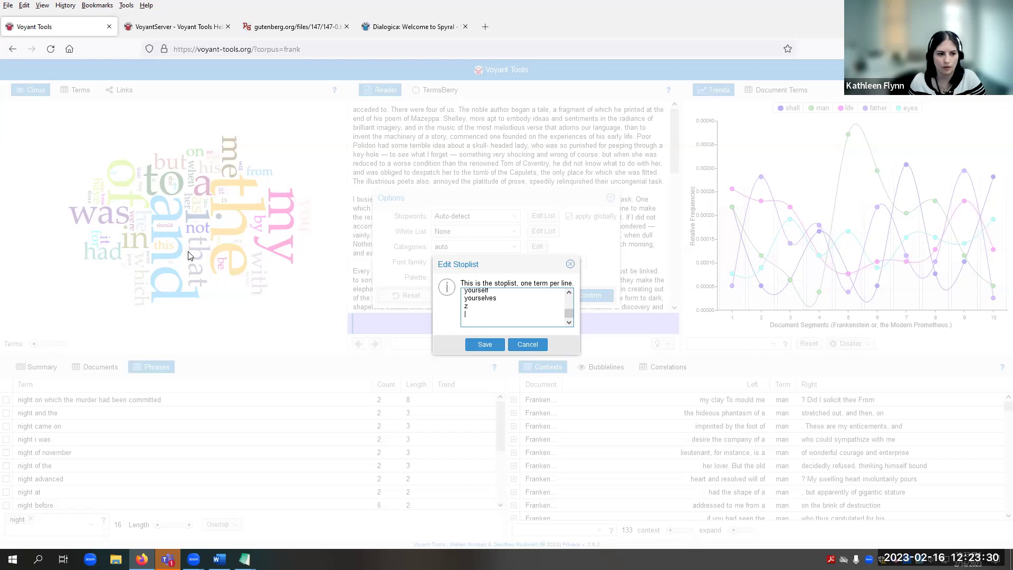
left_click(470, 318)
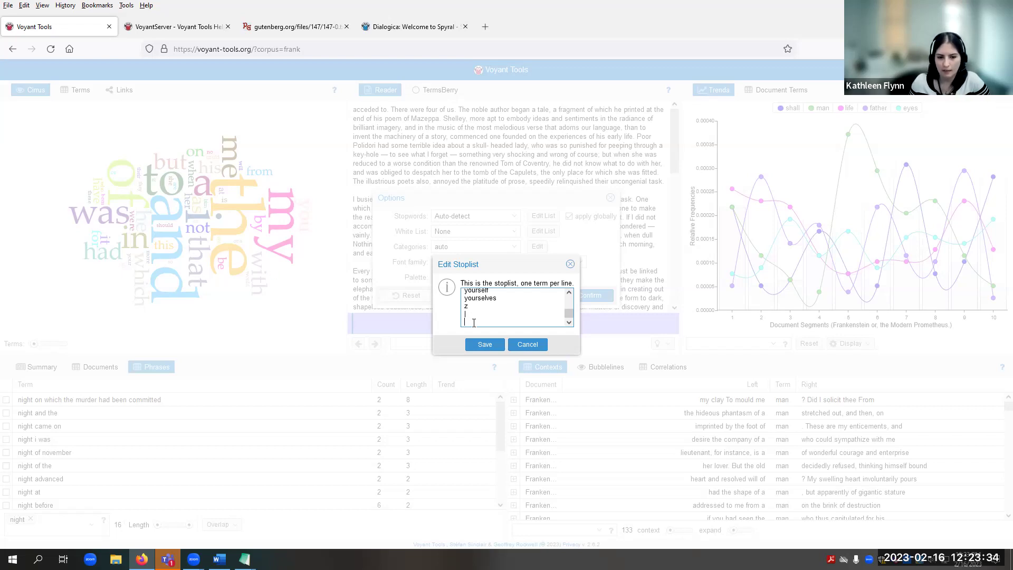
left_click(527, 344)
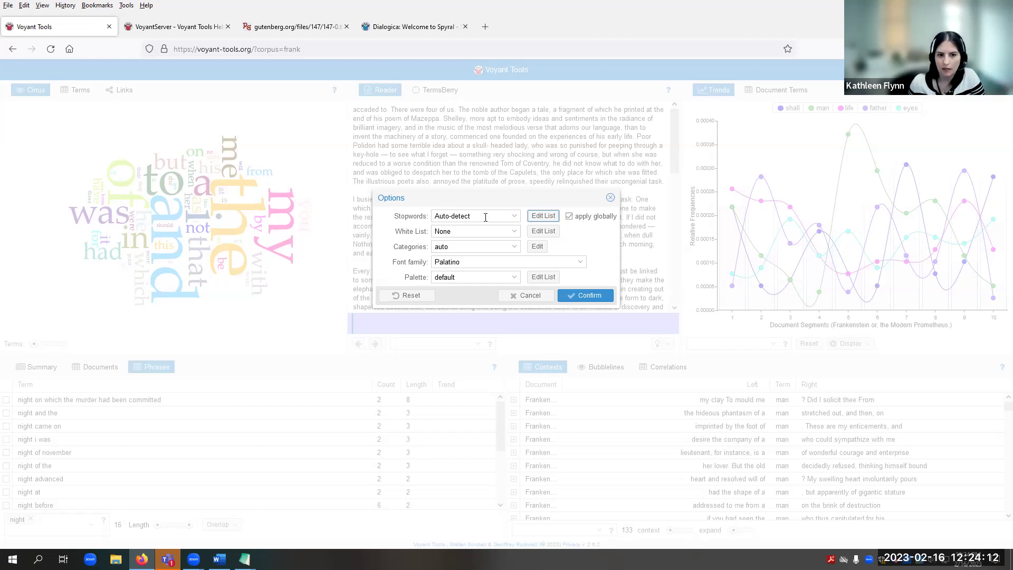
- Look at the empty white list editor, cancel it, and close the Cirrus options without applying changes
left_click(549, 235)
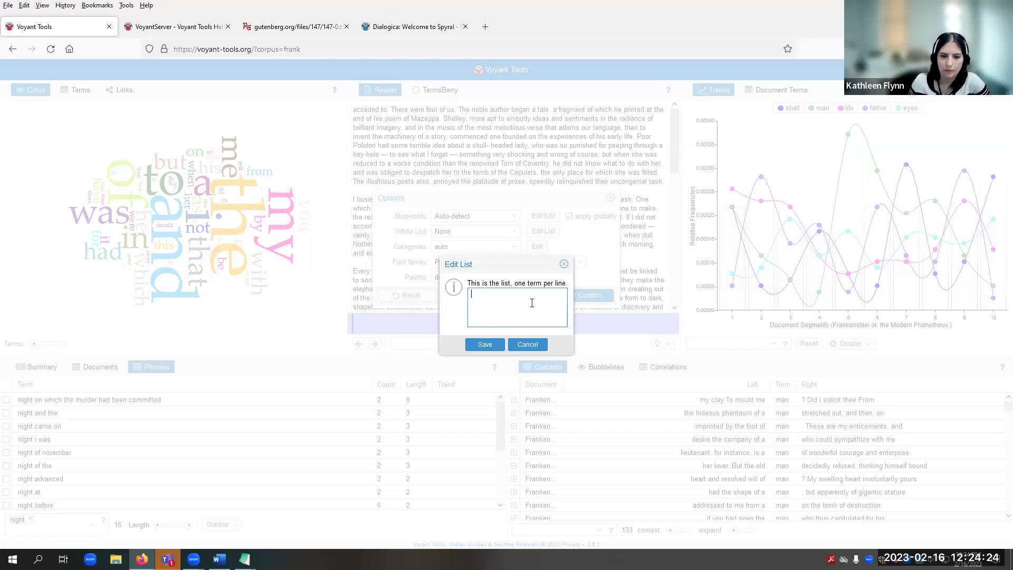
left_click(527, 345)
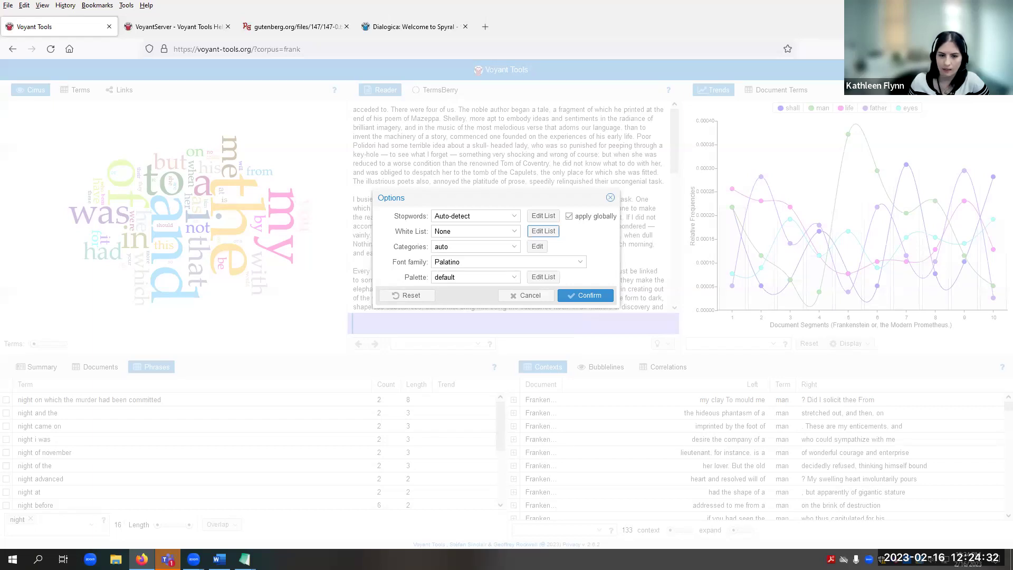
left_click(610, 197)
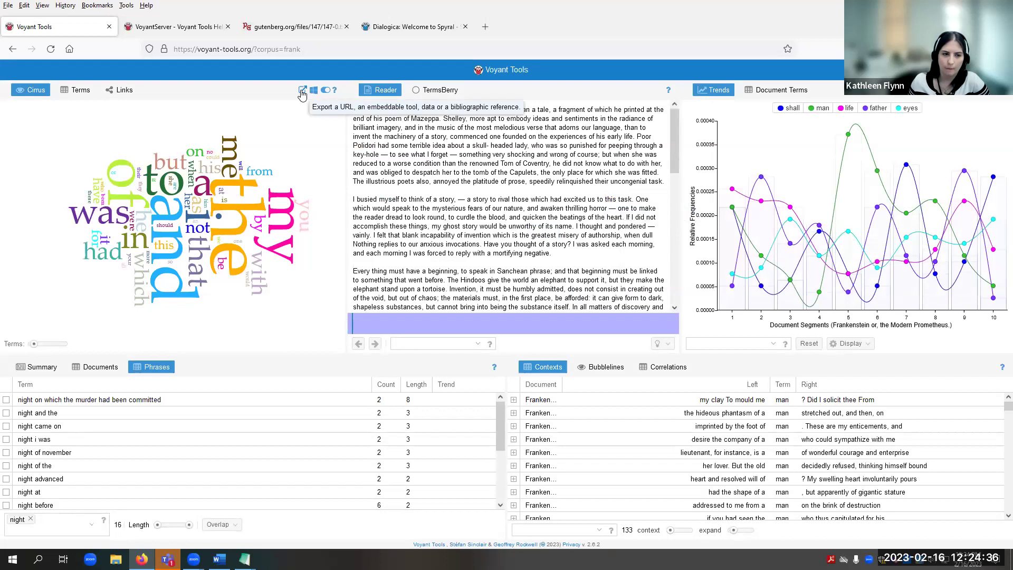
- Export the Cirrus view as a URL for tools and data, view the standalone word cloud, and close its browser tab
left_click(302, 94)
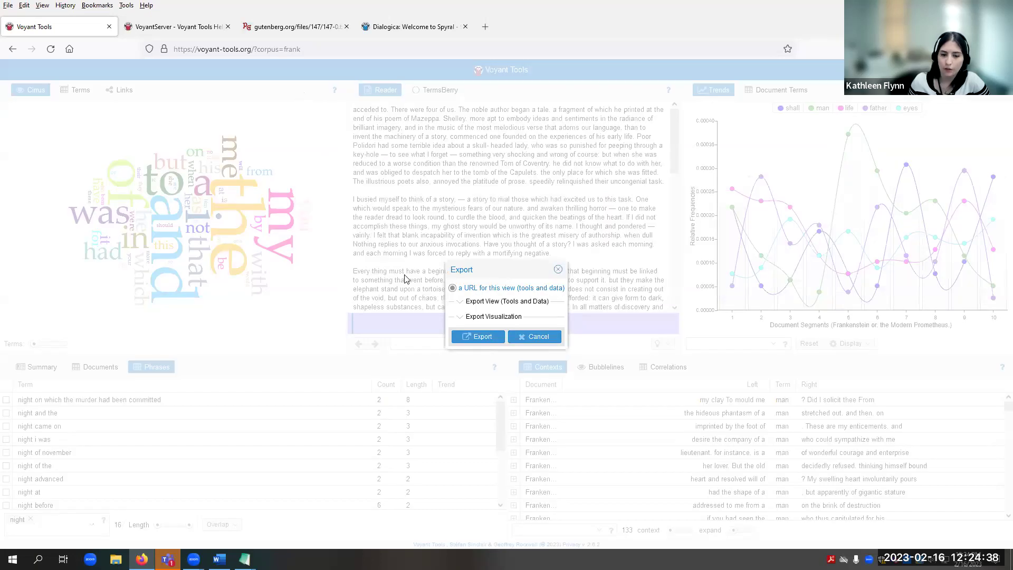
left_click(484, 337)
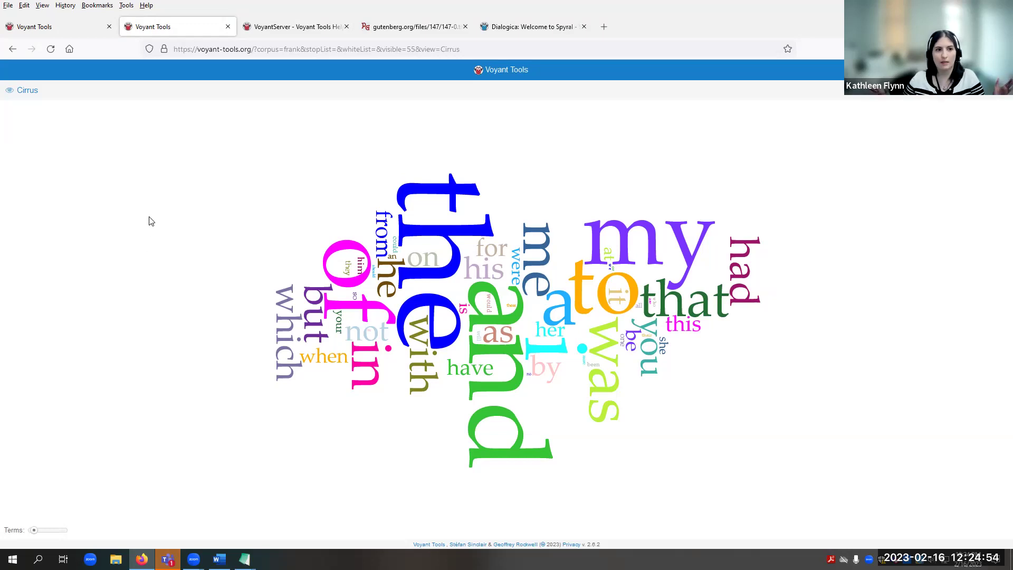
left_click(228, 26)
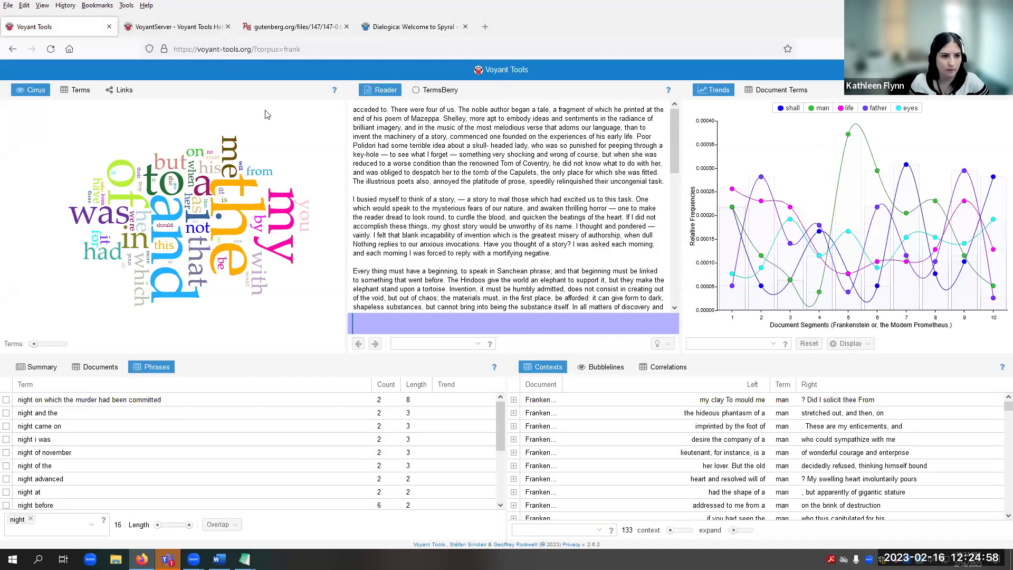
- Export an HTML snippet for embedding the Cirrus view in another web page, and dismiss the snippet
left_click(305, 91)
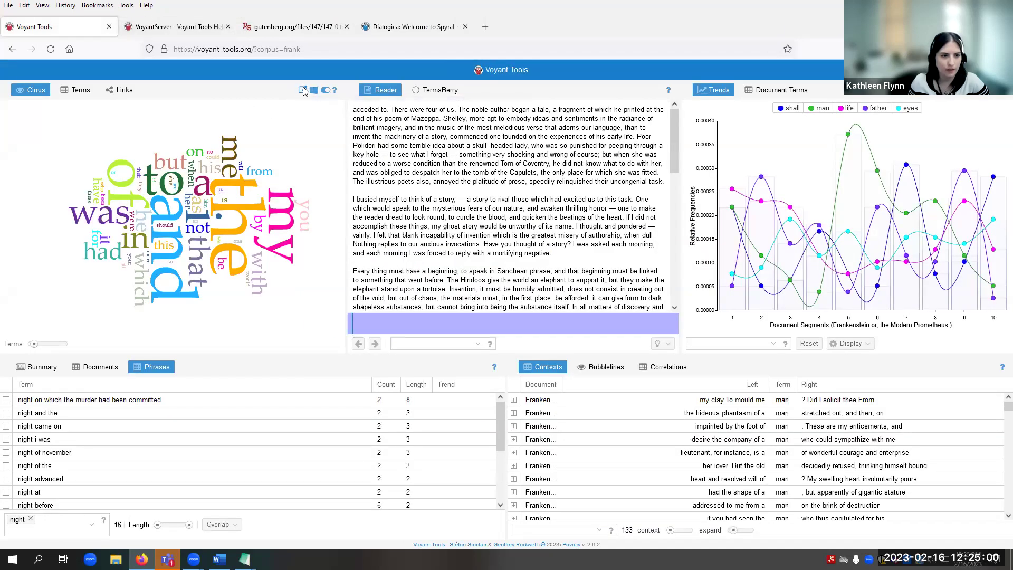
left_click(459, 303)
left_click(459, 313)
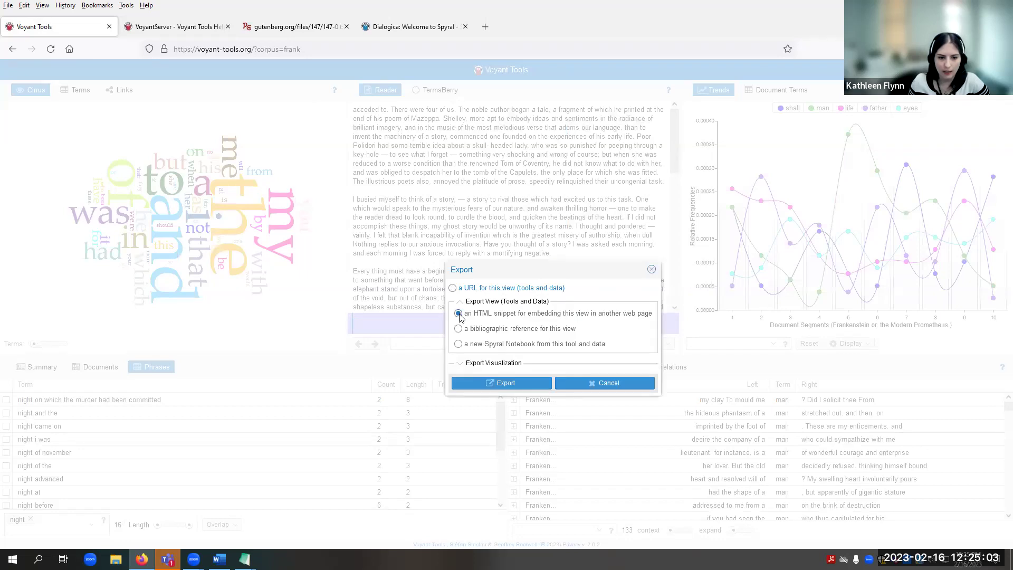
left_click(502, 383)
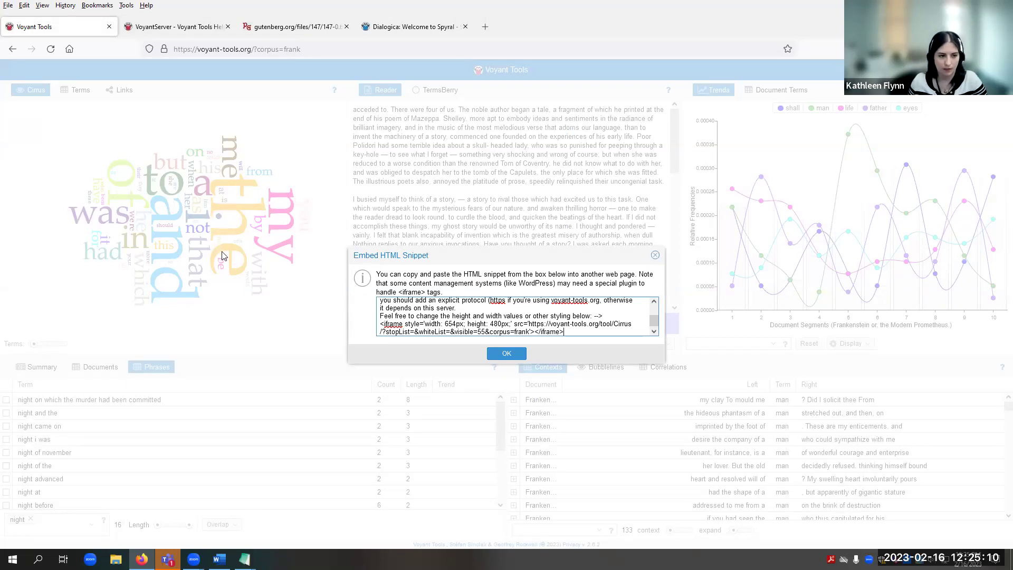
left_click(519, 353)
- Export a bibliographic reference for the Cirrus view, look over the citation formats, and dismiss them
left_click(306, 89)
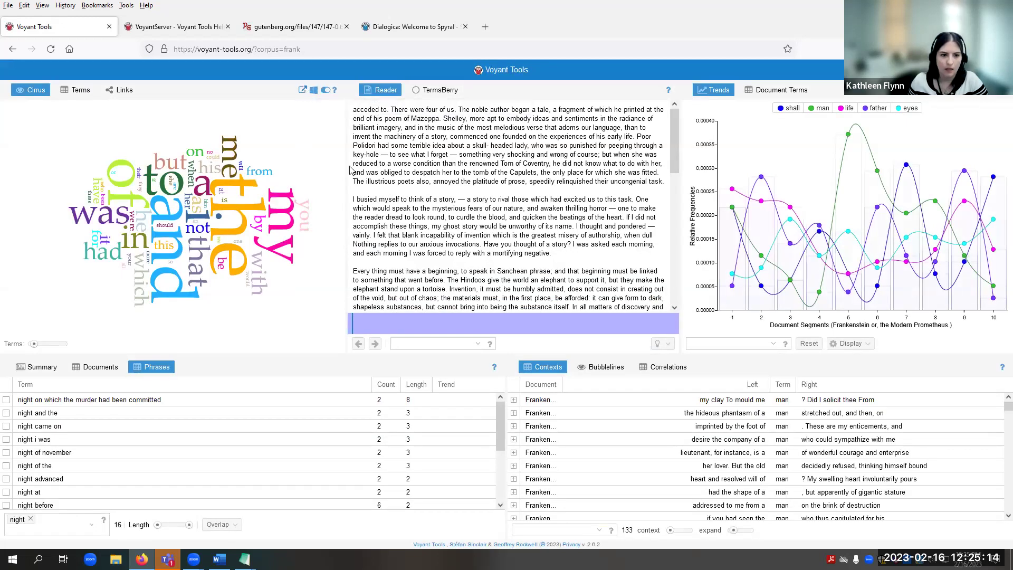
left_click(460, 302)
left_click(458, 328)
left_click(488, 384)
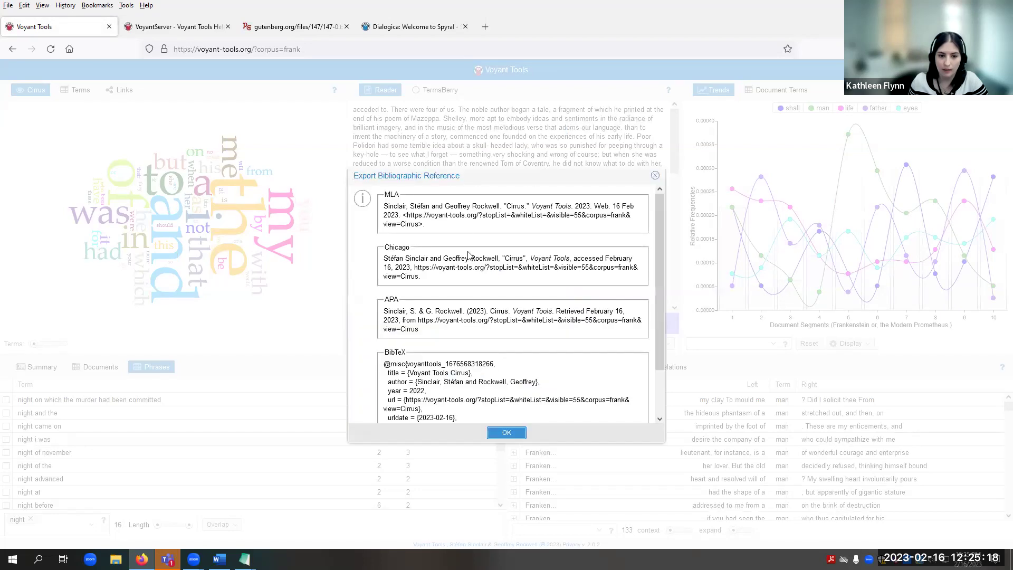
left_click(507, 433)
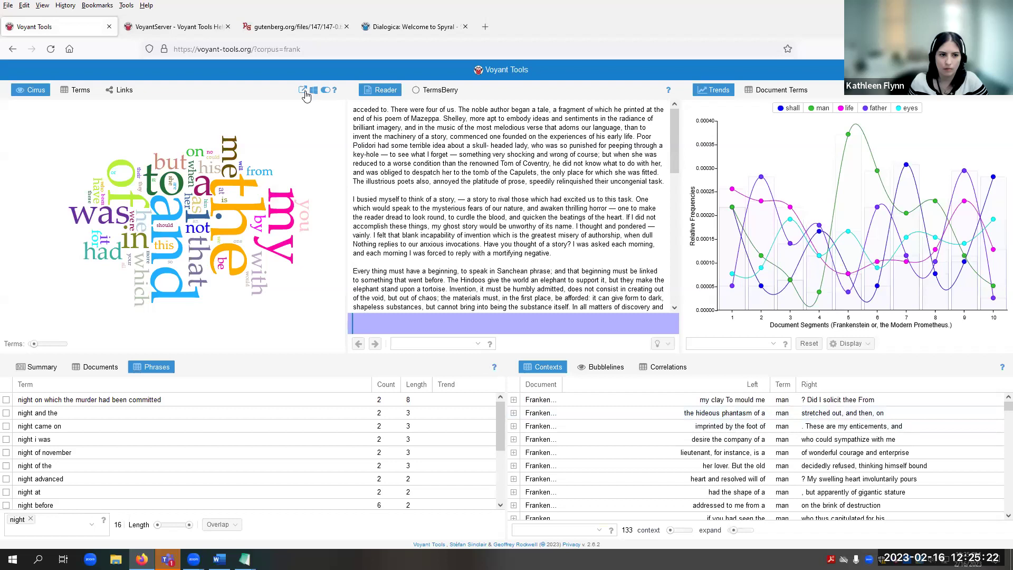
- Export a PNG image of the Cirrus visualization at scaling 1, view the thumbnail's save options, and close the export
left_click(302, 91)
left_click(460, 302)
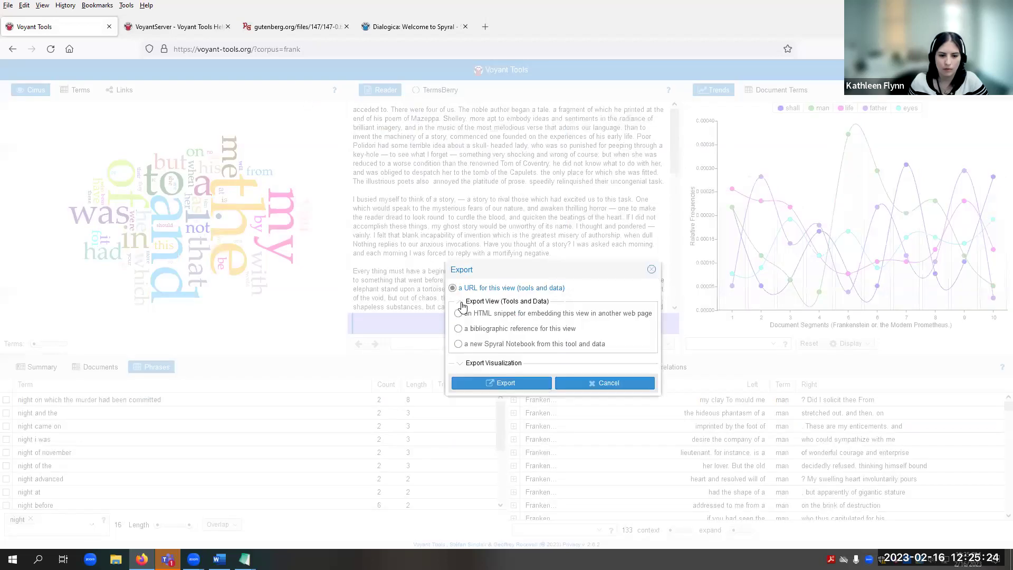
left_click(460, 363)
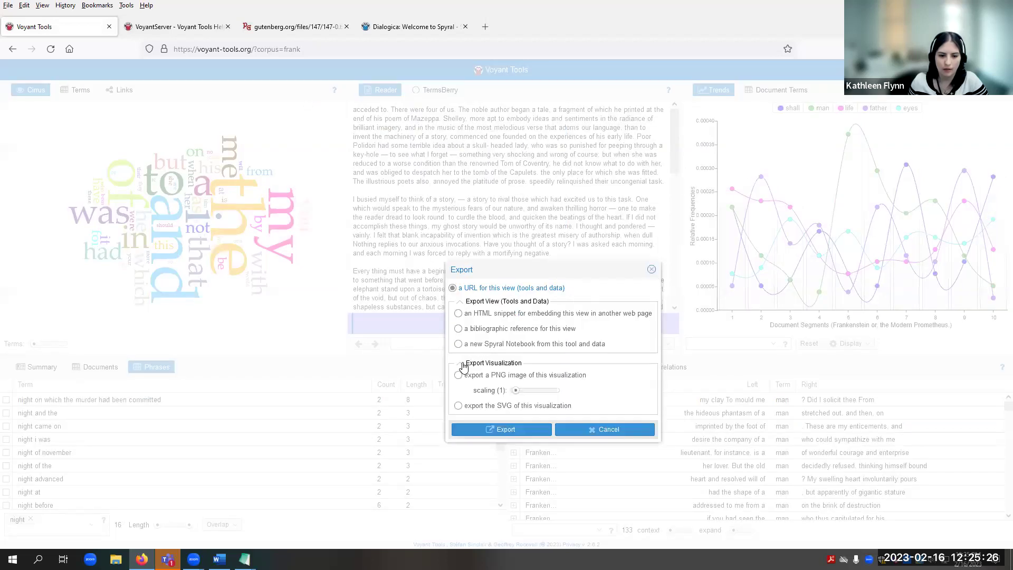
left_click(458, 376)
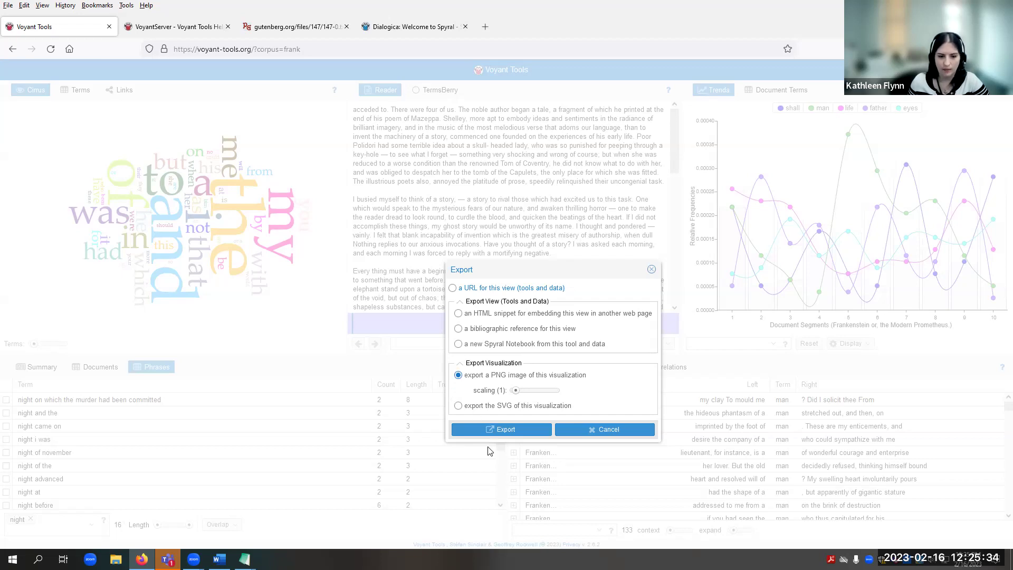
left_click(499, 433)
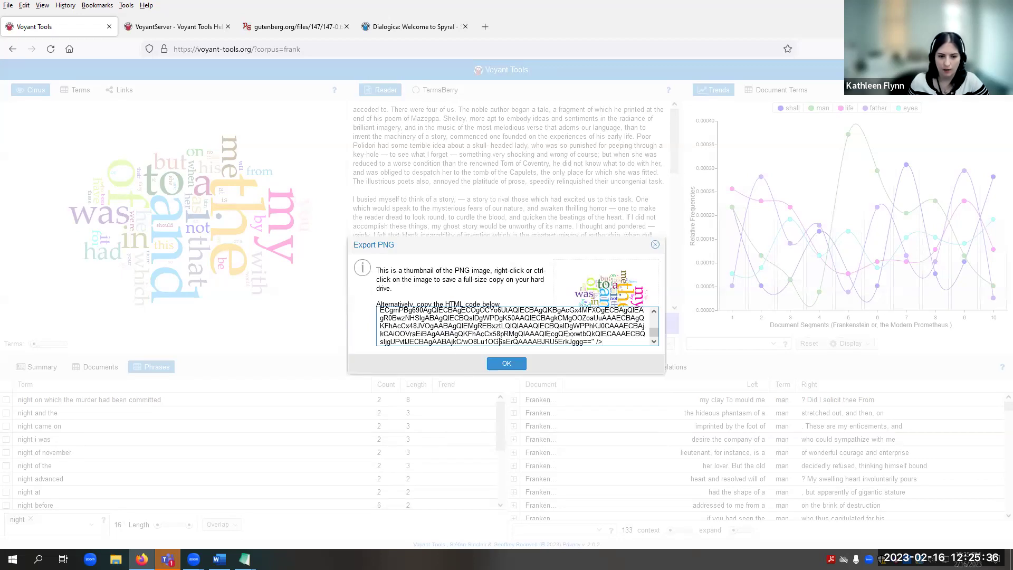
right_click(606, 285)
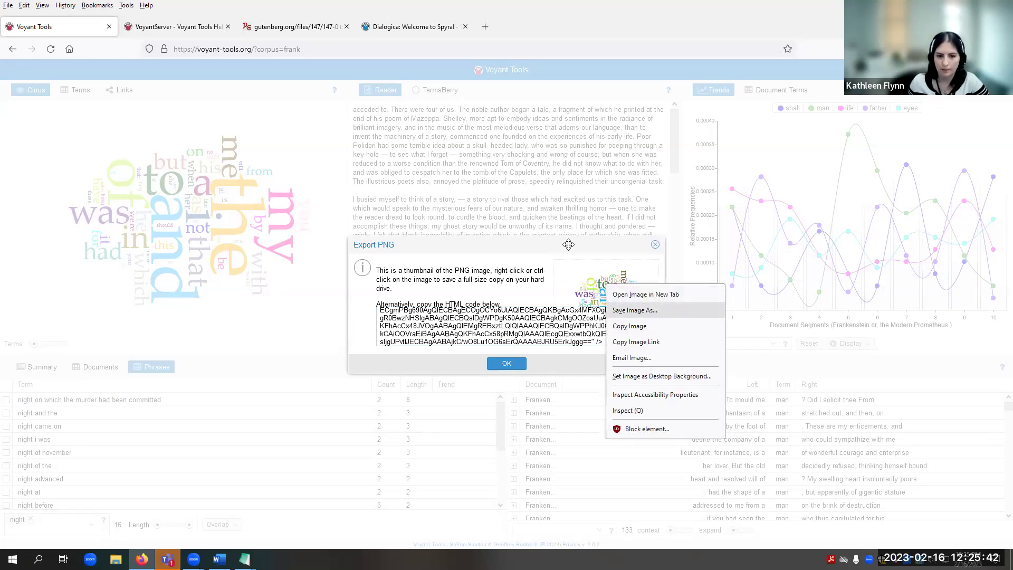
left_click(602, 247)
left_click(654, 248)
- Show the corpus terms table in place of the Cirrus word cloud
mouse_move(322, 95)
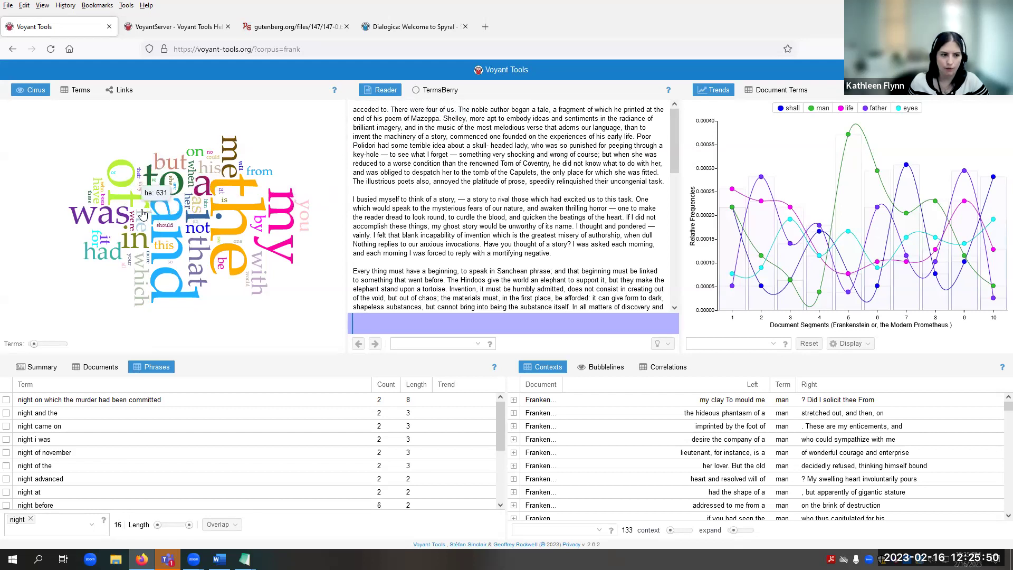
left_click(80, 90)
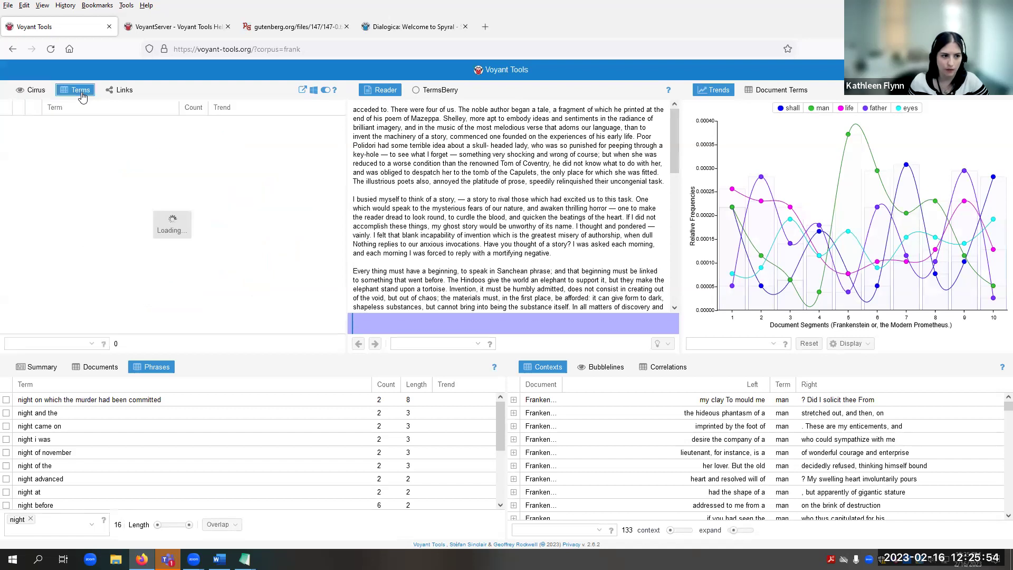
- Return to the Cirrus word cloud and set its stopwords option to Auto-detect, applied globally
left_click(25, 92)
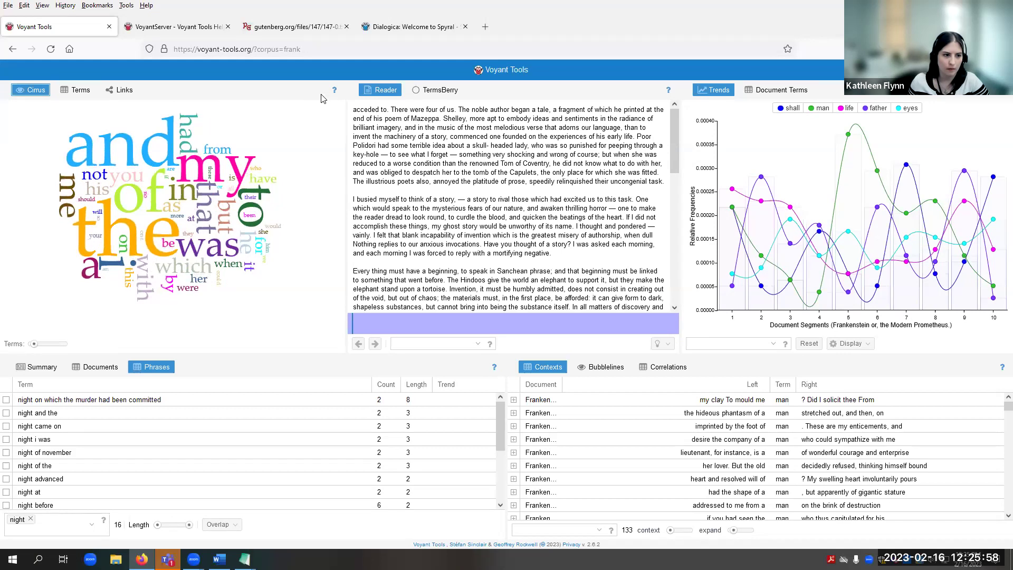
left_click(325, 90)
left_click(524, 273)
left_click(469, 287)
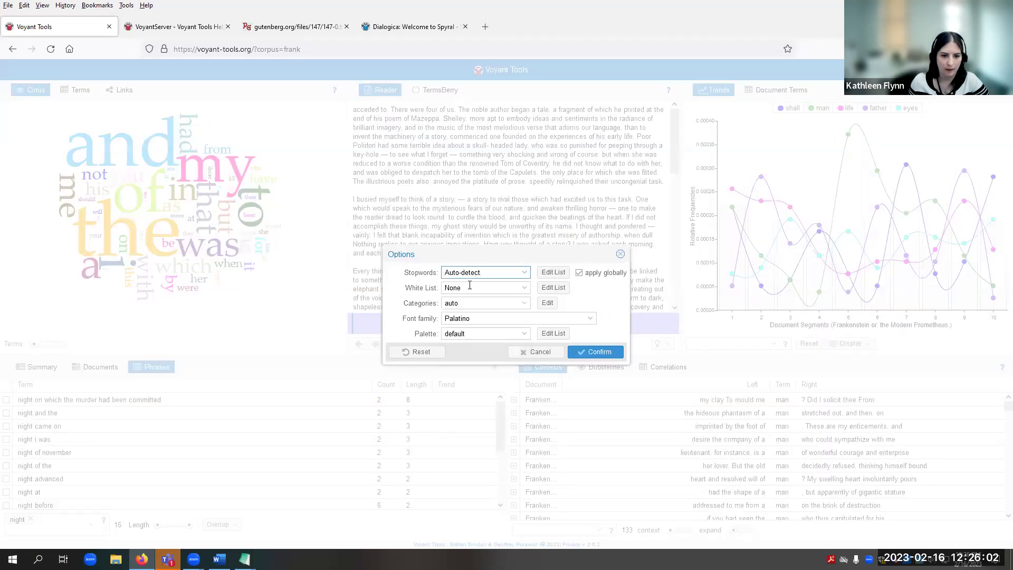
left_click(599, 353)
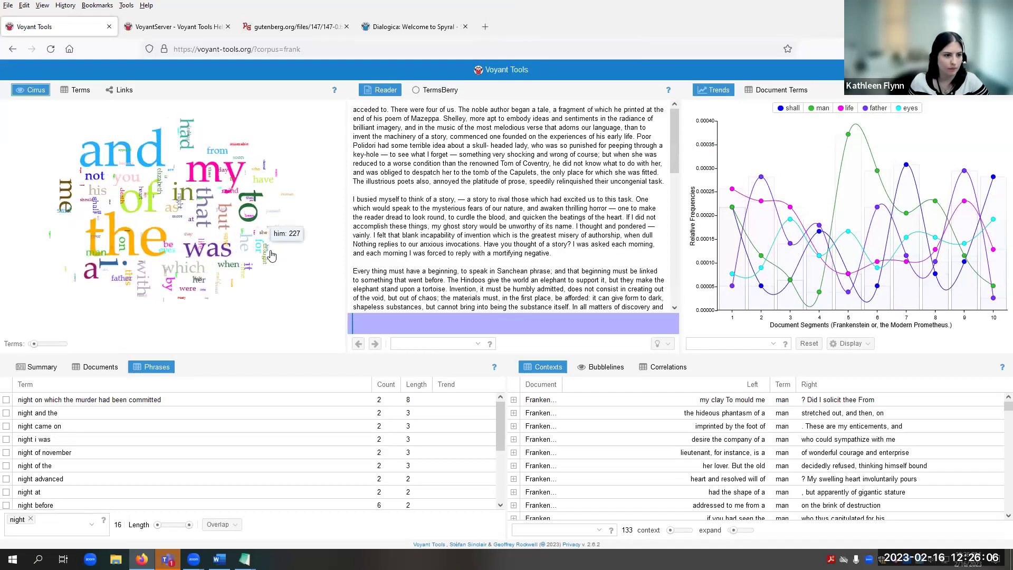
- Compare the corpus terms table with the filtered Cirrus word cloud, ending on the terms table
left_click(79, 93)
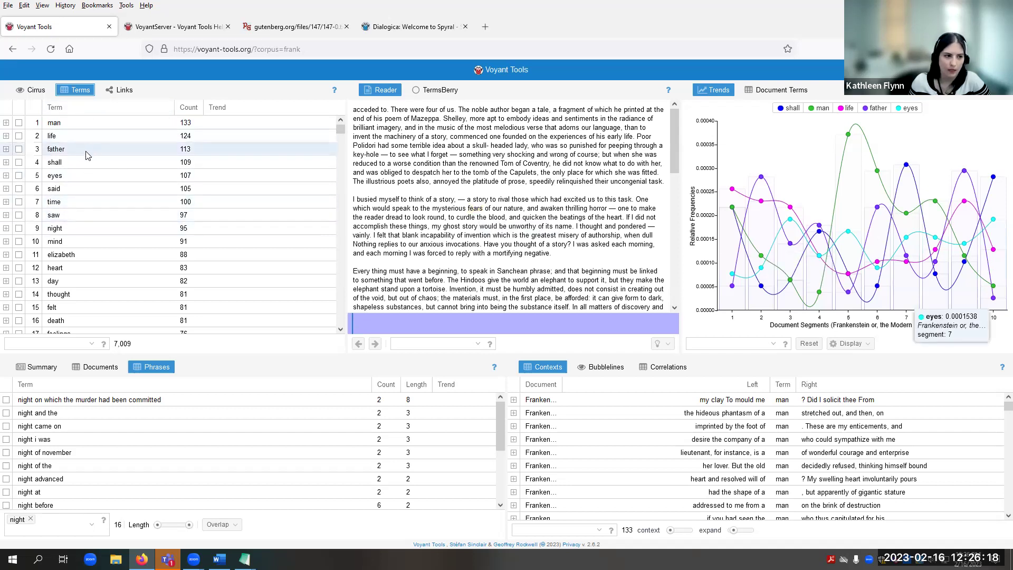
left_click(36, 92)
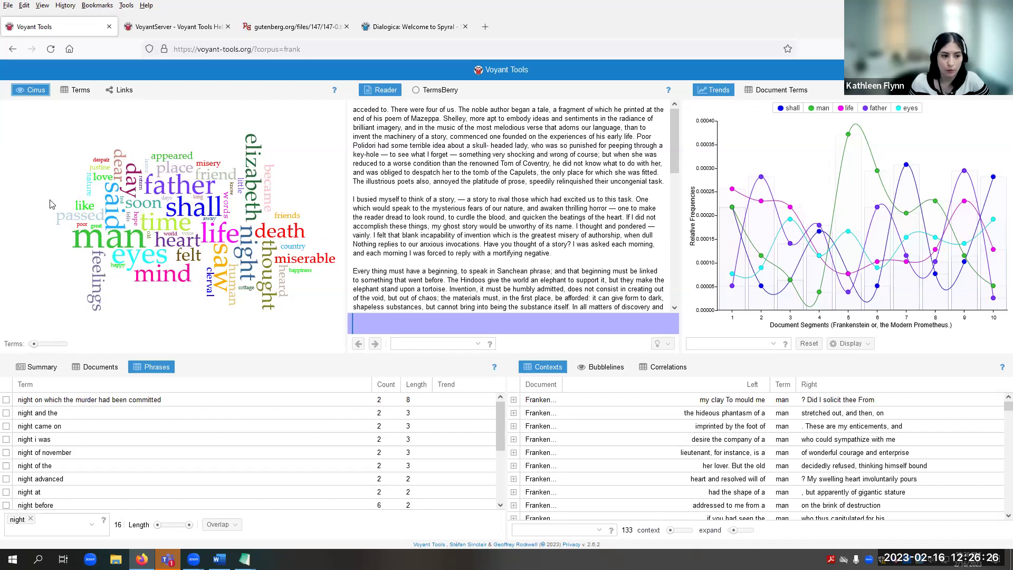
left_click(77, 91)
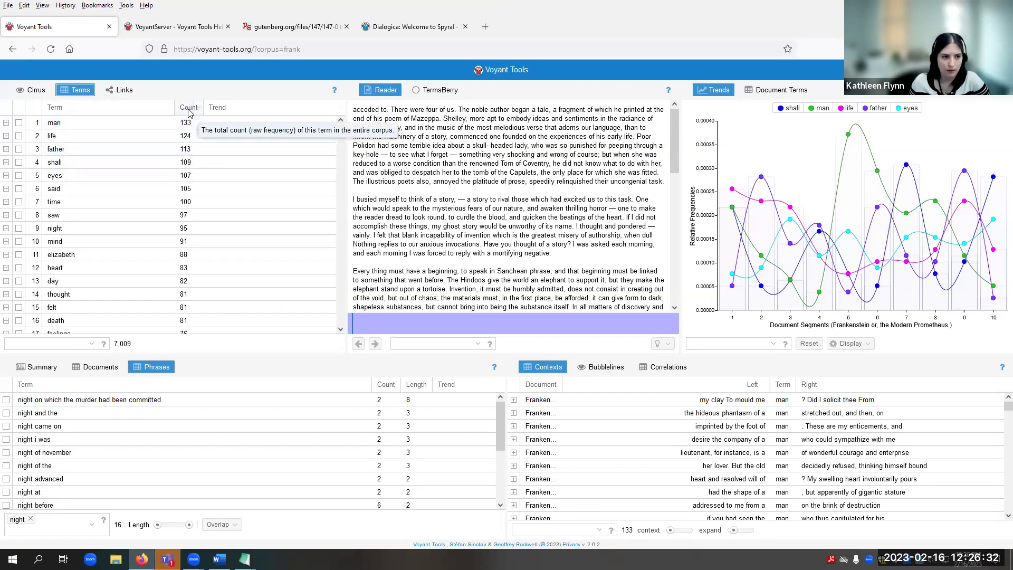
- Expand the details of the term "man" to examine its distribution, collocates and phrases, and collapse them
left_click(6, 123)
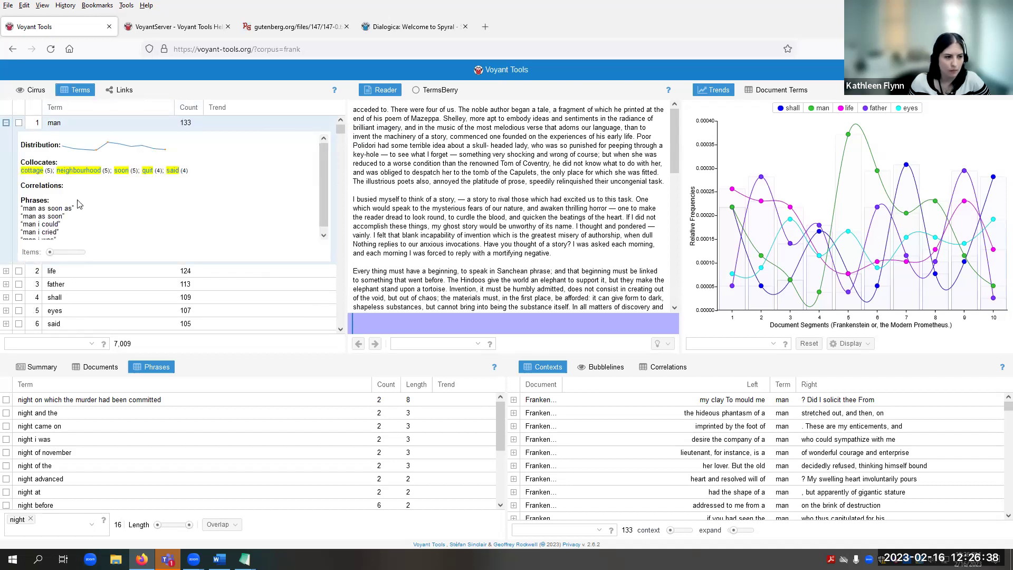
scroll(78, 204, "down", 1)
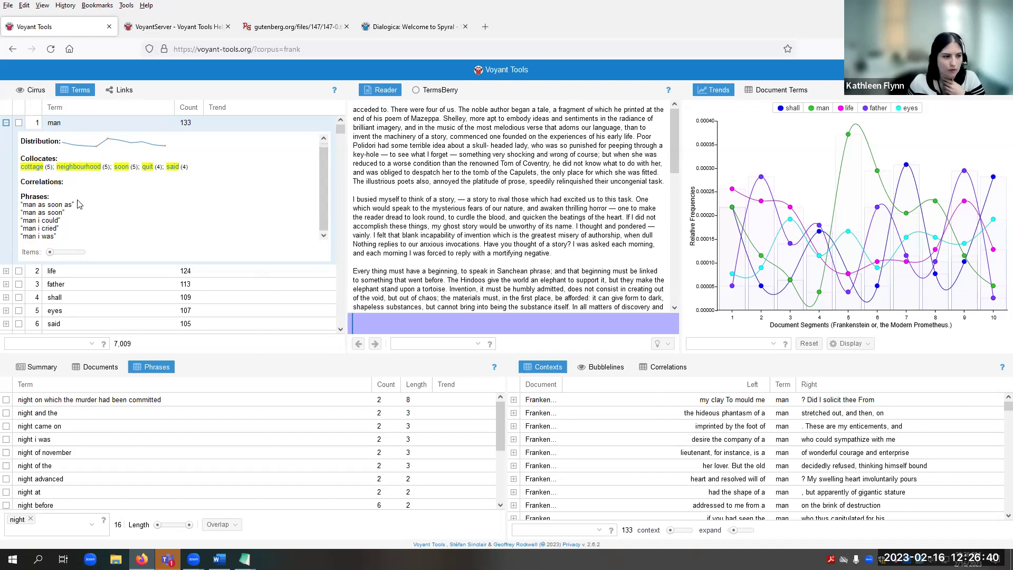
scroll(78, 203, "up", 1)
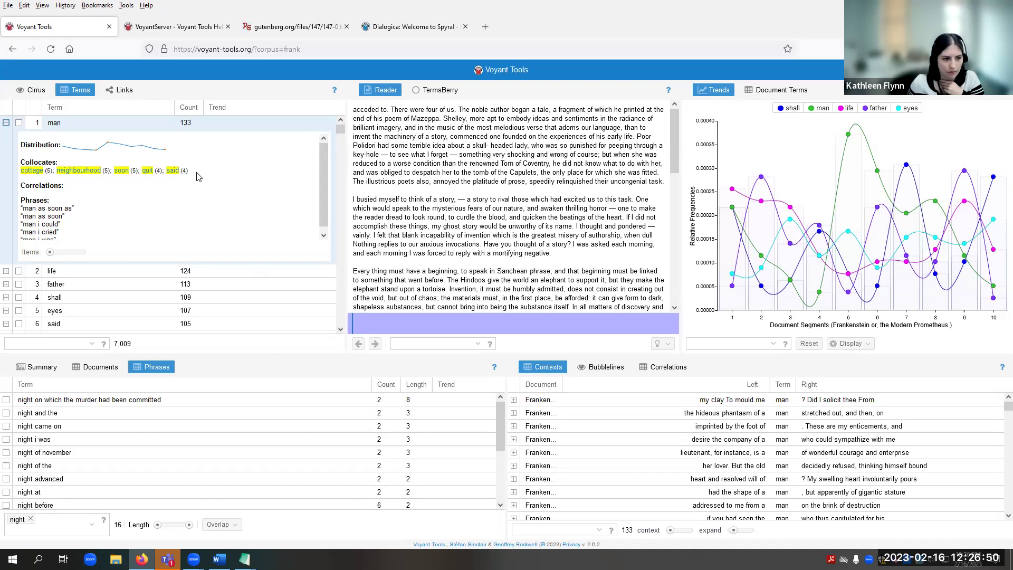
scroll(75, 210, "down", 1)
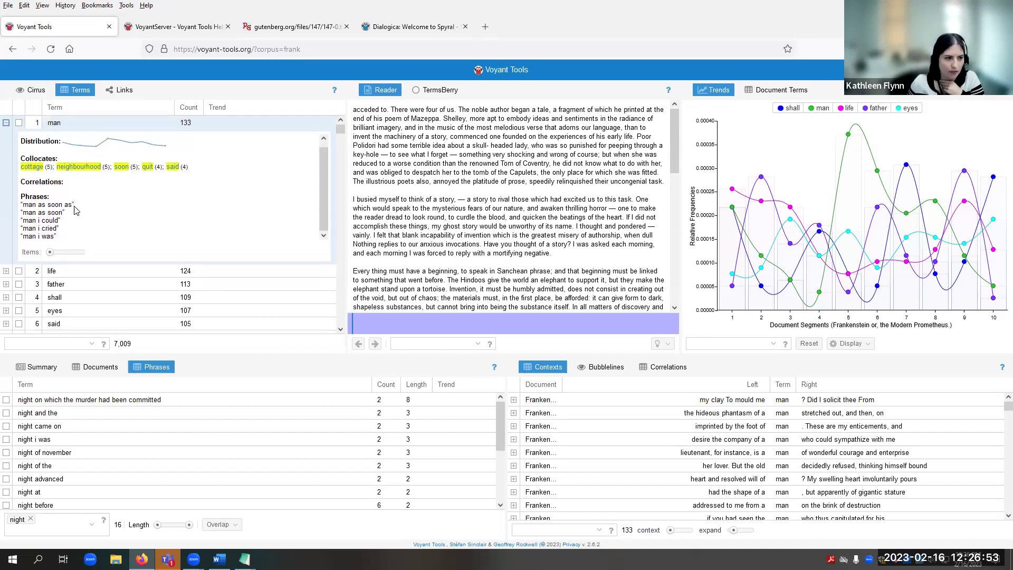
left_click(6, 122)
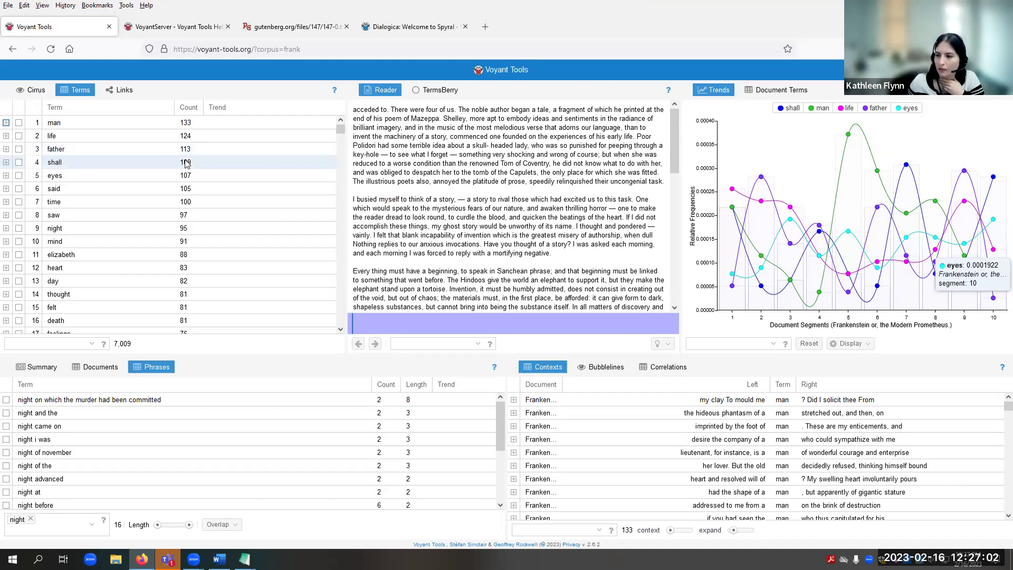
- Search the corpus terms table for the wildcard term monster*, and clear the search
left_click(44, 346)
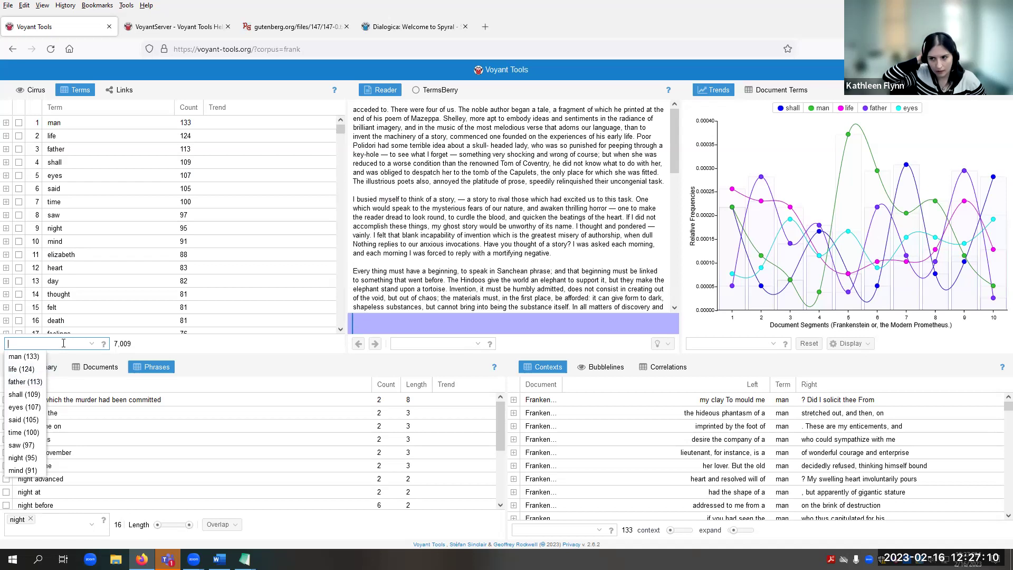
type("monster")
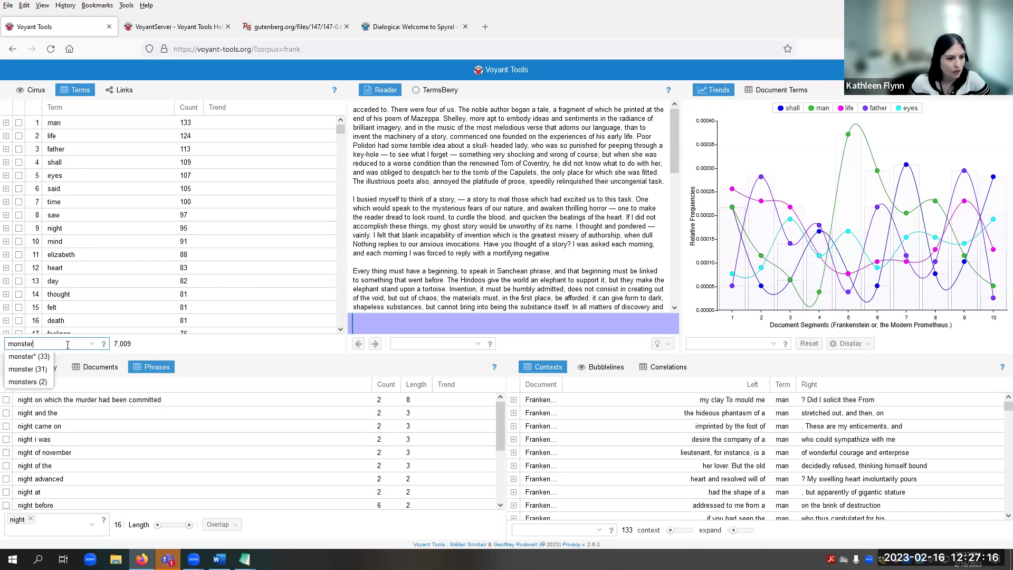
mouse_move(105, 350)
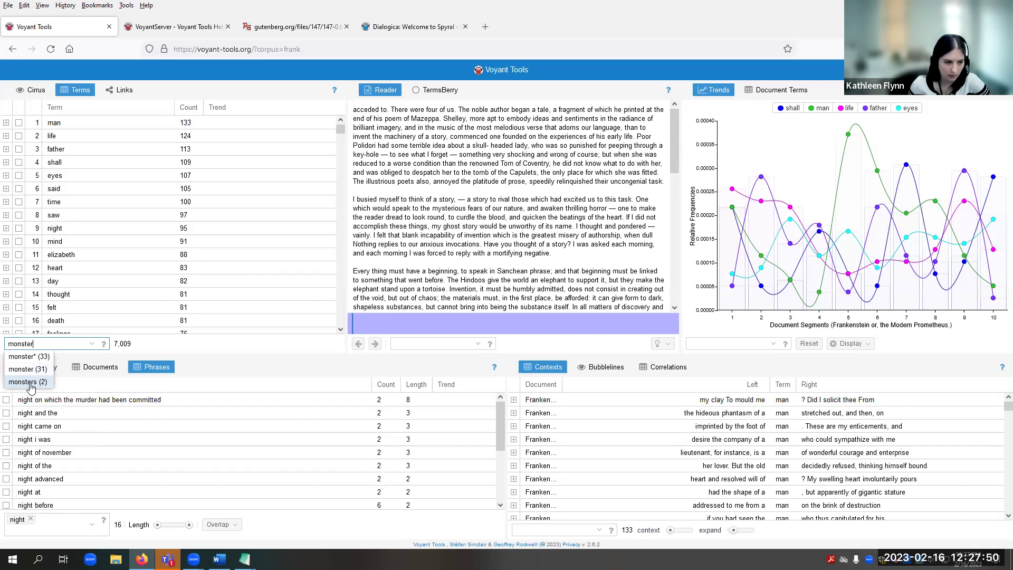
left_click(21, 356)
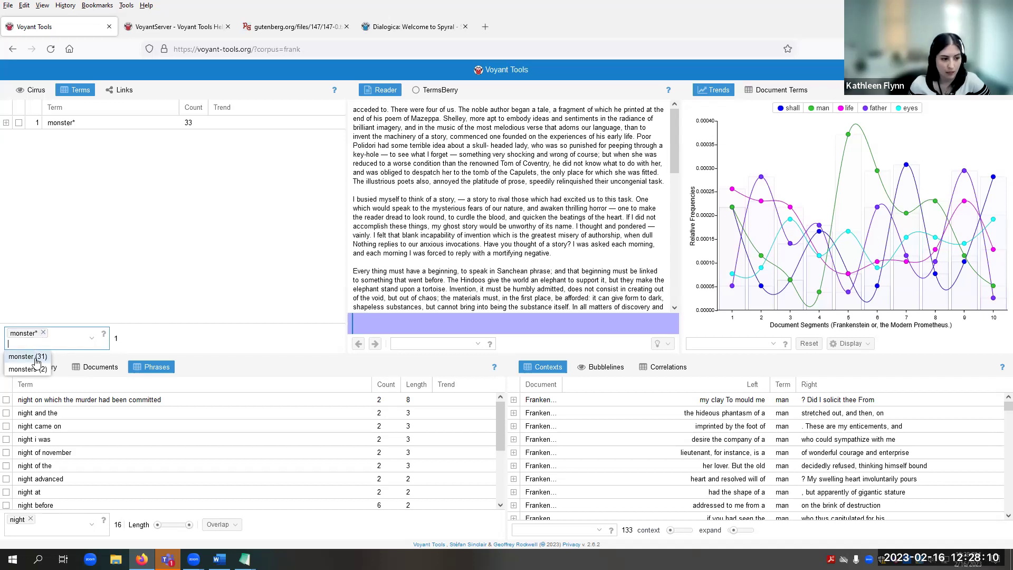
left_click(153, 339)
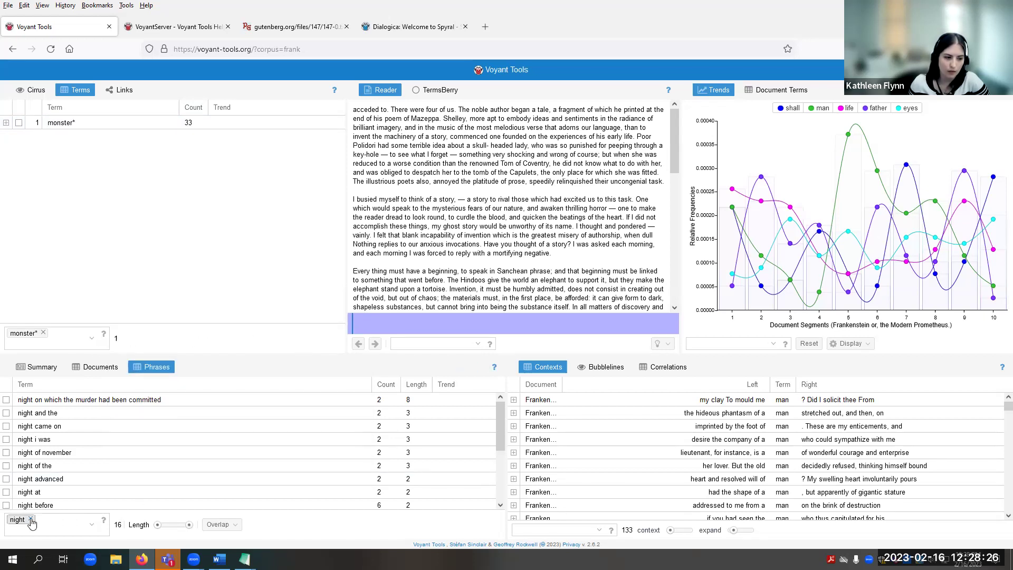
left_click(435, 345)
left_click(567, 347)
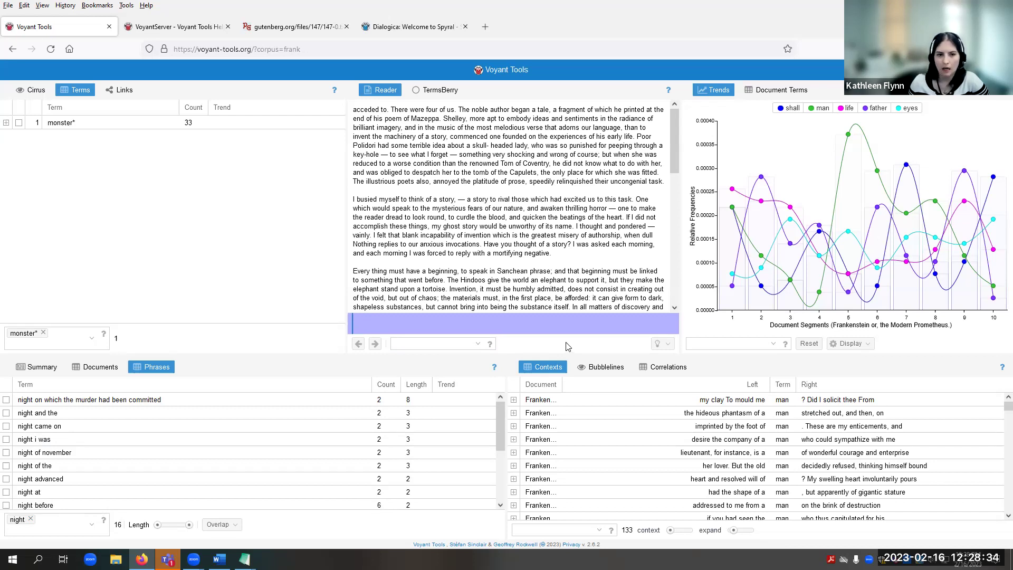
left_click(43, 333)
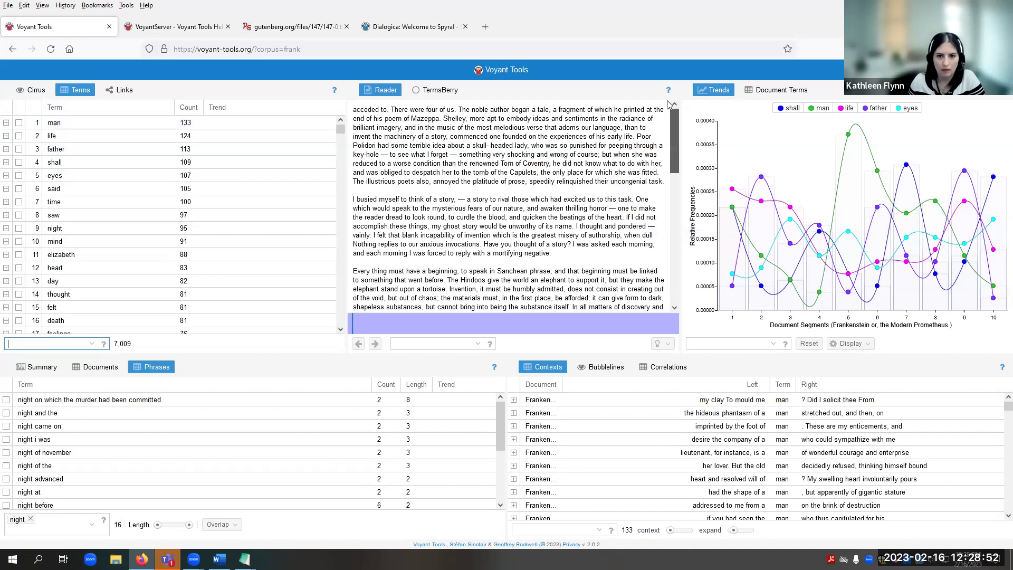
- Go back to the beginning of the Reader text and select the term "man" to examine its highlights and distribution
scroll(576, 214, "down", 1)
scroll(570, 221, "up", 10)
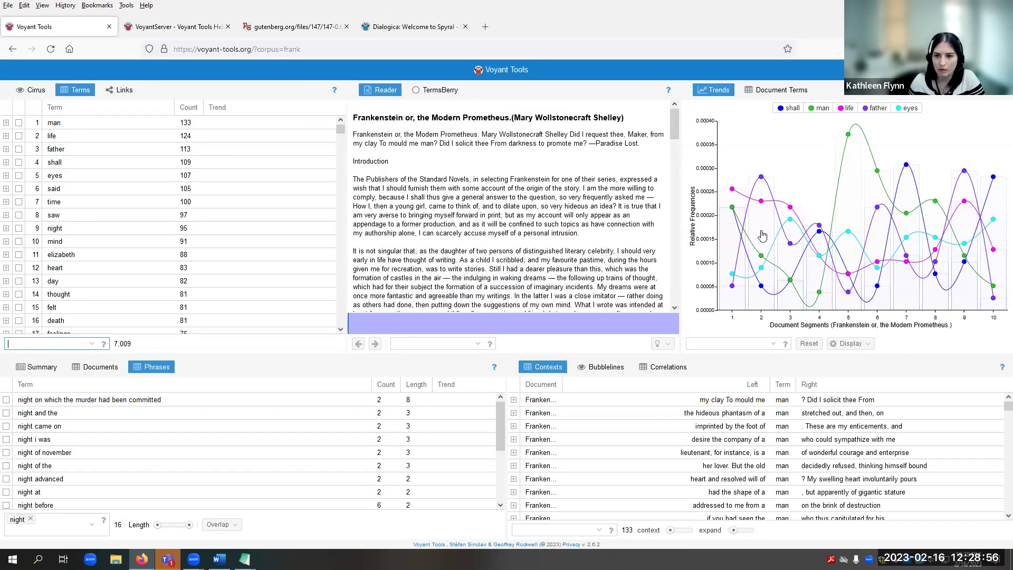
left_click(110, 123)
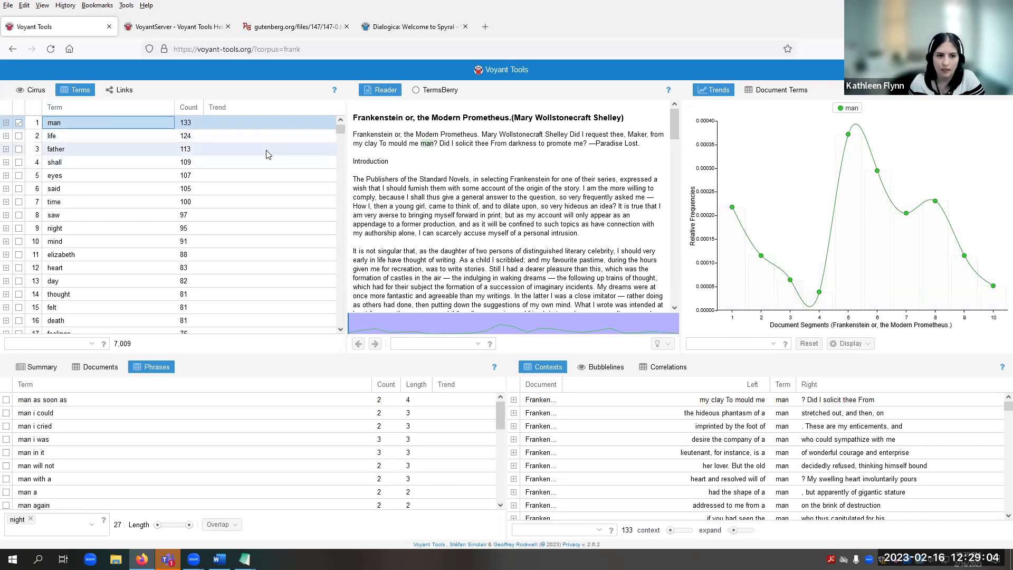
mouse_move(423, 144)
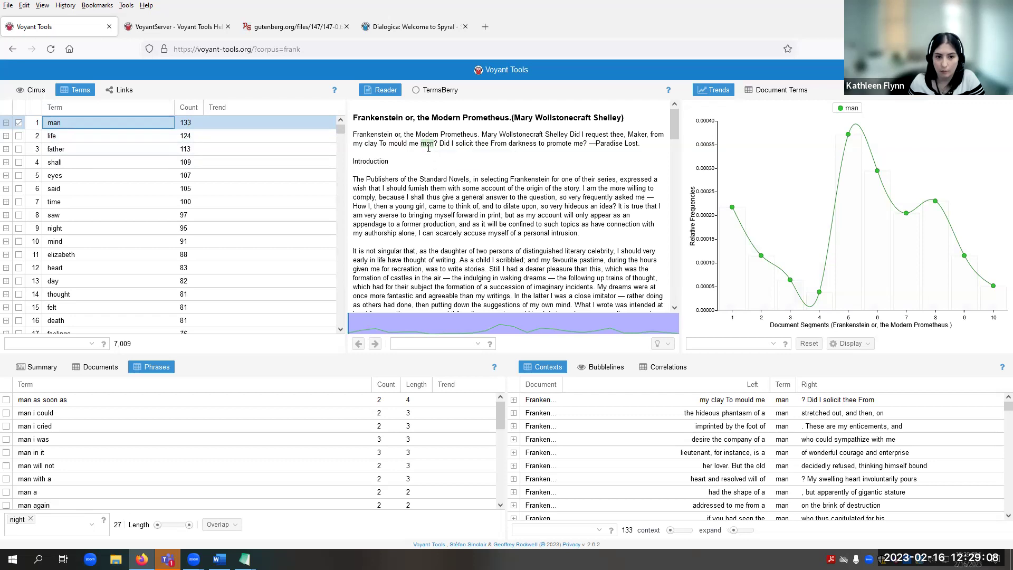
mouse_move(361, 331)
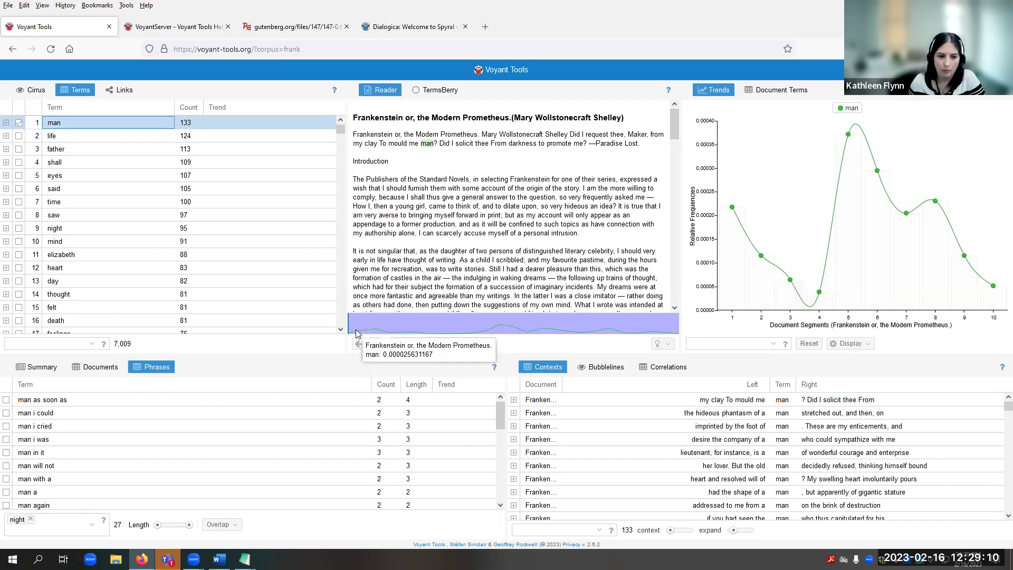
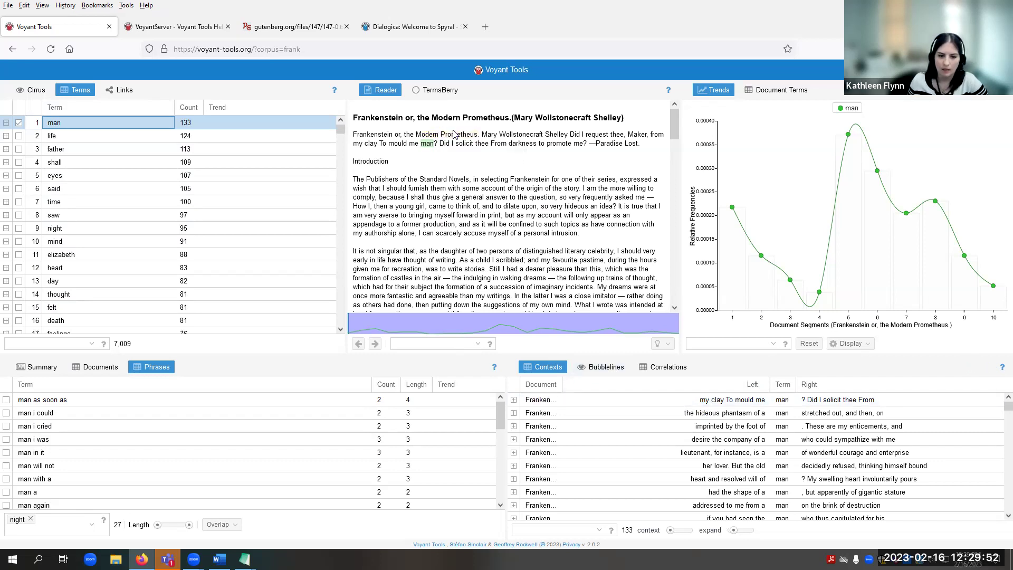
- Select "Frankenstein" in the Reader's introduction, and select "elizabeth" in the Cirrus word cloud to chart its trend
left_click(527, 179)
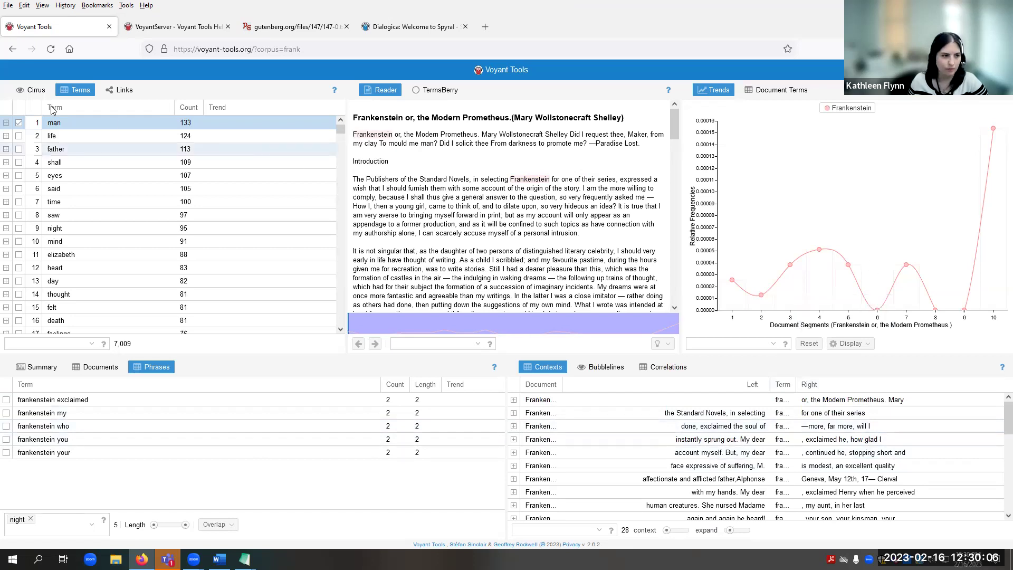
left_click(35, 92)
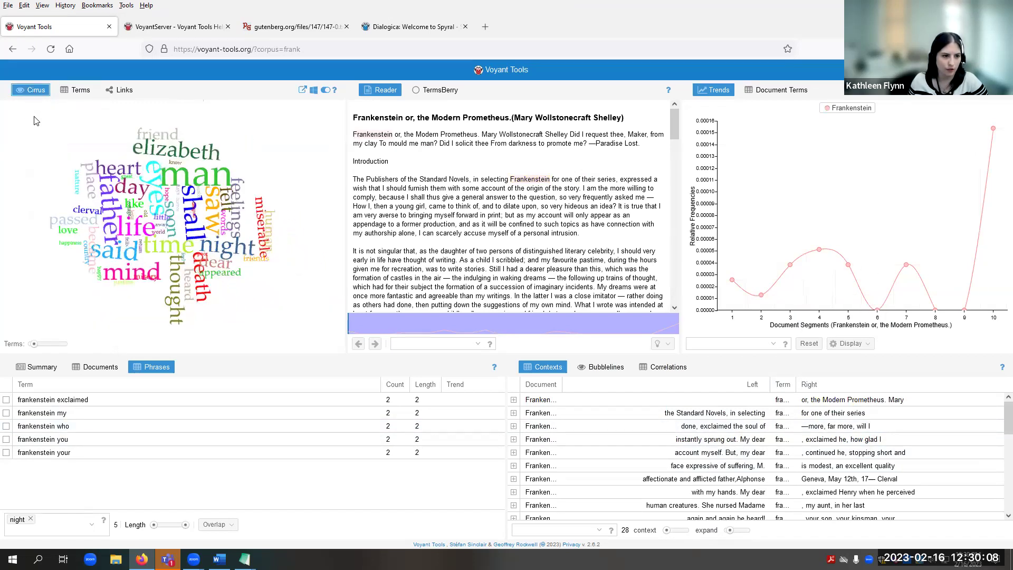
left_click(191, 155)
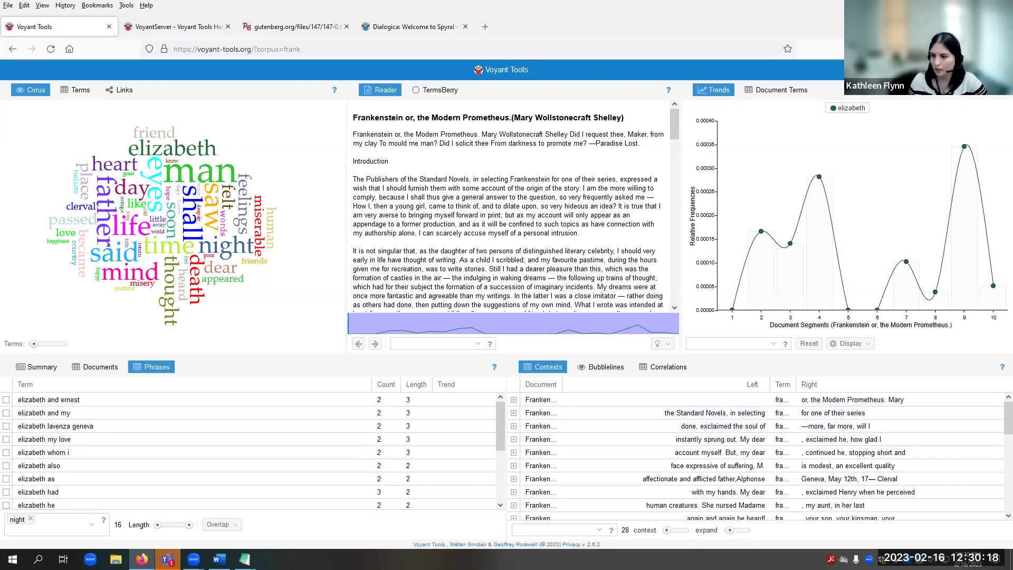
- Examine the "elizabeth" trend line by document segment, and reset the Trends graph to its default terms
key("alt+Tab")
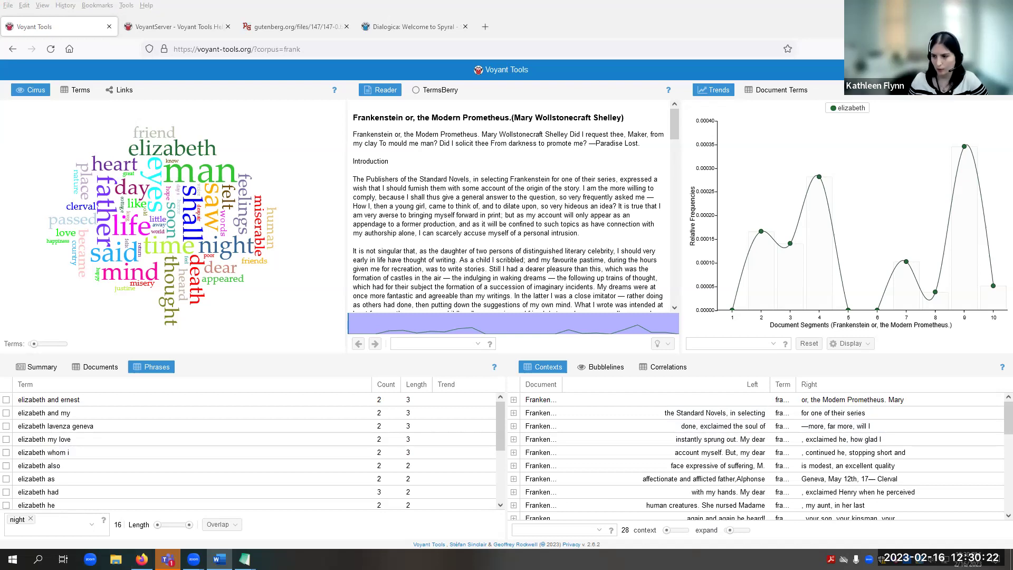
mouse_move(832, 201)
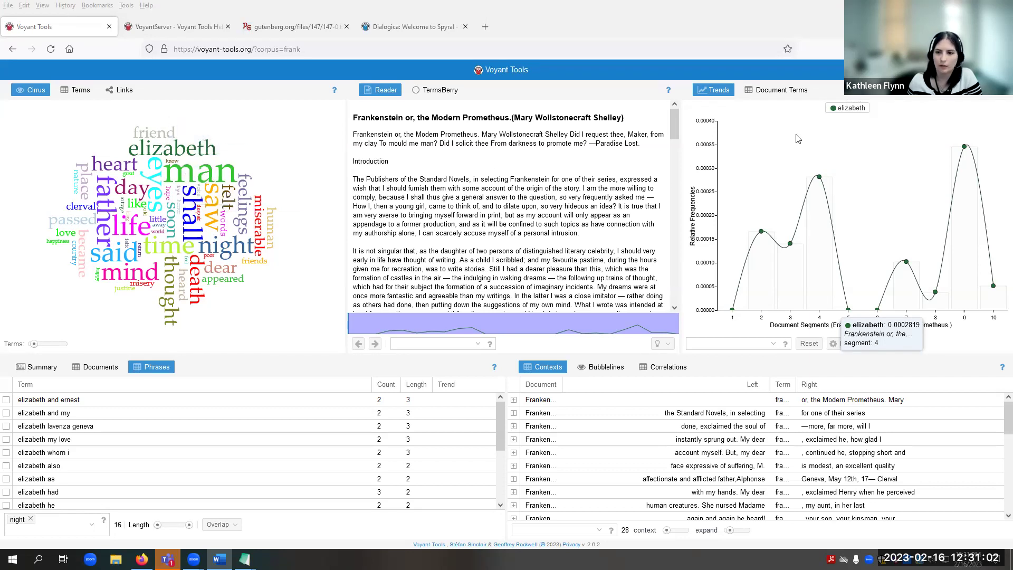
left_click(852, 108)
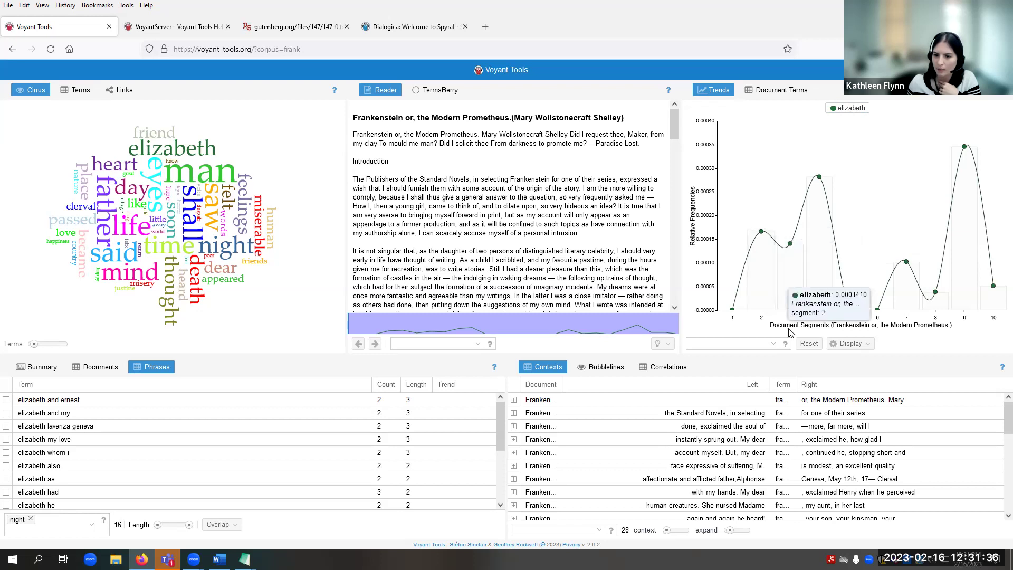
left_click(810, 345)
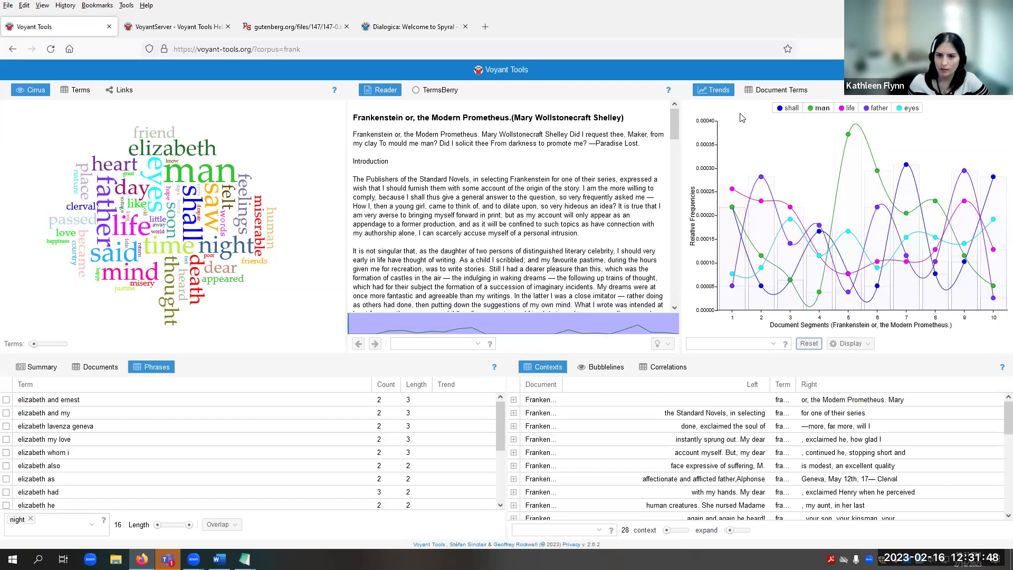
- Show the corpus terms table and hide the "shall" series in the Trends graph
left_click(69, 90)
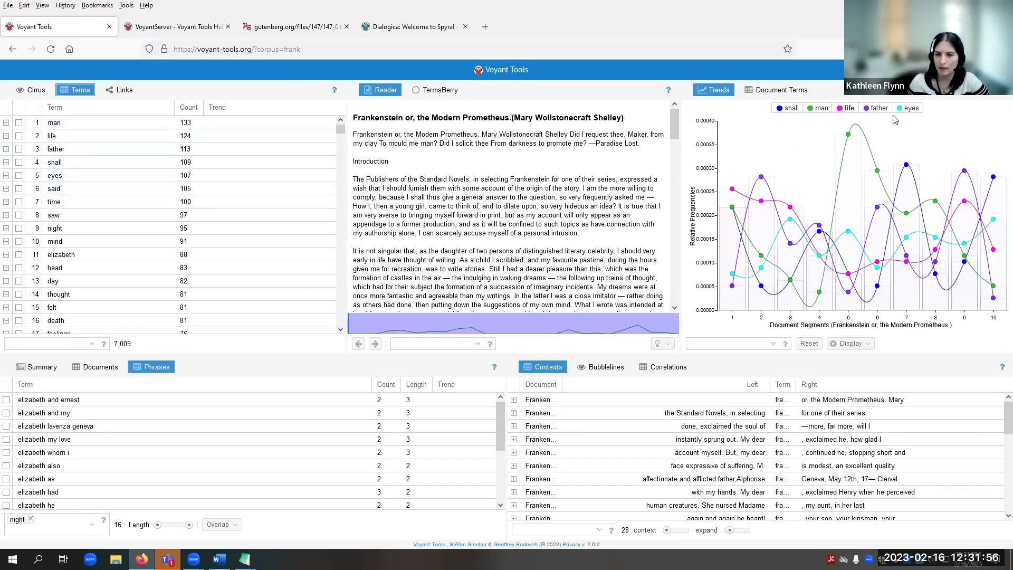
left_click(793, 108)
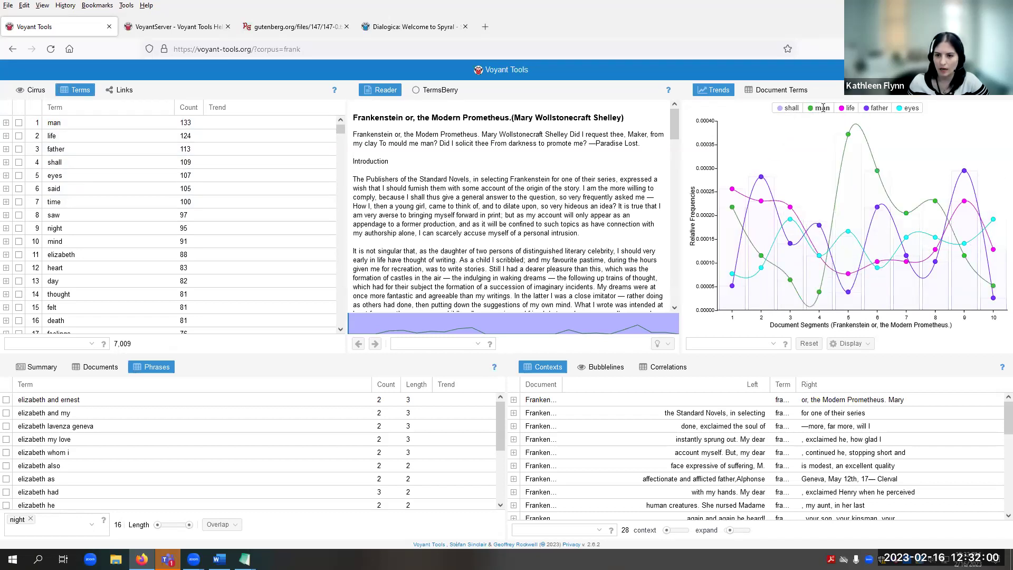
- Chart the wildcard term monster* in the Trends graph
left_click(742, 343)
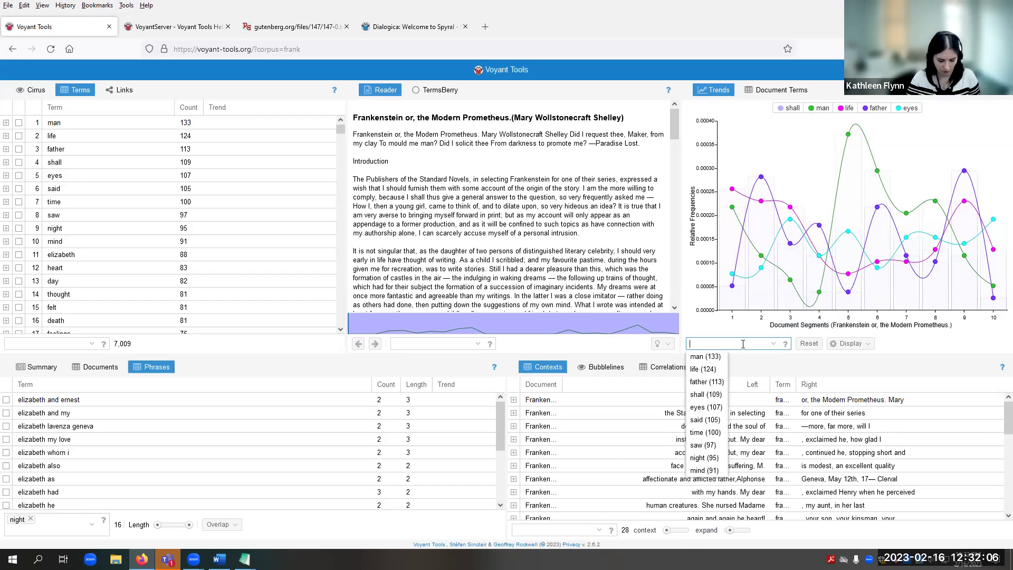
type("monster")
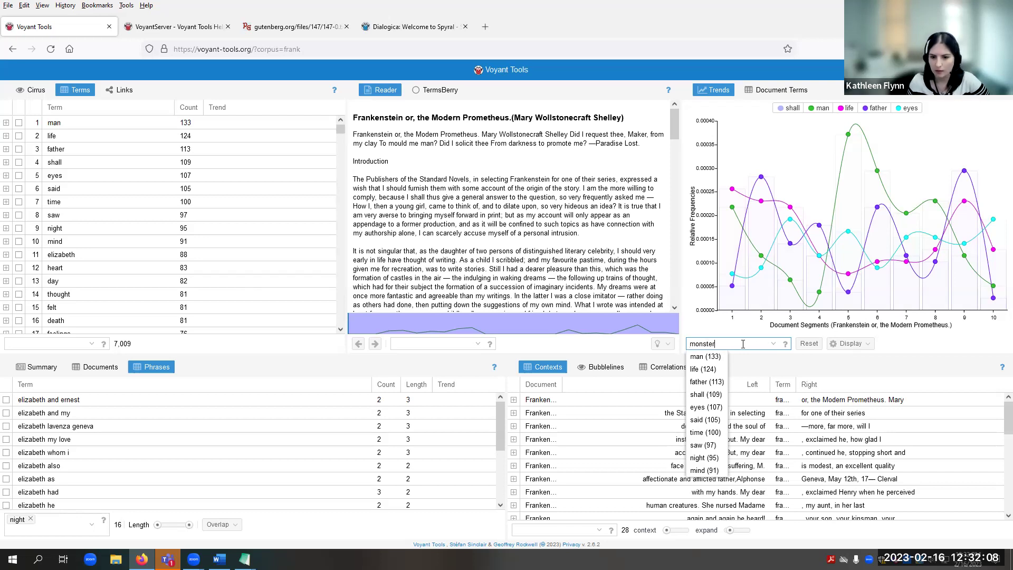
type("*")
key("Return")
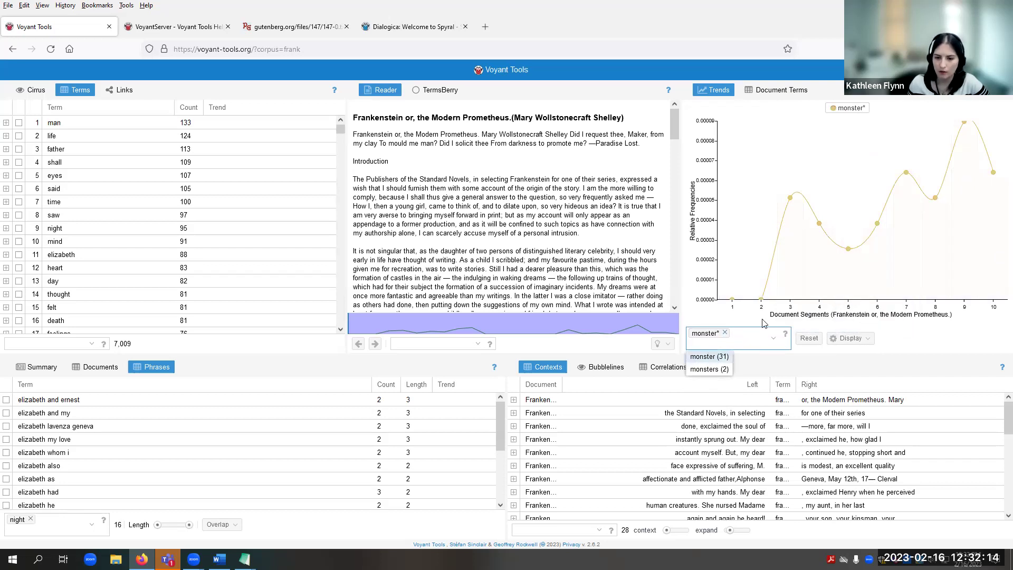
- Switch the Trends graph for monster* to raw frequencies in its options
mouse_move(801, 282)
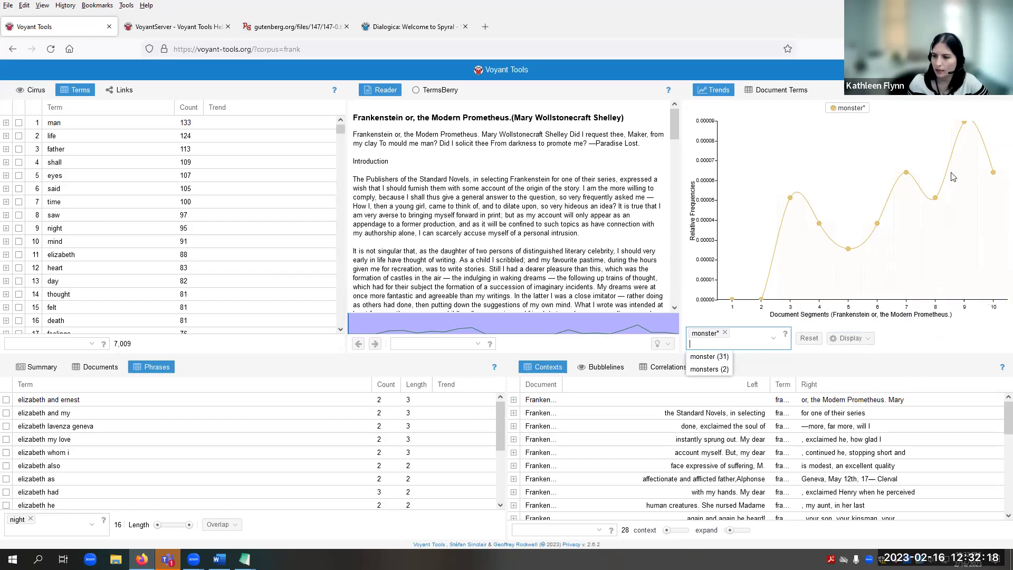
mouse_move(957, 184)
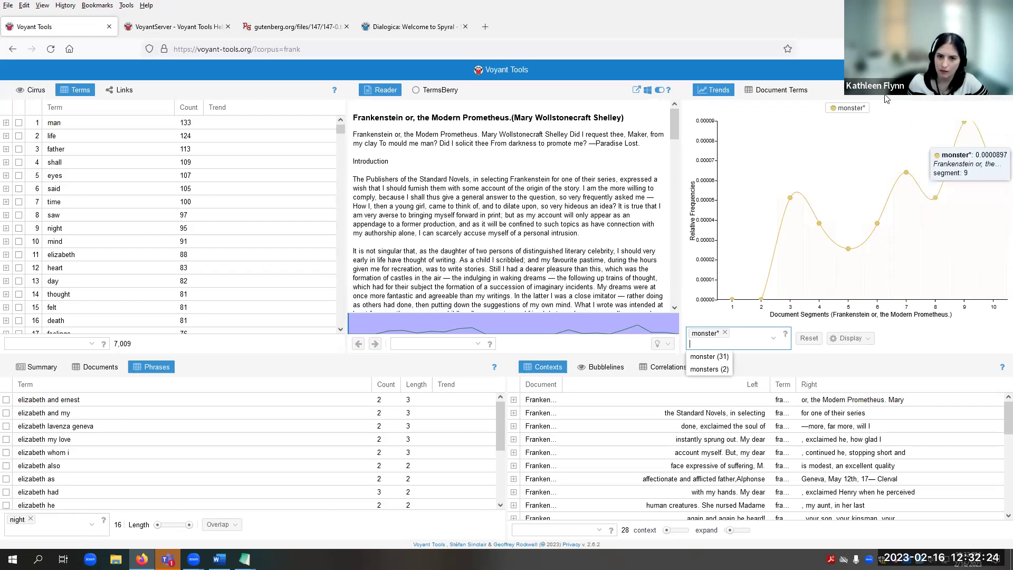
left_click(996, 96)
left_click_drag(517, 252, 555, 200)
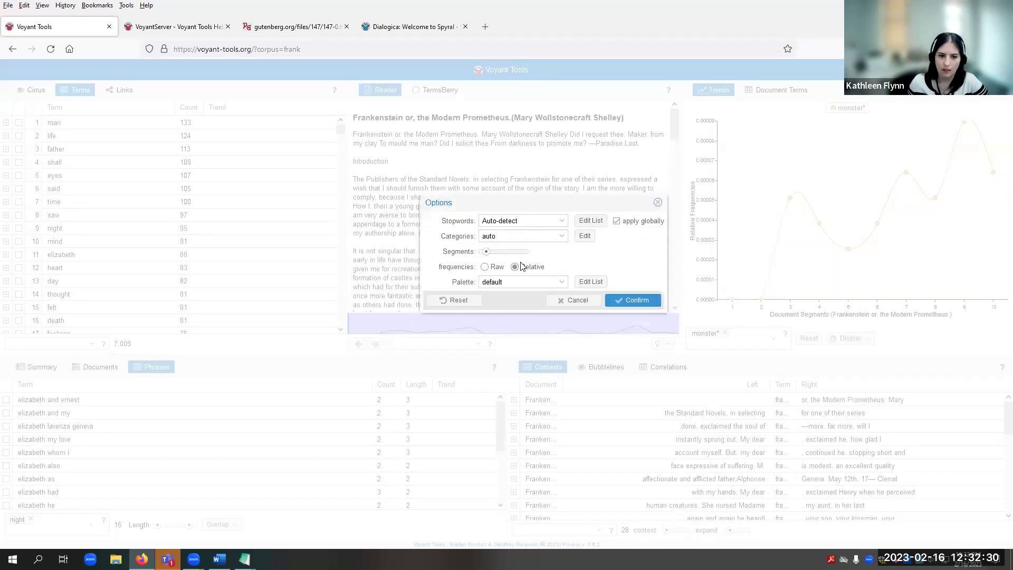
left_click(563, 282)
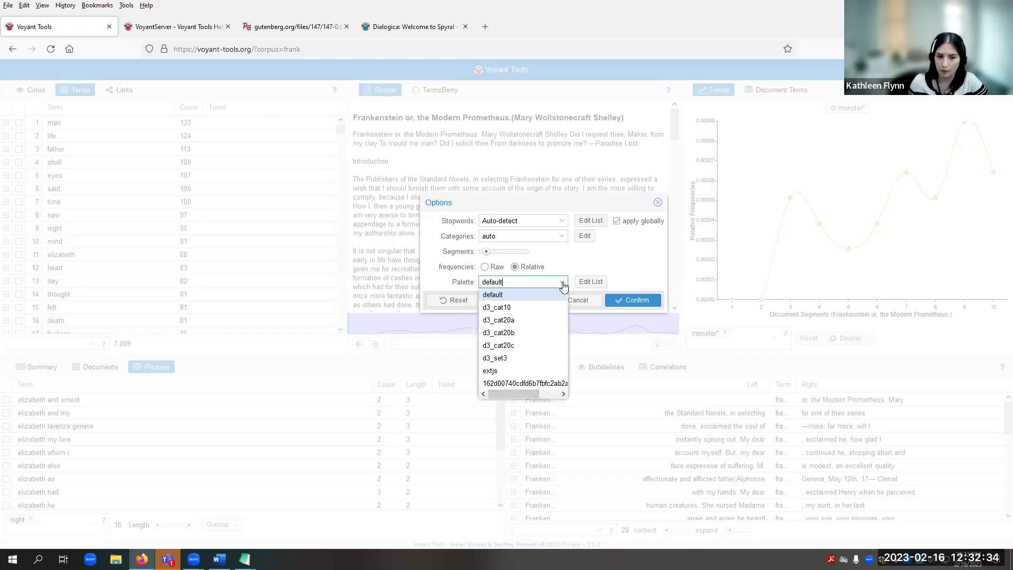
left_click(628, 263)
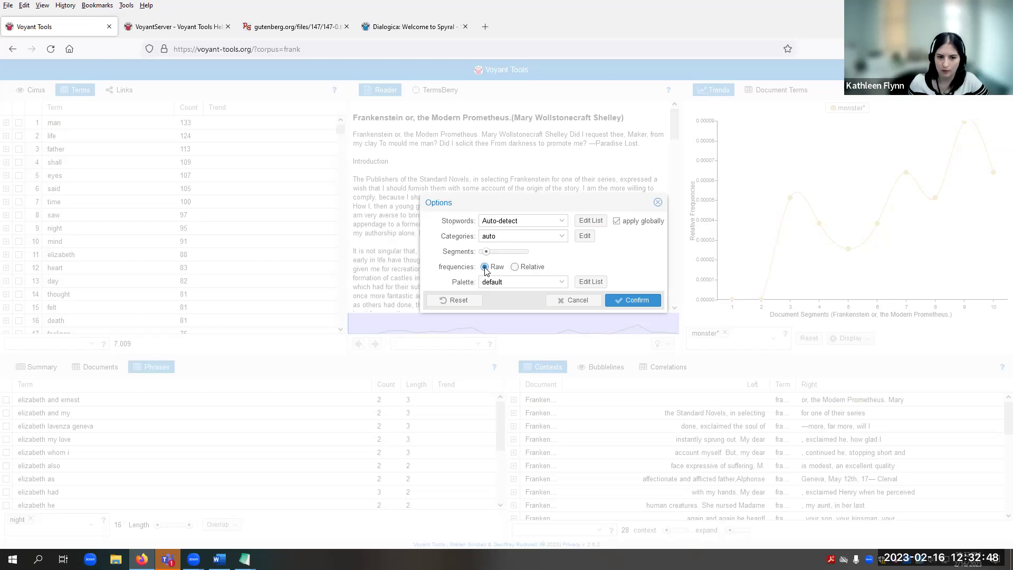
left_click(631, 300)
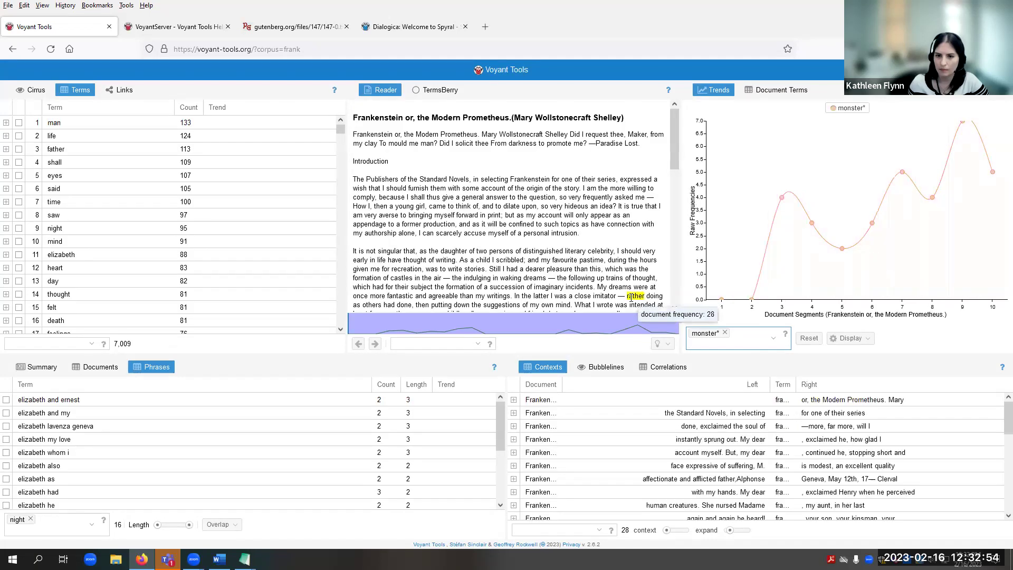
- Export the Trends view of monster* as a URL for this view, including its tools and data
mouse_move(784, 202)
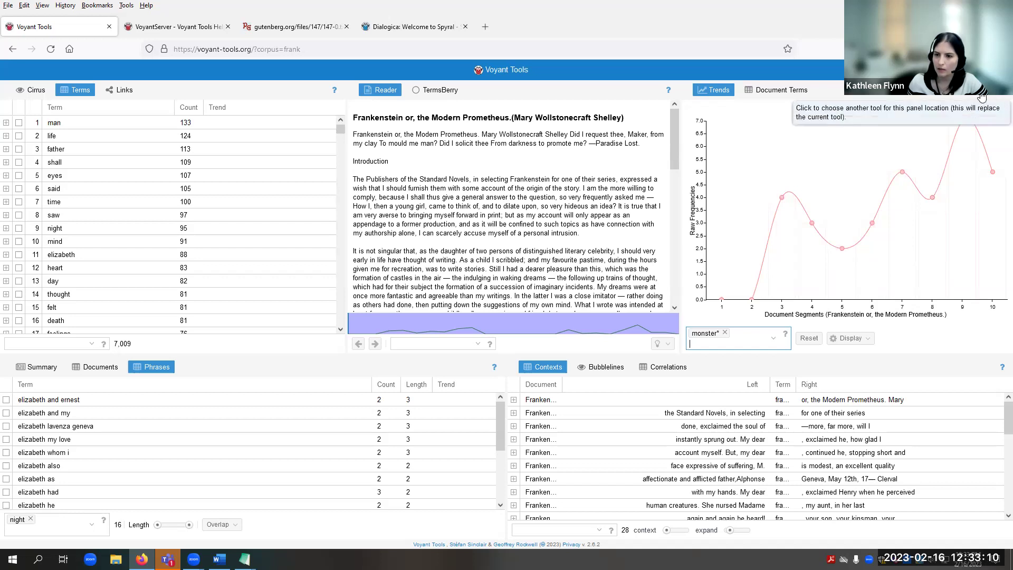
left_click(967, 94)
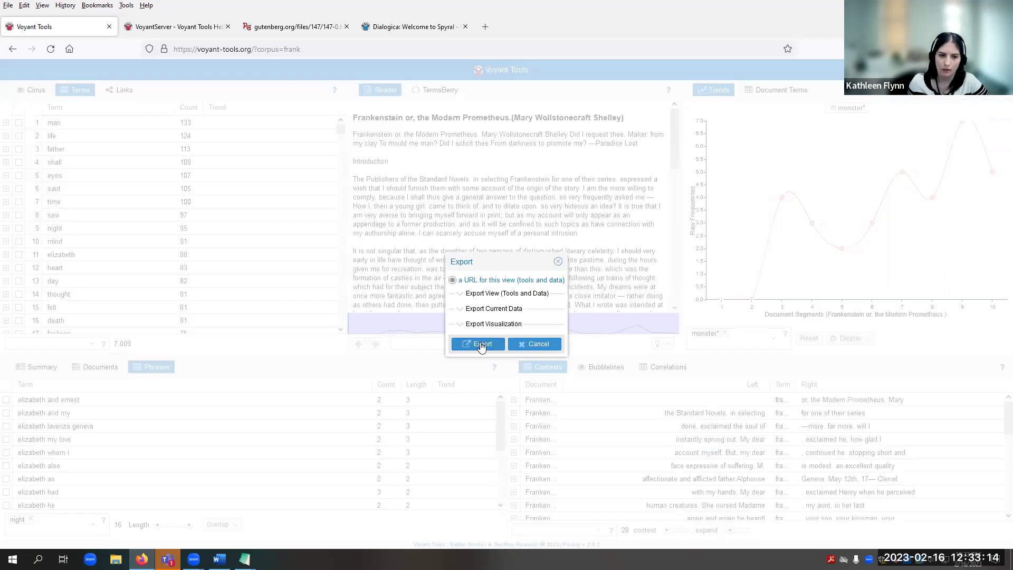
left_click(482, 345)
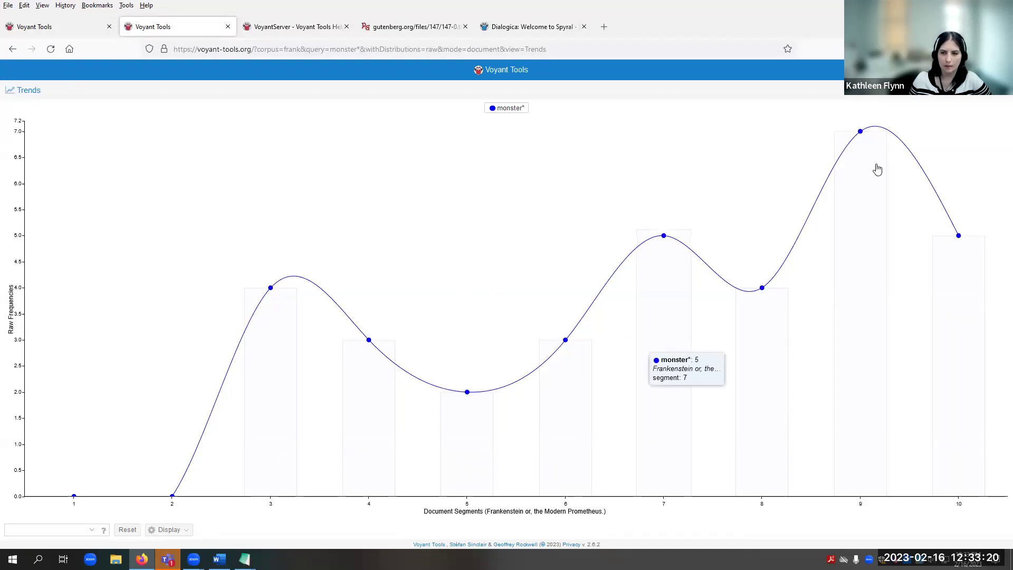
- Increase the number of document segments in the exported Trends graph to 20
left_click(995, 96)
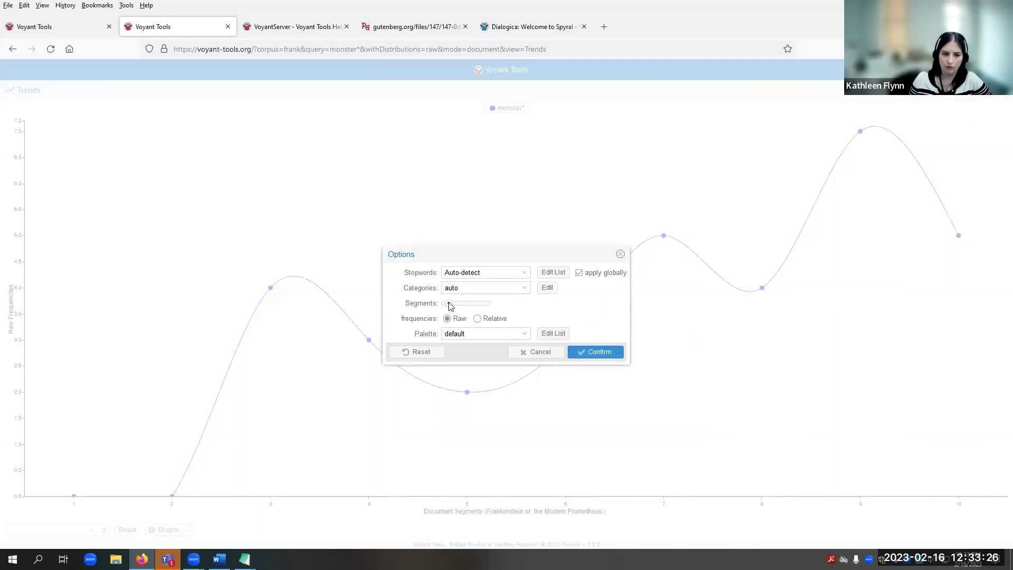
left_click_drag(451, 305, 454, 311)
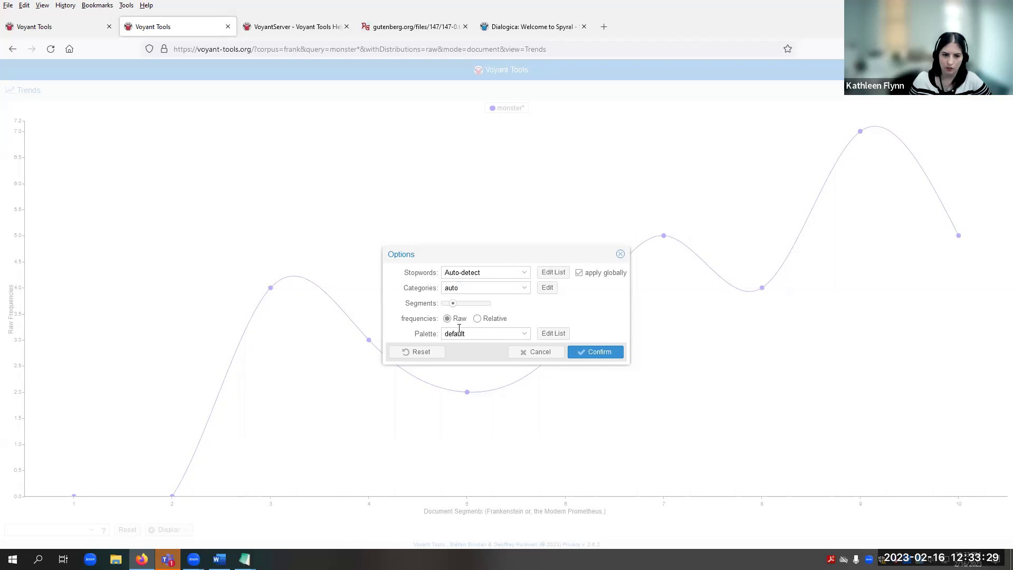
left_click(596, 352)
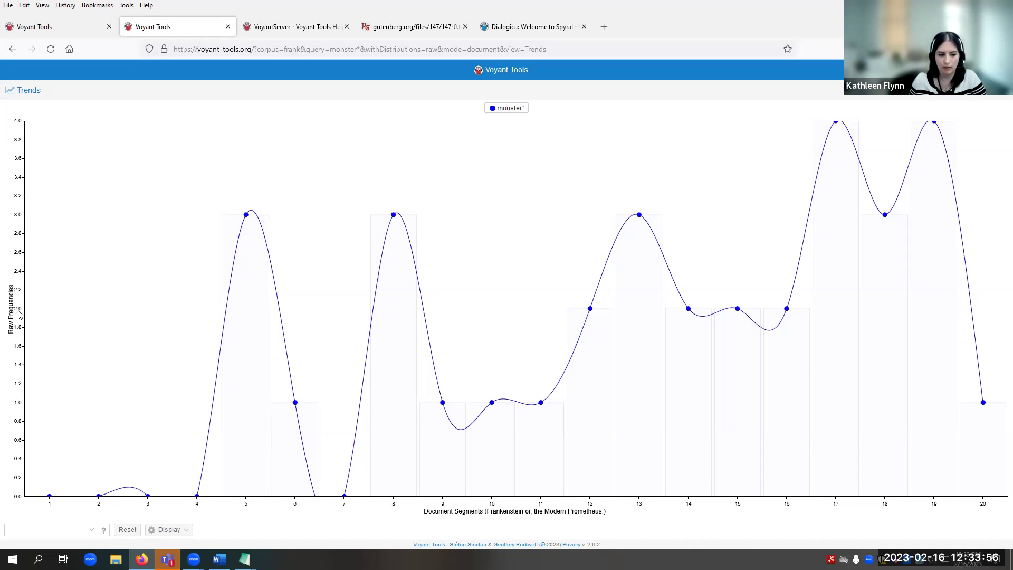
- Display the exported Trends graph as an area chart, switch it to a bar chart, and turn on its labels
left_click(177, 531)
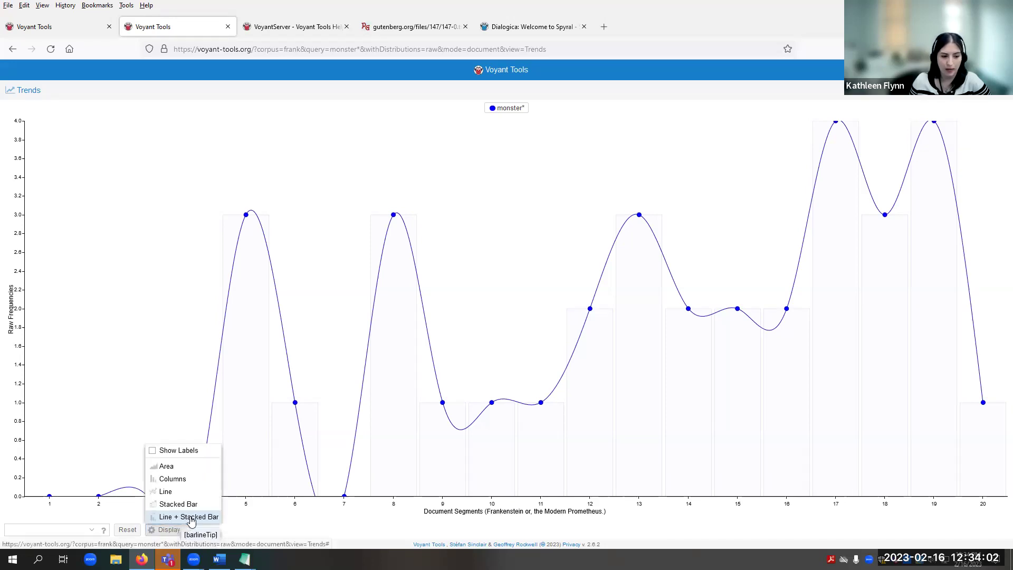
left_click(172, 467)
left_click(181, 534)
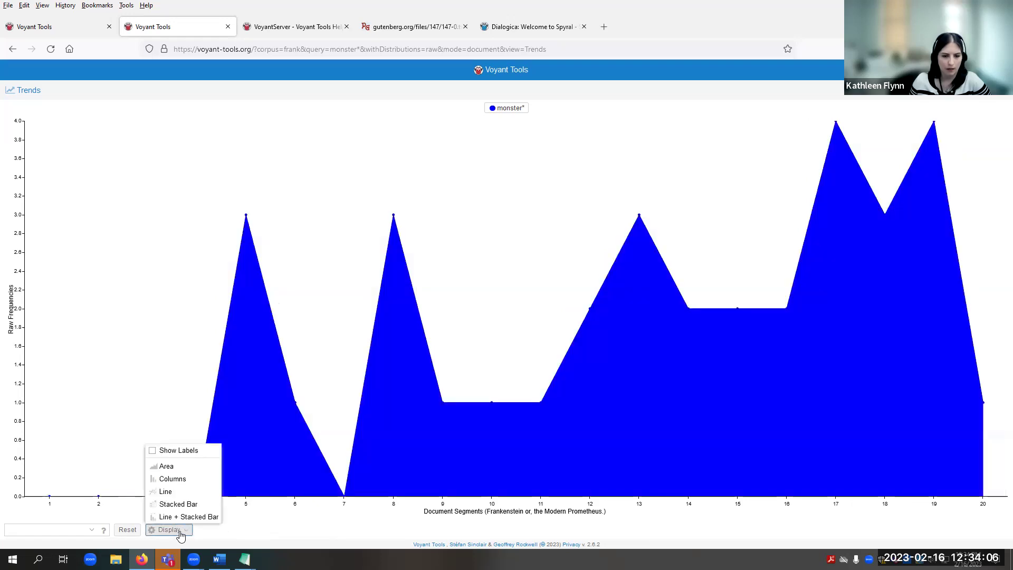
left_click(188, 496)
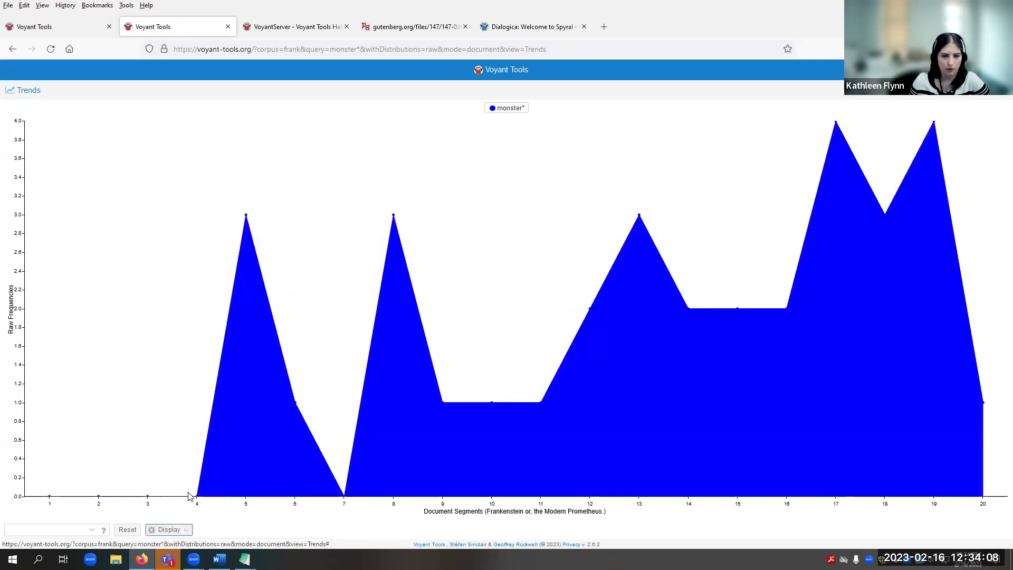
left_click(188, 532)
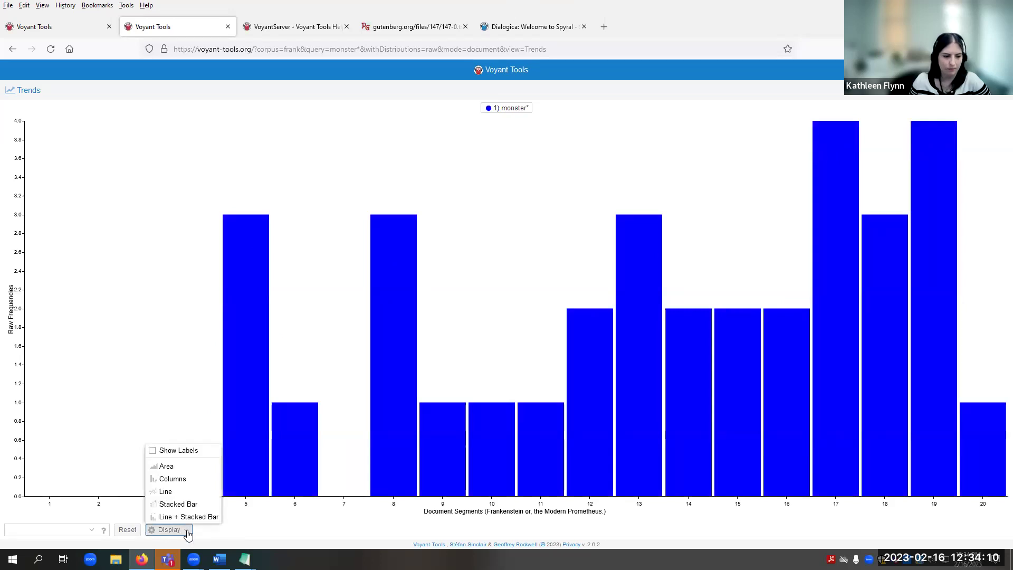
left_click(196, 452)
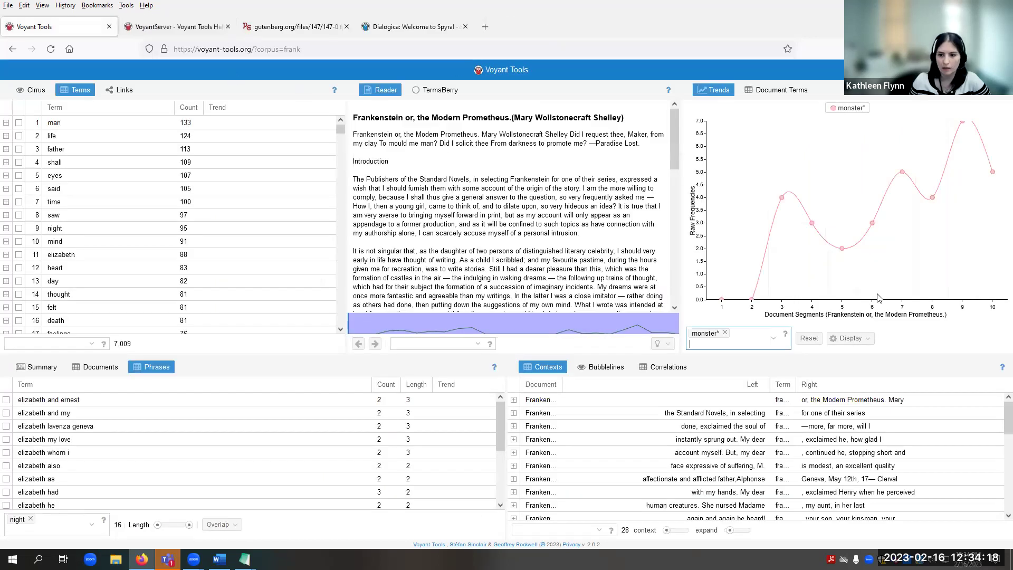
- Show the term labels on the Trends graph in the main Frankenstein view, and hide them again
left_click(850, 338)
left_click(857, 352)
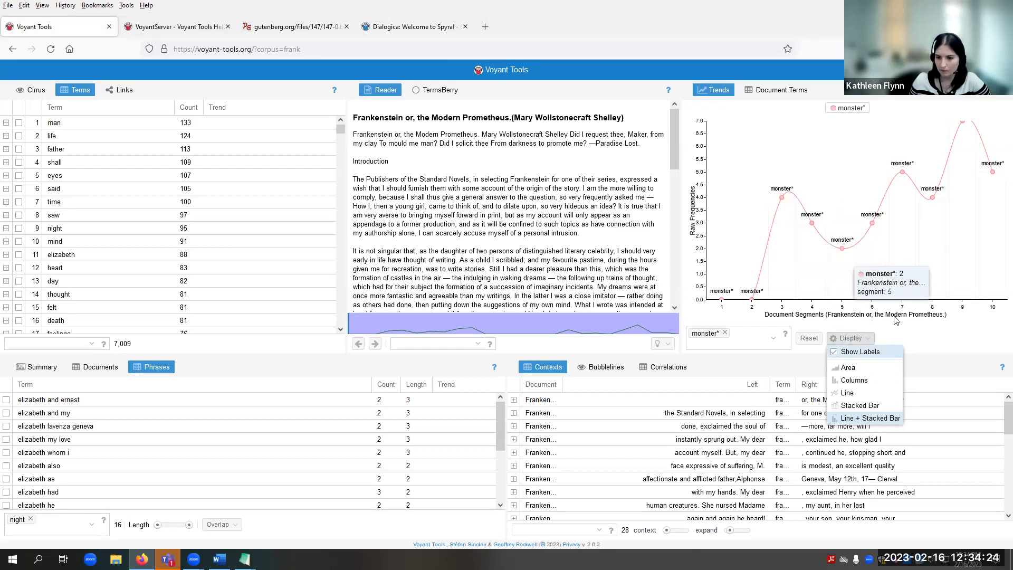
left_click(838, 354)
left_click(913, 413)
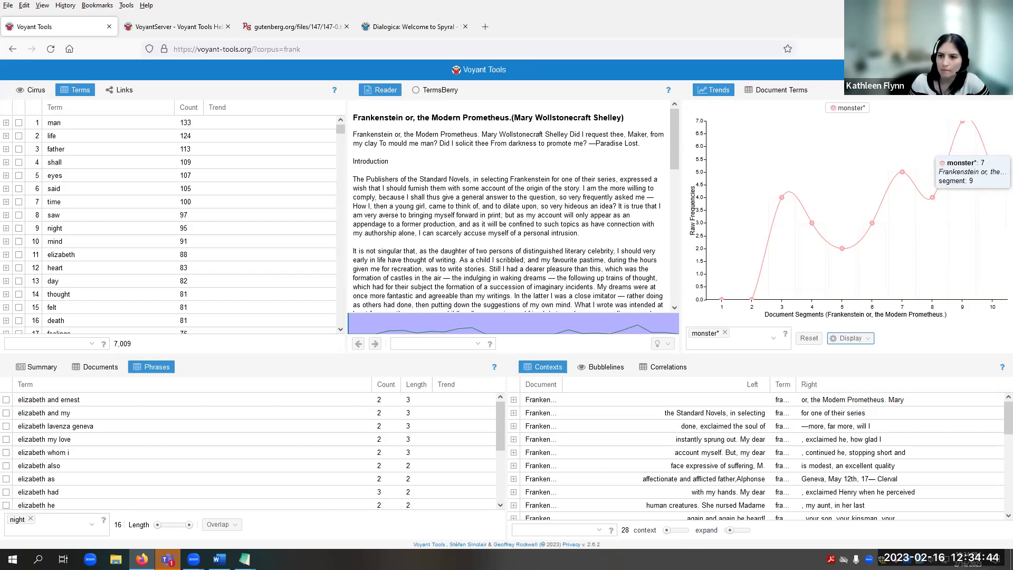
- Return to the Voyant start page and open the Austen's Novels corpus
left_click(987, 70)
left_click(488, 325)
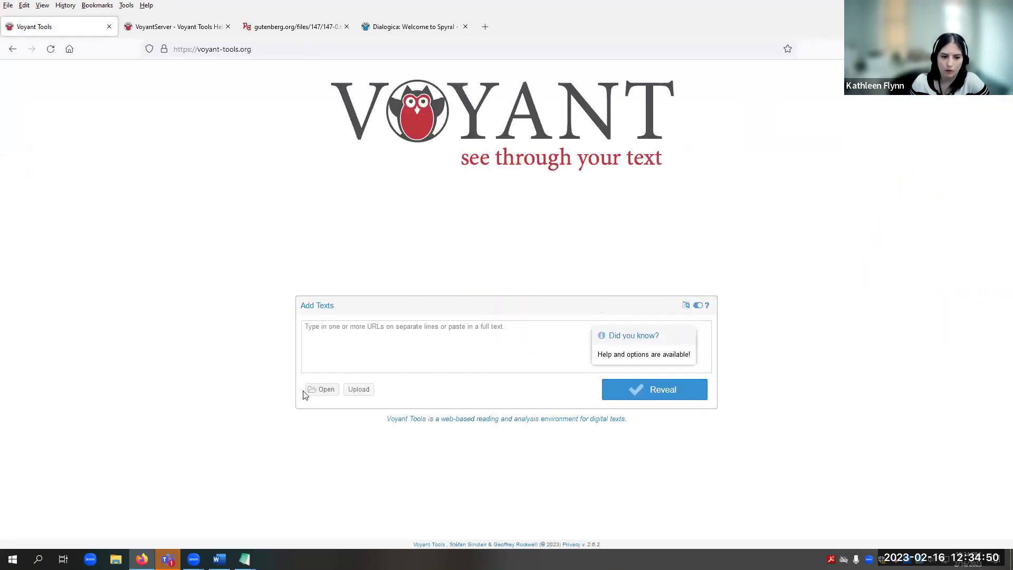
left_click(324, 390)
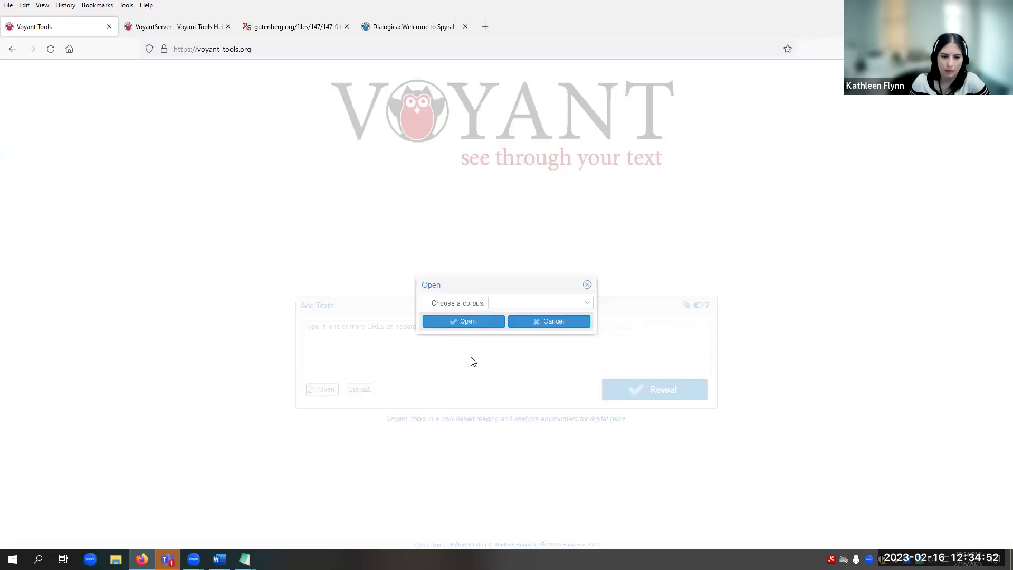
left_click(587, 304)
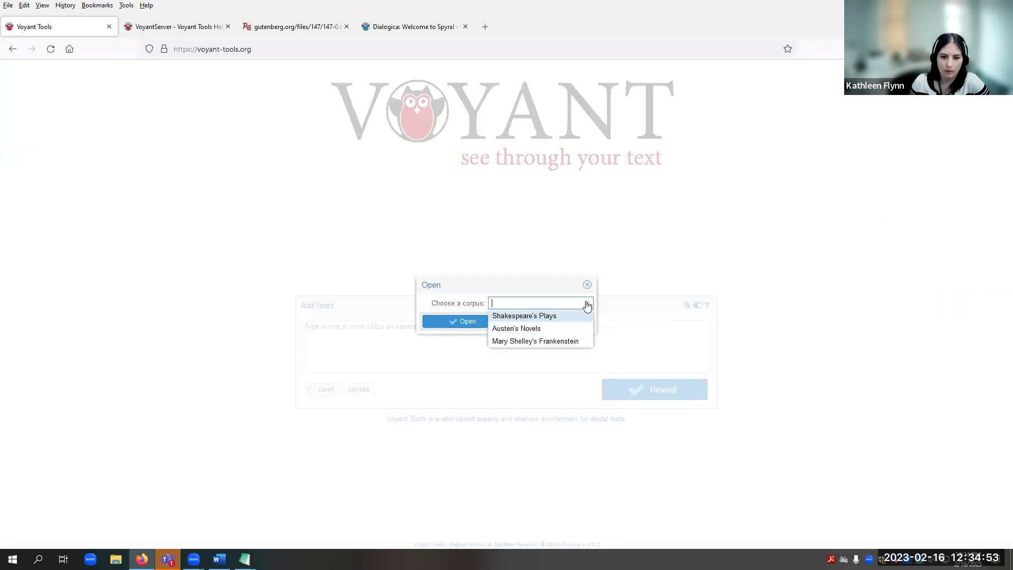
left_click(523, 330)
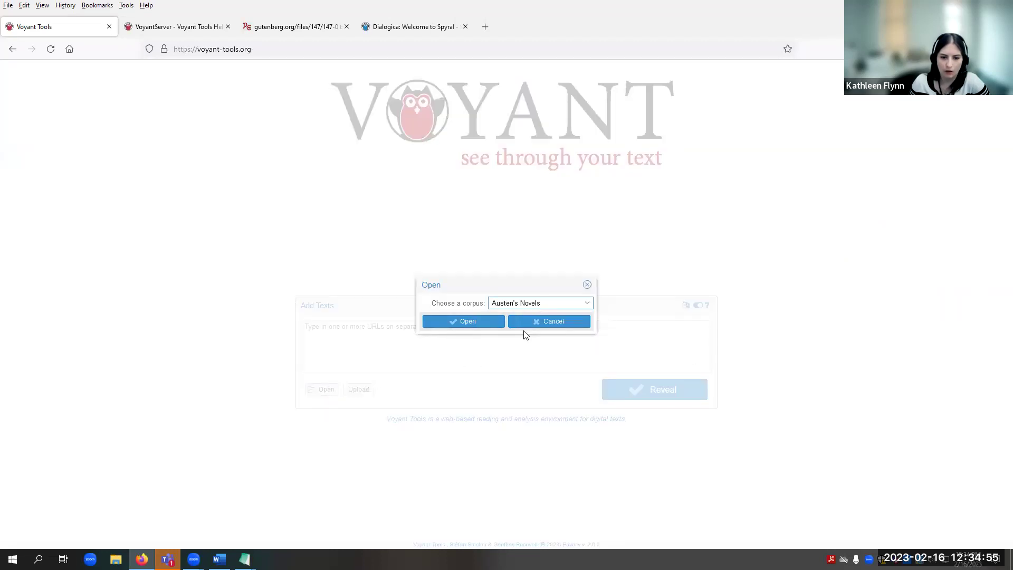
left_click(478, 327)
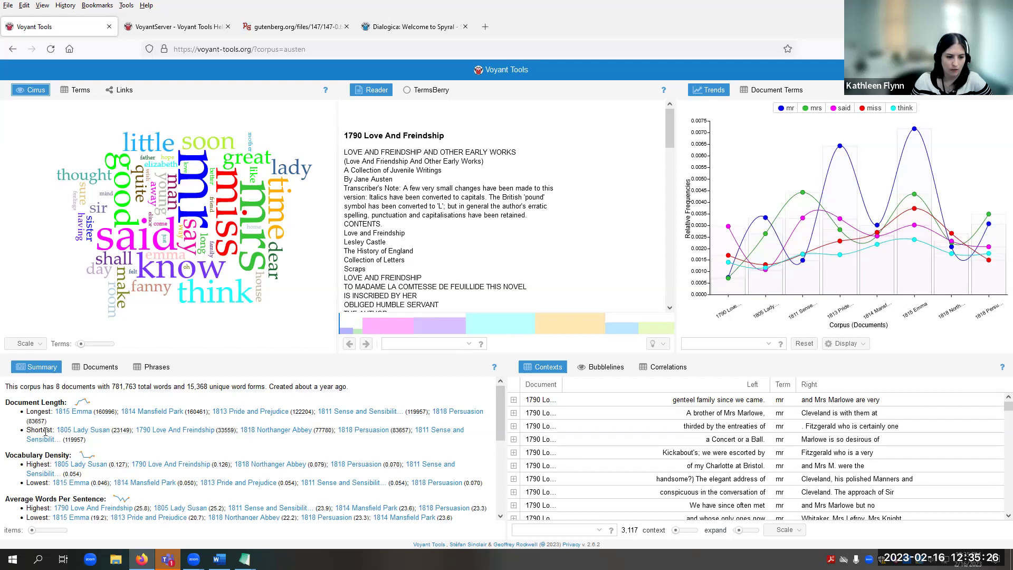
- Review the corpus summary's document length, vocabulary density, words per sentence, readability index, and frequent and distinctive words
scroll(116, 452, "down", 2)
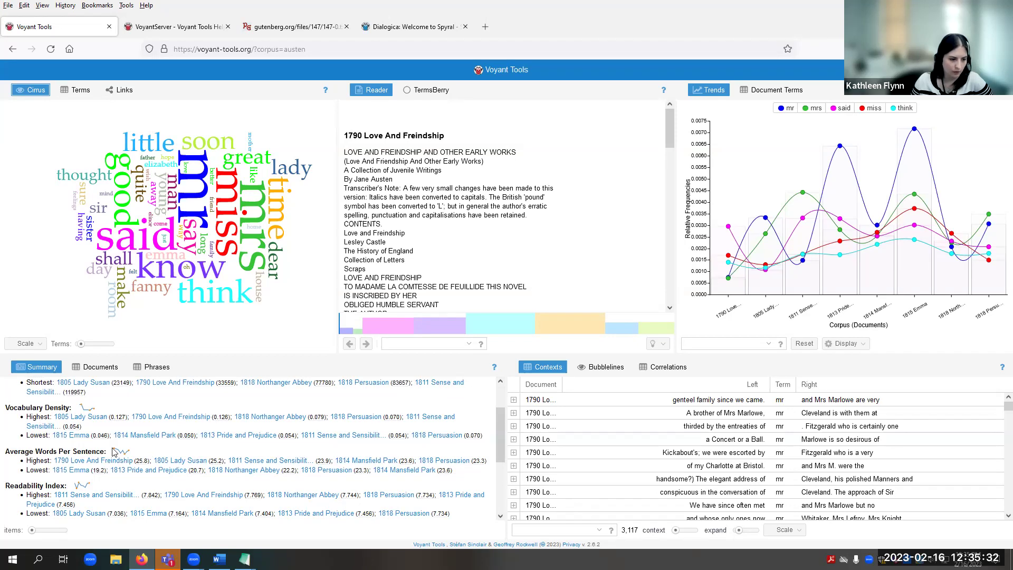
scroll(100, 448, "down", 2)
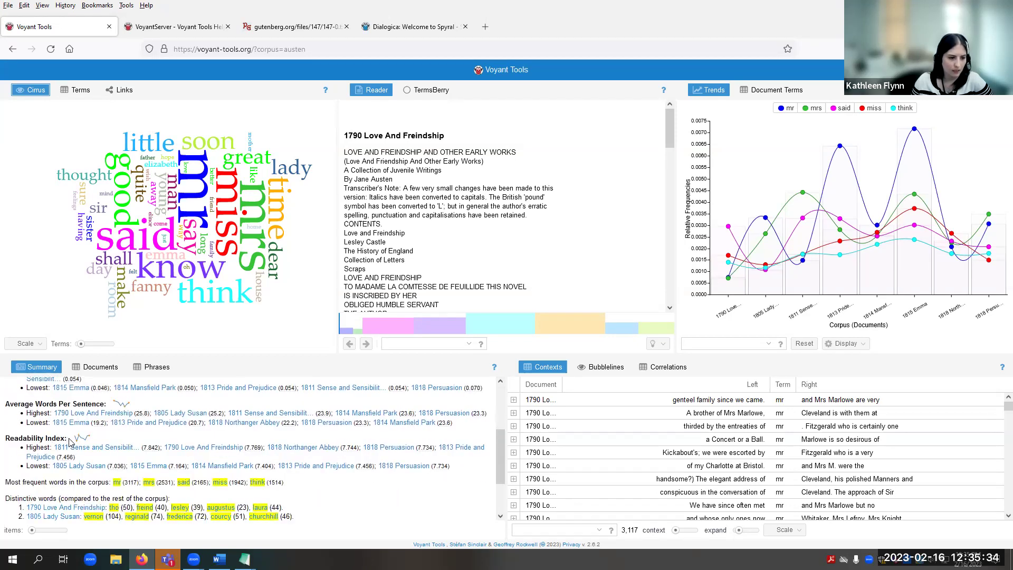
scroll(70, 442, "up", 4)
scroll(137, 463, "down", 5)
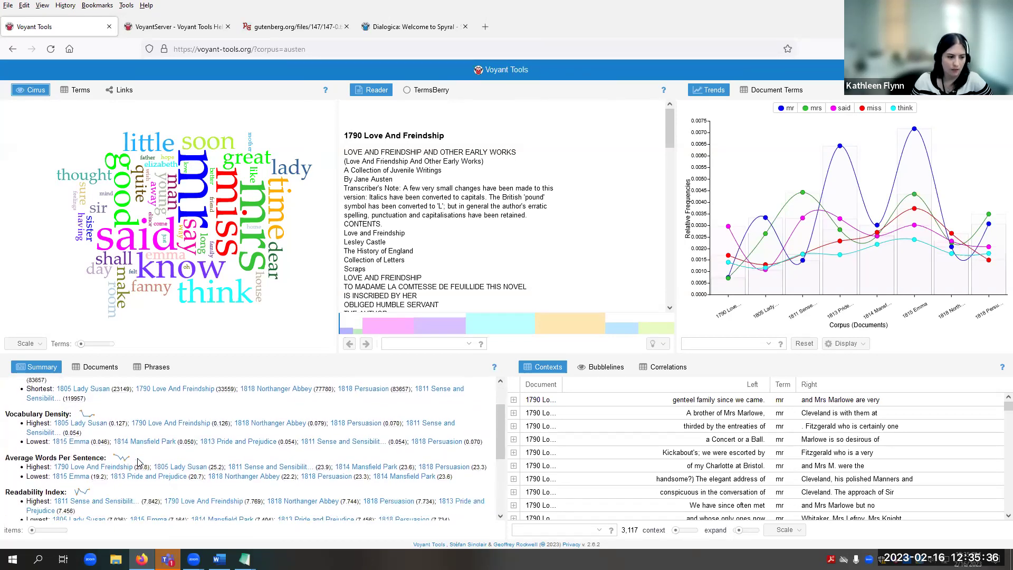
scroll(138, 463, "down", 1)
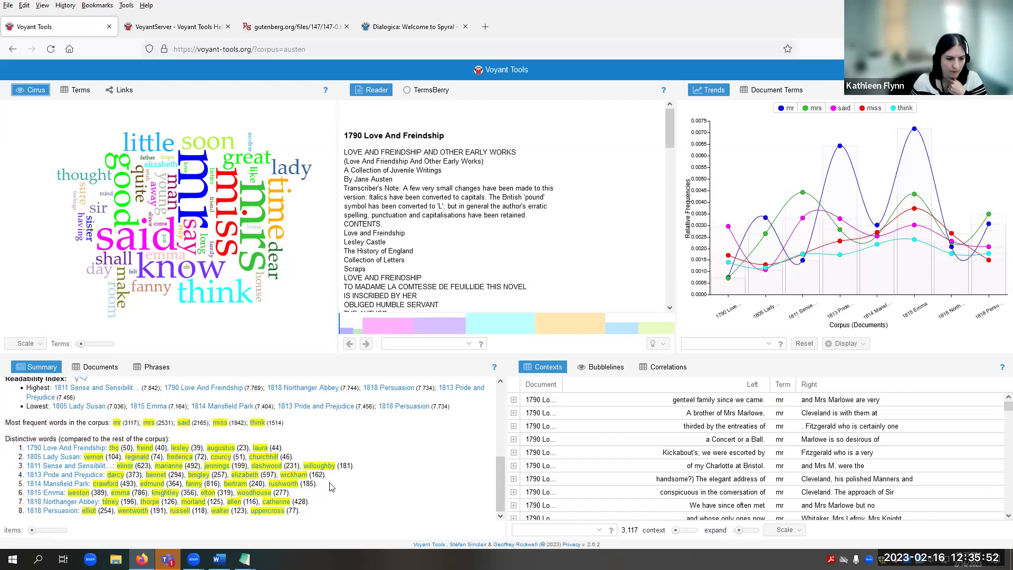
scroll(111, 493, "up", 5)
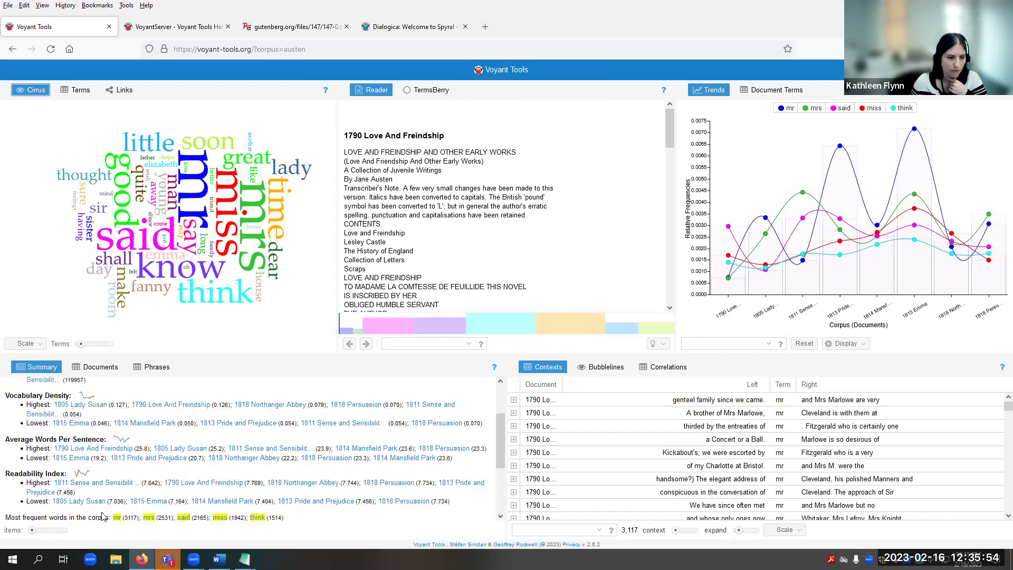
scroll(113, 484, "up", 1)
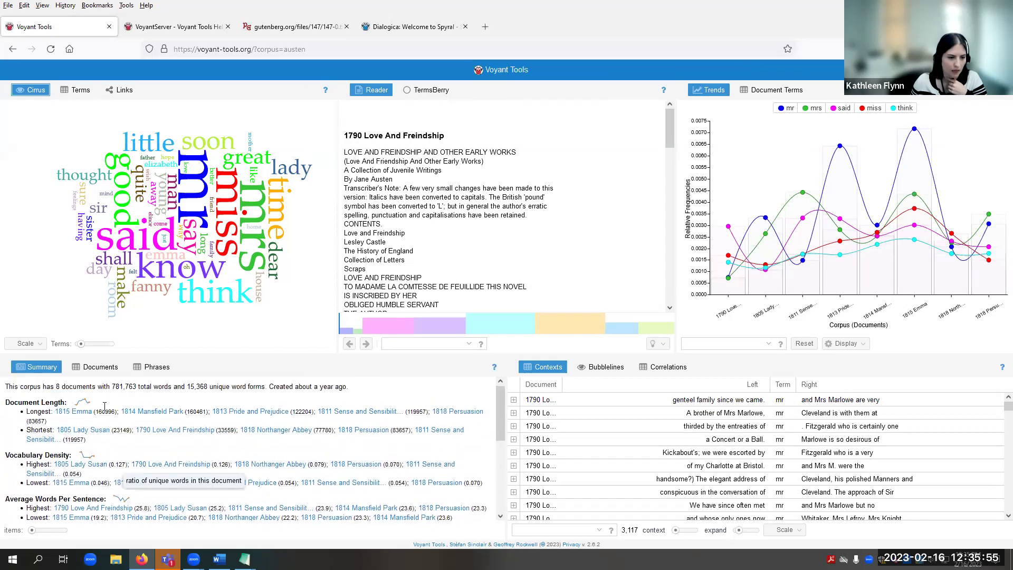
- List the corpus documents and show 1811 Sense and Sensibility in the Reader and the Trends graph
left_click(102, 368)
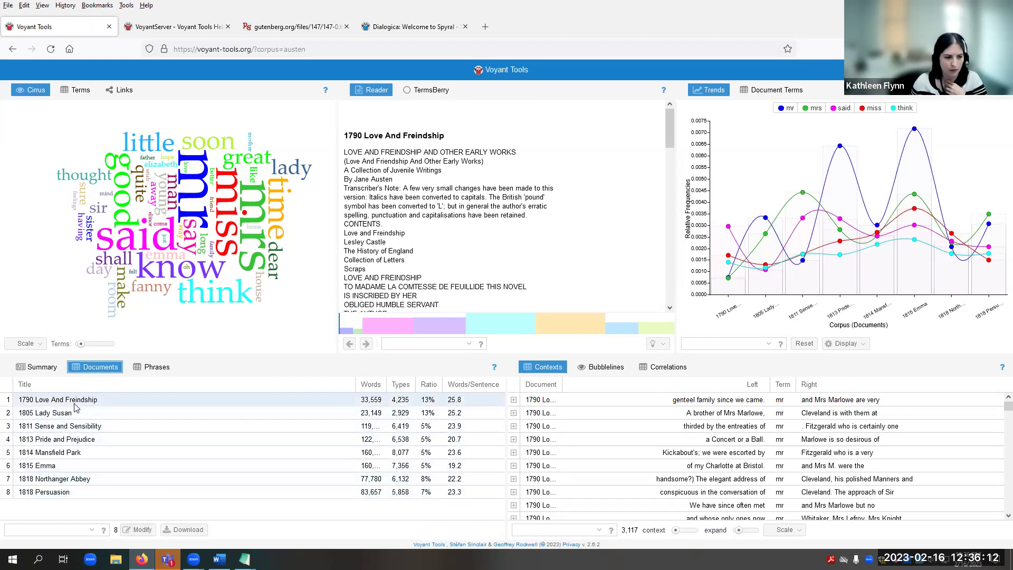
left_click(87, 439)
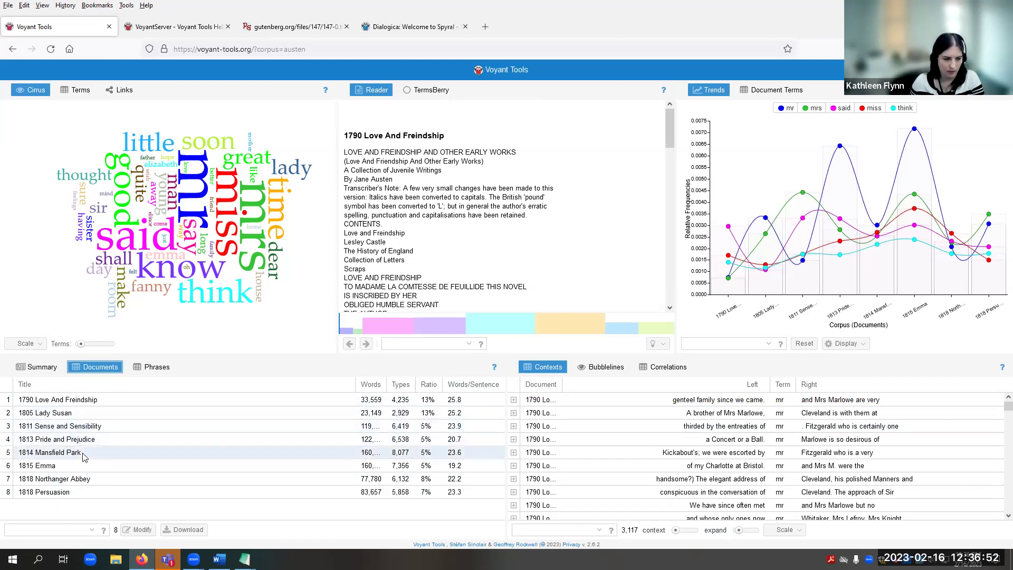
left_click(118, 429)
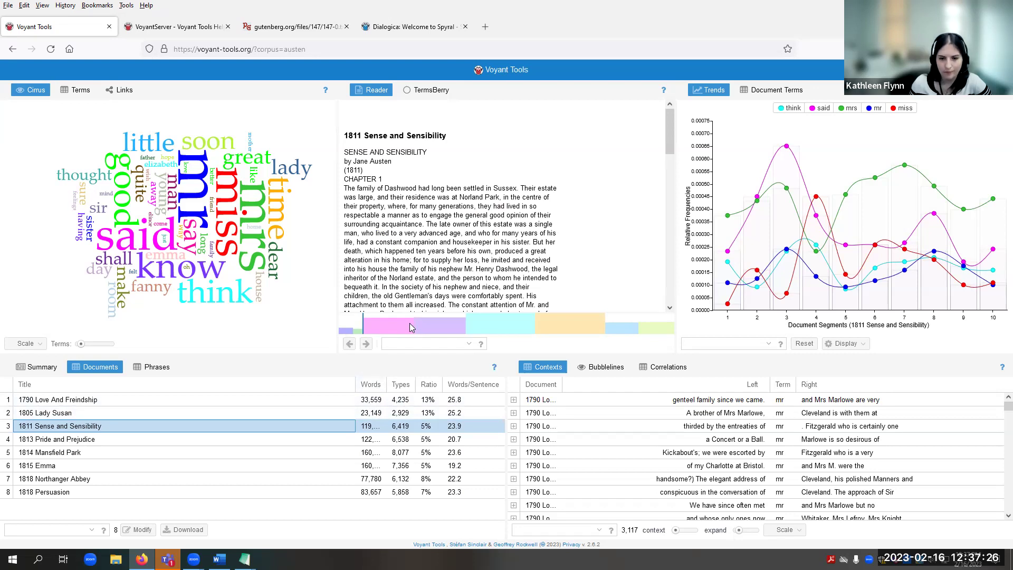
scroll(445, 249, "down", 7)
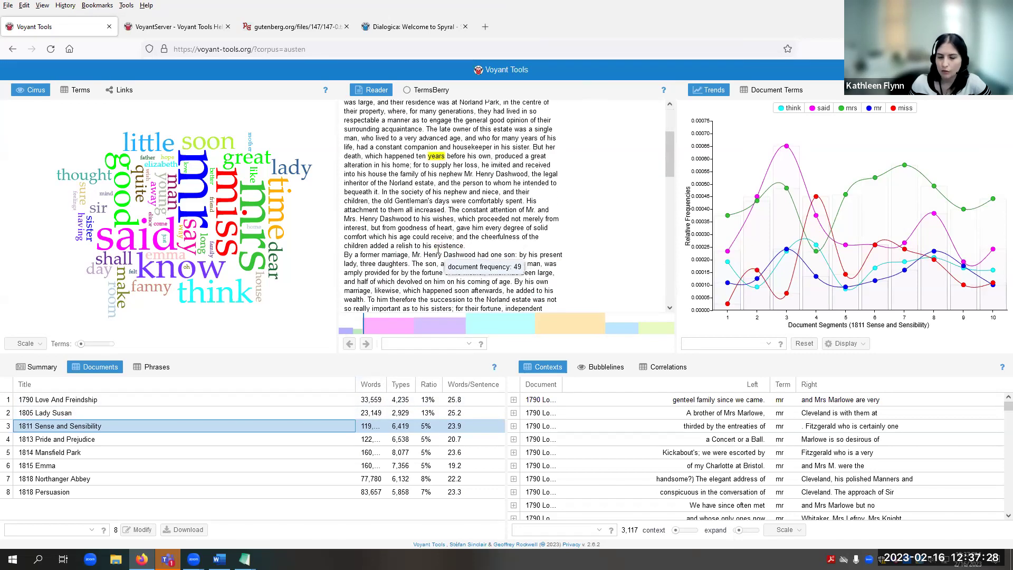
scroll(608, 249, "up", 4)
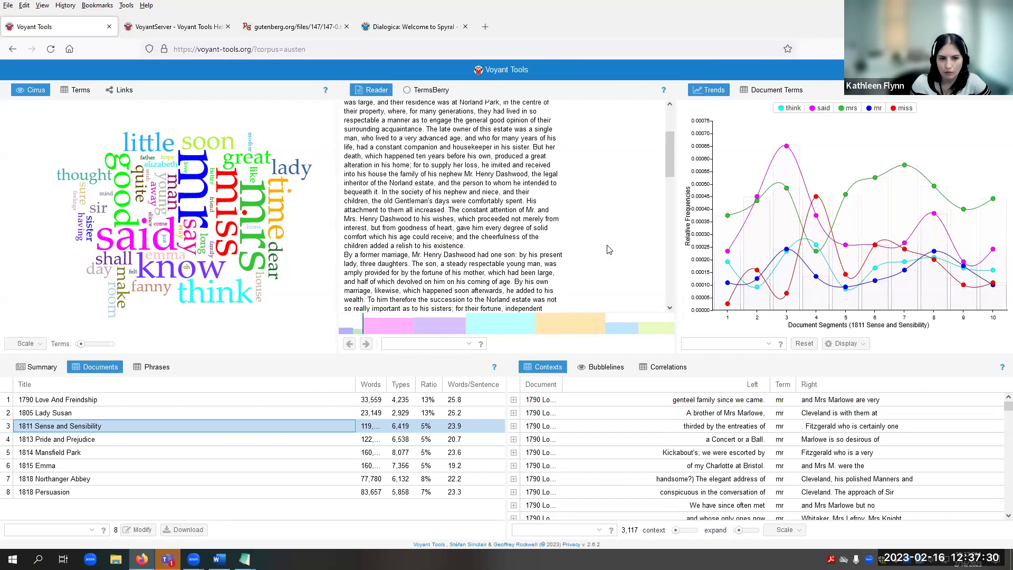
- Return the Reader to the beginning of 1811 Sense and Sensibility by selecting that document again in the corpus list
scroll(608, 249, "up", 3)
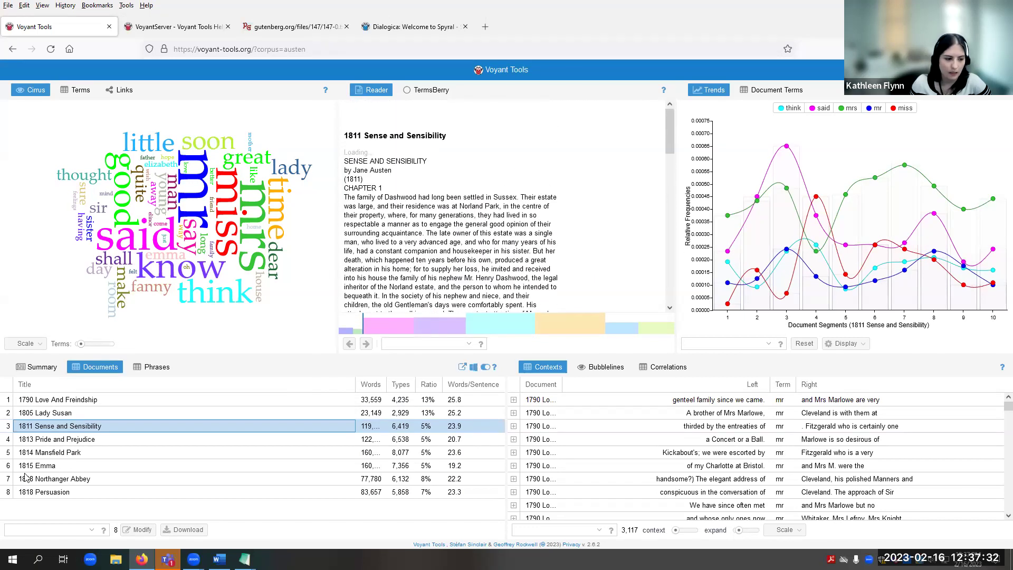
left_click(56, 426)
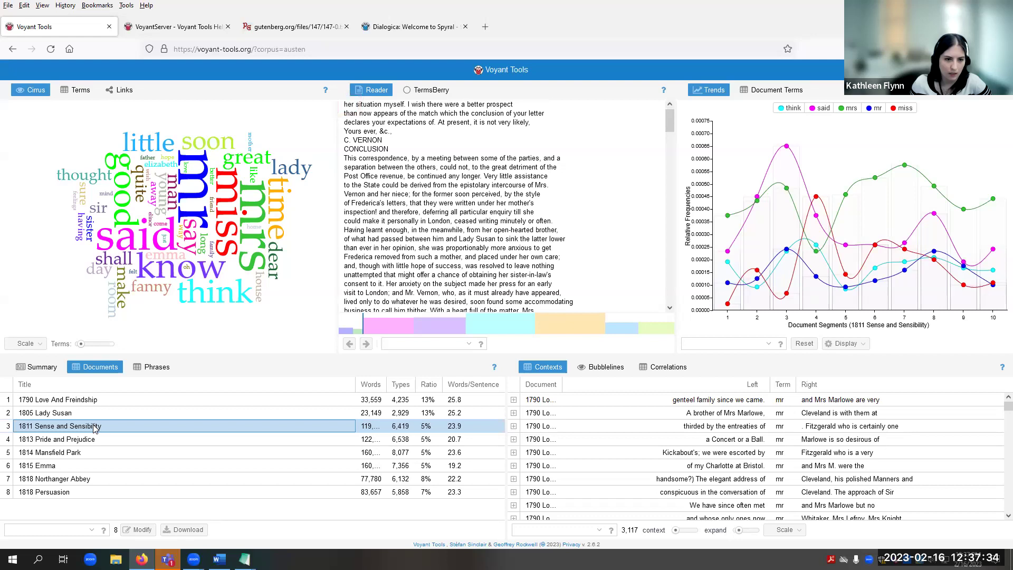
key("Up")
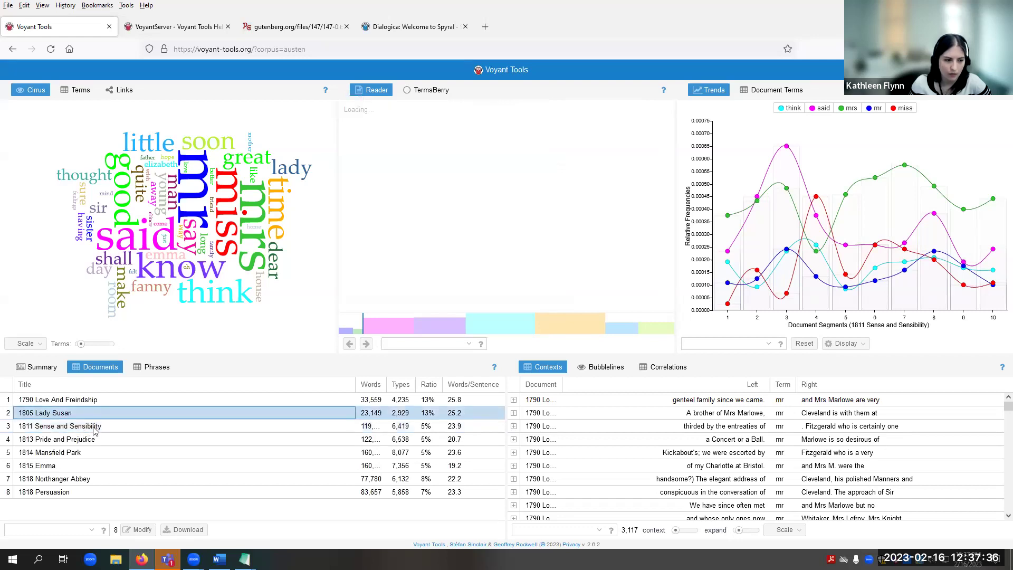
left_click(96, 431)
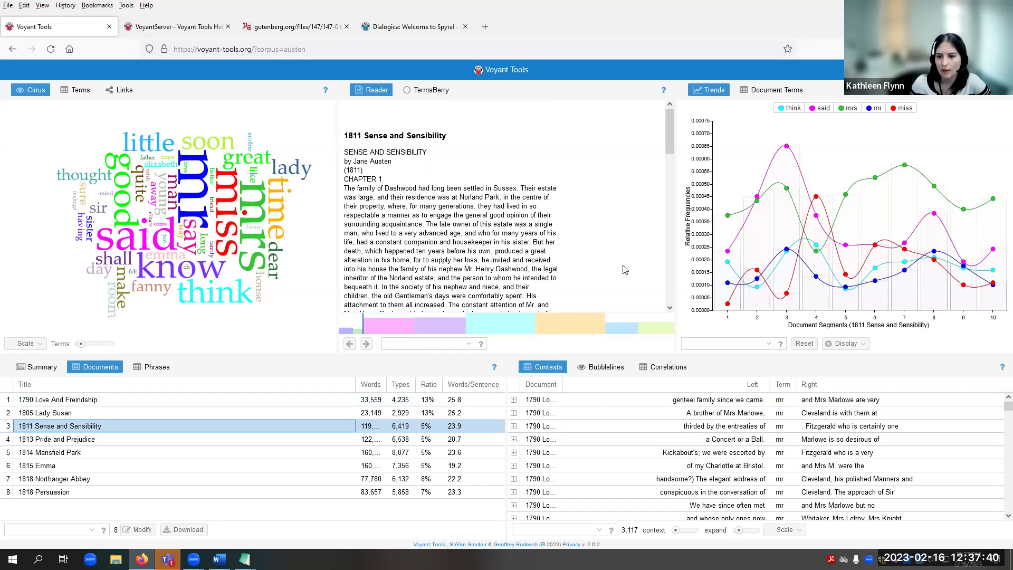
mouse_move(904, 250)
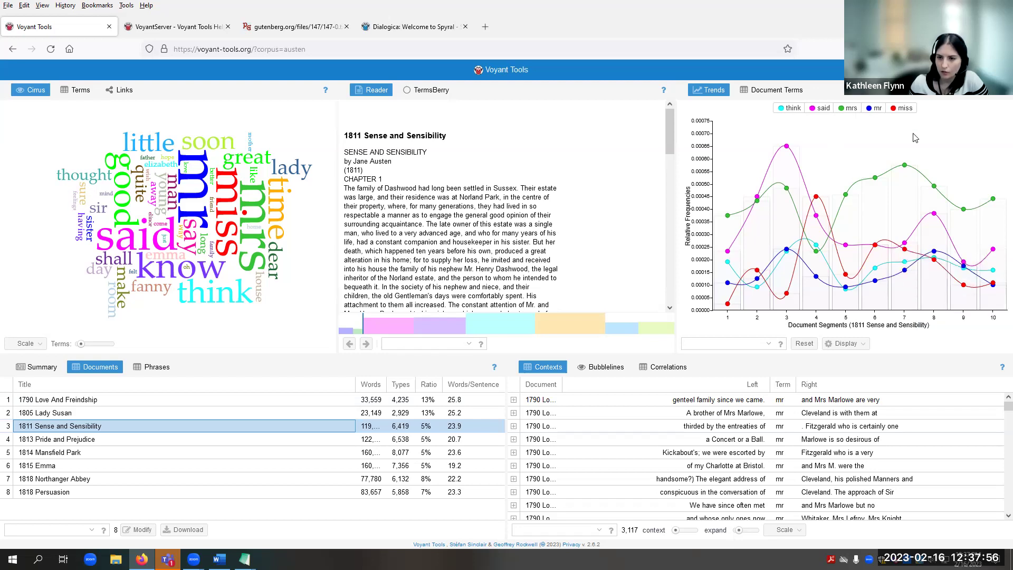
- Reset the Trends graph to the whole corpus and compare the term frequencies across the documents from 1790 to 1818
left_click(811, 349)
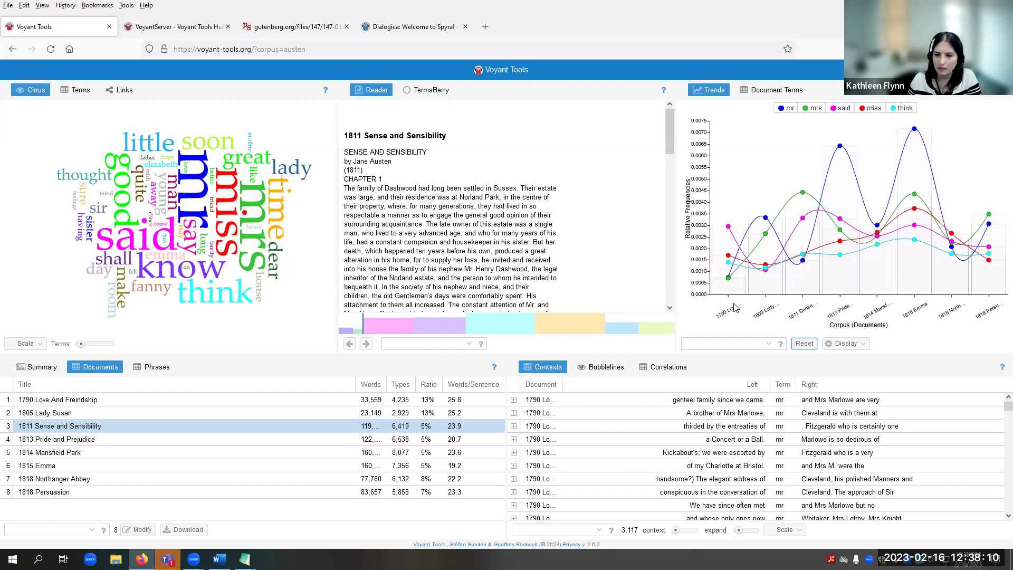
mouse_move(735, 274)
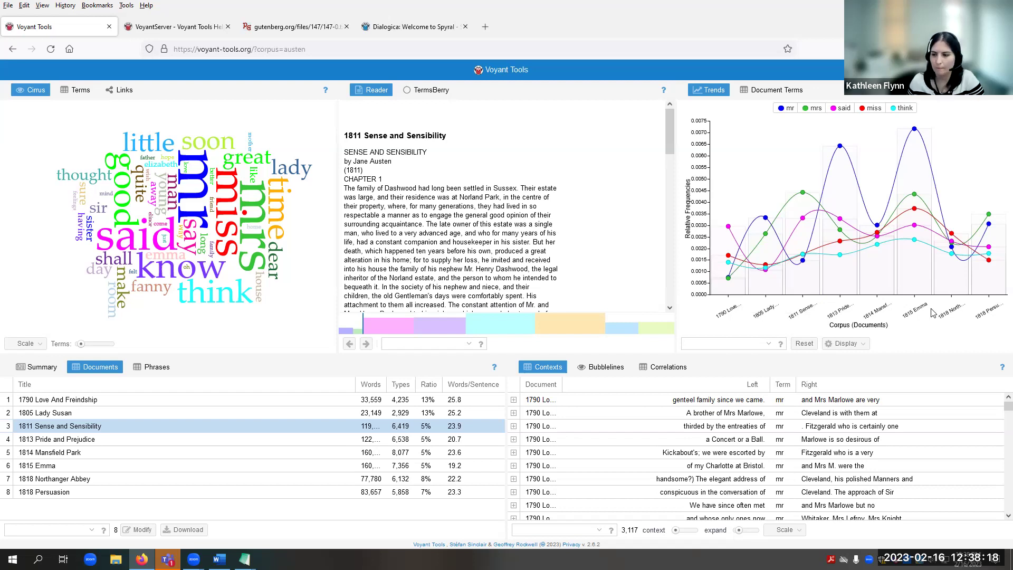
mouse_move(989, 298)
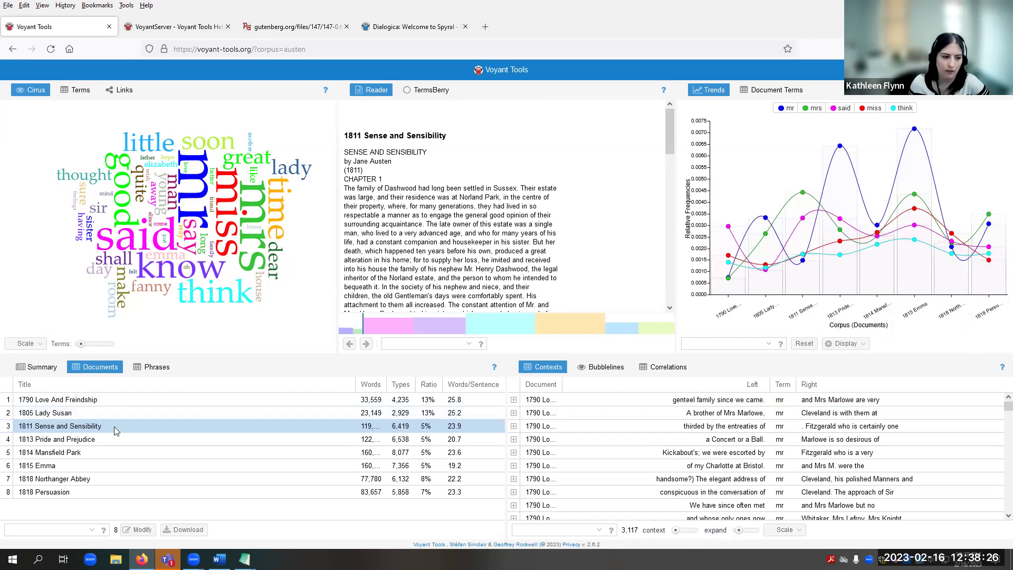
- Show 1813 Pride and Prejudice in the Reader, and reset the Trends graph to the whole corpus
left_click(102, 442)
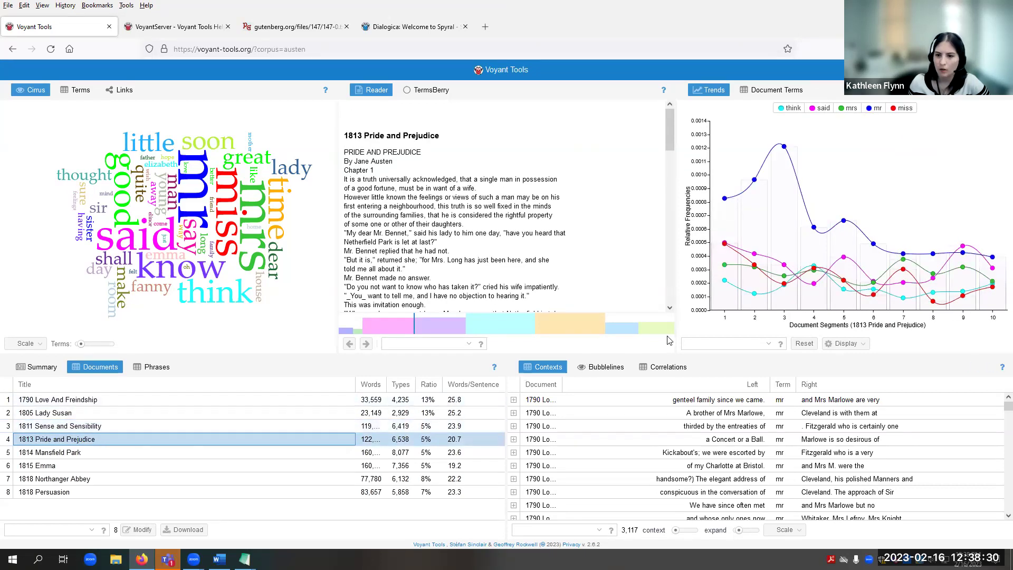
left_click(814, 347)
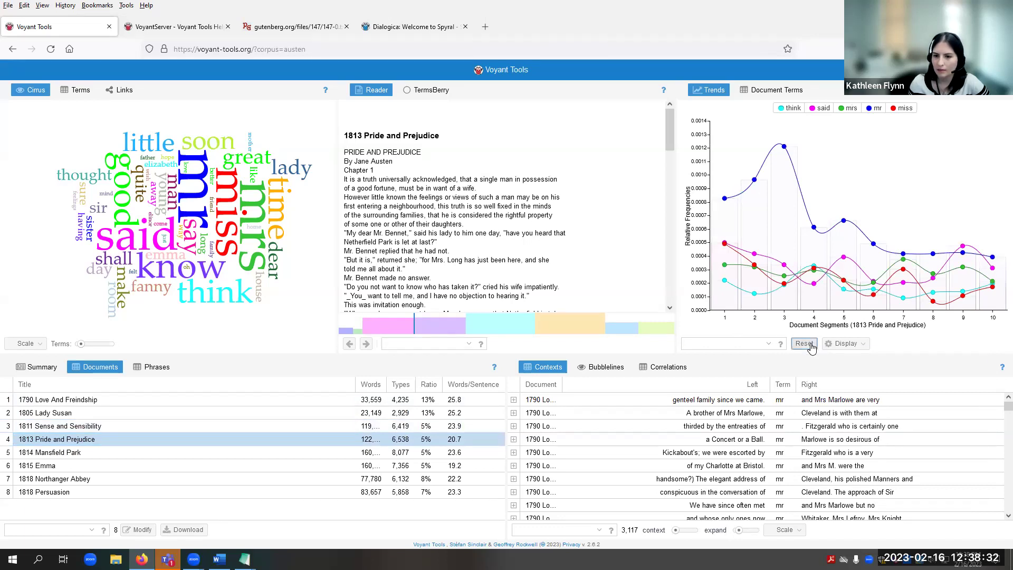
- Drill down from the "mr" point of 1813 Pride and Prejudice on the Trends graph to that document's segments
mouse_move(844, 244)
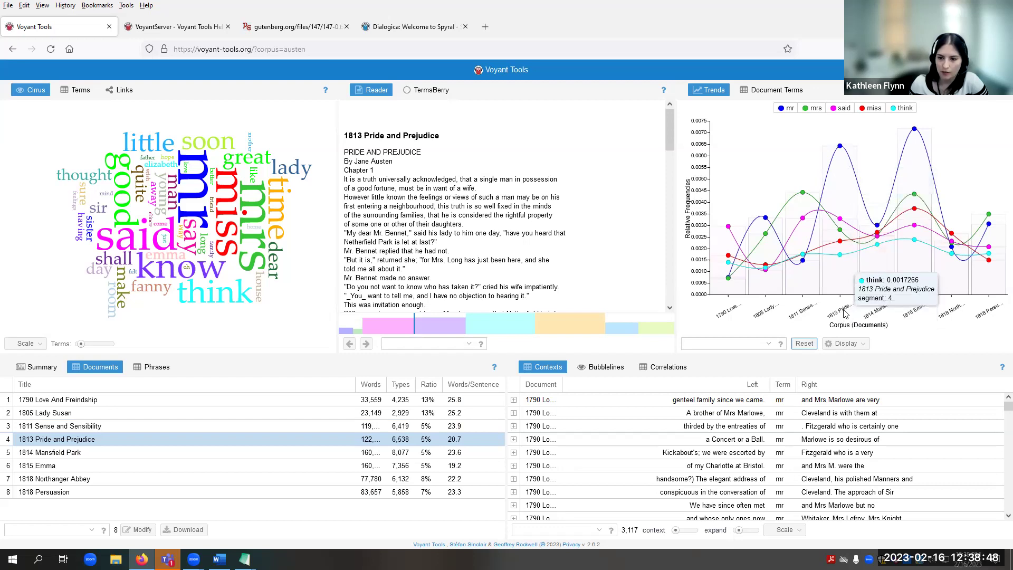
left_click(840, 147)
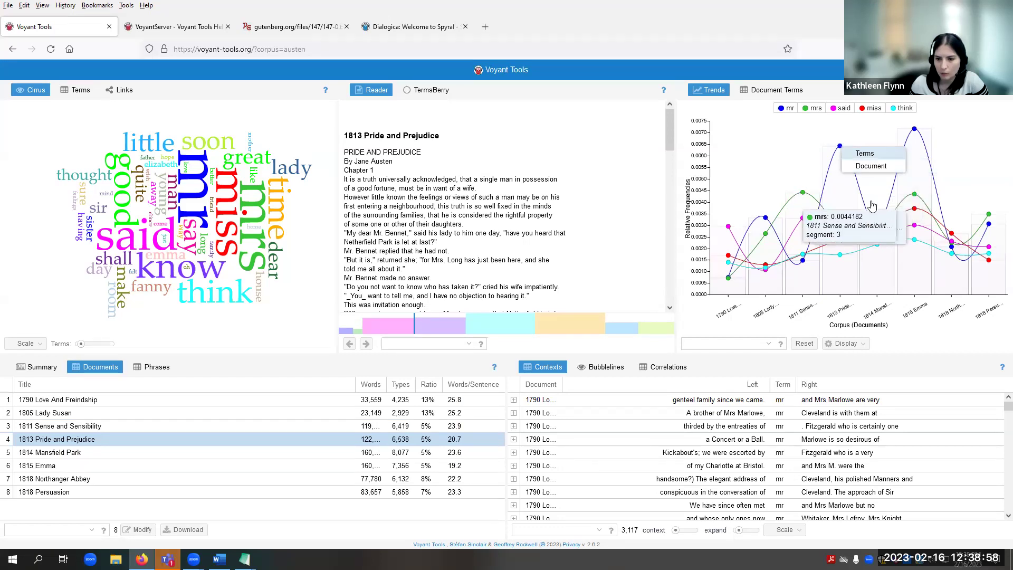
left_click(880, 168)
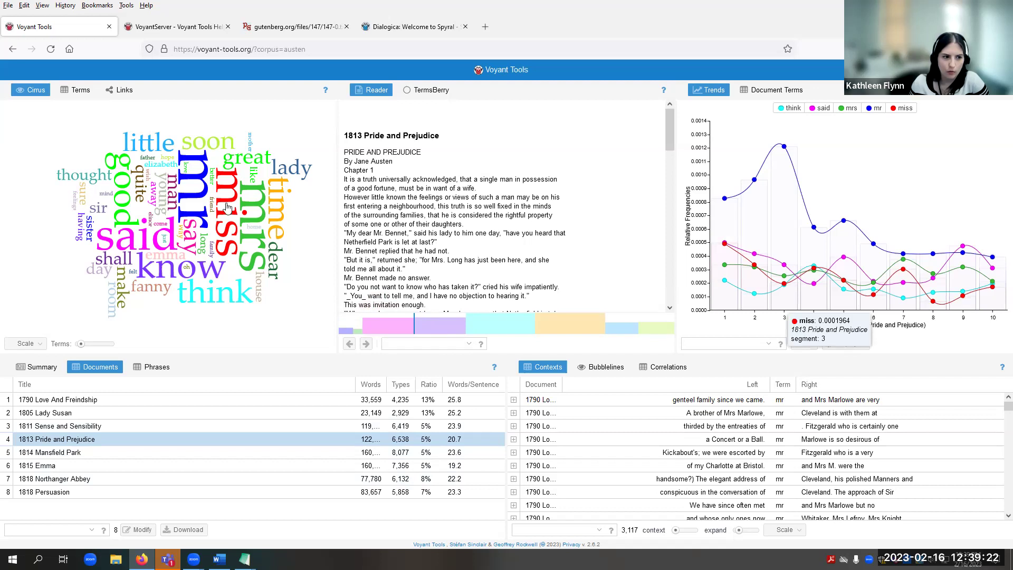
- Limit the Cirrus word cloud to the document 1811 Sense and Sensibility
left_click(35, 346)
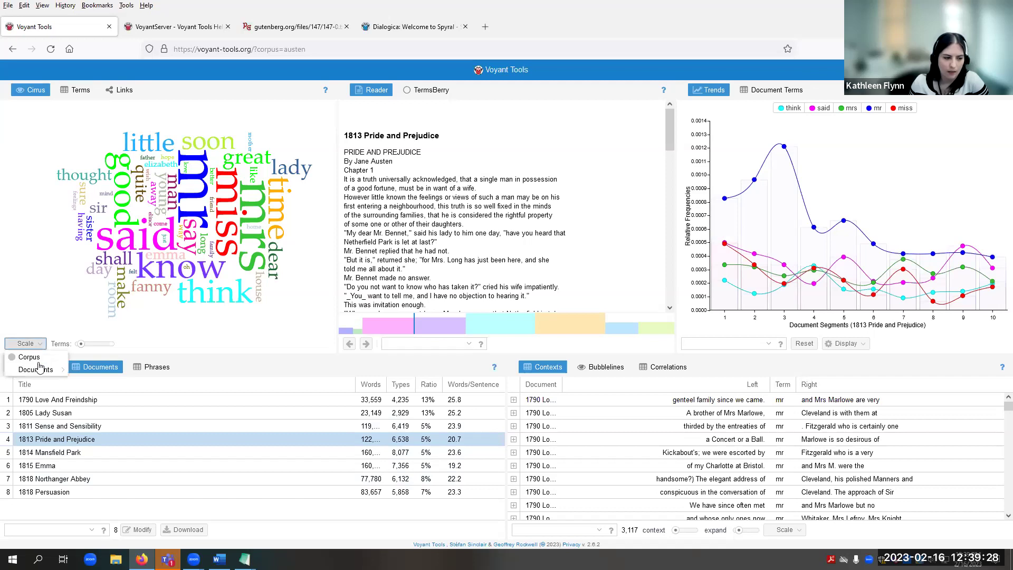
mouse_move(37, 369)
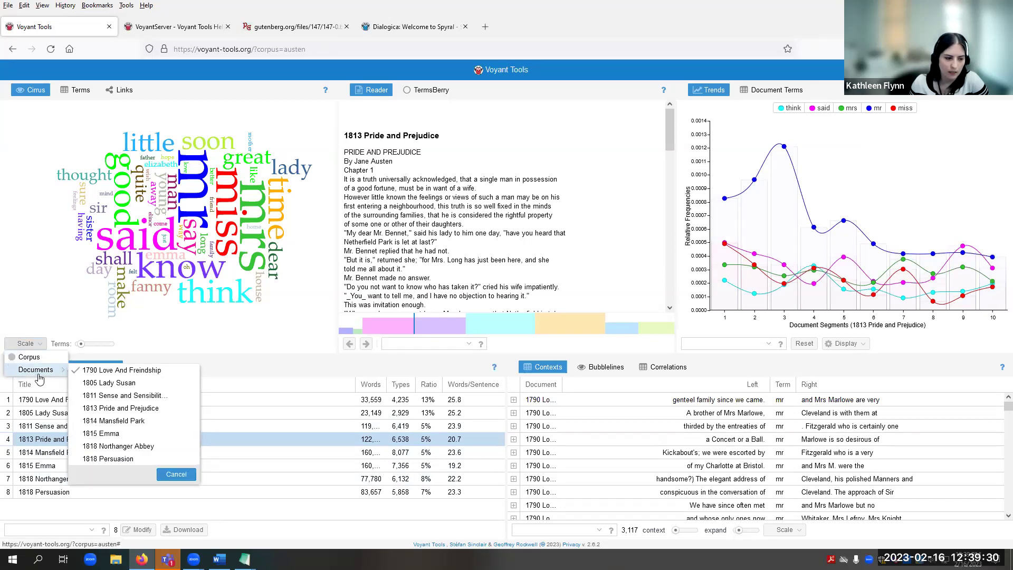
left_click(118, 401)
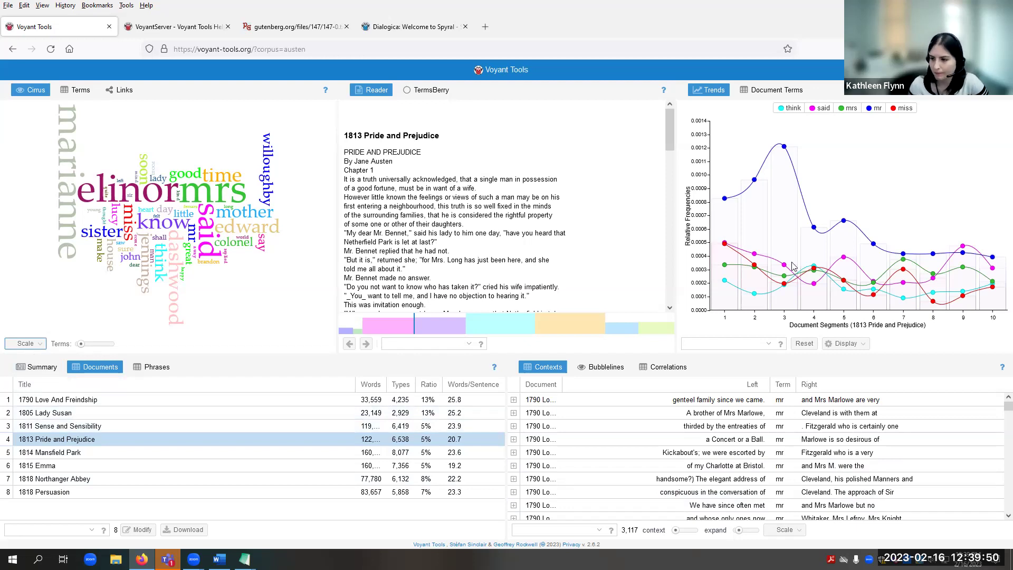
- Replace the Trends graph with the Document Terms table and scale it to all documents in the corpus
mouse_move(993, 257)
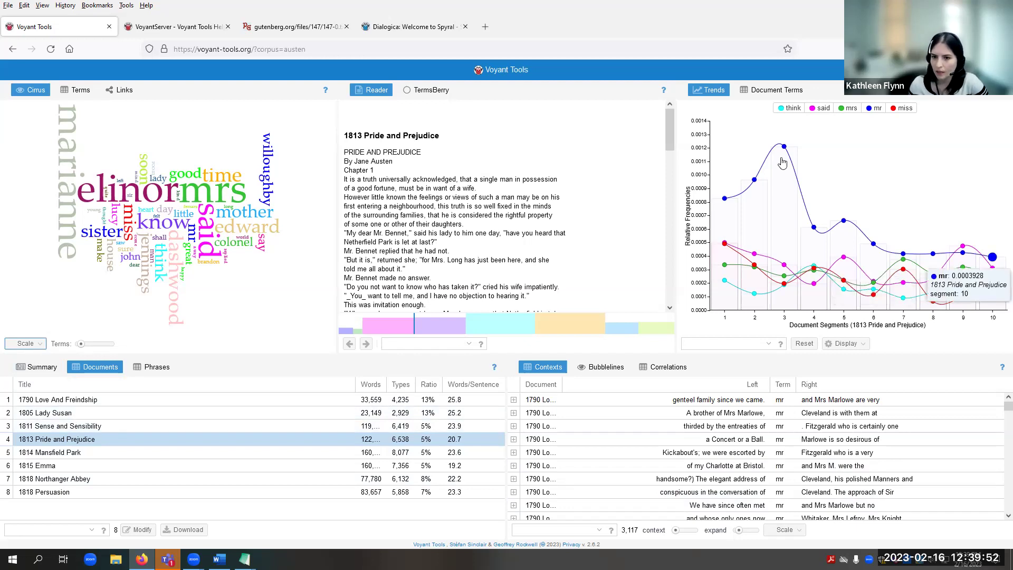
mouse_move(782, 162)
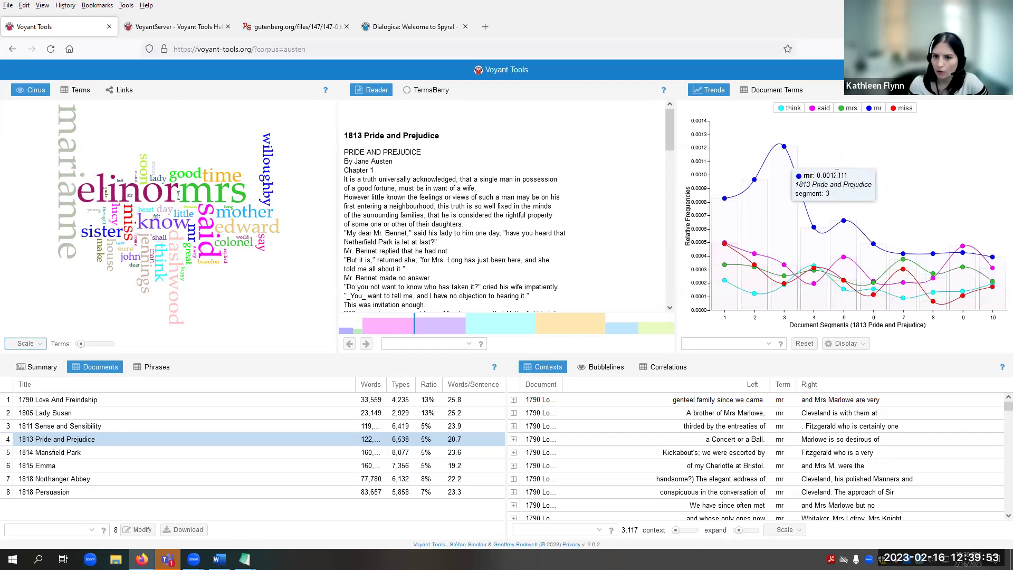
left_click(792, 91)
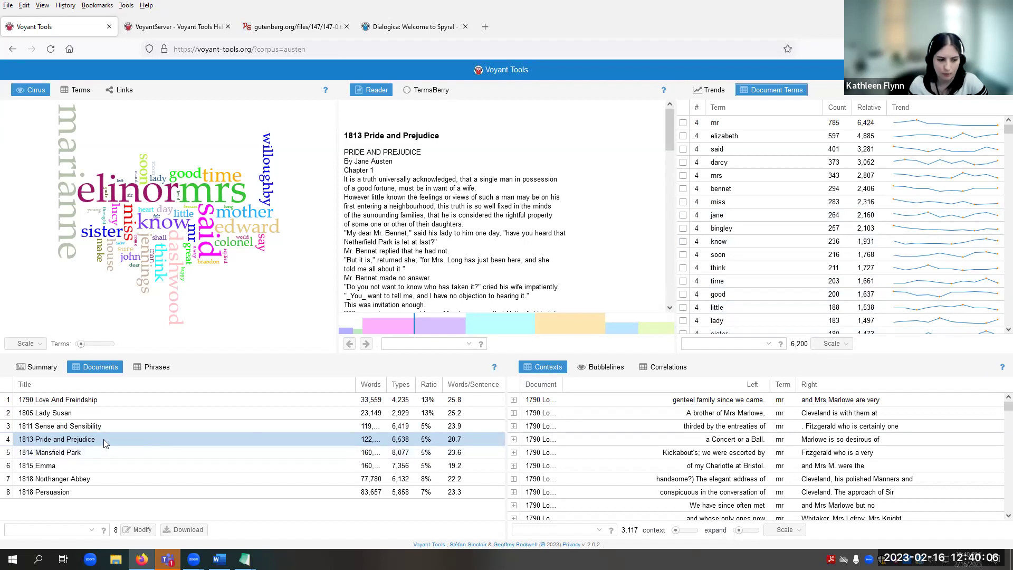
left_click(832, 344)
mouse_move(847, 370)
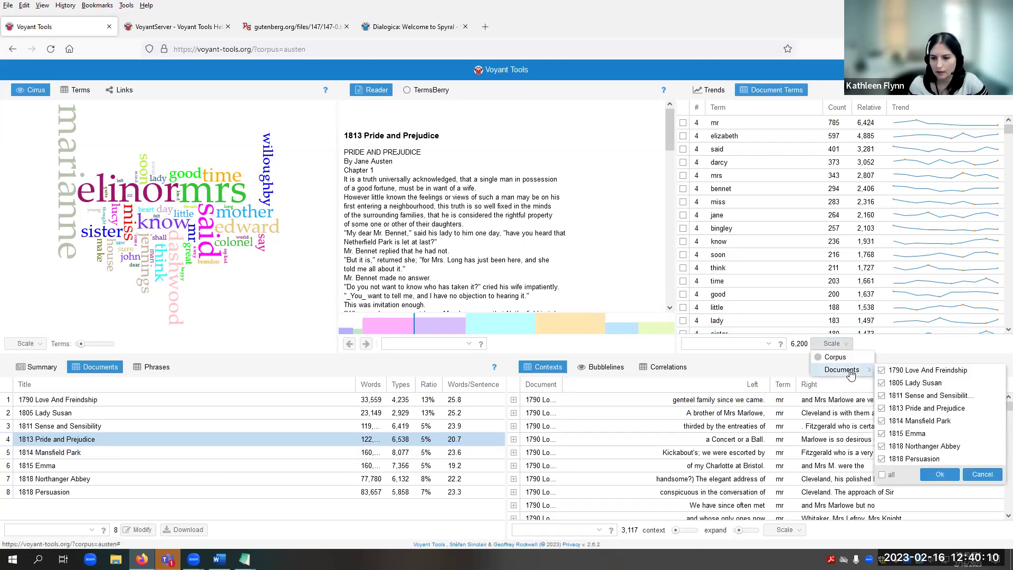
left_click(883, 476)
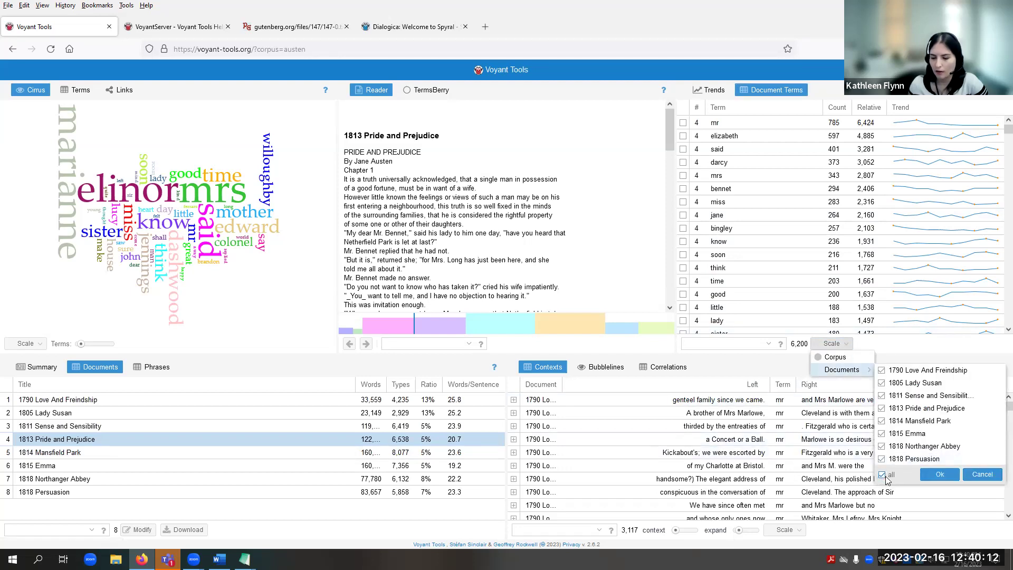
left_click(950, 475)
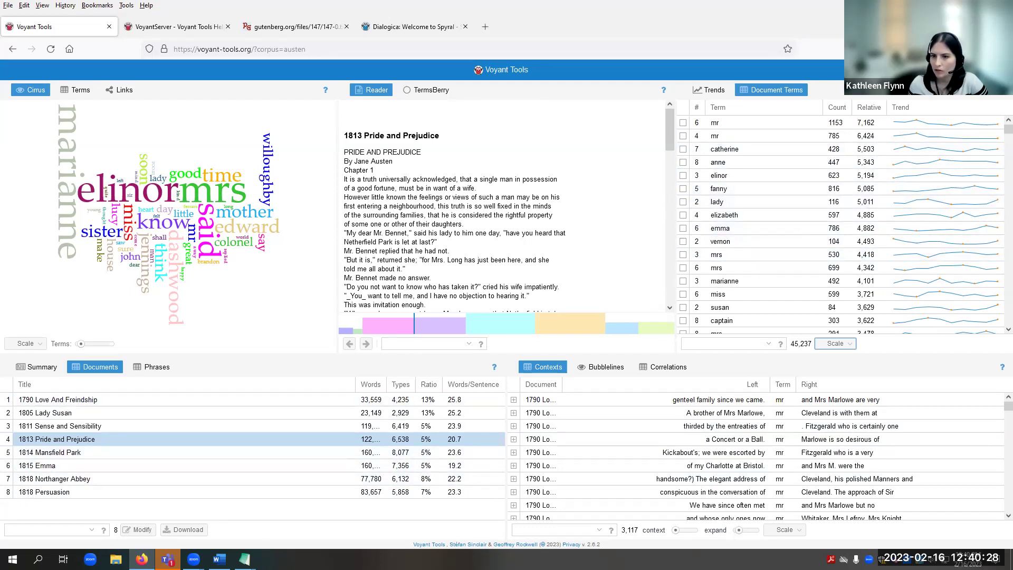
- Replace the word cloud with the corpus Terms list, and check which columns the Document Terms table offers
left_click(79, 91)
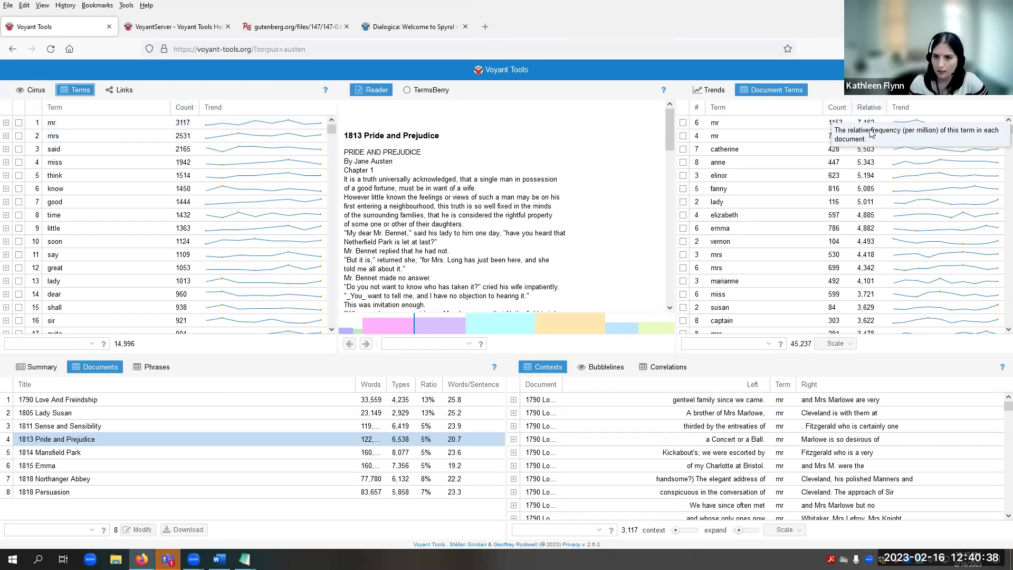
mouse_move(898, 123)
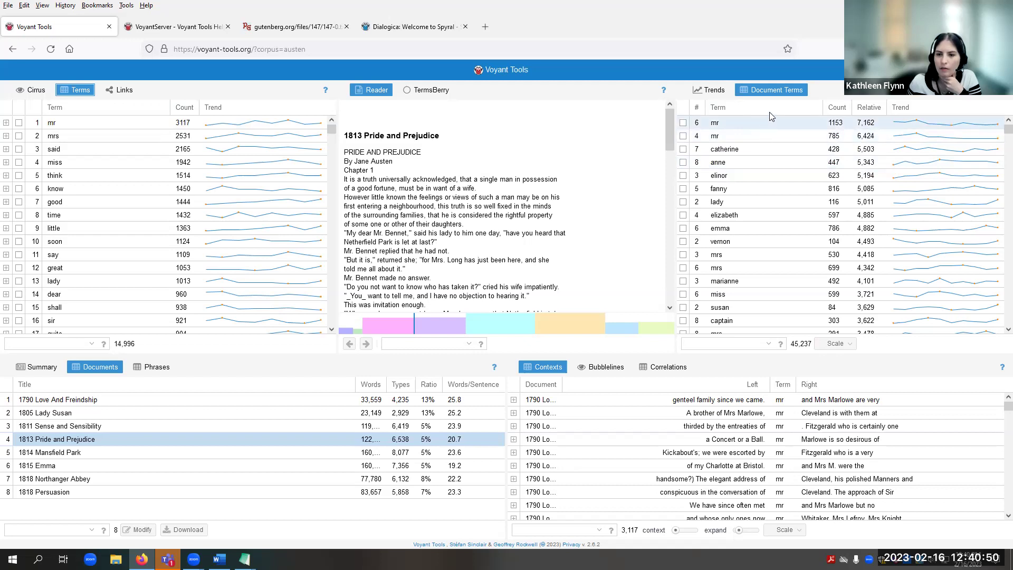
left_click(847, 111)
mouse_move(873, 152)
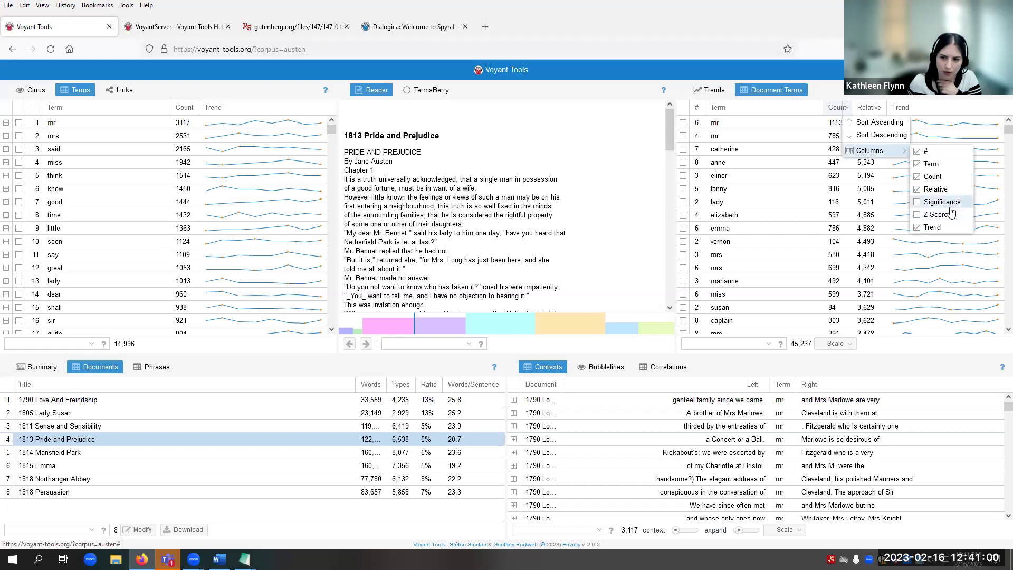
left_click(943, 95)
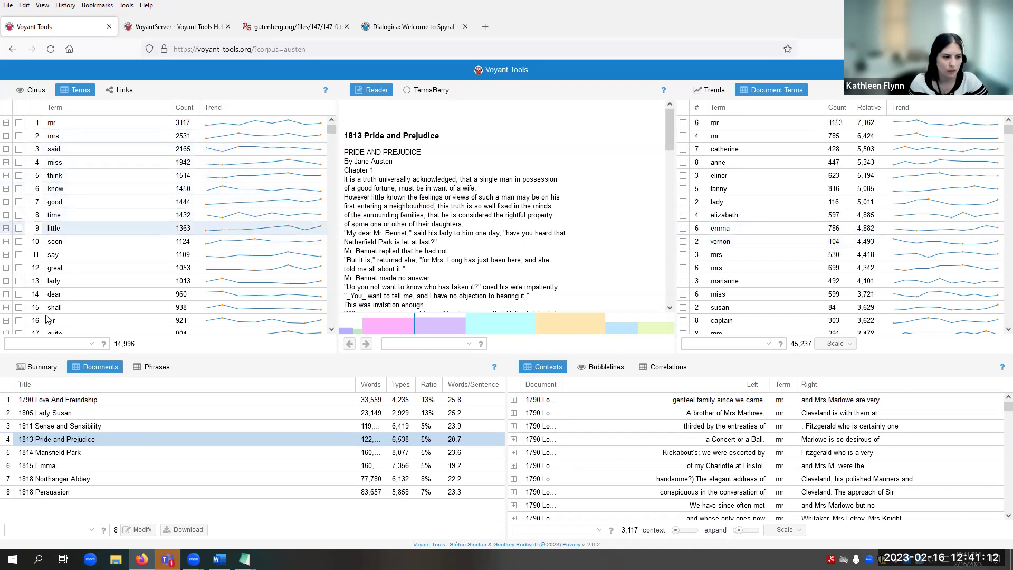
left_click(47, 342)
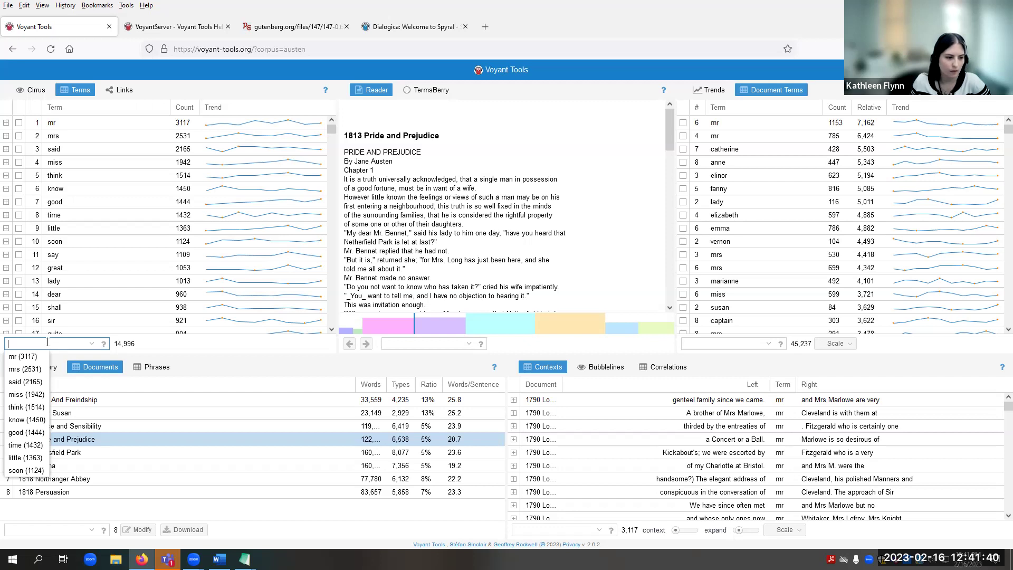
mouse_move(105, 346)
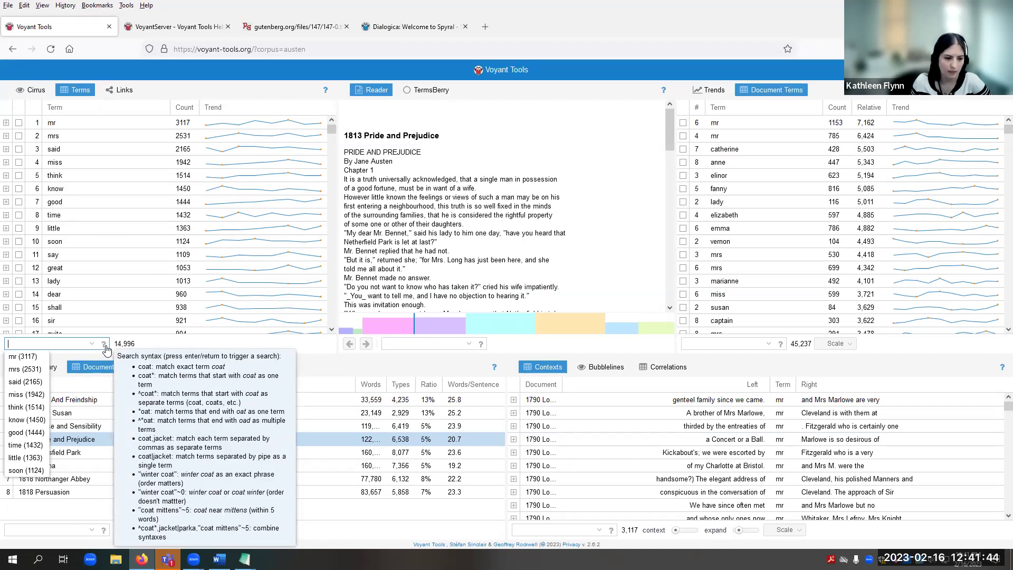
left_click(77, 345)
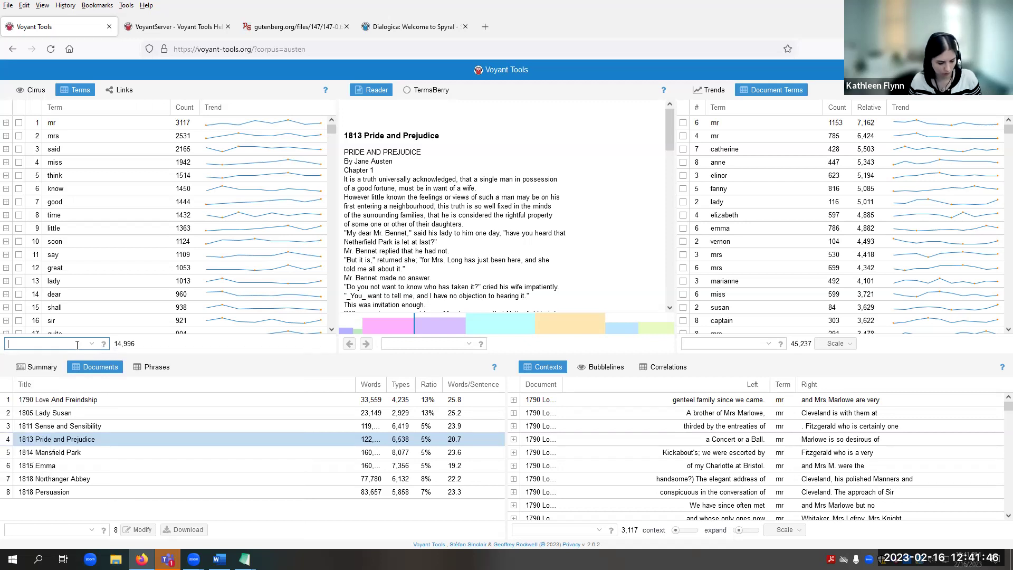
type("@")
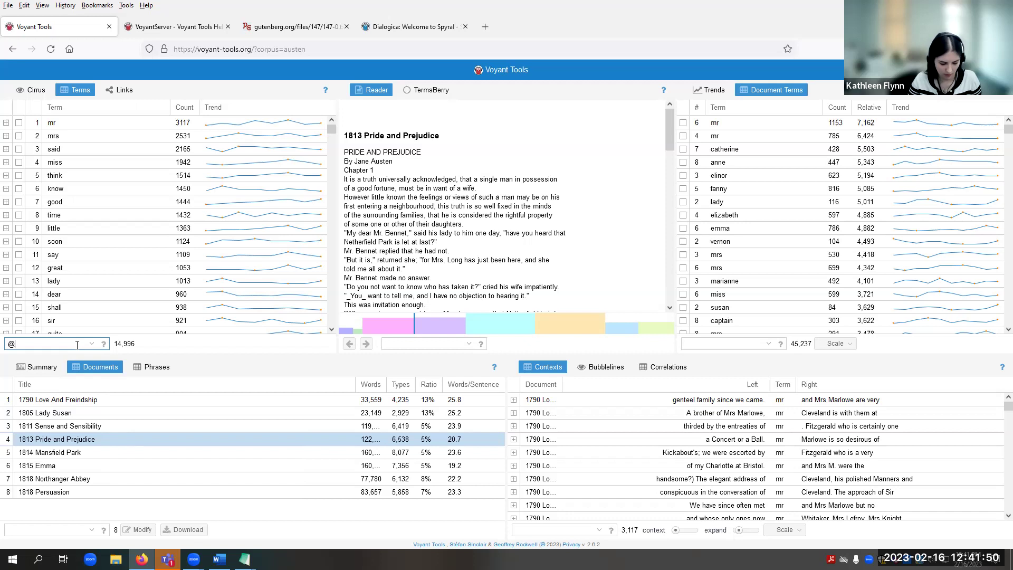
type("positive")
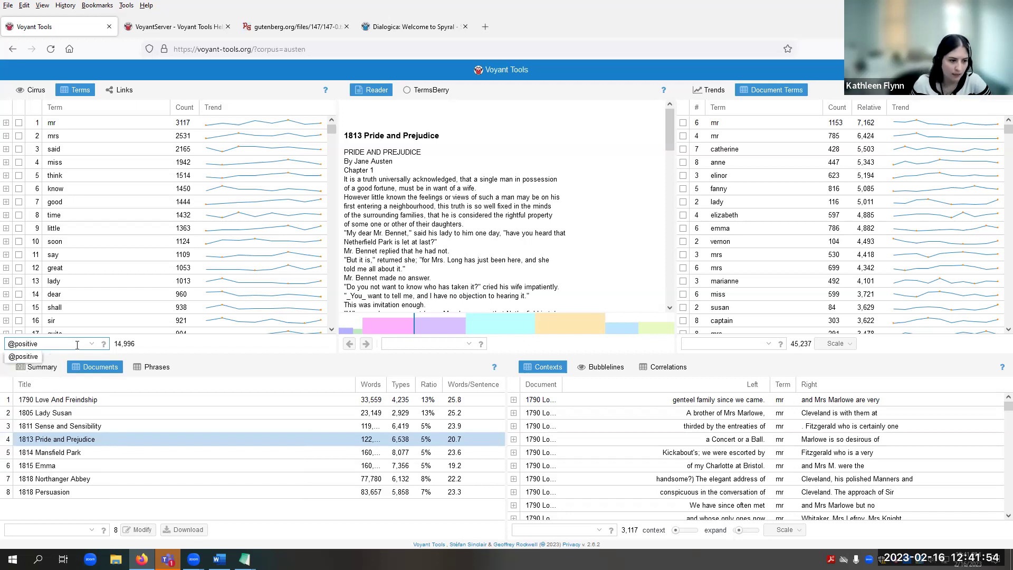
key("Return")
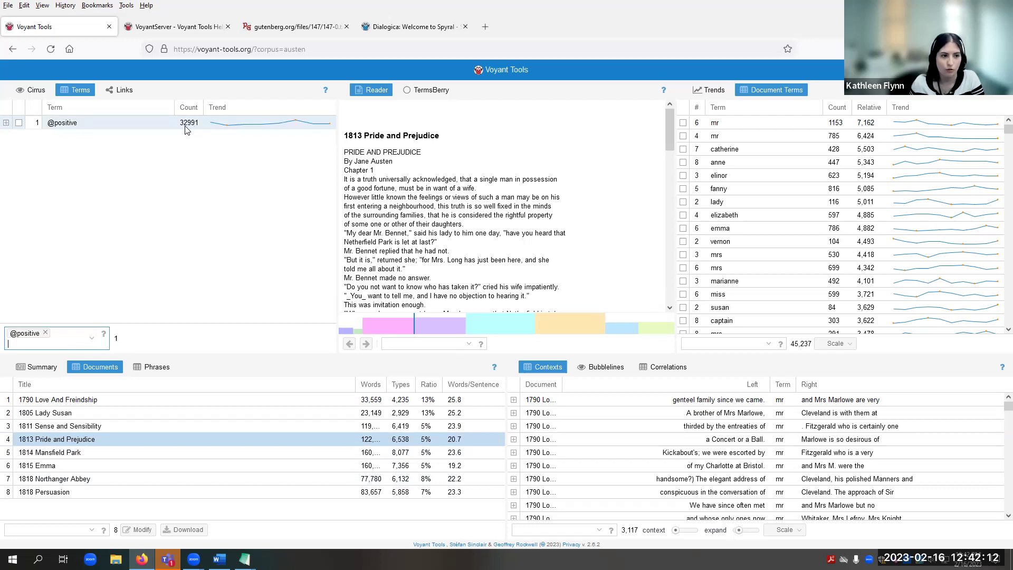
left_click(45, 332)
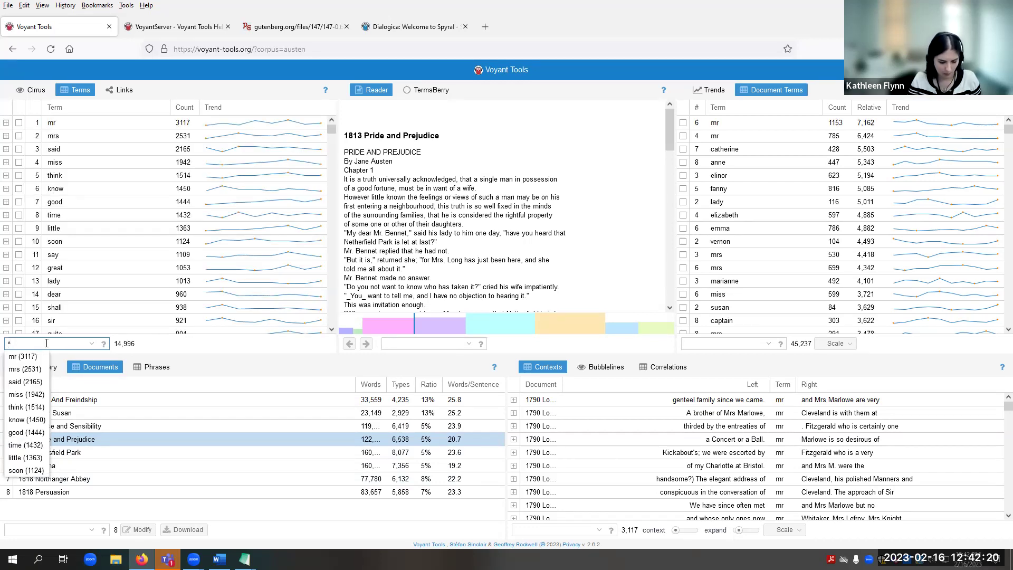
type("@positive")
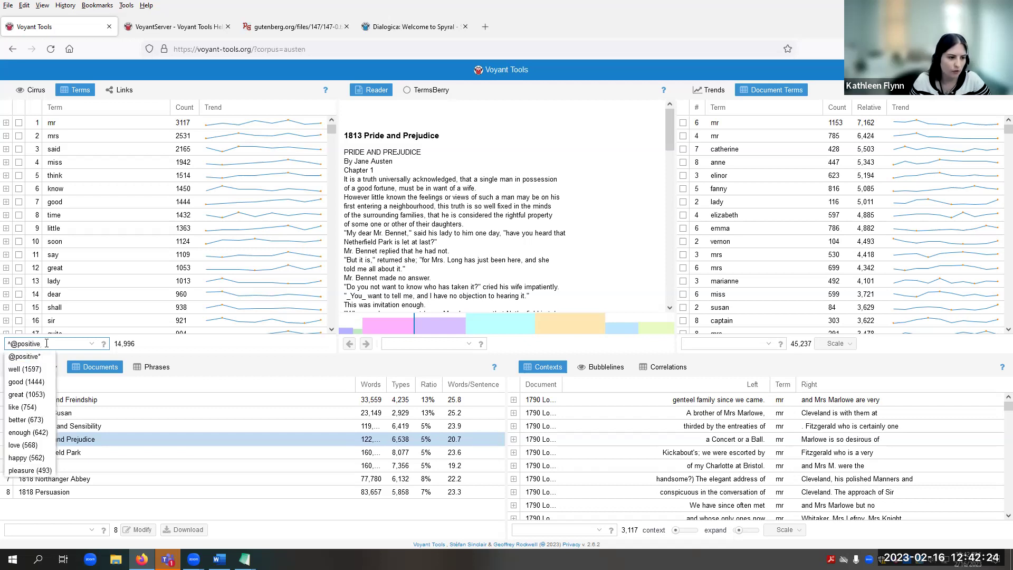
key("Return")
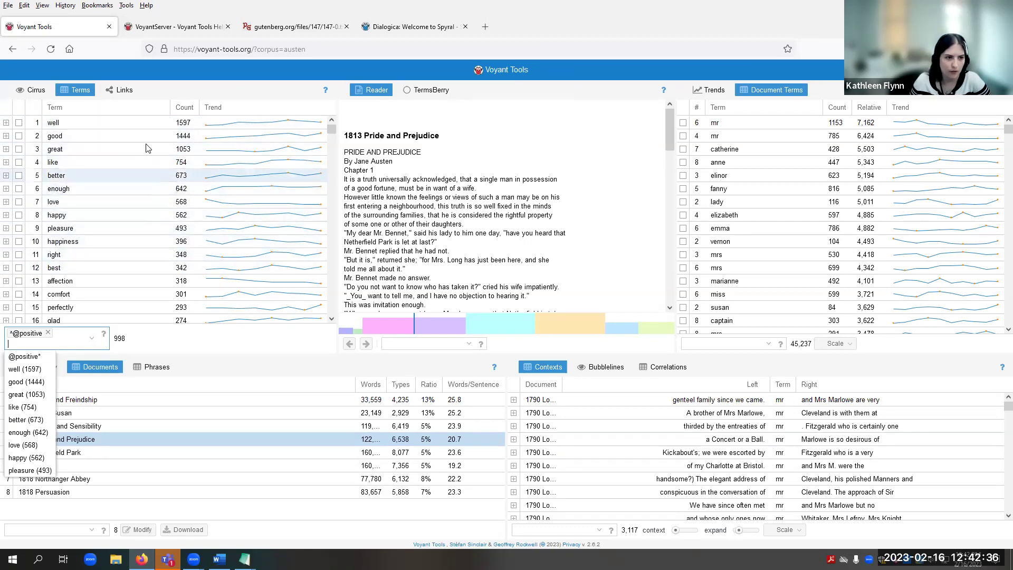
left_click(48, 333)
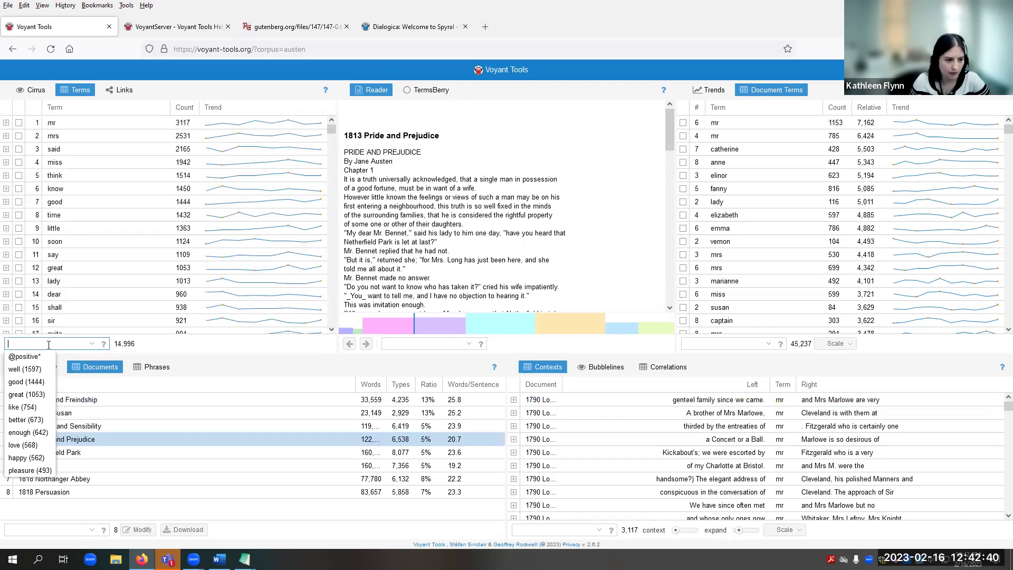
type("@negative")
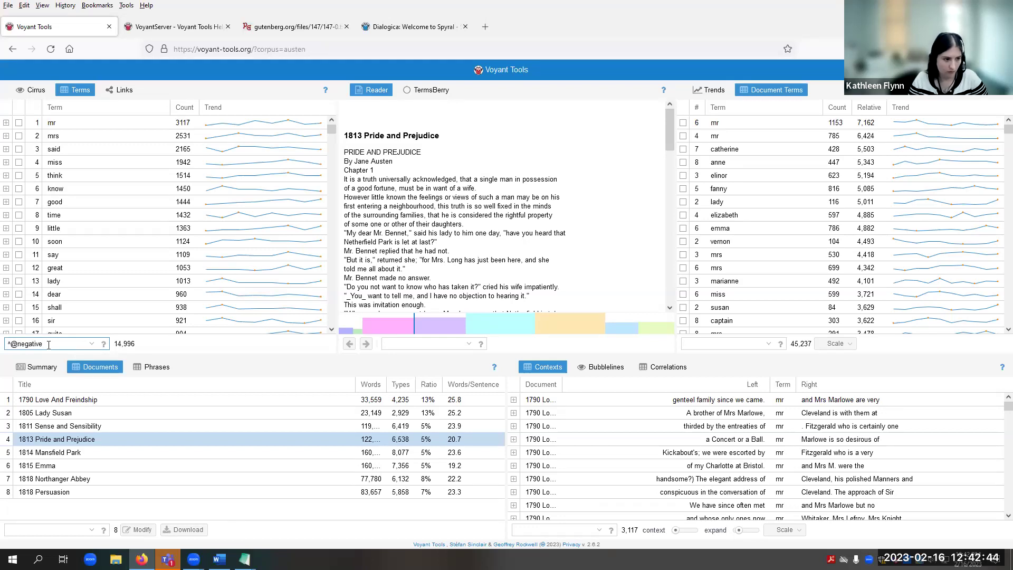
key("Return")
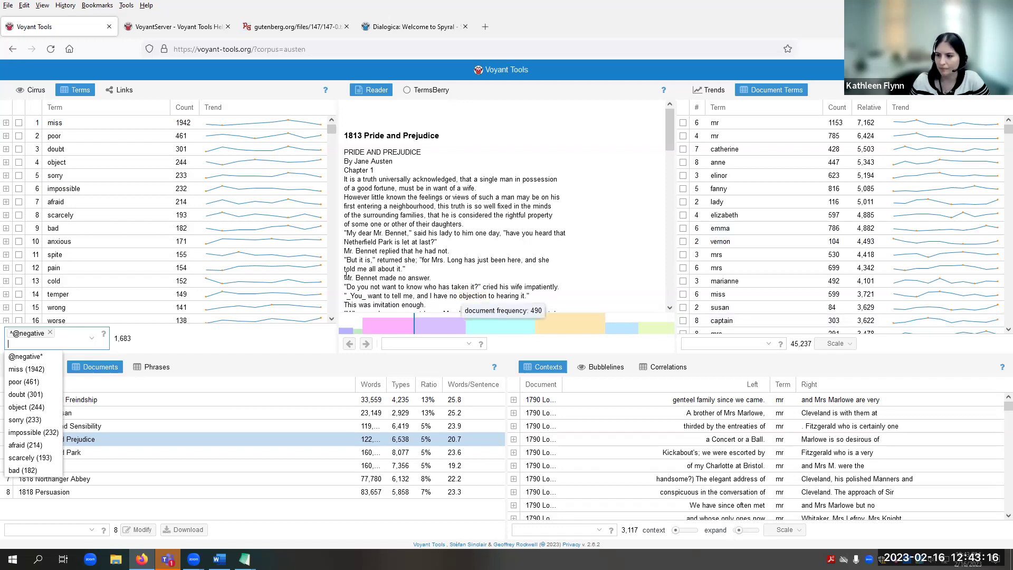
- Examine the positive and negative word lists in the Categories Builder and how a category is added, leaving the categories unchanged
mouse_move(310, 92)
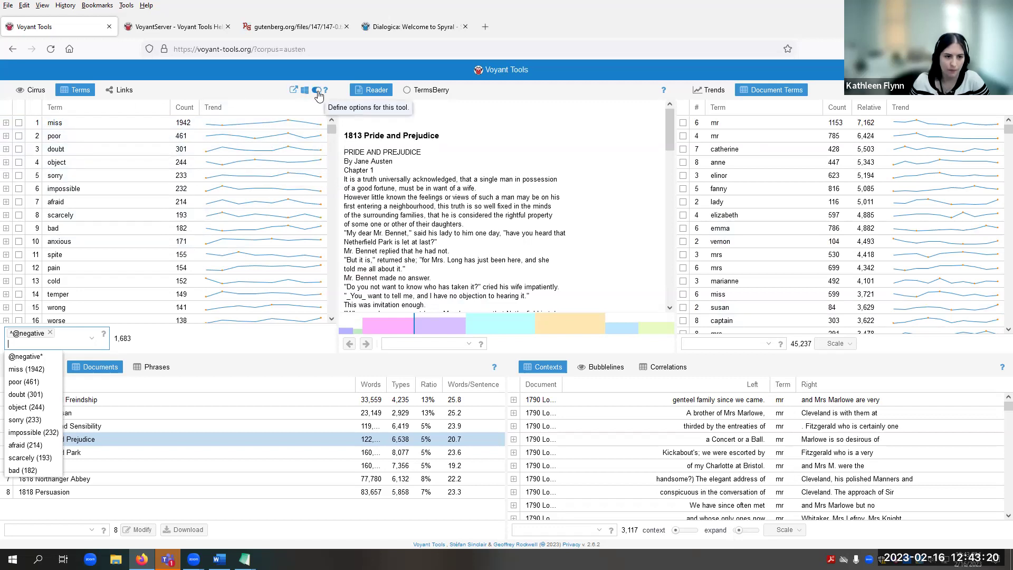
left_click(318, 92)
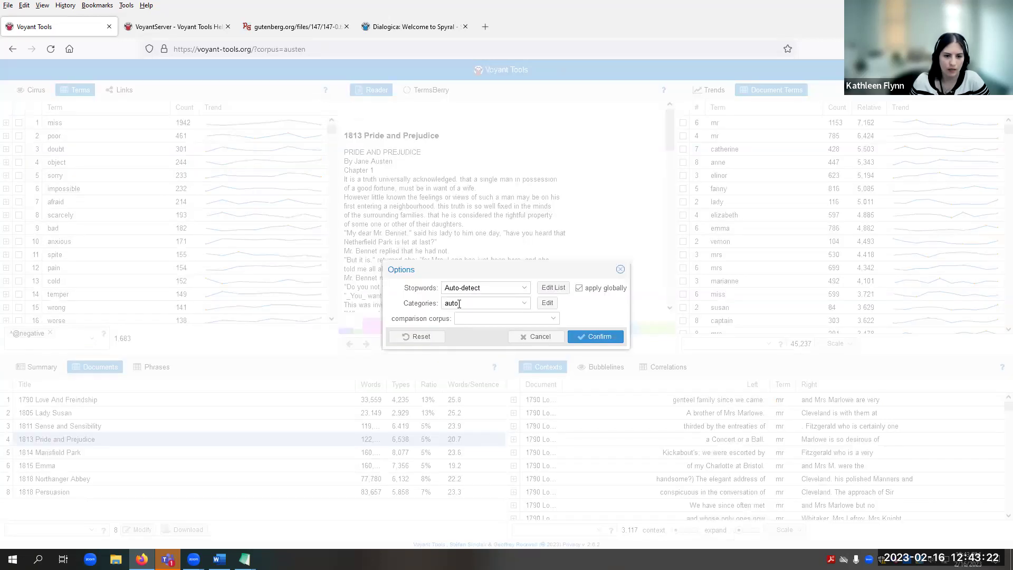
left_click(549, 305)
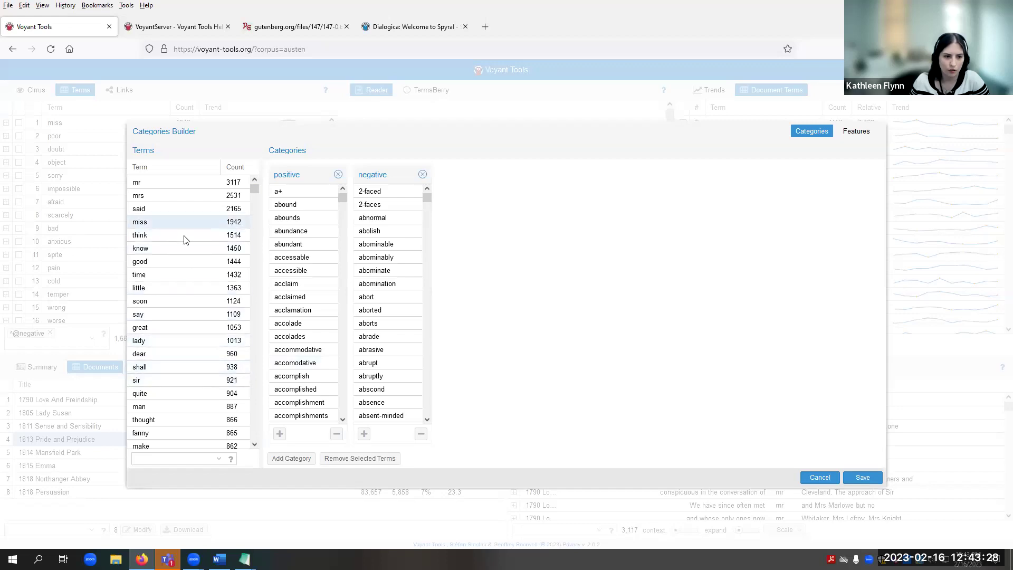
scroll(391, 298, "down", 2)
scroll(391, 301, "up", 3)
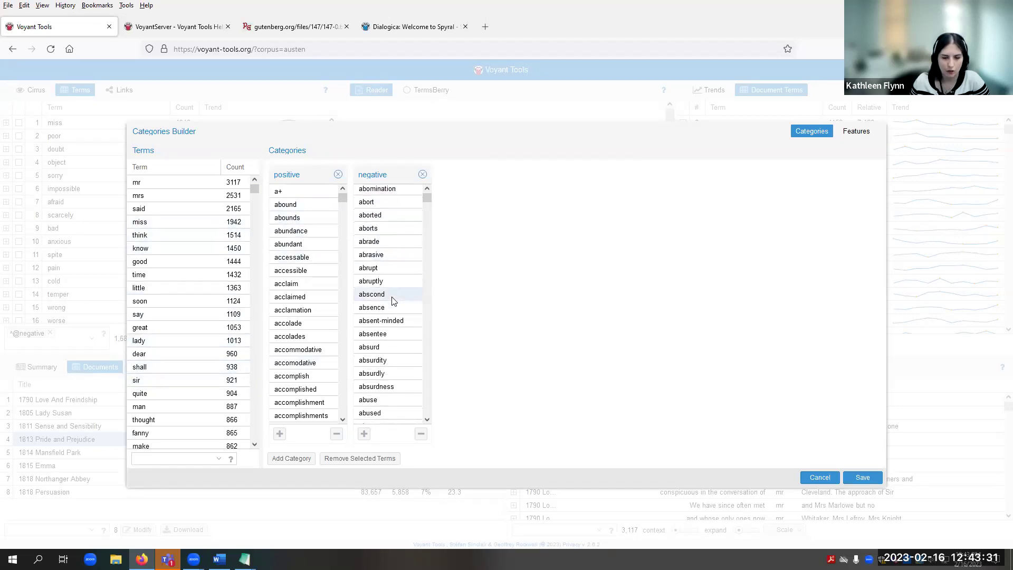
left_click(301, 465)
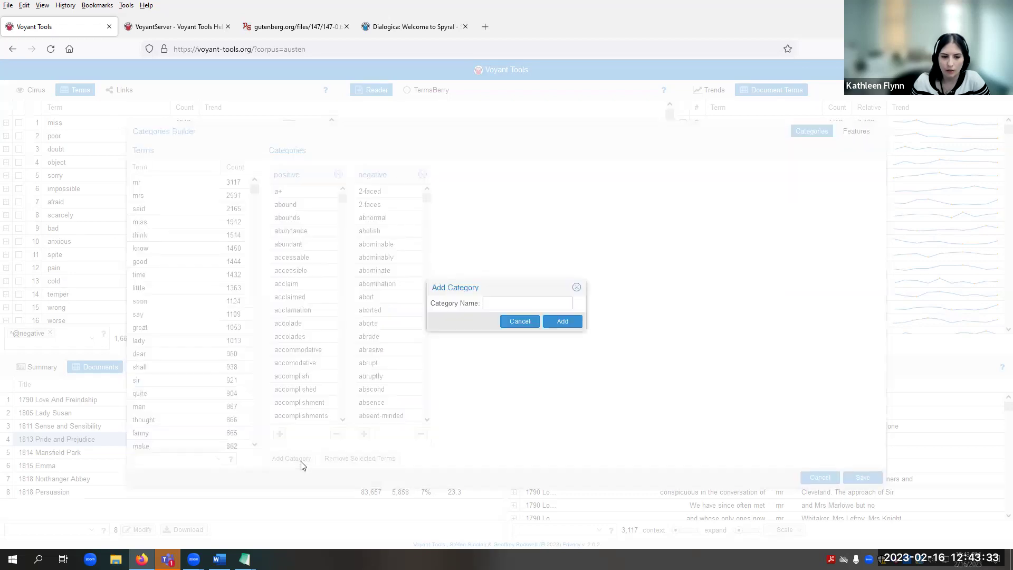
left_click(574, 286)
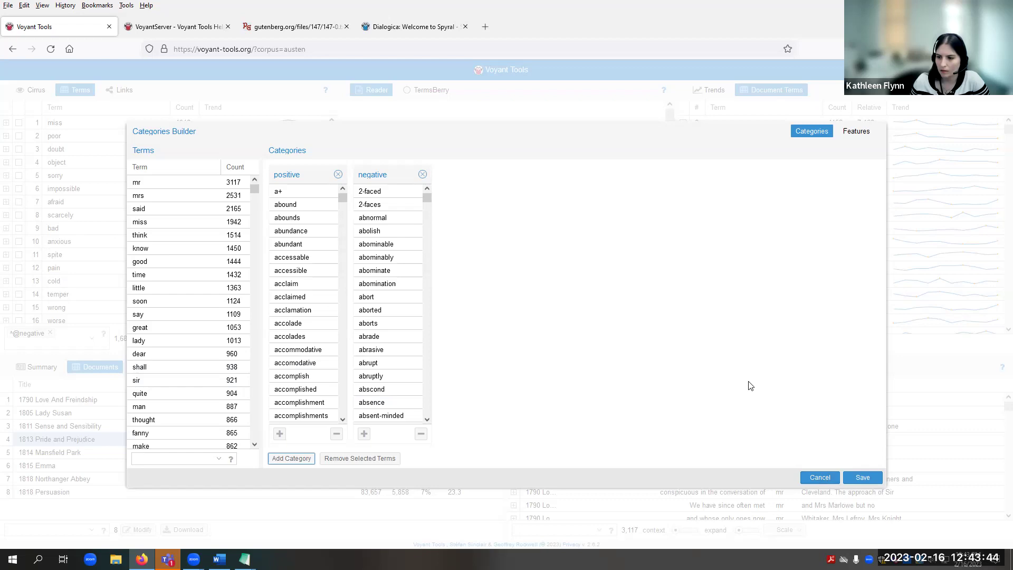
left_click(820, 479)
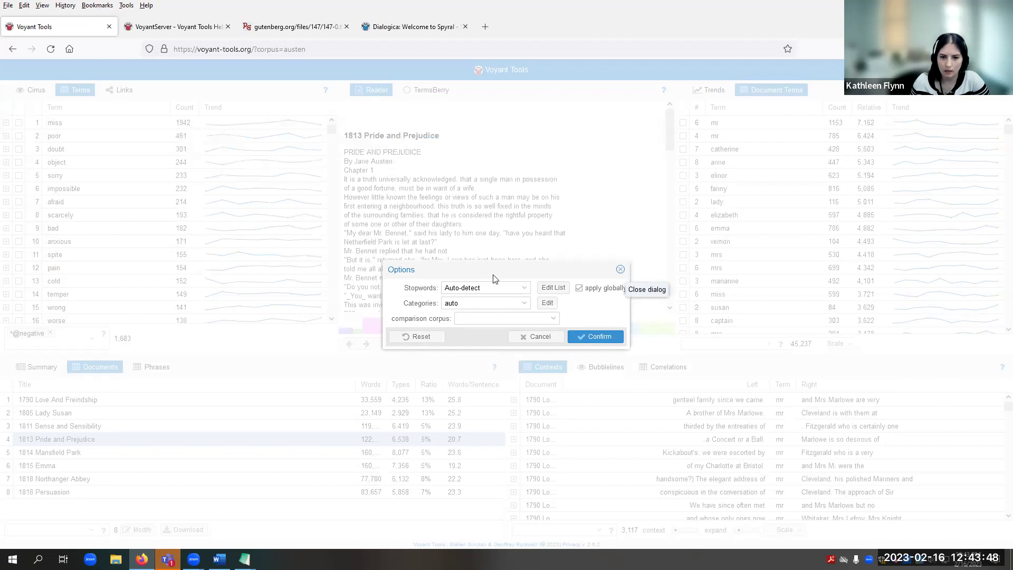
left_click(50, 333)
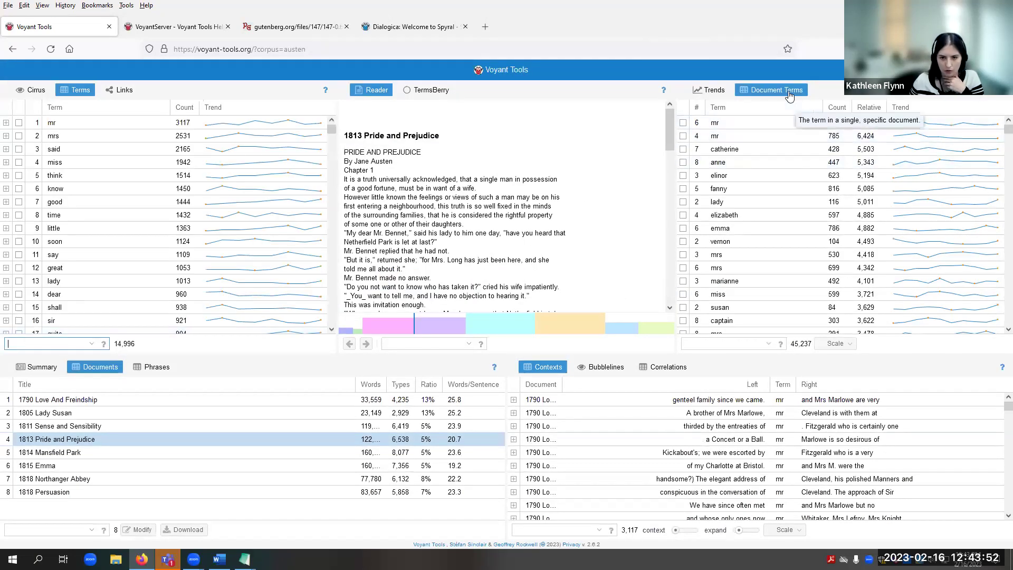
left_click(720, 344)
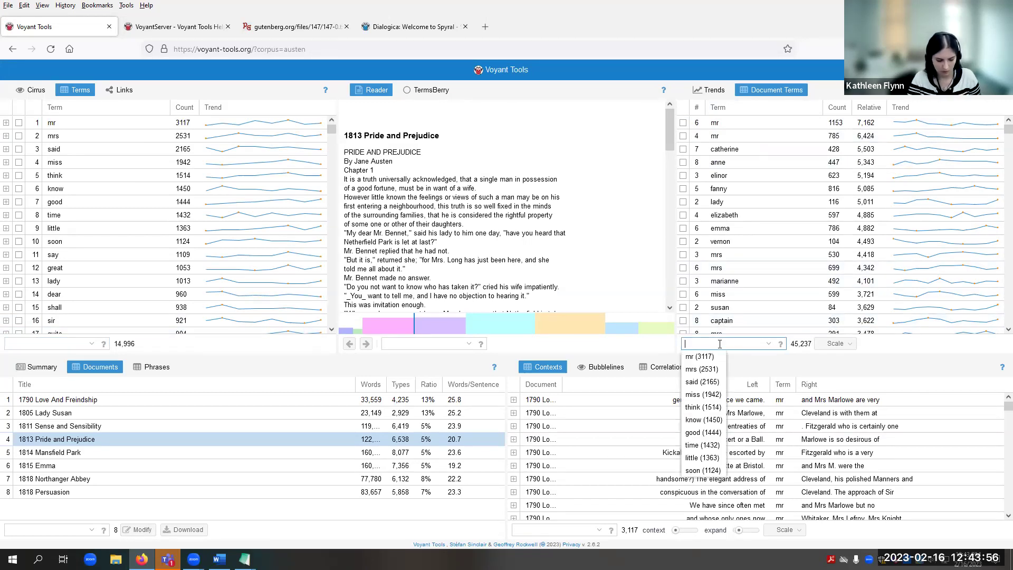
type("^@negative")
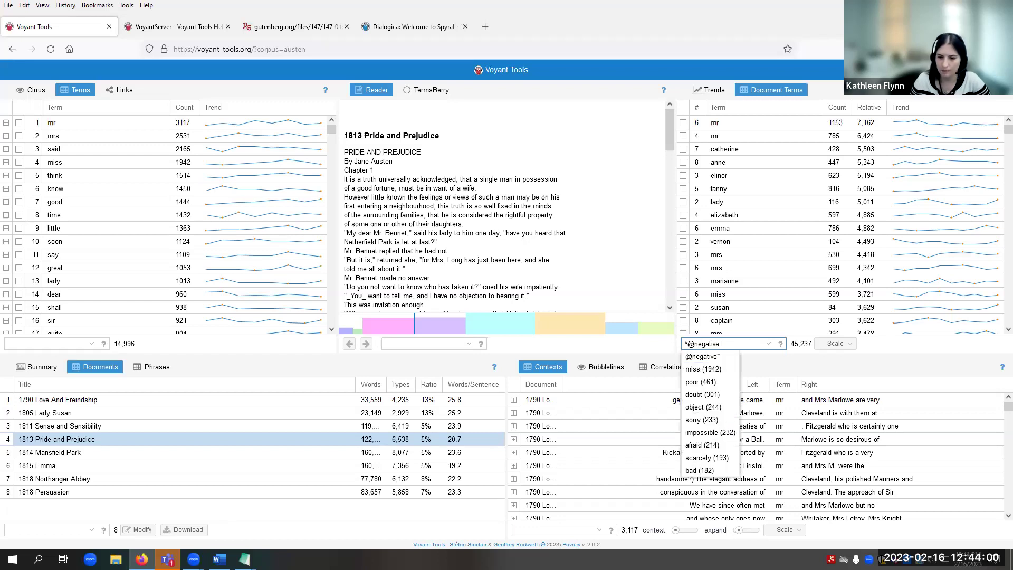
key("Return")
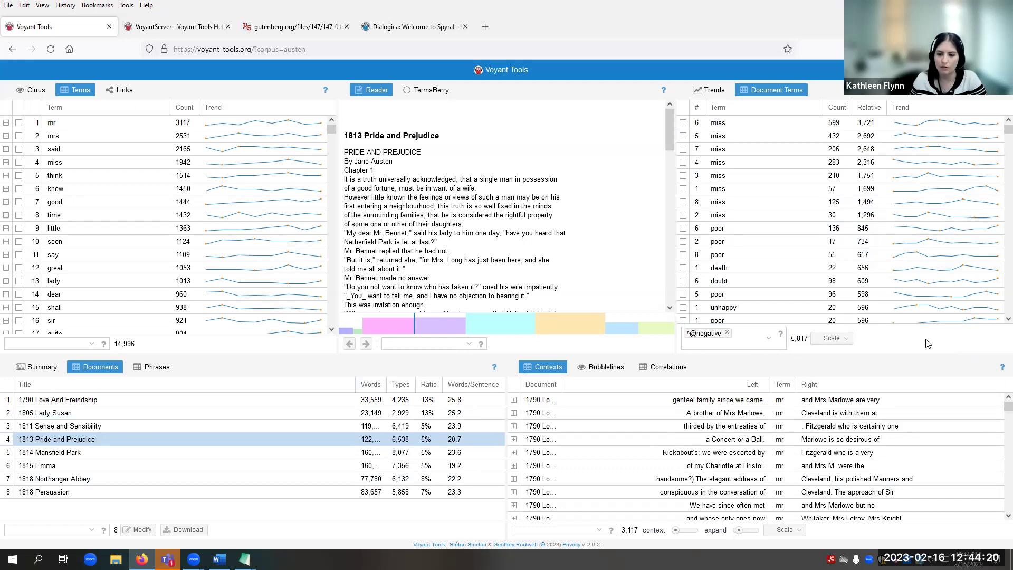
- Show the contexts of "miss" in 1805 Lady Susan from the Document Terms table and read through them
left_click(756, 220)
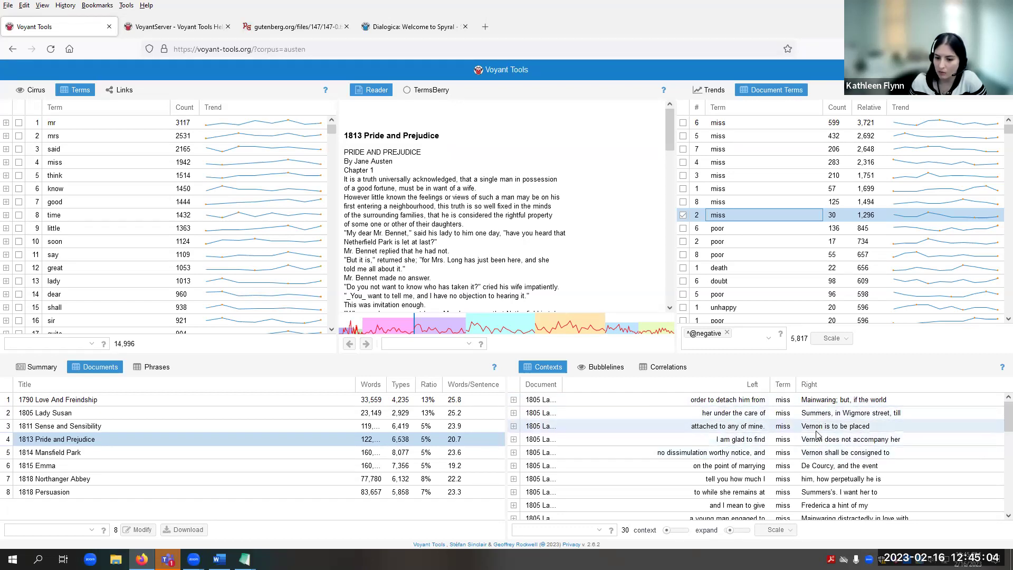
scroll(816, 433, "down", 3)
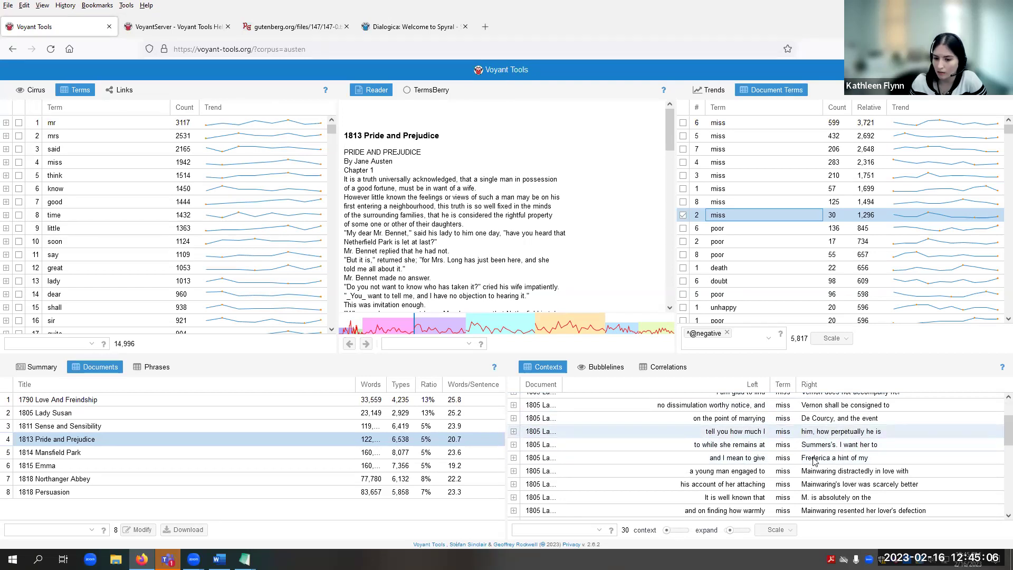
scroll(815, 460, "down", 6)
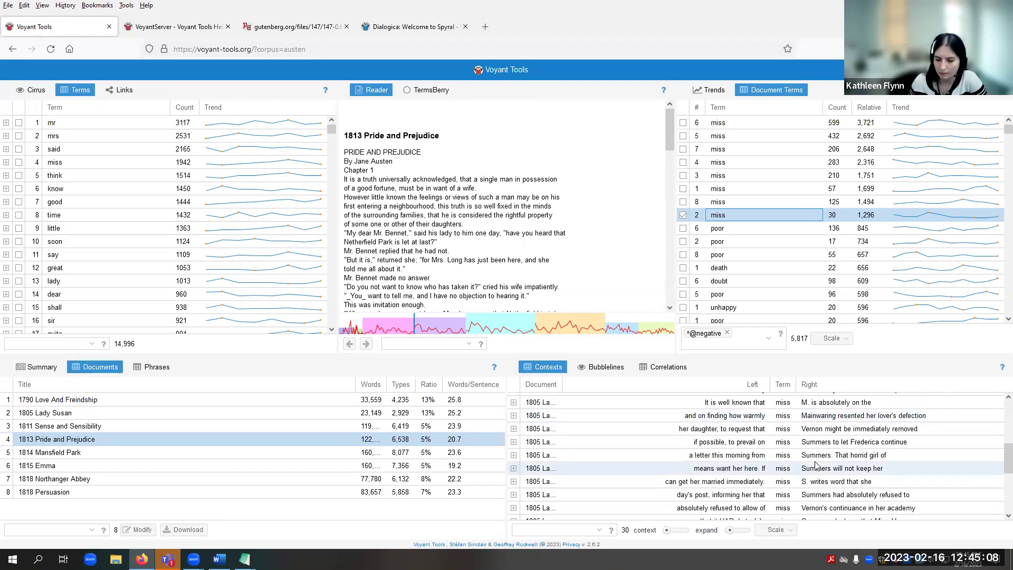
scroll(816, 461, "up", 9)
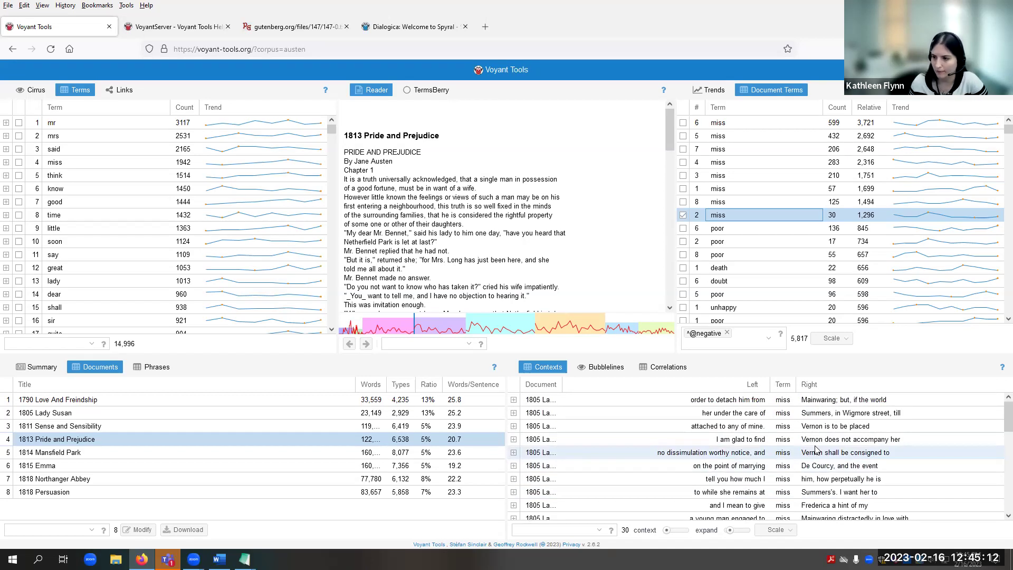
- Search the Contexts for "poor" and scale the results to all documents in the corpus
left_click(559, 531)
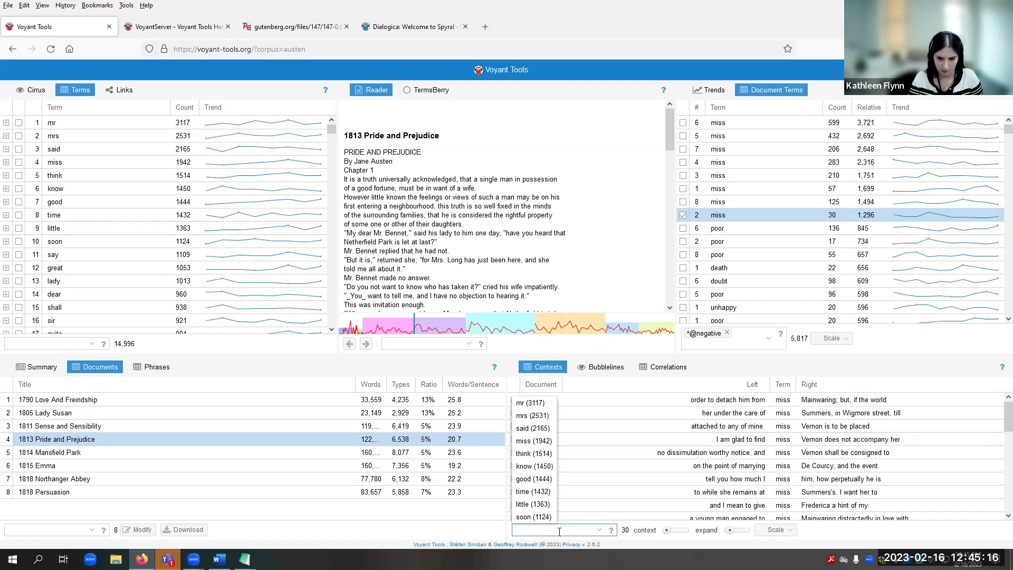
type("poor")
key("Return")
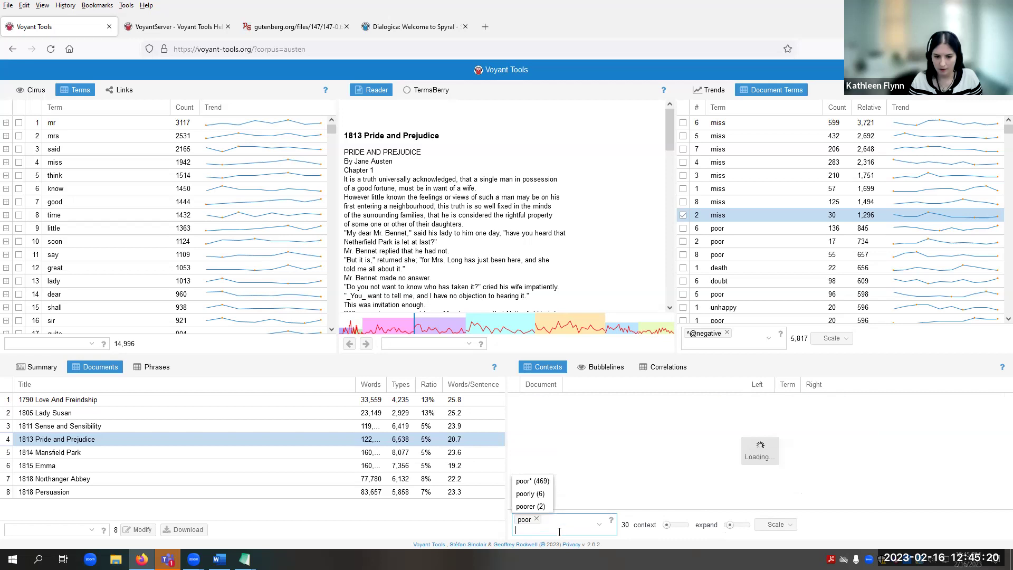
left_click(779, 527)
mouse_move(792, 516)
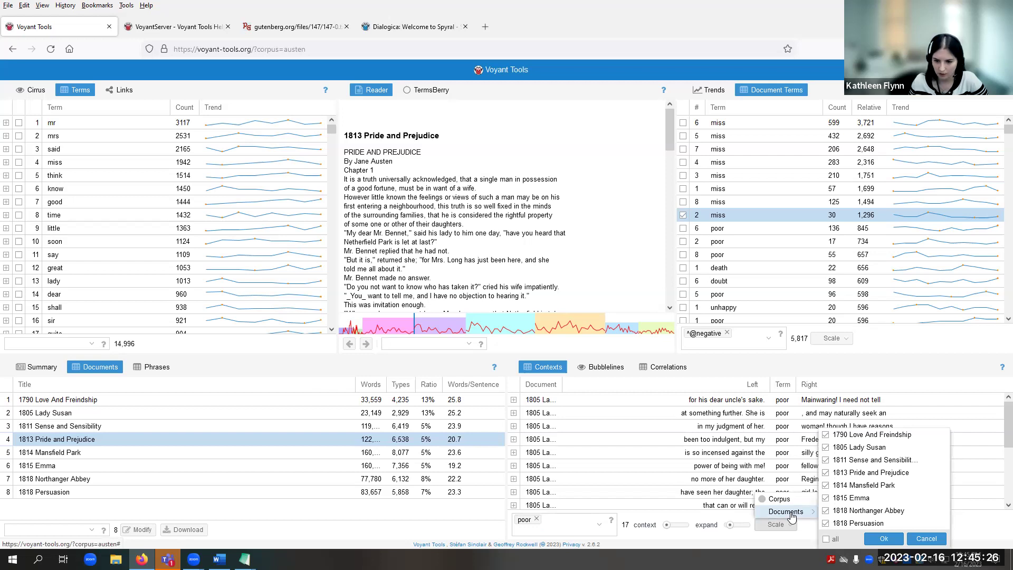
left_click(826, 539)
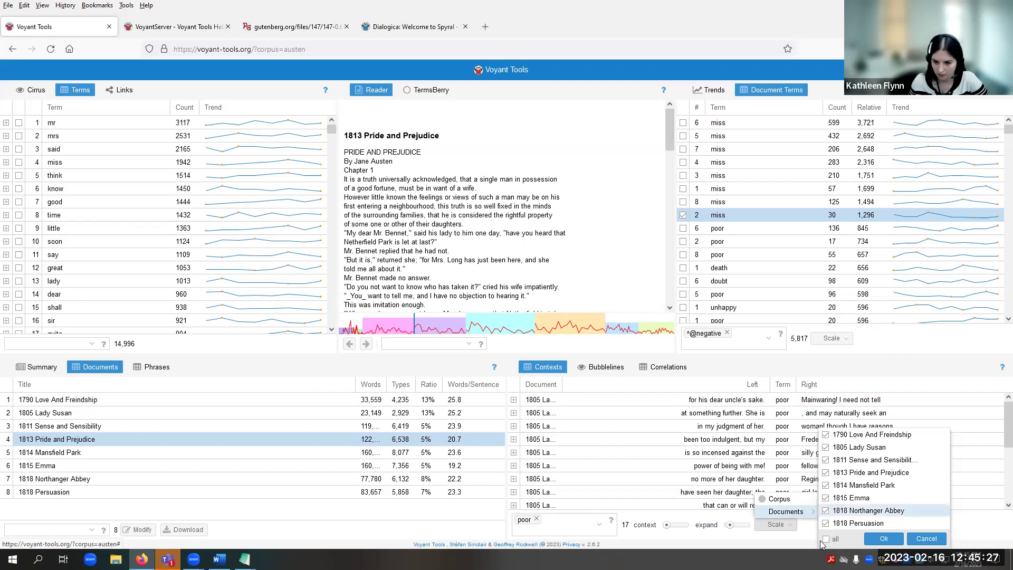
left_click(873, 541)
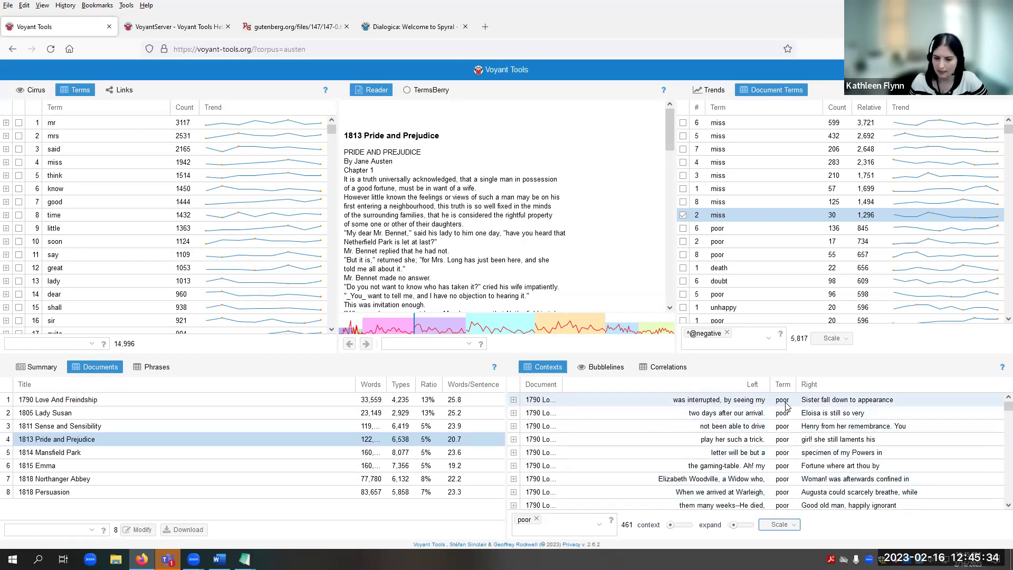
- Read through the contexts of "poor", then expand the first occurrence to view its surrounding passage and collapse it again
scroll(788, 422, "down", 2)
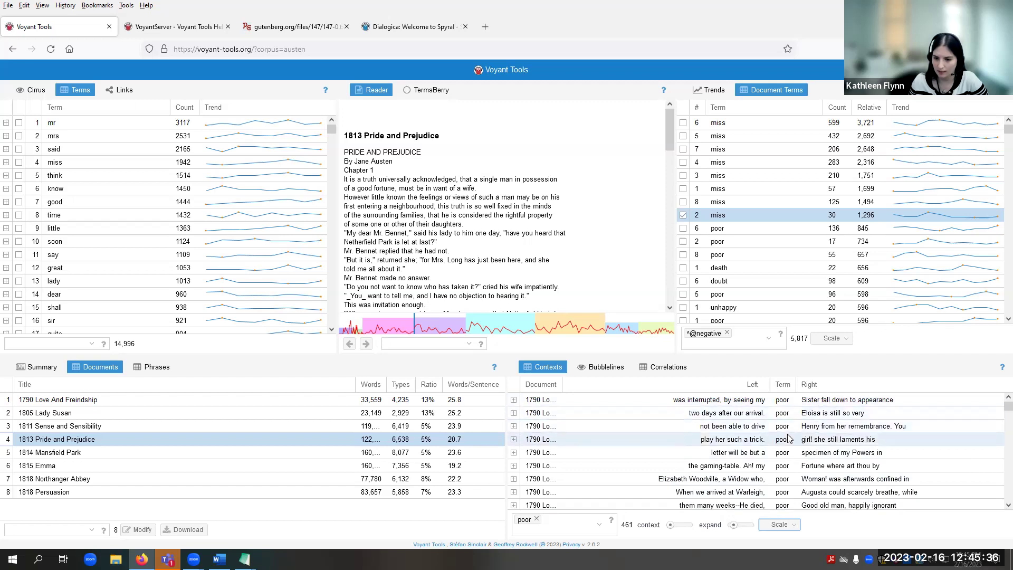
scroll(789, 438, "down", 2)
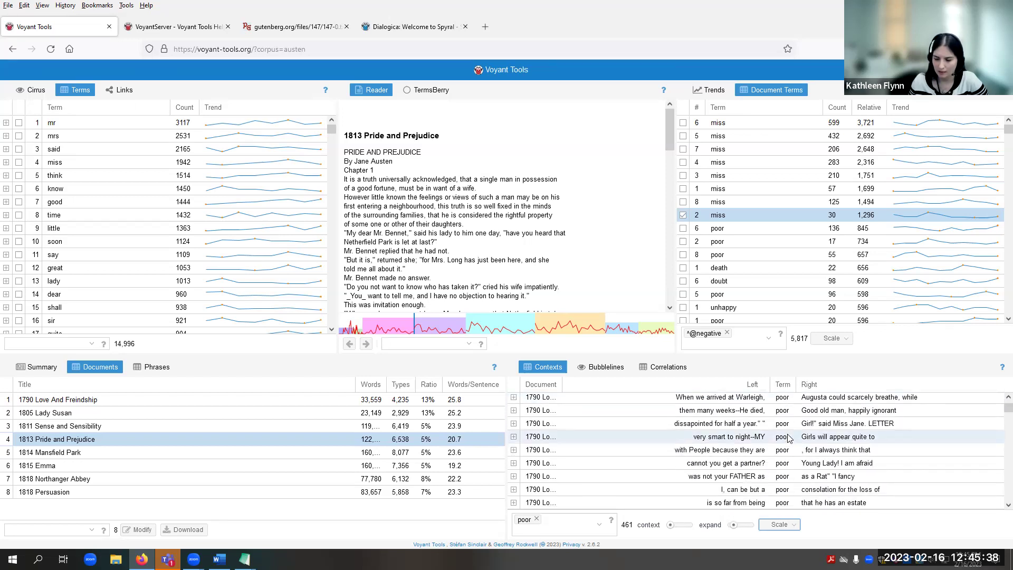
scroll(789, 438, "down", 2)
scroll(790, 457, "down", 2)
scroll(790, 457, "up", 7)
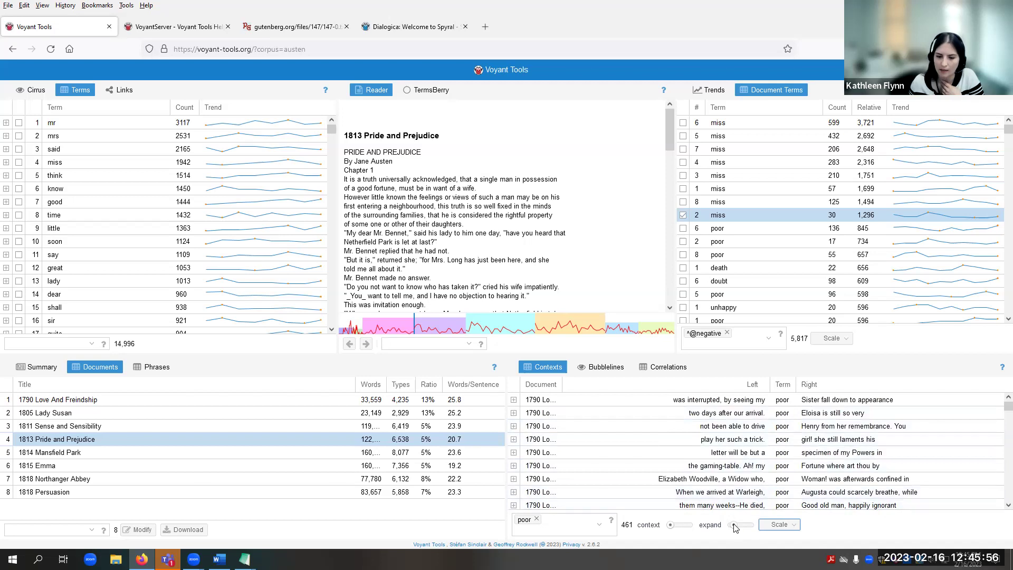
left_click(514, 401)
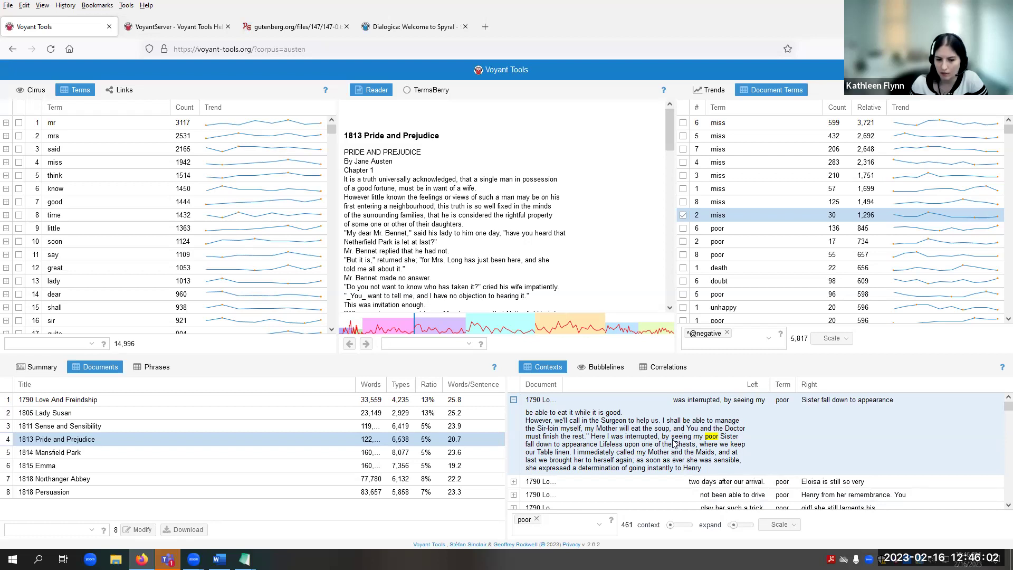
left_click(514, 400)
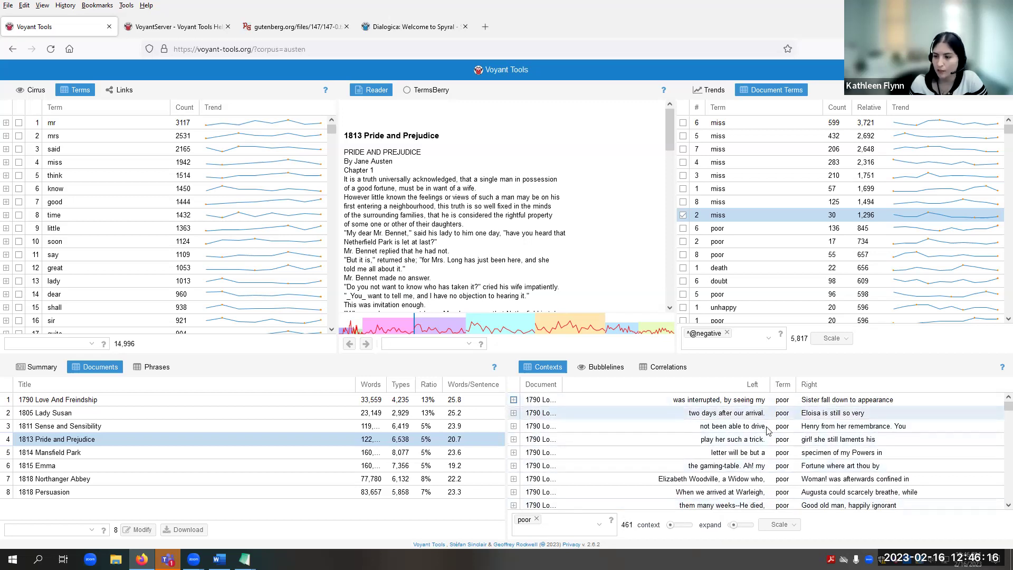
- Sort the contexts of "poor" by the words on their left and look through the sorted occurrences
left_click(753, 388)
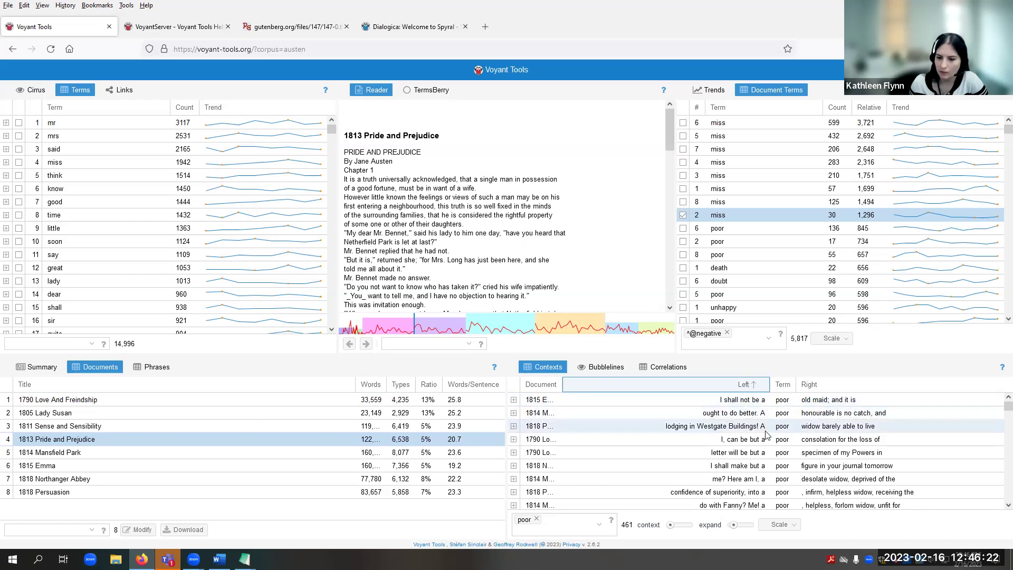
scroll(767, 419, "down", 3)
scroll(768, 425, "down", 2)
scroll(768, 427, "up", 5)
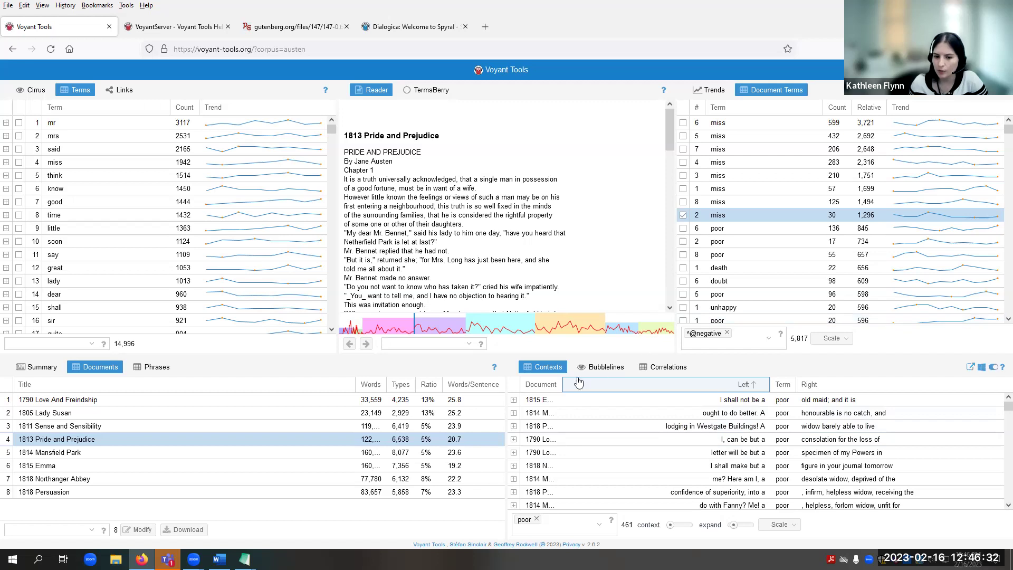
- Open the Bubblelines view of "miss" in its own browser tab and increase the granularity slightly
left_click(593, 371)
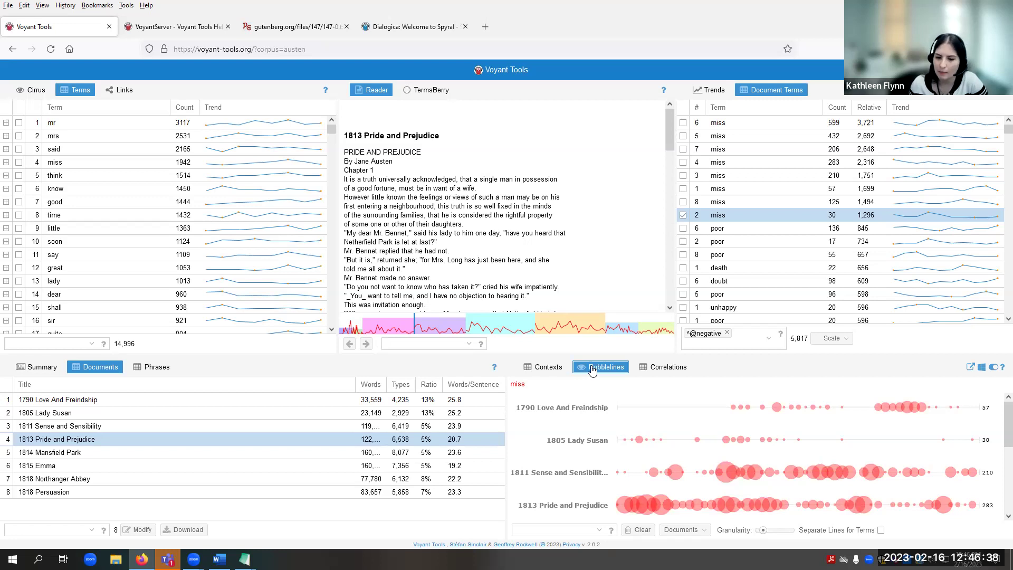
mouse_move(968, 372)
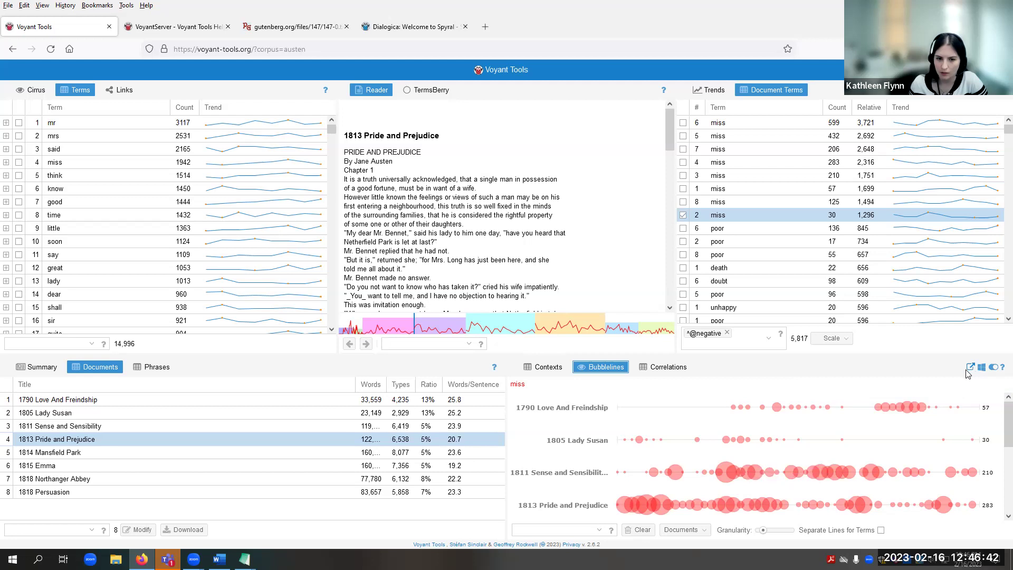
left_click(968, 372)
left_click(486, 339)
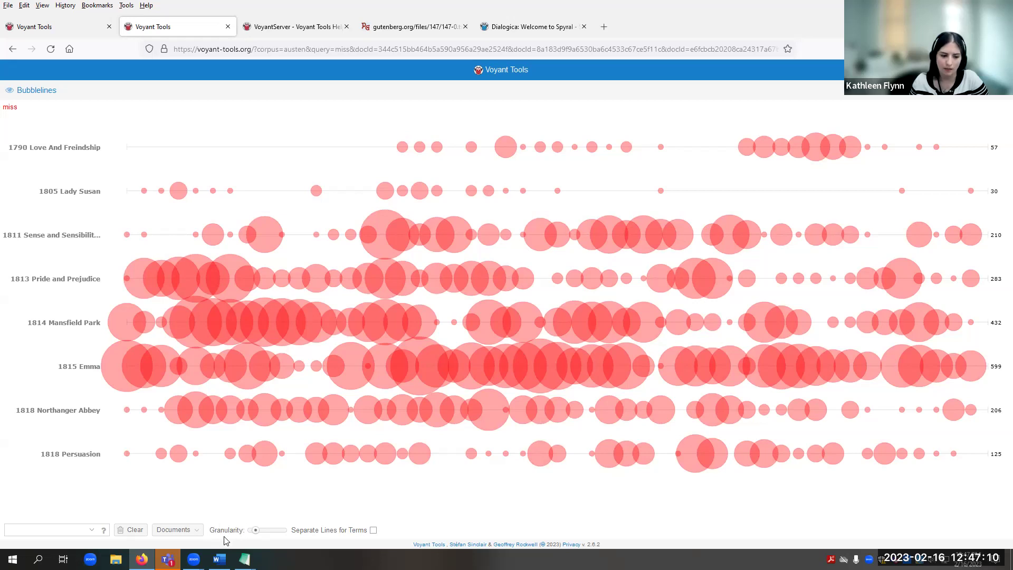
left_click_drag(257, 534, 263, 535)
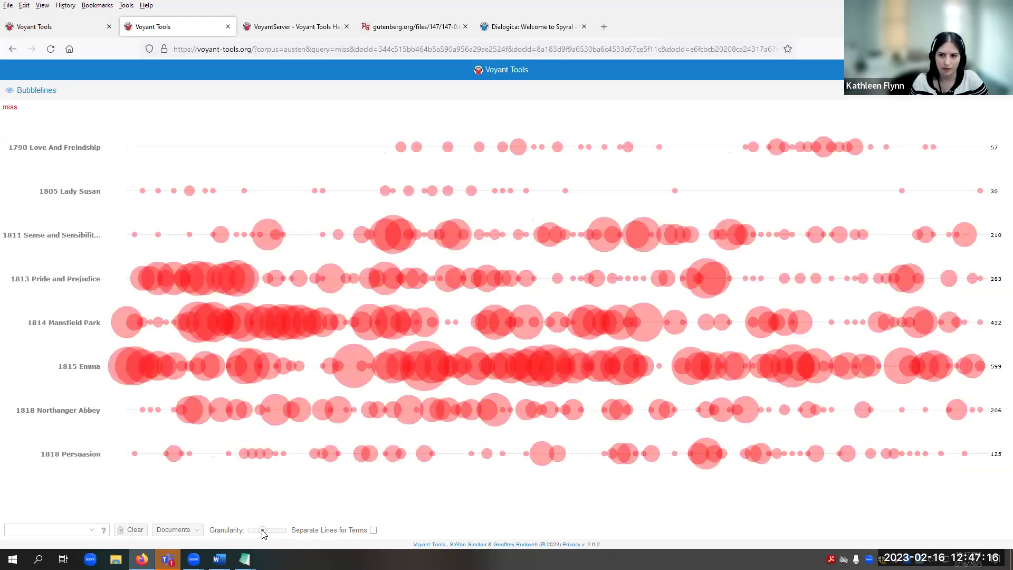
mouse_move(999, 161)
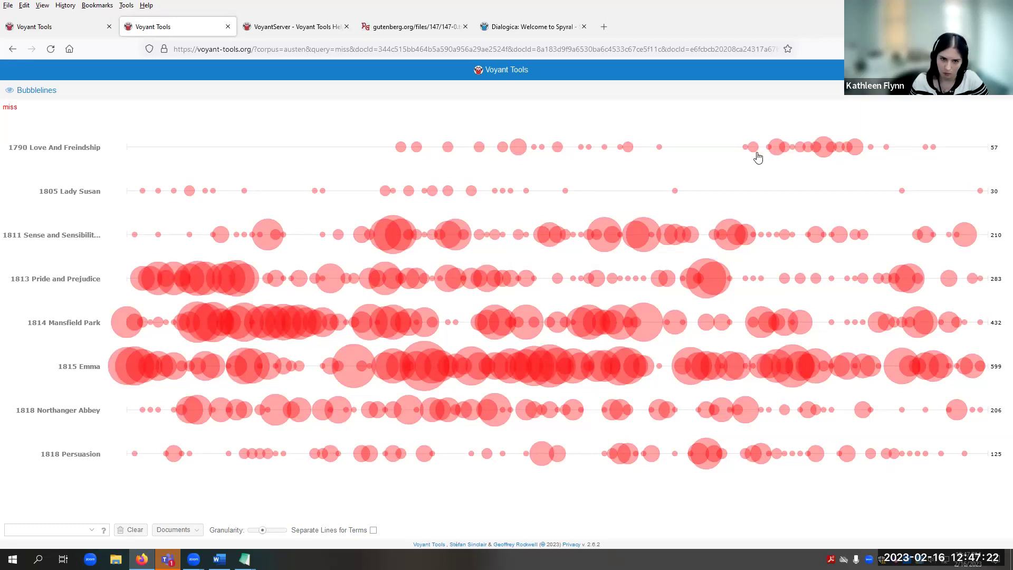
- Add the term "marriage" to the Bubblelines alongside "miss"
mouse_move(518, 149)
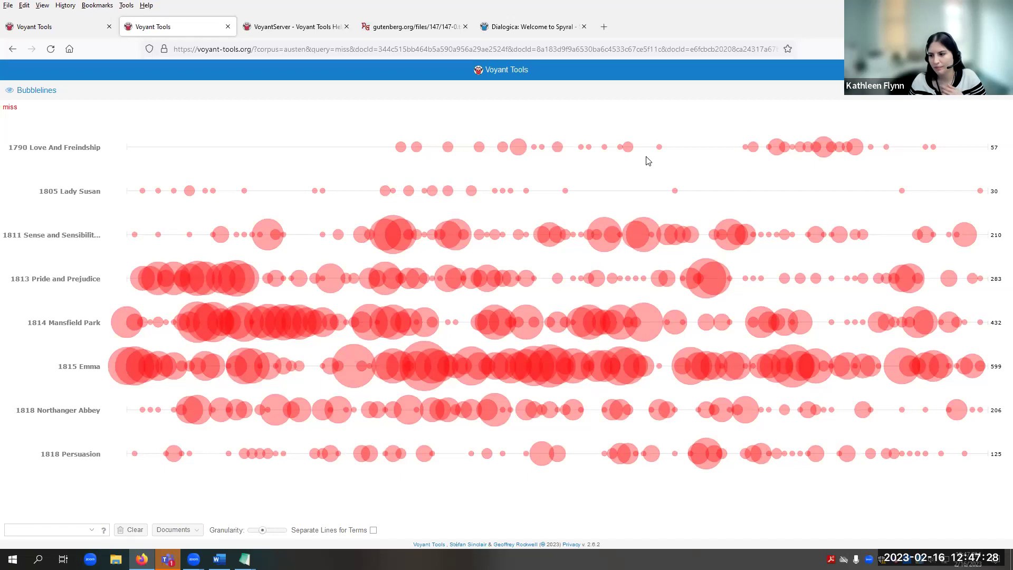
left_click(62, 528)
type("marria")
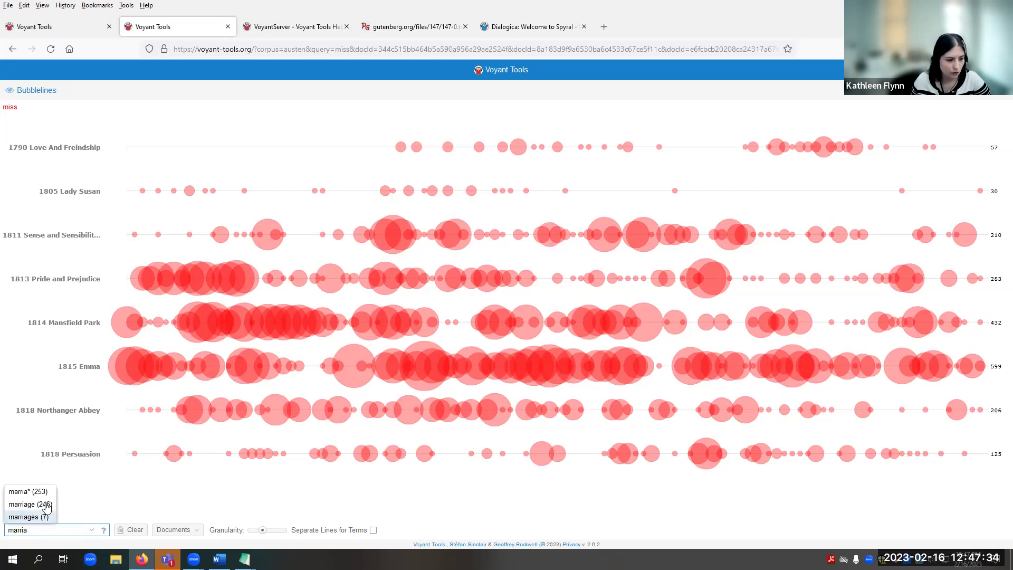
left_click(45, 504)
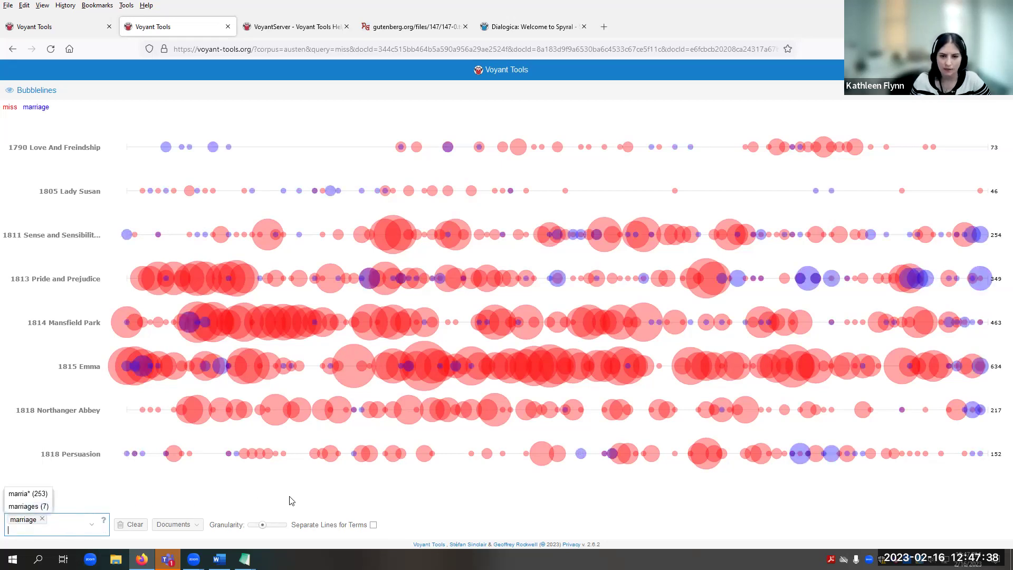
- Display the Bubblelines on separate lines for each term, look through all the novels, and merge the lines again
left_click(373, 525)
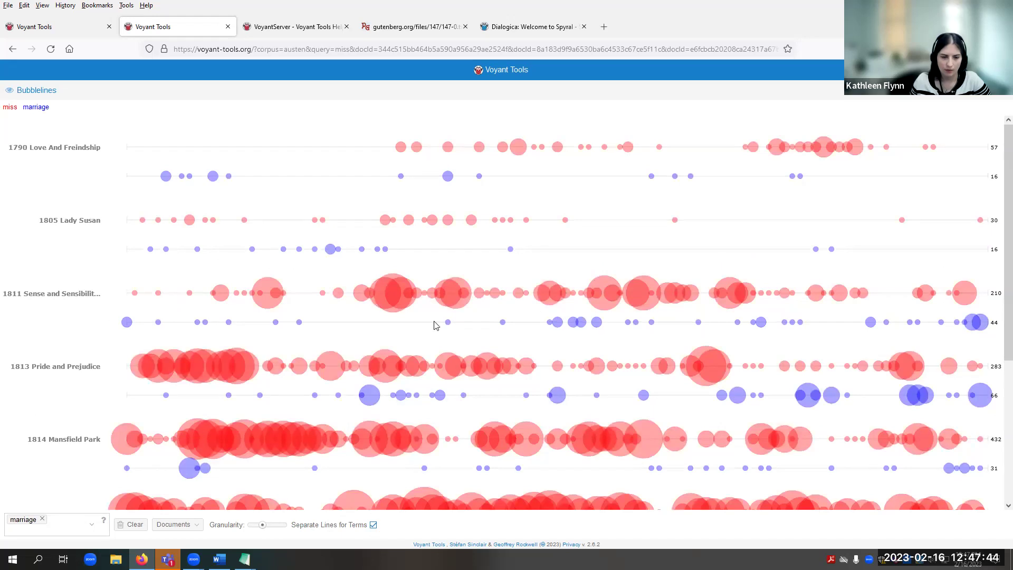
scroll(347, 273, "down", 4)
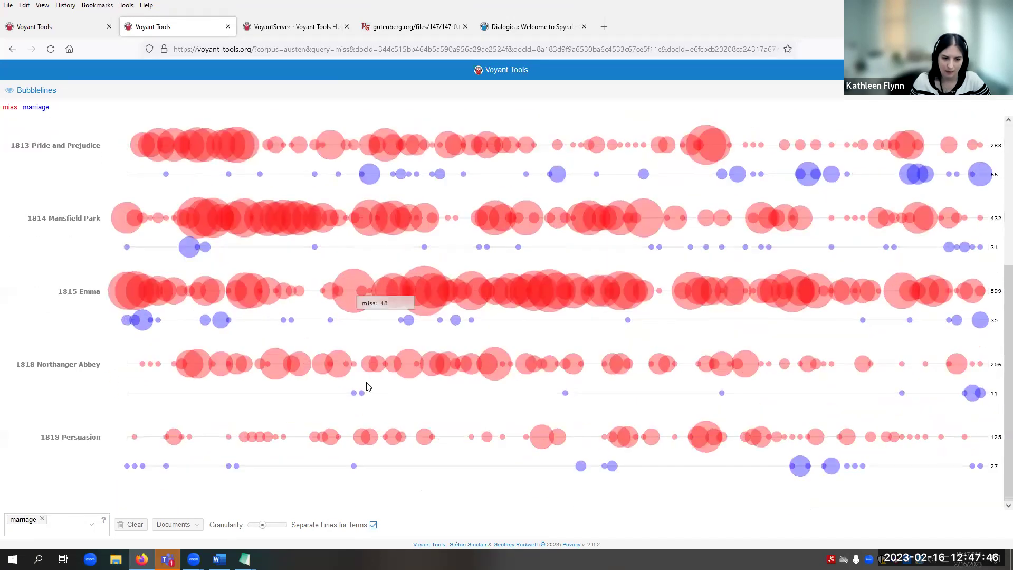
left_click(374, 525)
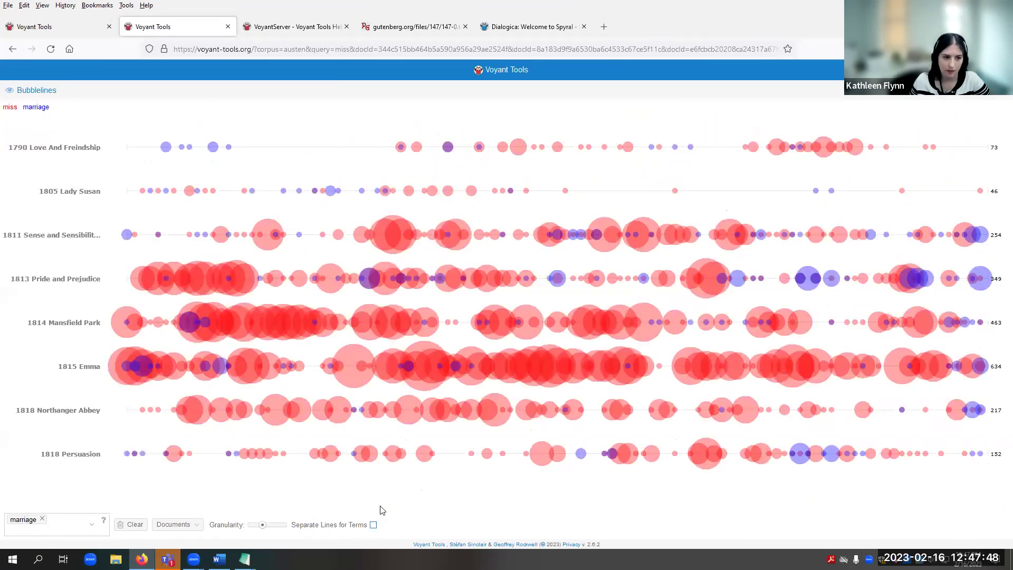
- Remove the term "miss" from the standalone Bubblelines, then close that browser tab to return to the main Austen corpus view
left_click(12, 108)
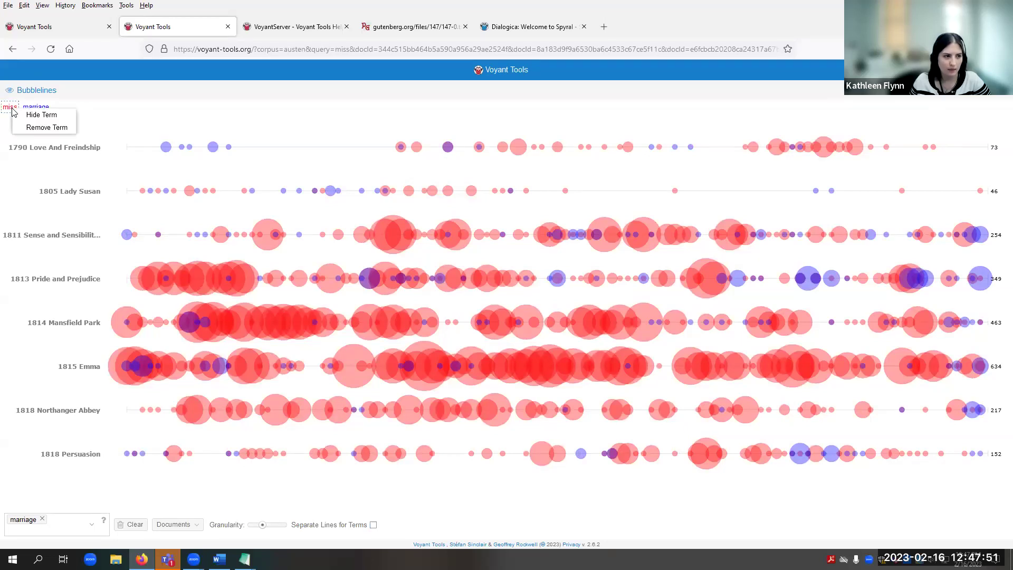
left_click(34, 129)
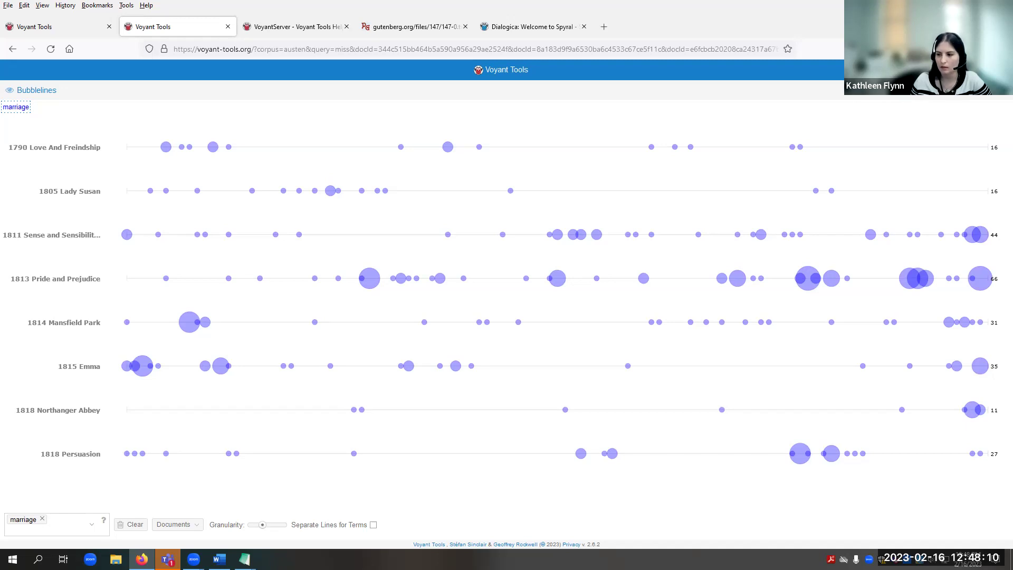
left_click(227, 26)
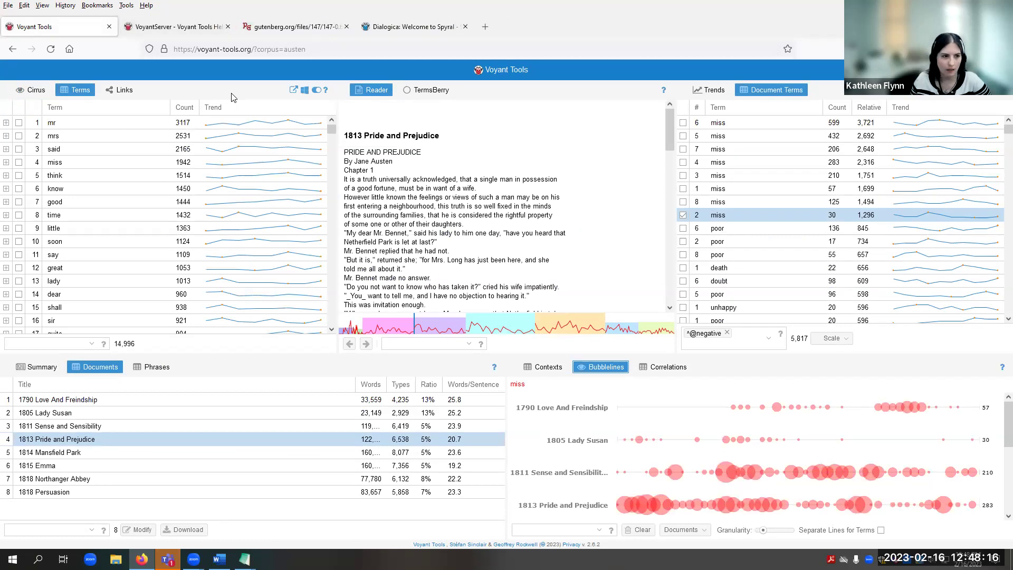
- Show the Links graph for the corpus and move the "said" node slightly away from its neighbours
left_click(125, 92)
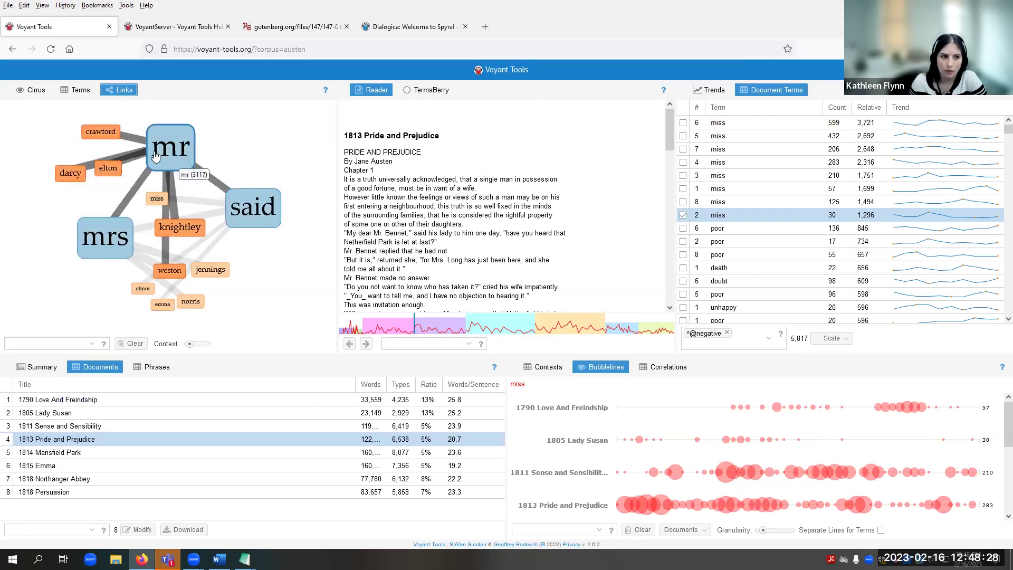
left_click(75, 91)
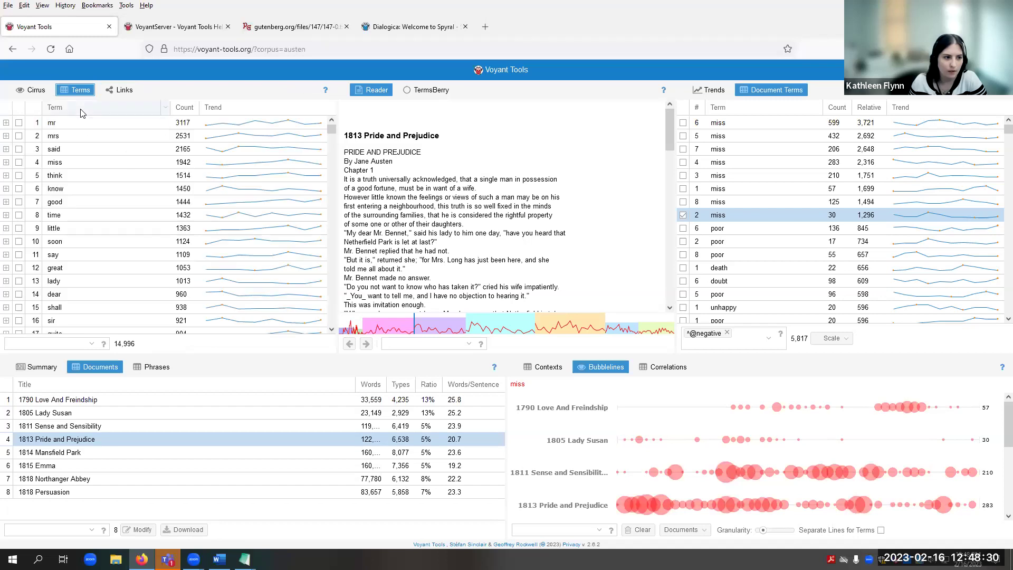
left_click(128, 91)
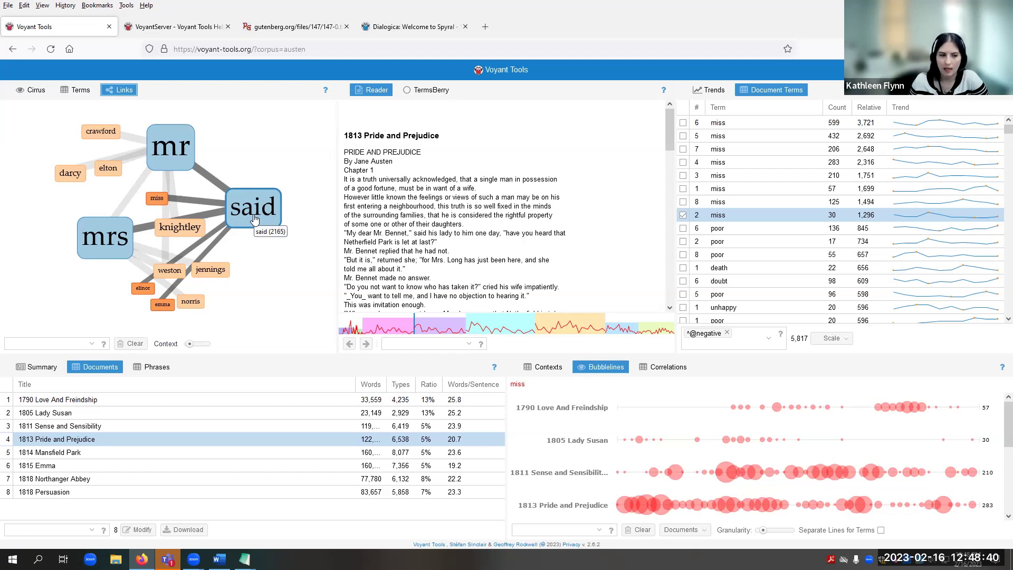
left_click_drag(255, 219, 279, 196)
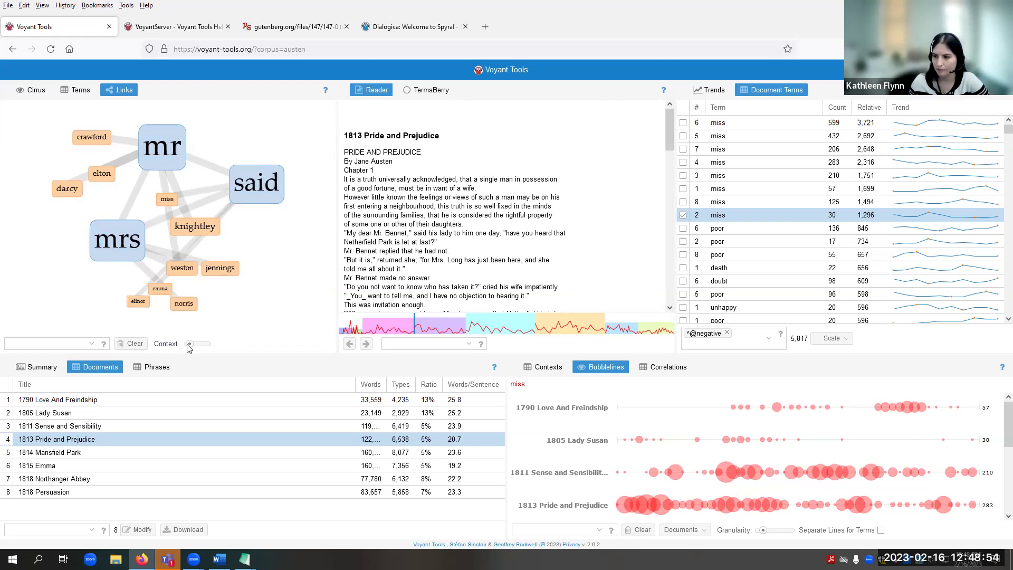
- Remove the terms "jennings" and "said" from the Links graph
left_click_drag(226, 271, 364, 296)
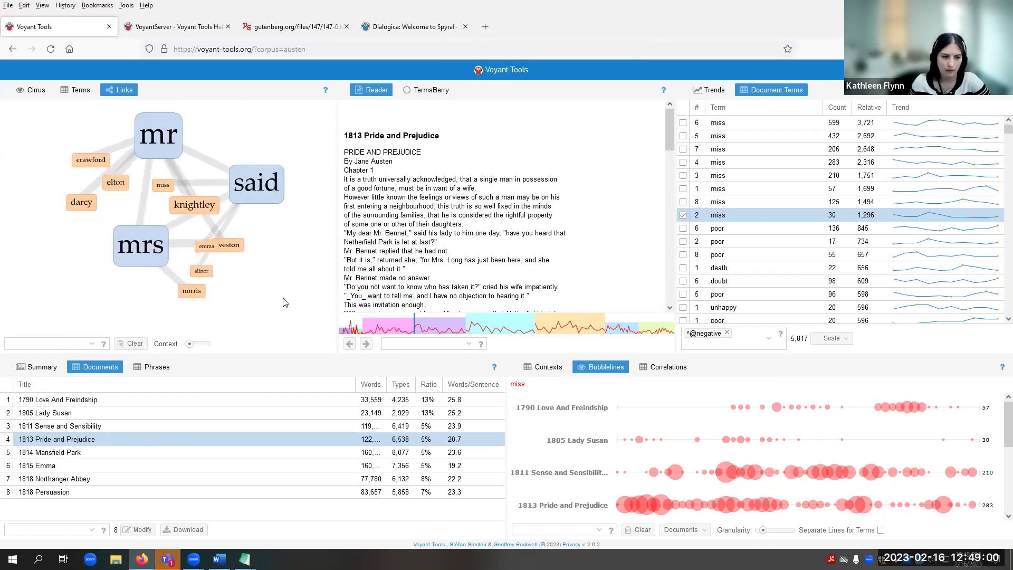
left_click(266, 195)
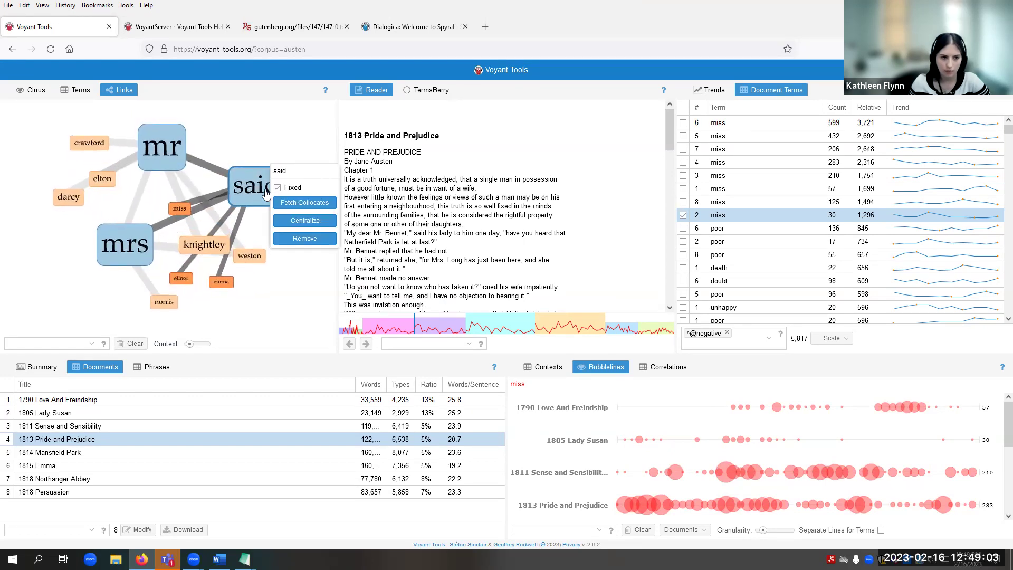
left_click(291, 241)
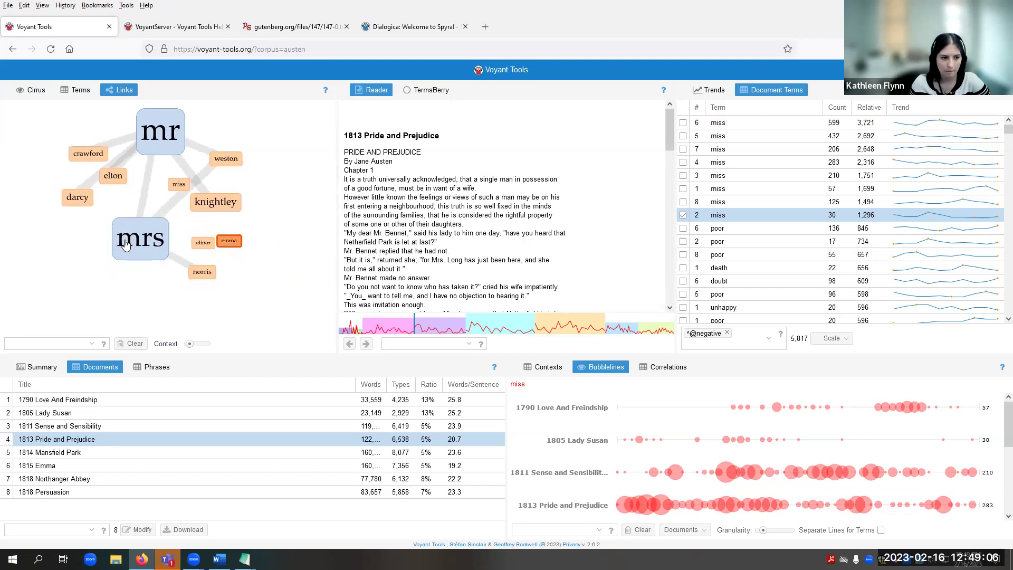
- Fetch more collocates for "mrs" in the Links graph and centralize the graph on that term
left_click(143, 222)
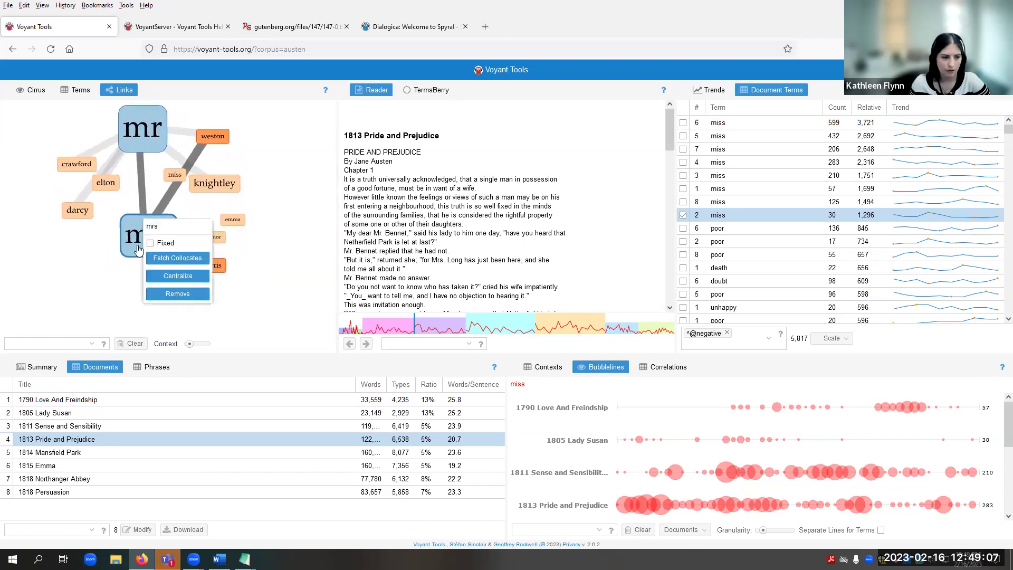
left_click(185, 259)
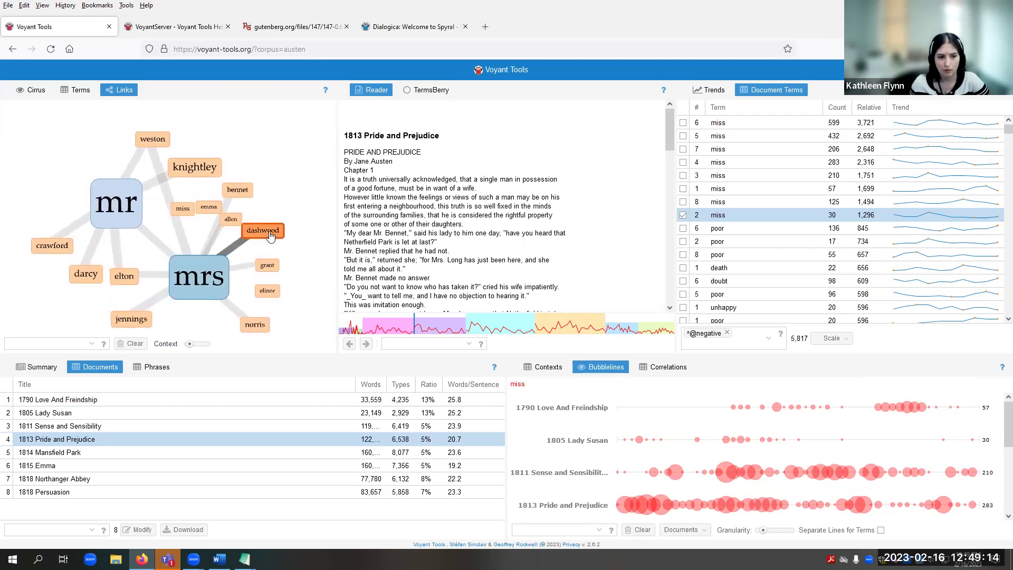
left_click(215, 263)
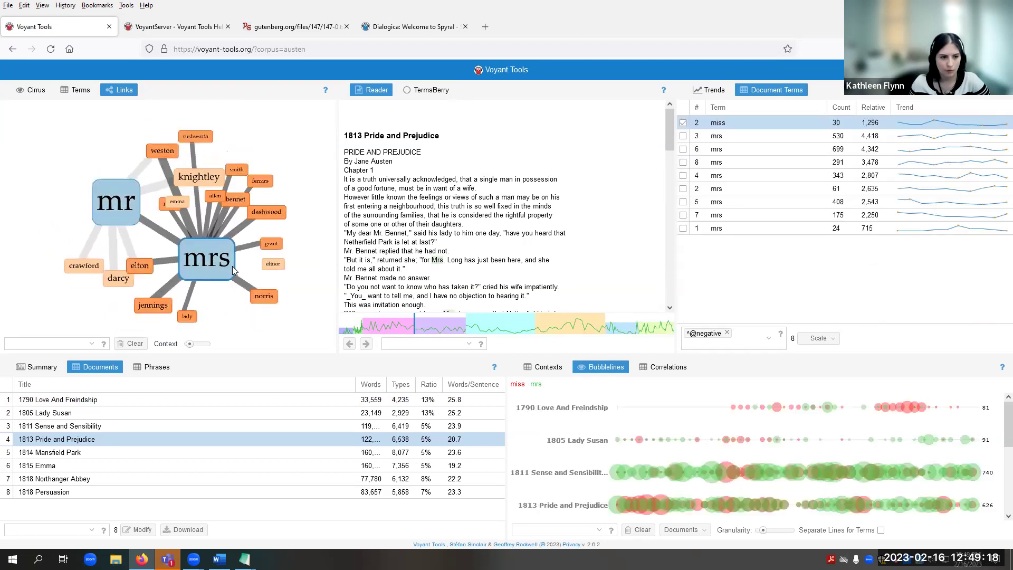
left_click(198, 227)
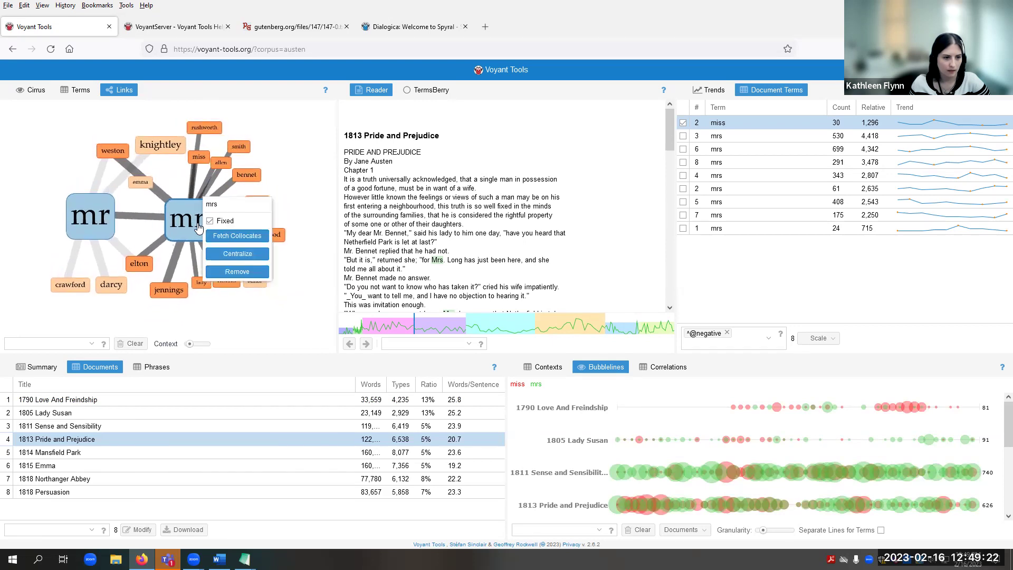
left_click(234, 254)
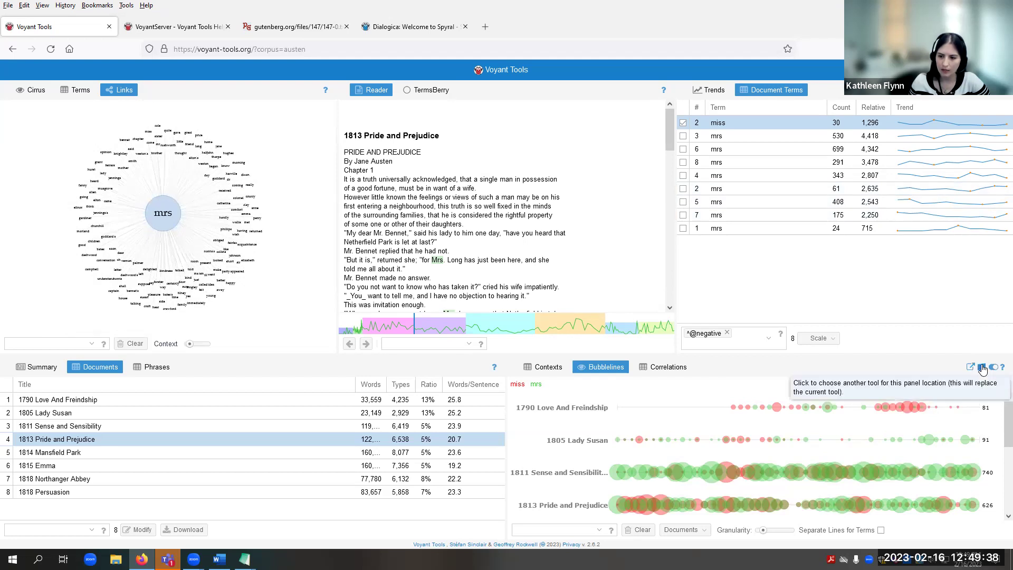
- Replace the Bubblelines tool with the Collocates corpus tool and reduce its context range
left_click(983, 369)
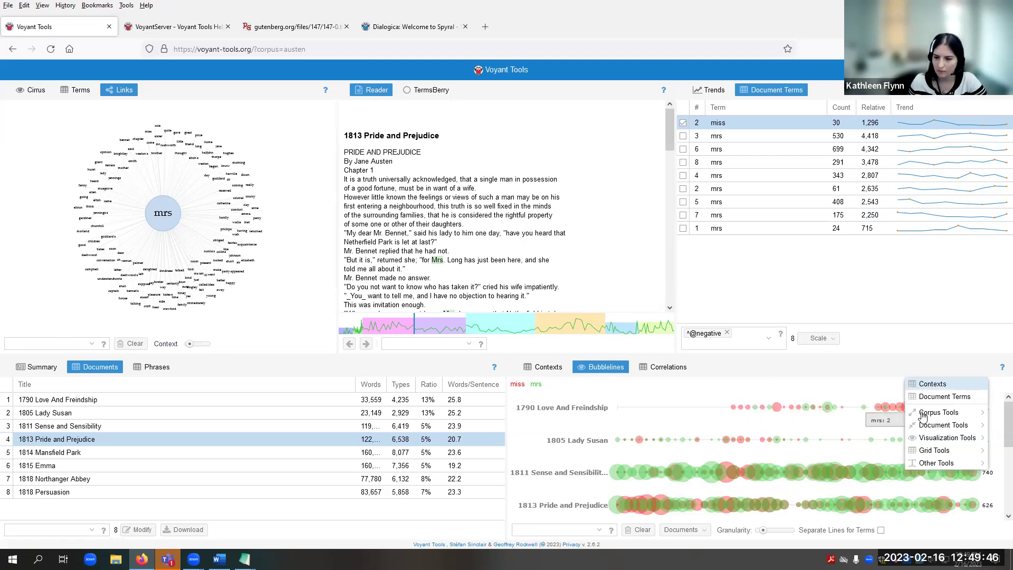
mouse_move(922, 417)
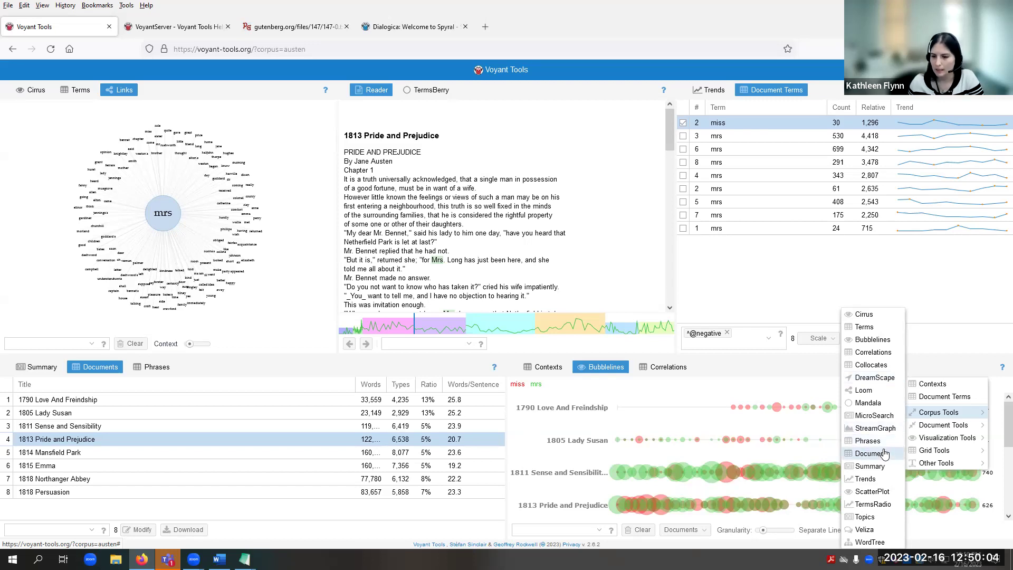
left_click(878, 368)
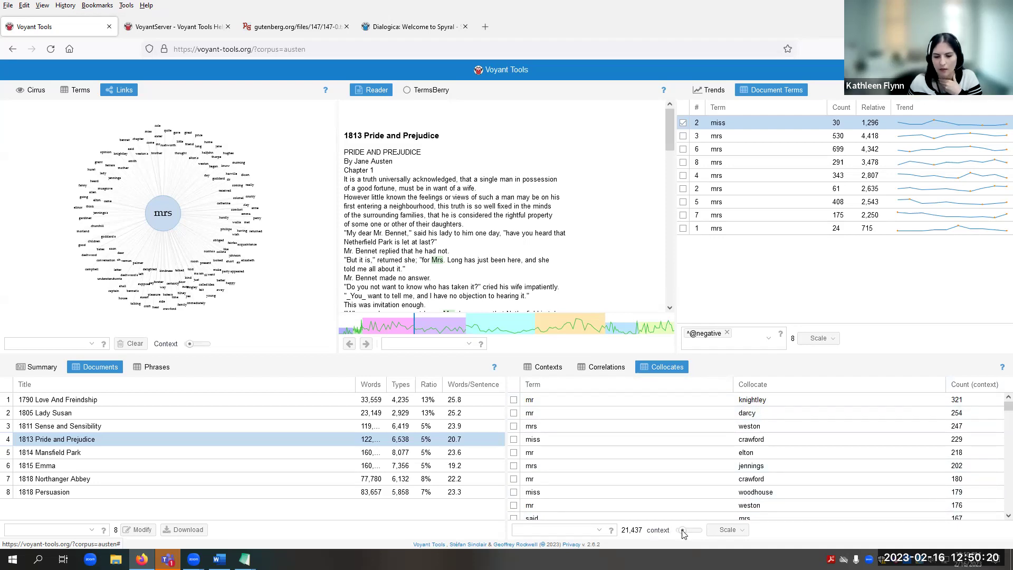
left_click_drag(683, 533, 678, 535)
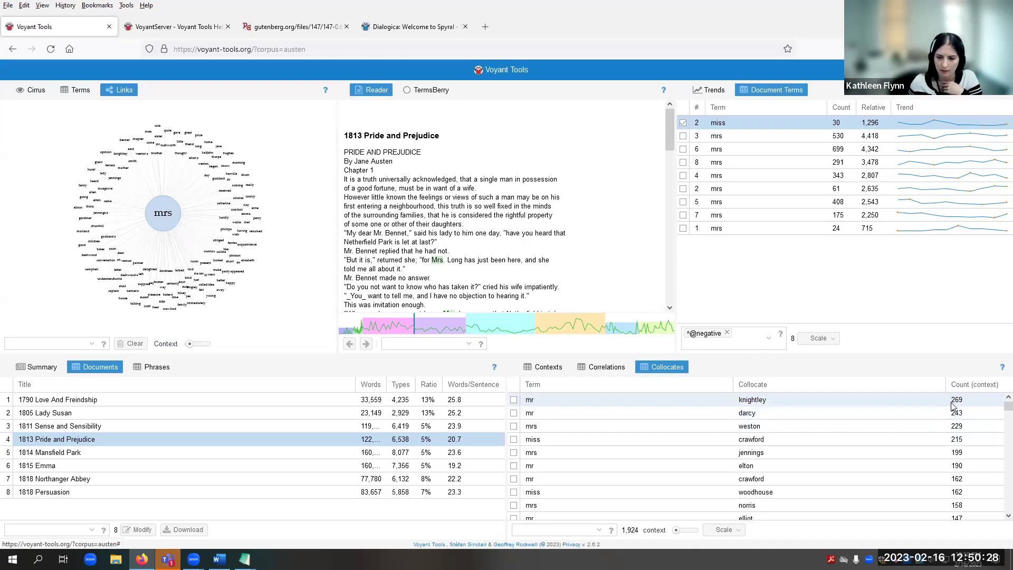
- Check the document choices for scaling the collocates, then cancel the selection
left_click(735, 530)
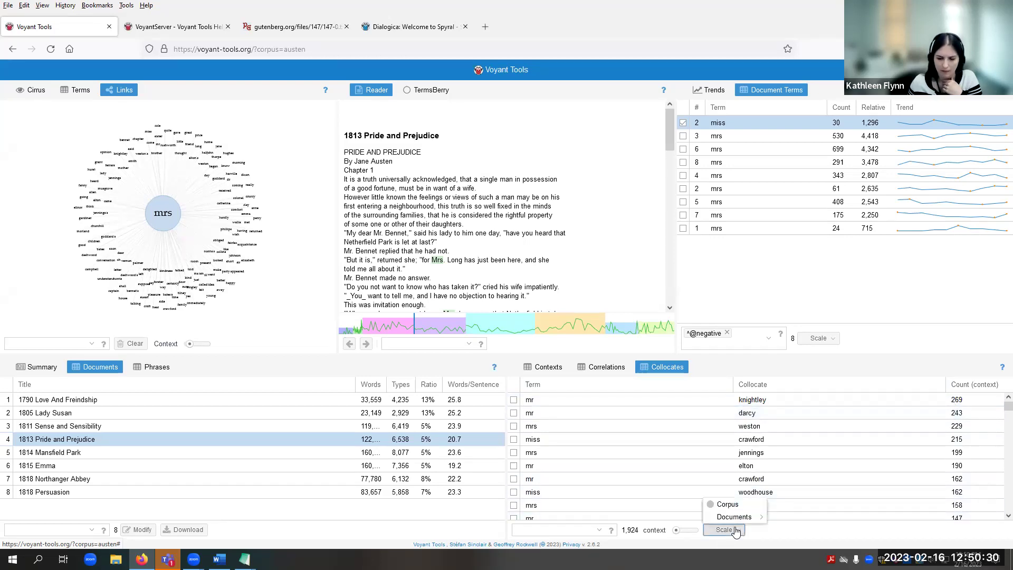
mouse_move(752, 522)
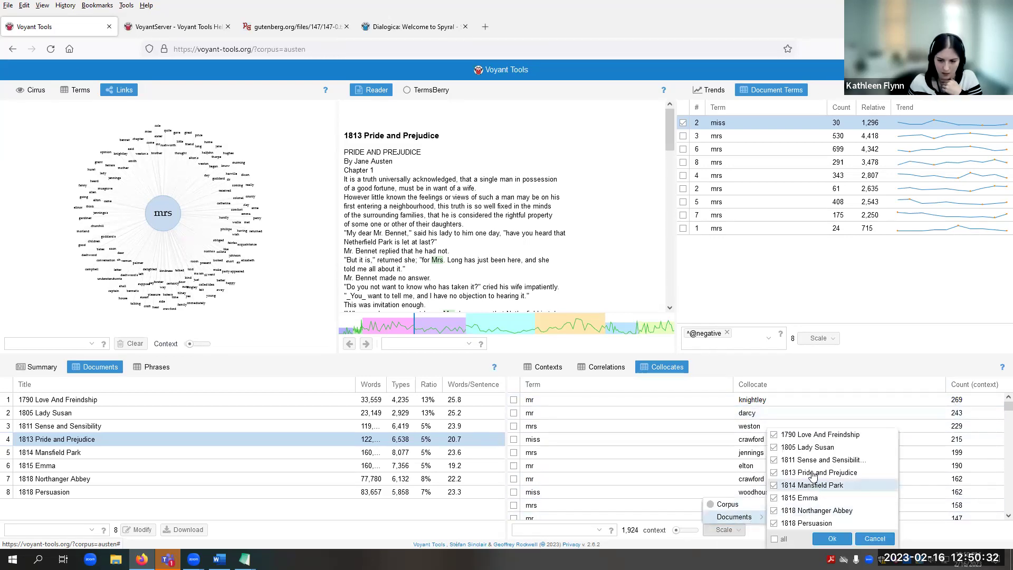
left_click(874, 539)
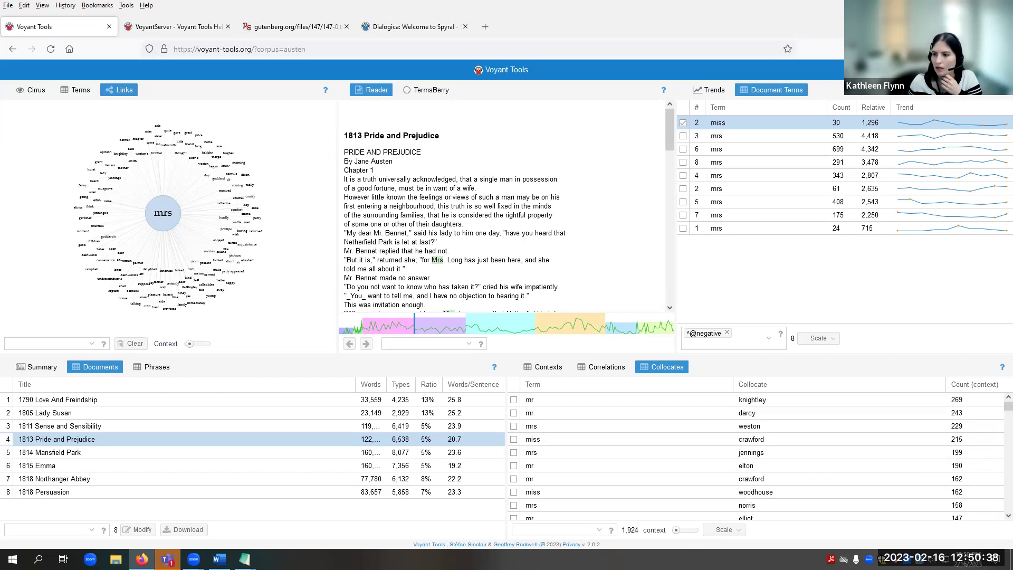
- Look through the list of collocates, then increase the context range
scroll(842, 467, "down", 5)
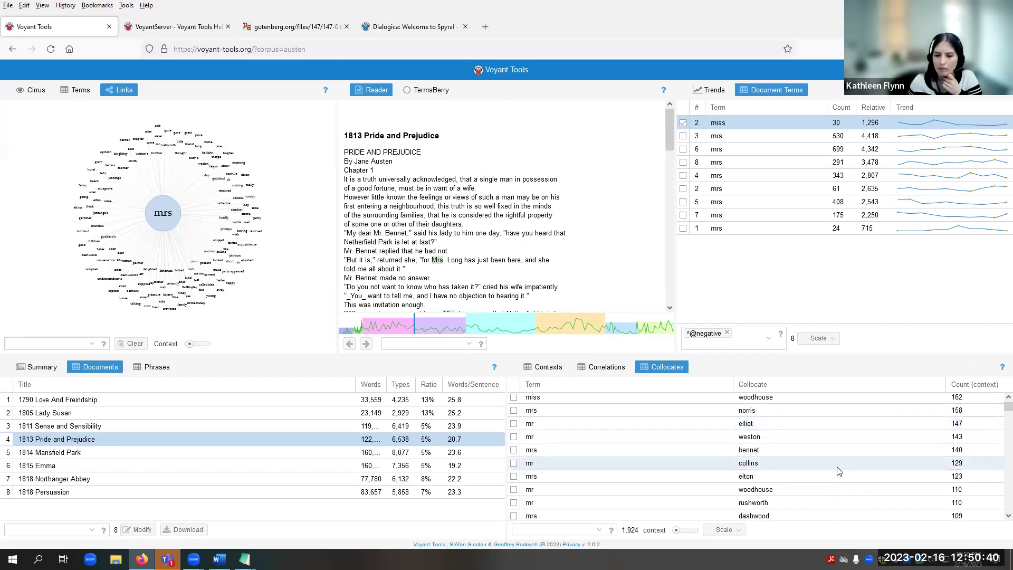
scroll(838, 467, "down", 6)
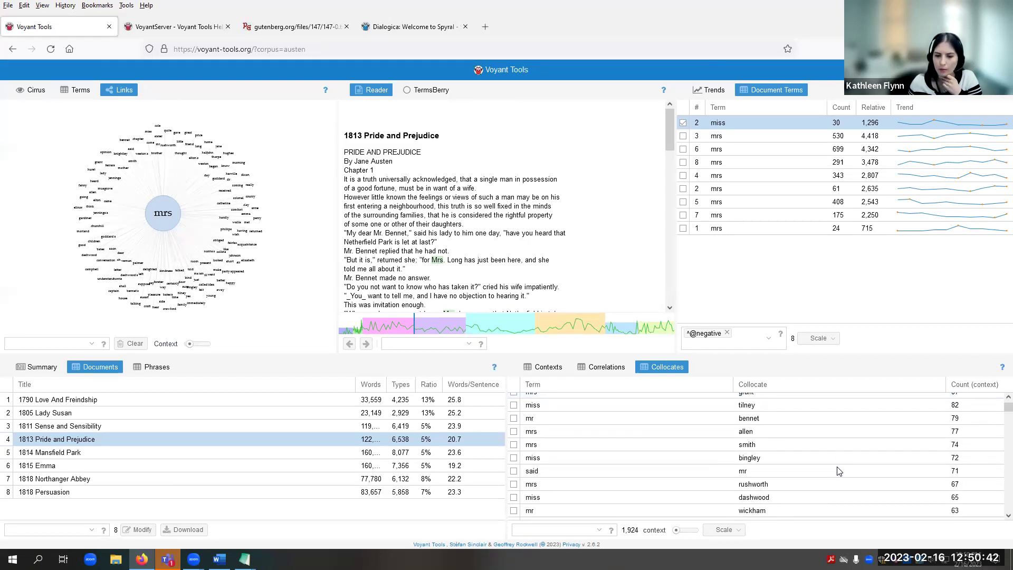
scroll(839, 471, "down", 2)
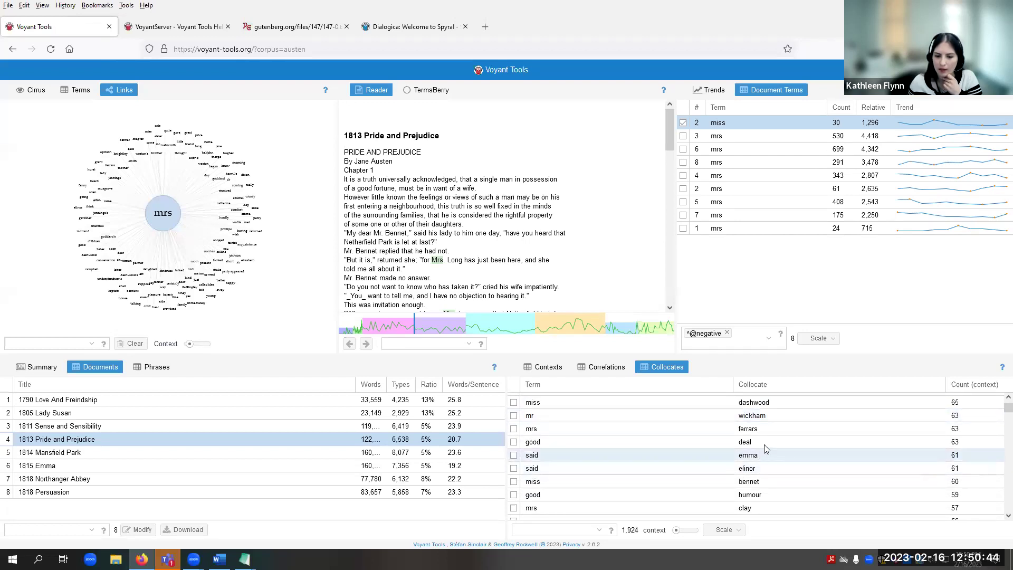
scroll(766, 446, "down", 4)
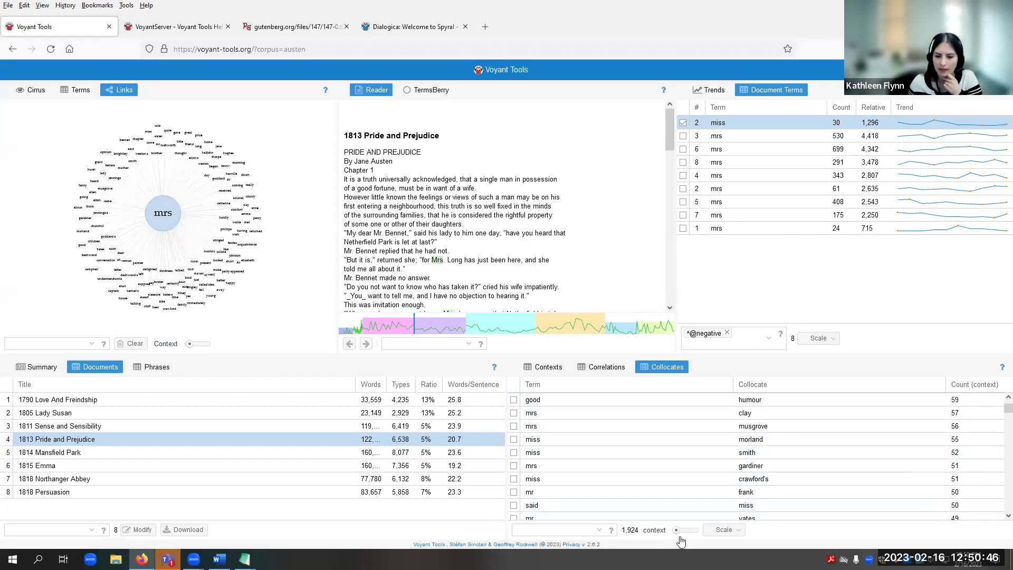
left_click_drag(678, 531, 684, 530)
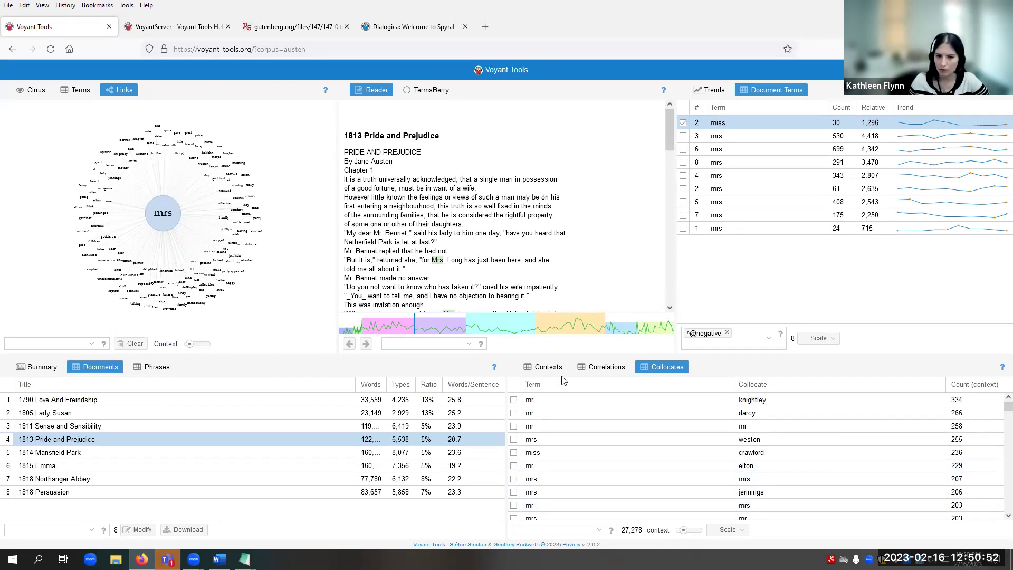
- Switch from Collocates to the Correlations view and examine its Correlation (r) column
left_click(612, 369)
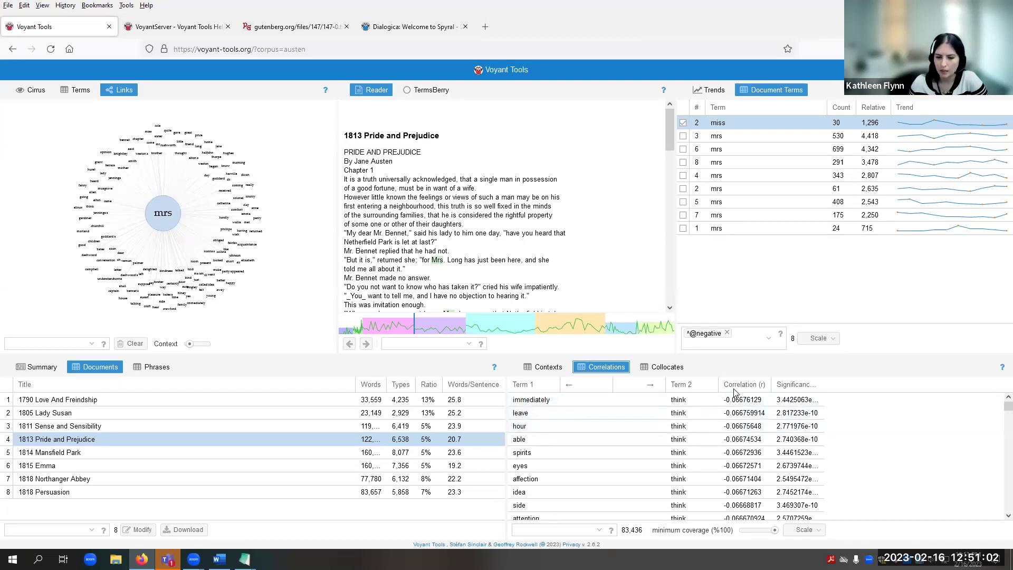
mouse_move(739, 388)
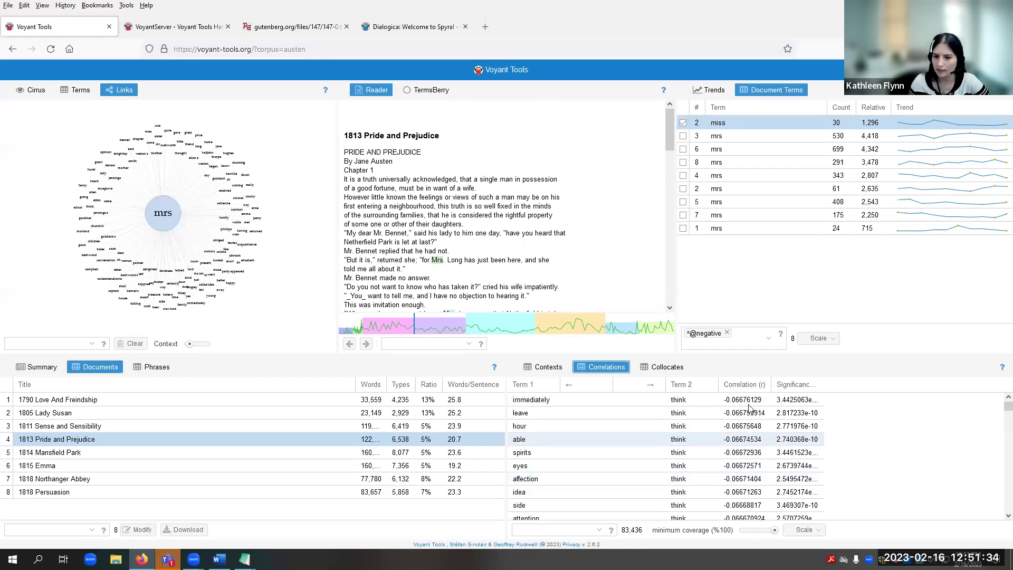
- Replace the Correlations tool with the DreamScape corpus tool and export its map view as a URL in a separate tab
mouse_move(982, 372)
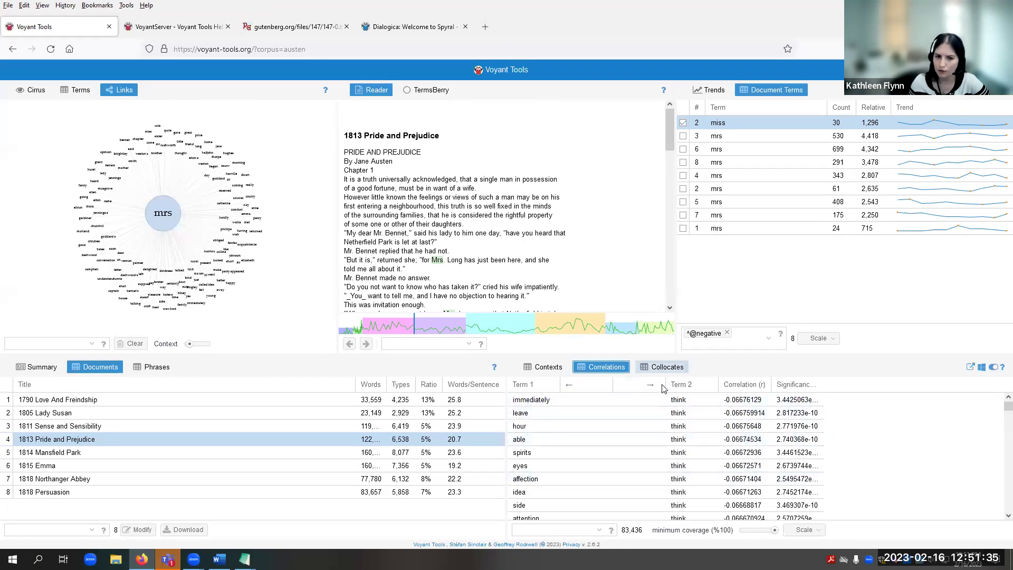
left_click(983, 371)
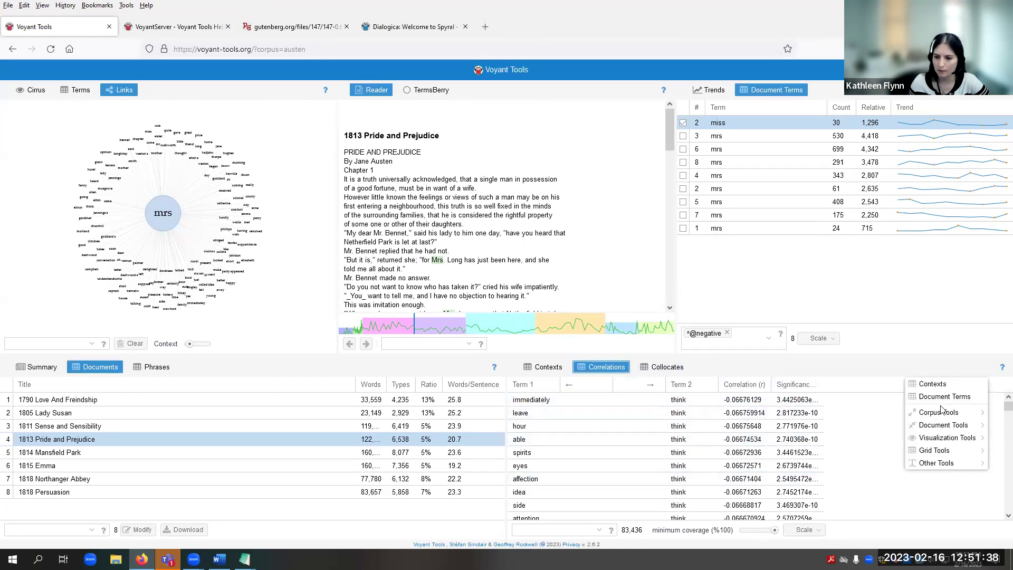
mouse_move(940, 412)
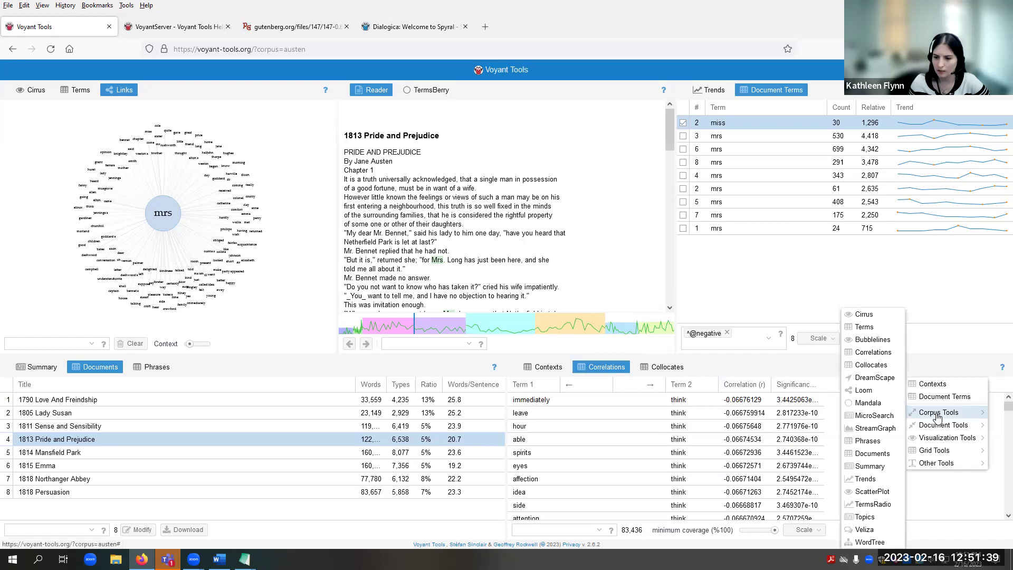
left_click(885, 382)
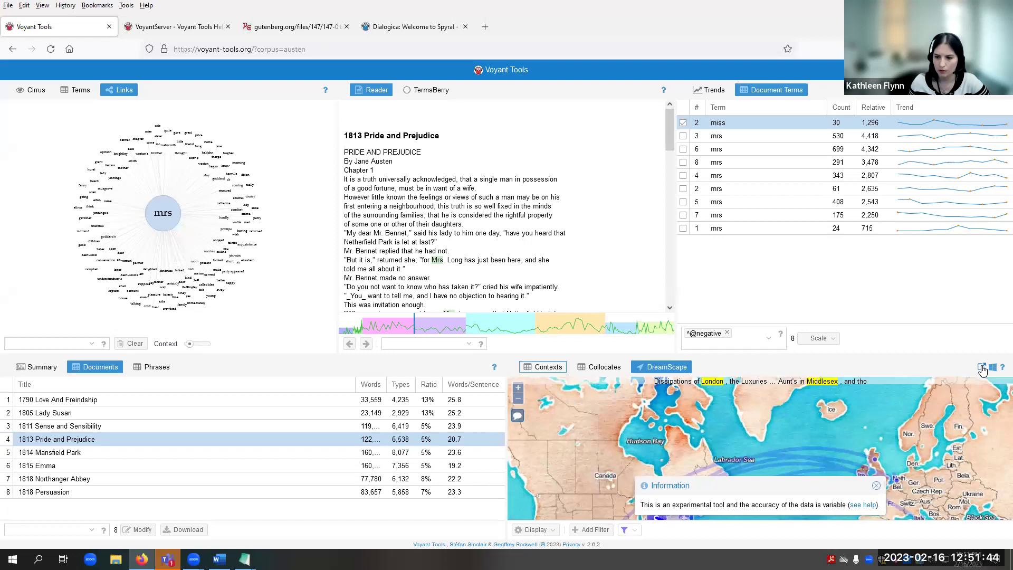
left_click(668, 378)
left_click(481, 335)
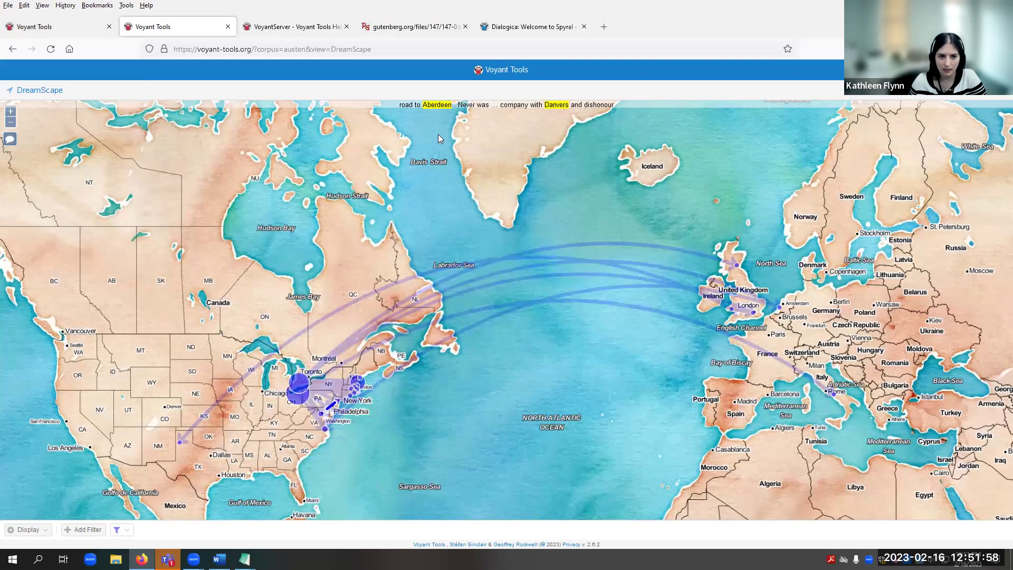
- Reassign the London location in Canada to London, England, Great Britain on the DreamScape map, and close the map's tab
left_click(303, 388)
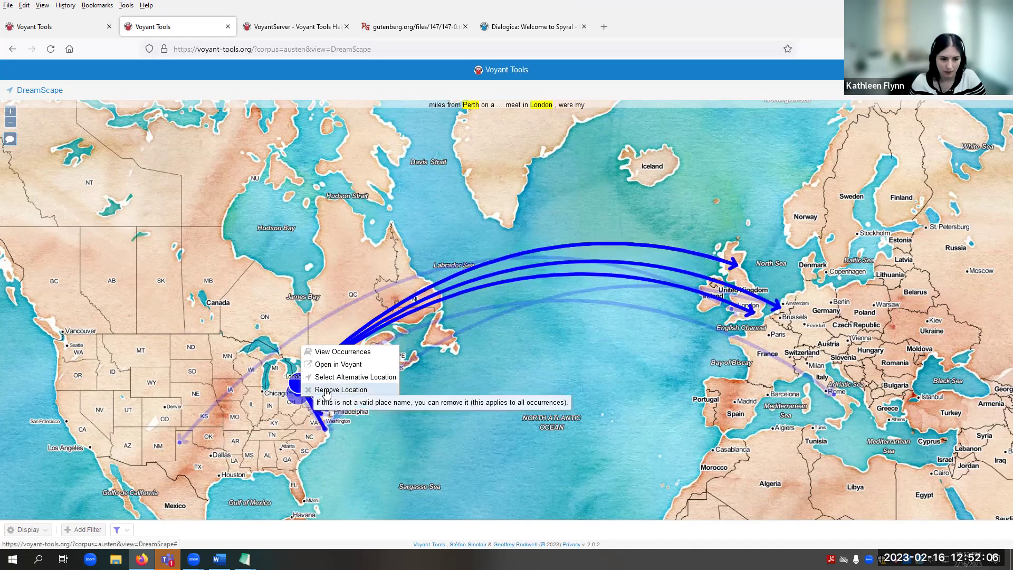
left_click(342, 378)
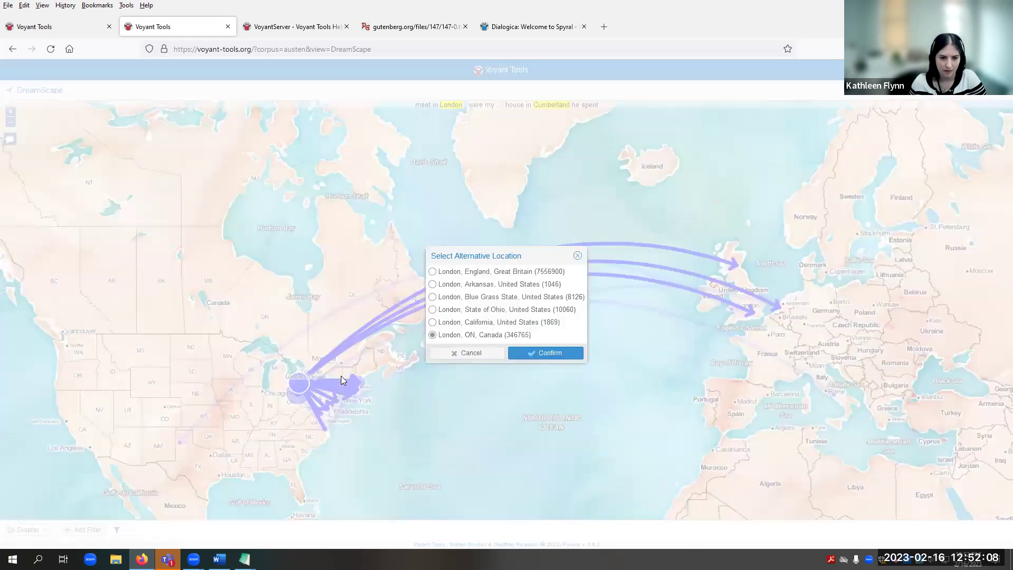
left_click(478, 273)
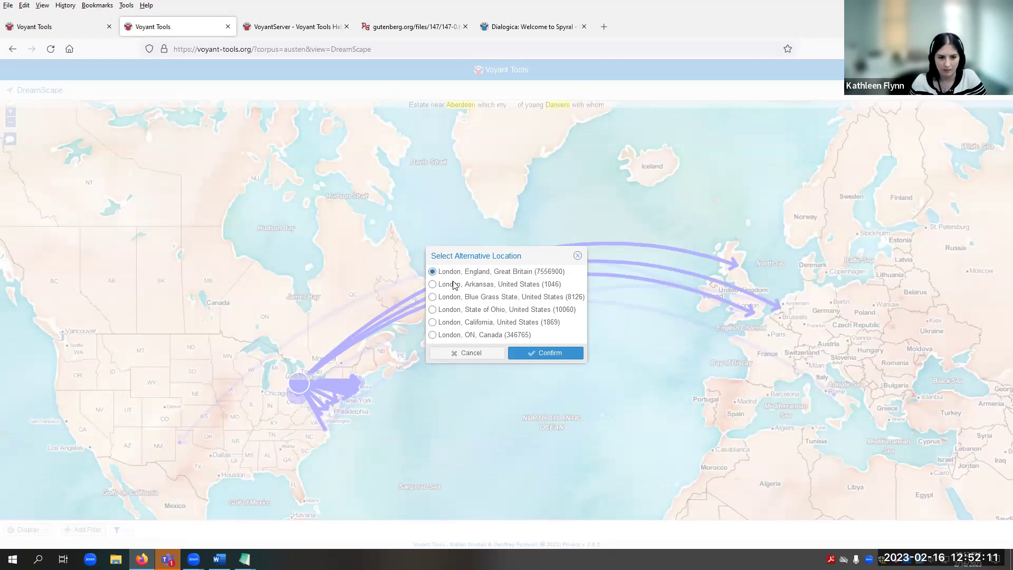
left_click(549, 354)
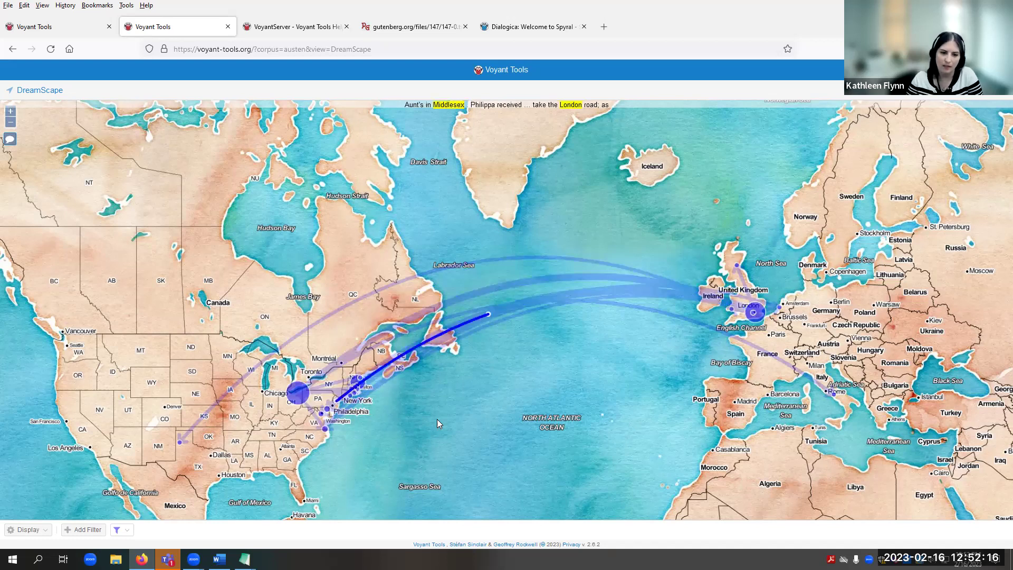
scroll(437, 419, "down", 1)
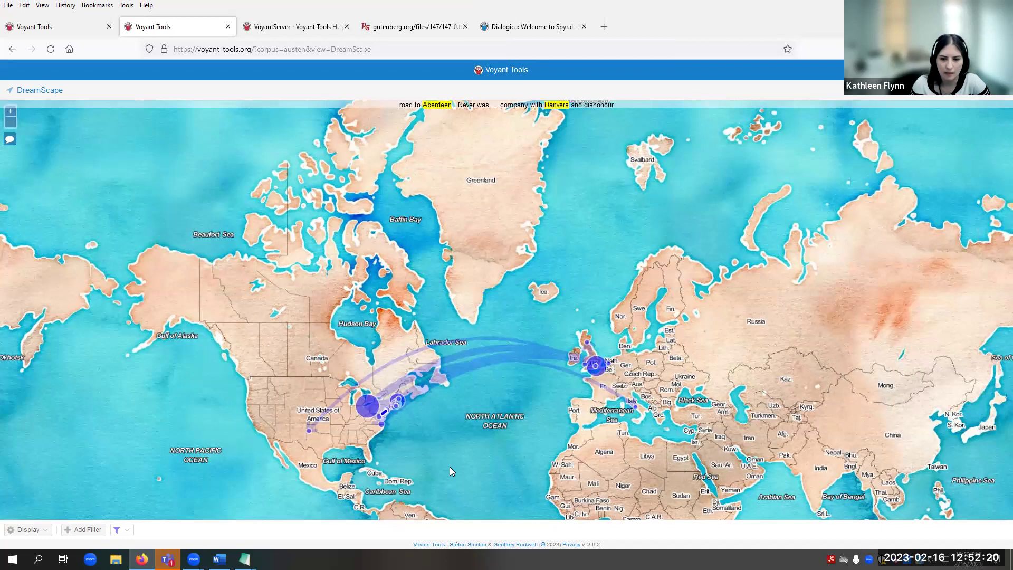
left_click(227, 27)
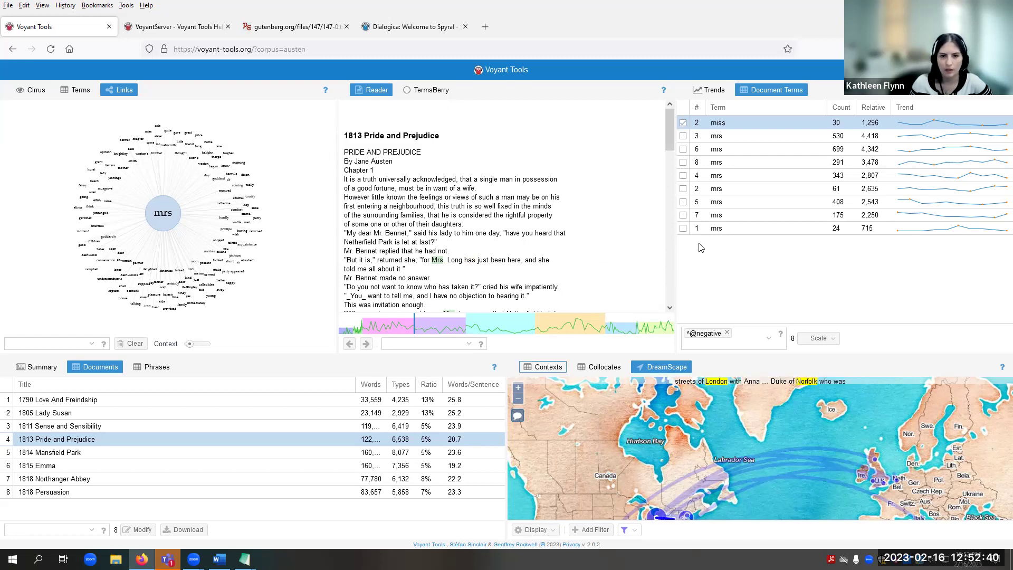
- Export the Trends view as a new Spyral Notebook from this tool and data, and run the notebook's code block
left_click(709, 90)
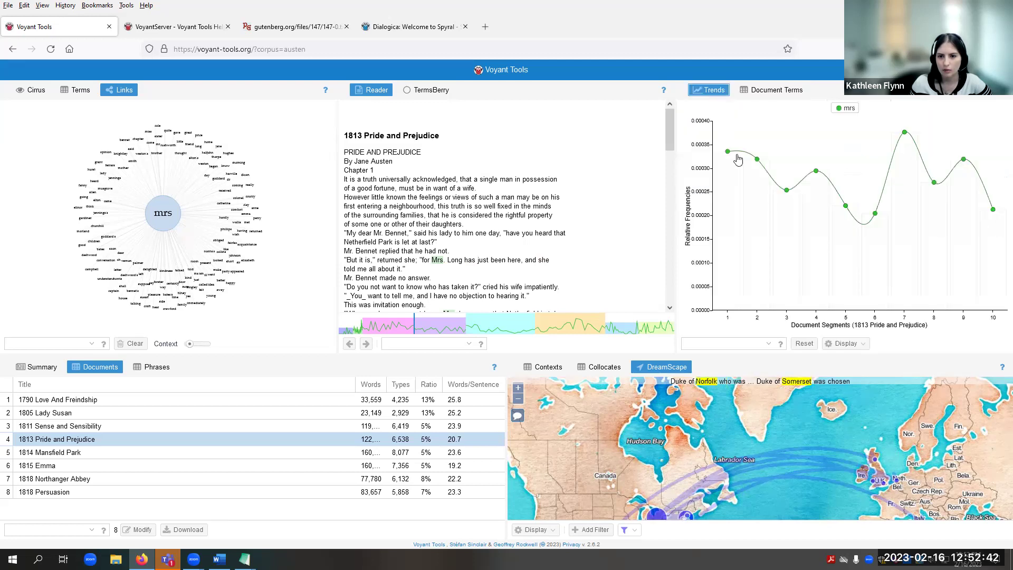
left_click(972, 97)
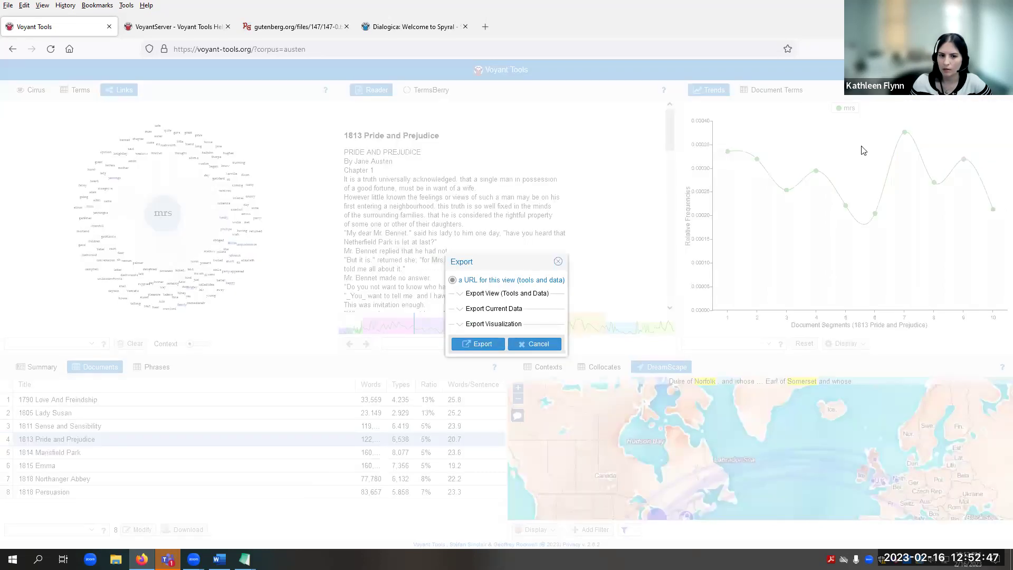
left_click(459, 295)
left_click(459, 337)
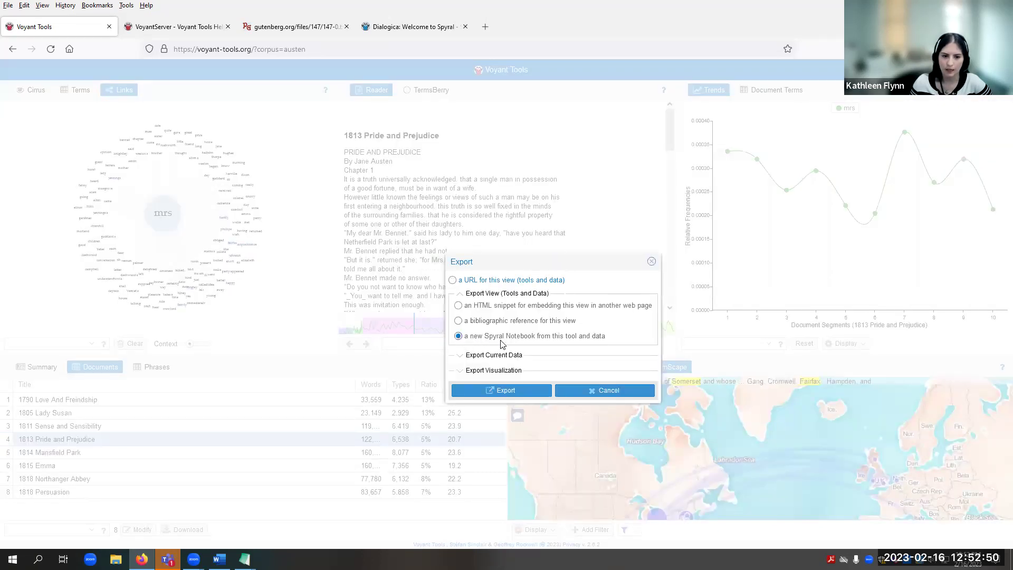
left_click(527, 392)
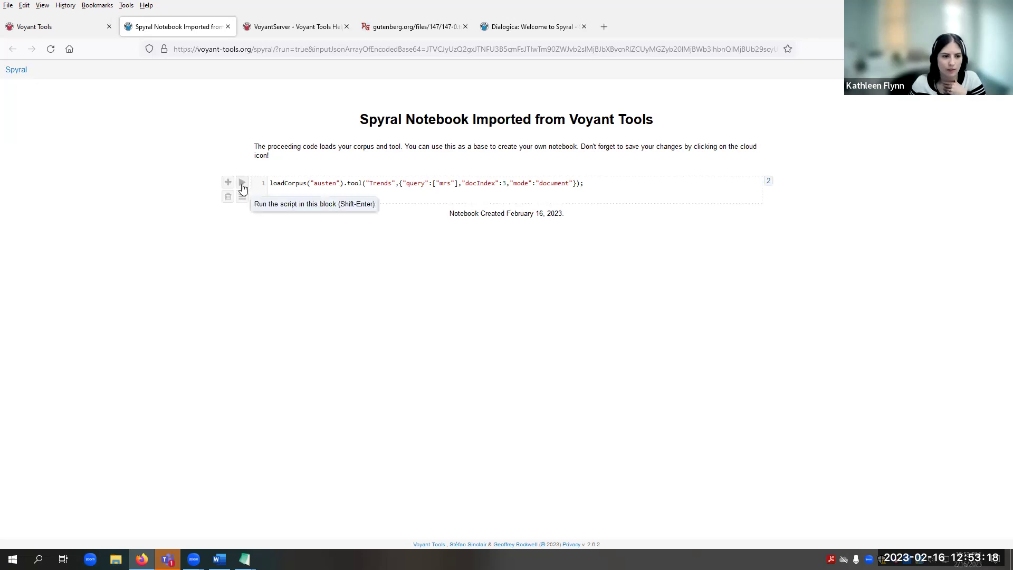
left_click(243, 184)
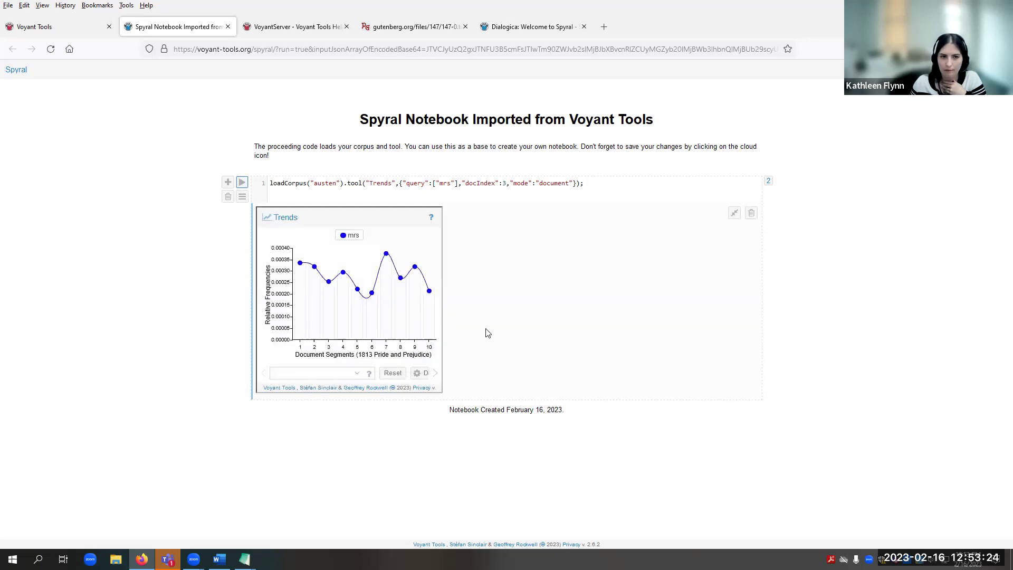
- Look through the "Dialogica: Welcome to Spyral" notebook, including its Cirrus example and the sections on notebook programming and editing
left_click(533, 27)
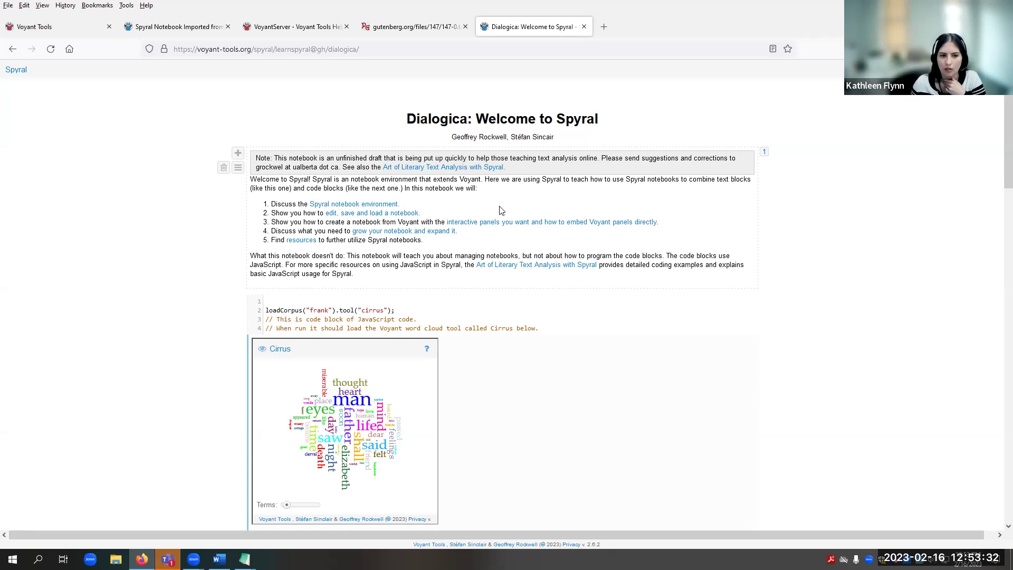
scroll(700, 232, "down", 2)
scroll(795, 252, "up", 2)
scroll(765, 253, "down", 5)
scroll(739, 276, "down", 14)
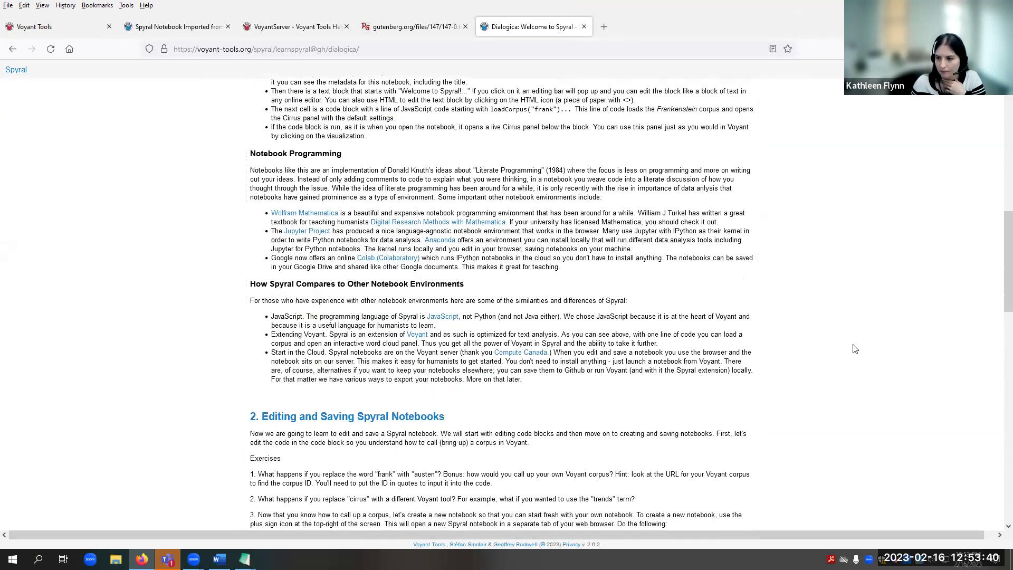
scroll(855, 348, "down", 2)
scroll(855, 348, "up", 14)
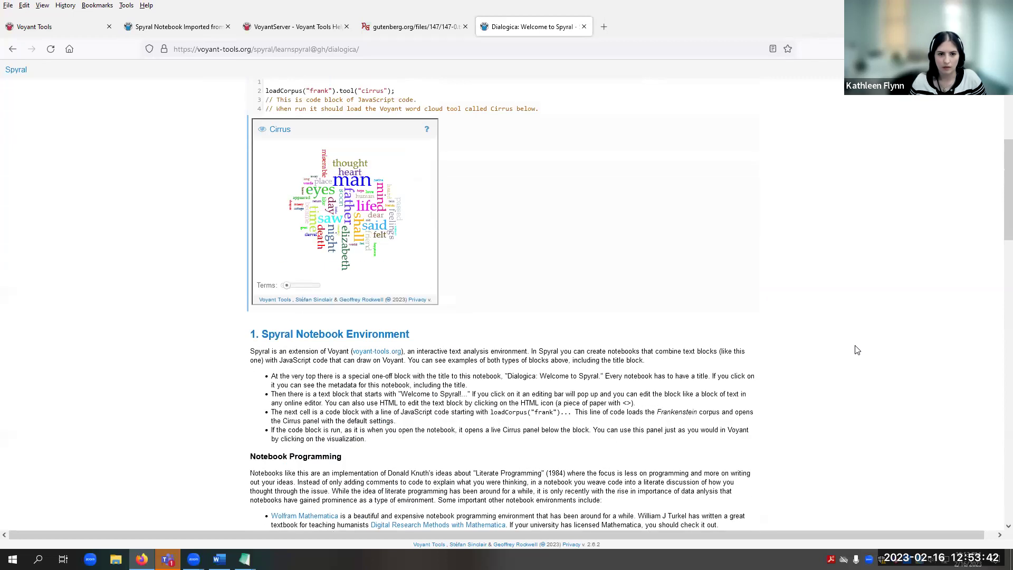
key("alt+Tab")
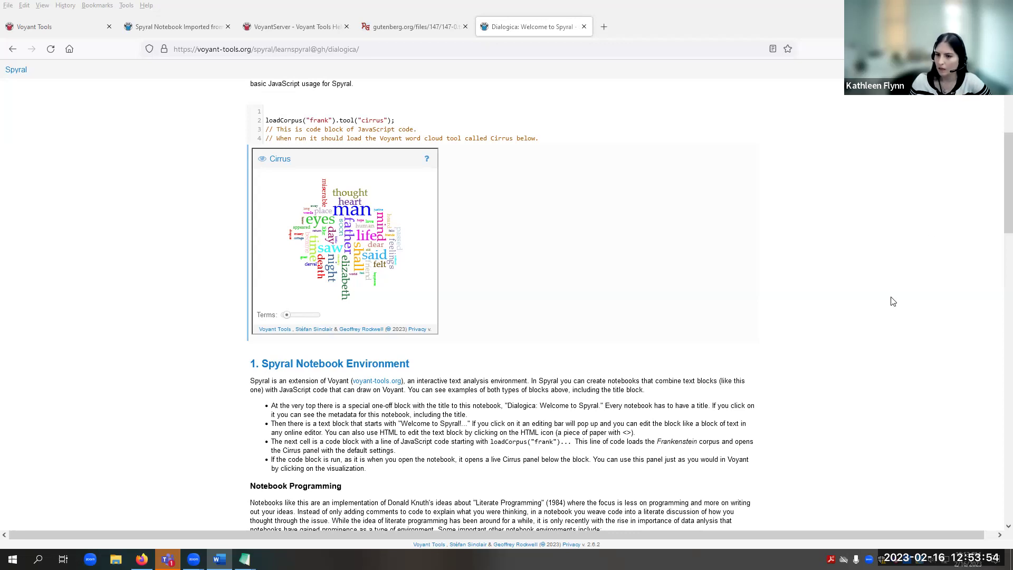
- View the VoyantServer help page on downloading and running the standalone server, and return to the Austen corpus
left_click(58, 32)
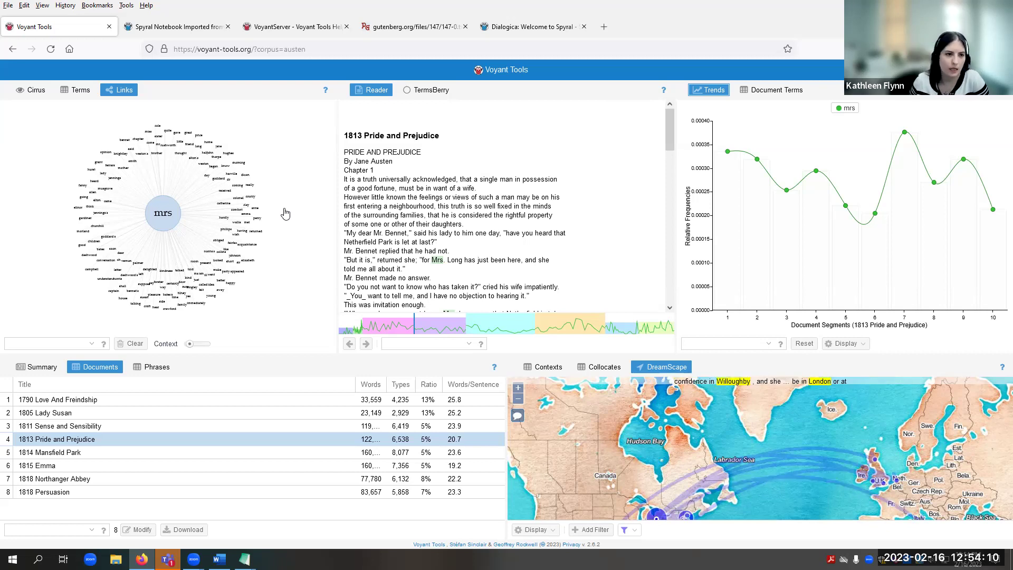
left_click(285, 29)
left_click(419, 225)
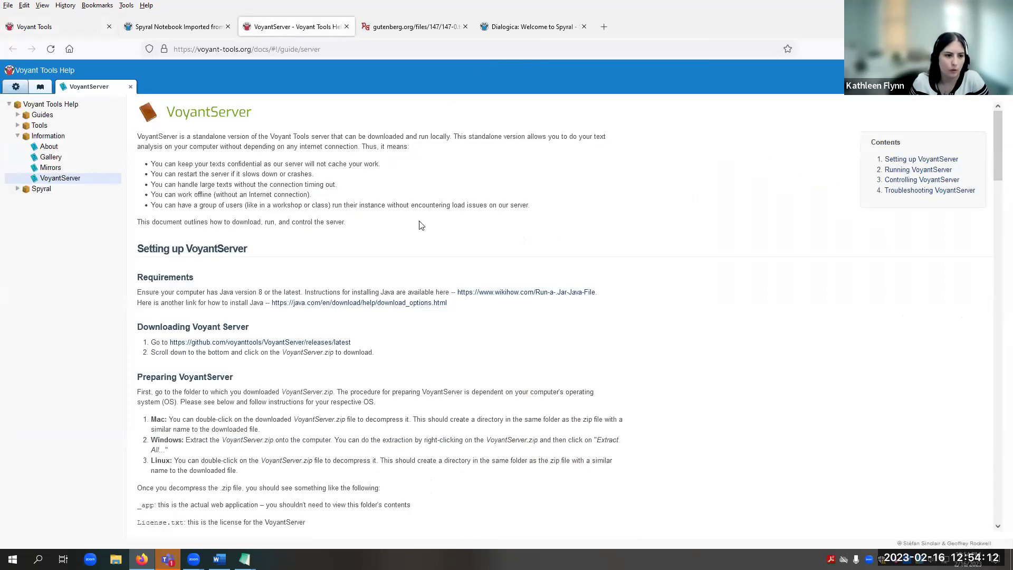
left_click(78, 28)
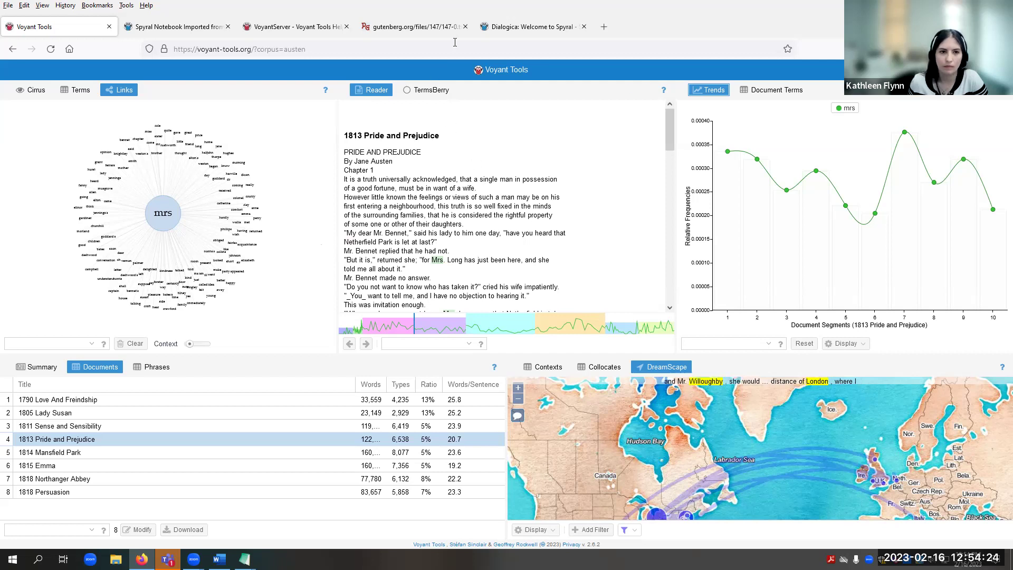
- Close the Gutenberg text tab and switch from the DreamScape map to the Collocates view
left_click(465, 27)
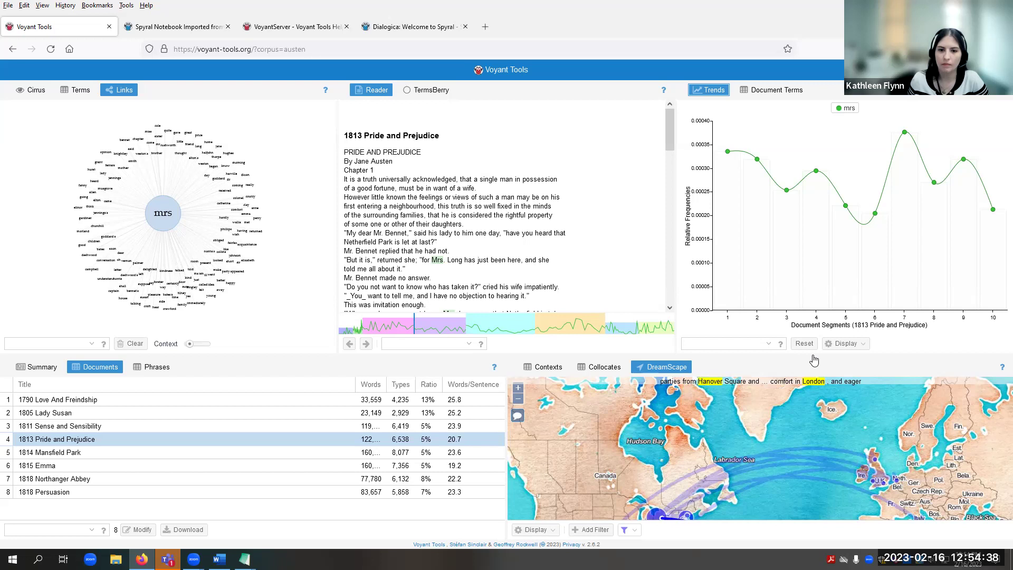
left_click(607, 367)
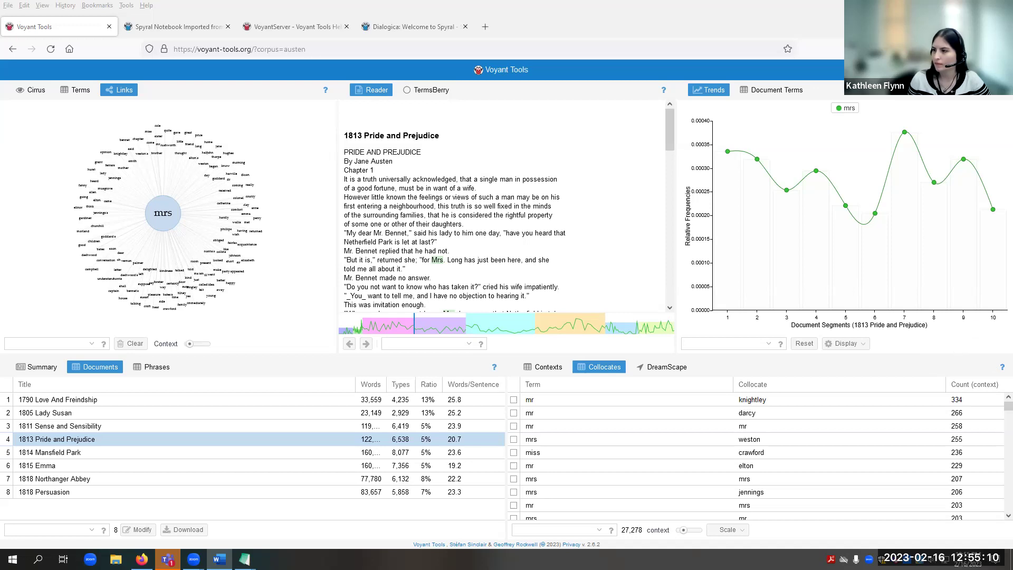
mouse_move(959, 342)
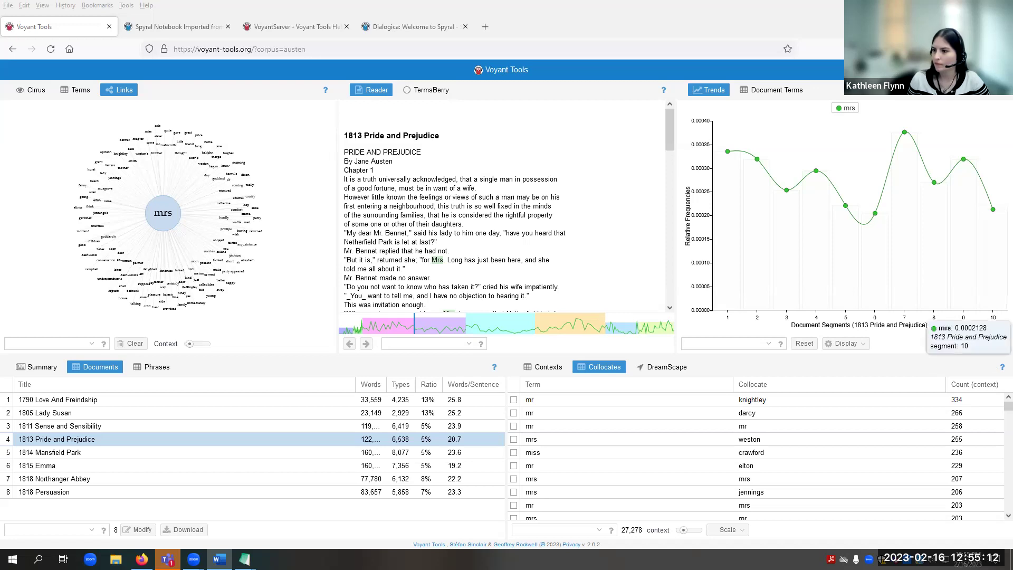